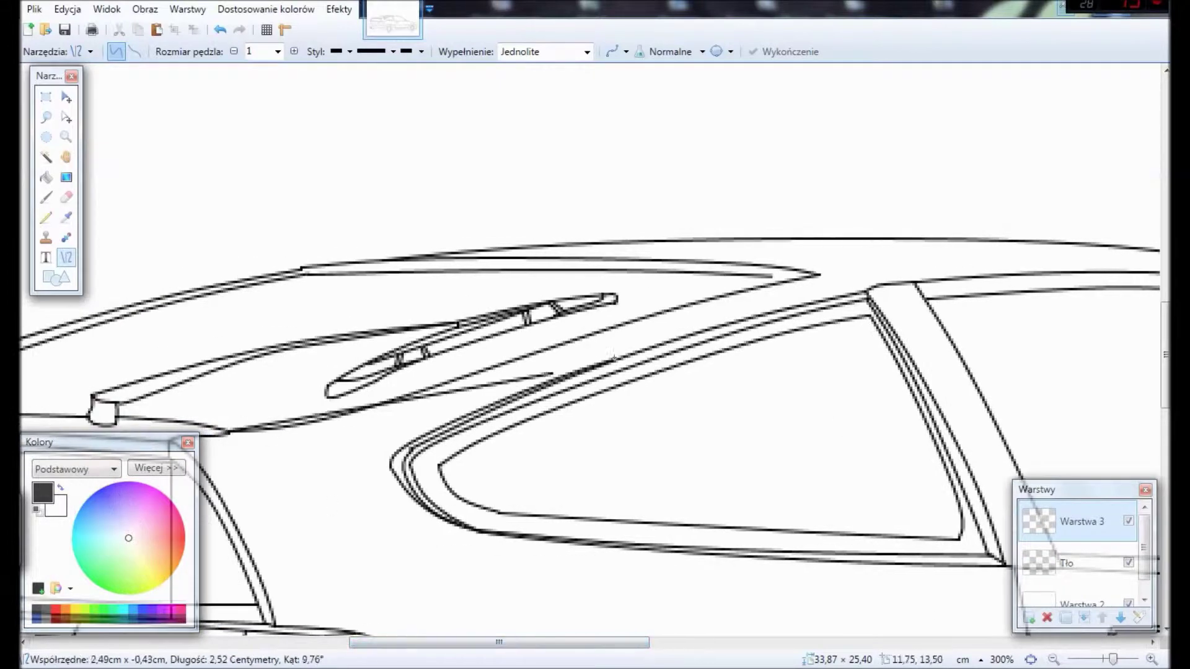
# Step: Erase the rear wiper and its mount from the rear glass on layer Tło with an 8 px eraser
pyautogui.hscroll(-9, 461, 386)
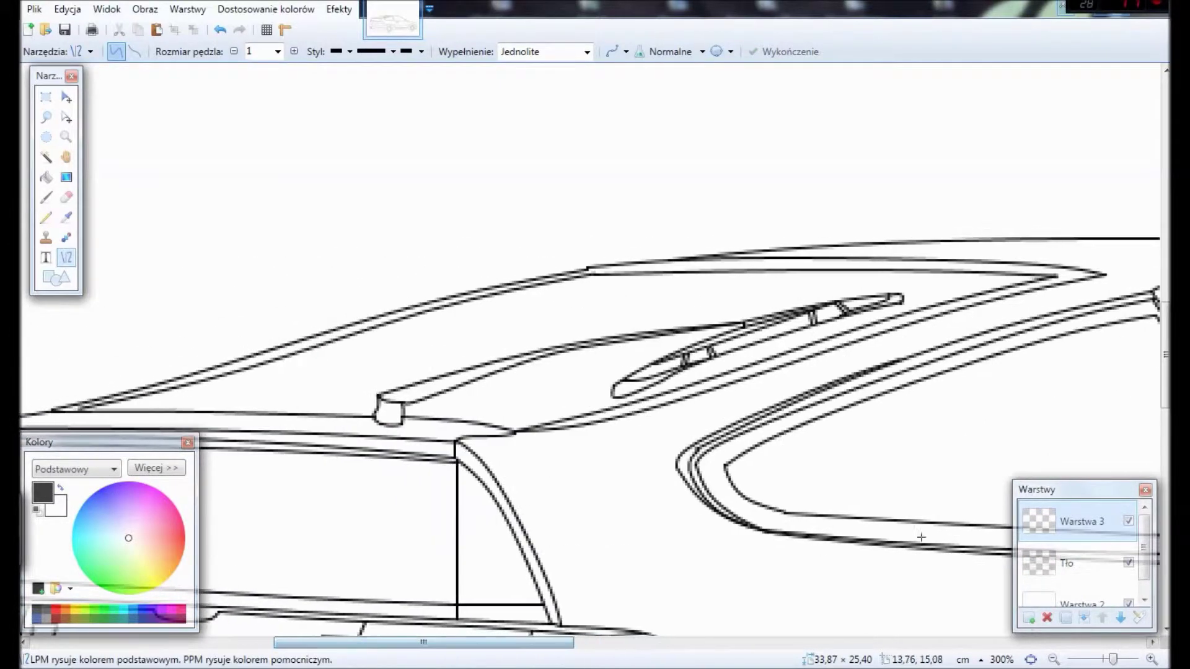
pyautogui.click(67, 197)
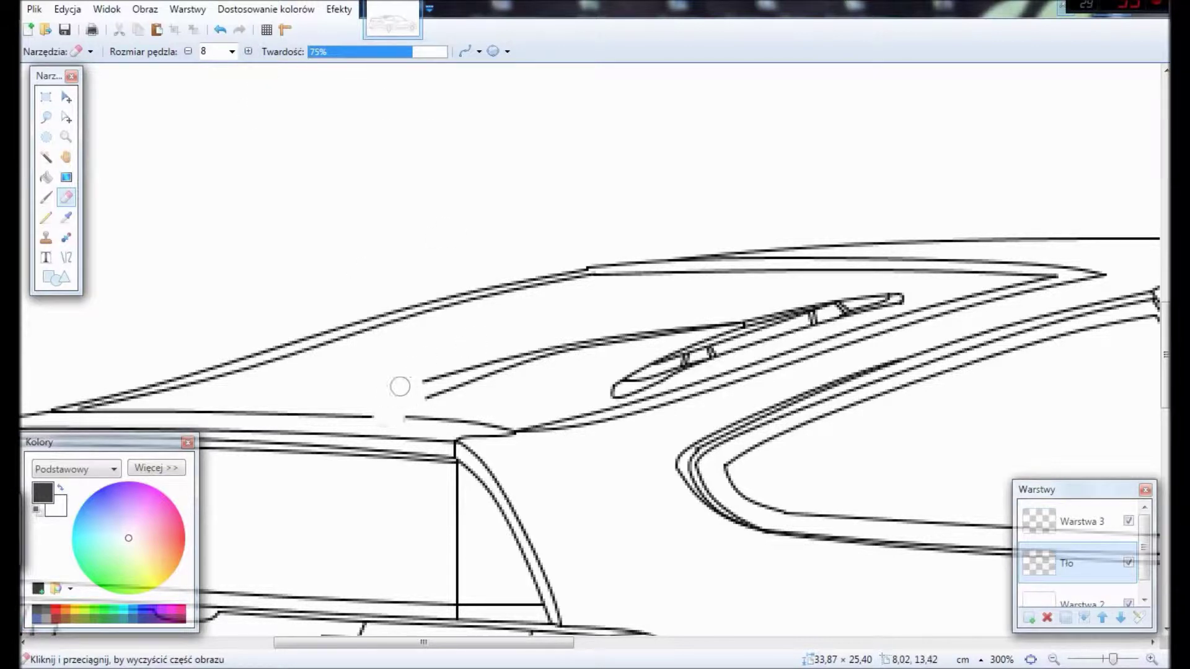
pyautogui.moveTo(426, 389); pyautogui.dragTo(839, 307)
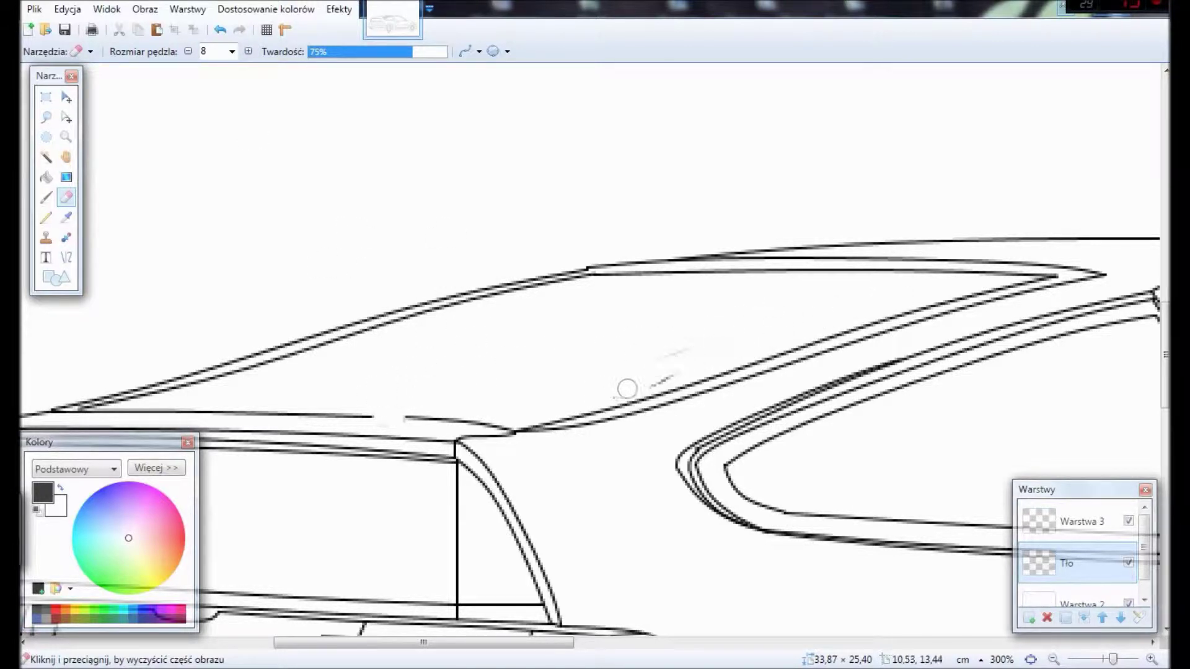
# Step: Redraw the gap left in the tailgate's upper edge line and add a new layer
pyautogui.click(67, 258)
pyautogui.moveTo(373, 417); pyautogui.dragTo(406, 417)
pyautogui.hotkey('ctrl', 'z')
pyautogui.moveTo(541, 642); pyautogui.dragTo(419, 645)
pyautogui.hotkey('ctrl', 'shift', 'n')
# Step: Draw the outer outline of a rear spoiler above the tailgate, with a long upper edge and curved ends on both sides
pyautogui.moveTo(404, 427)
pyautogui.mouseDown()
pyautogui.moveTo(390, 385)
pyautogui.moveTo(503, 411)
pyautogui.moveTo(439, 397)
pyautogui.mouseUp()
pyautogui.press('Return')
pyautogui.moveTo(302, 642); pyautogui.dragTo(357, 642)
pyautogui.moveTo(708, 440)
pyautogui.mouseDown()
pyautogui.moveTo(705, 387)
pyautogui.moveTo(688, 377)
pyautogui.moveTo(183, 382)
pyautogui.mouseUp()
pyautogui.moveTo(688, 377)
pyautogui.mouseDown()
pyautogui.moveTo(766, 433)
pyautogui.moveTo(742, 411)
pyautogui.mouseUp()
pyautogui.press('Return')
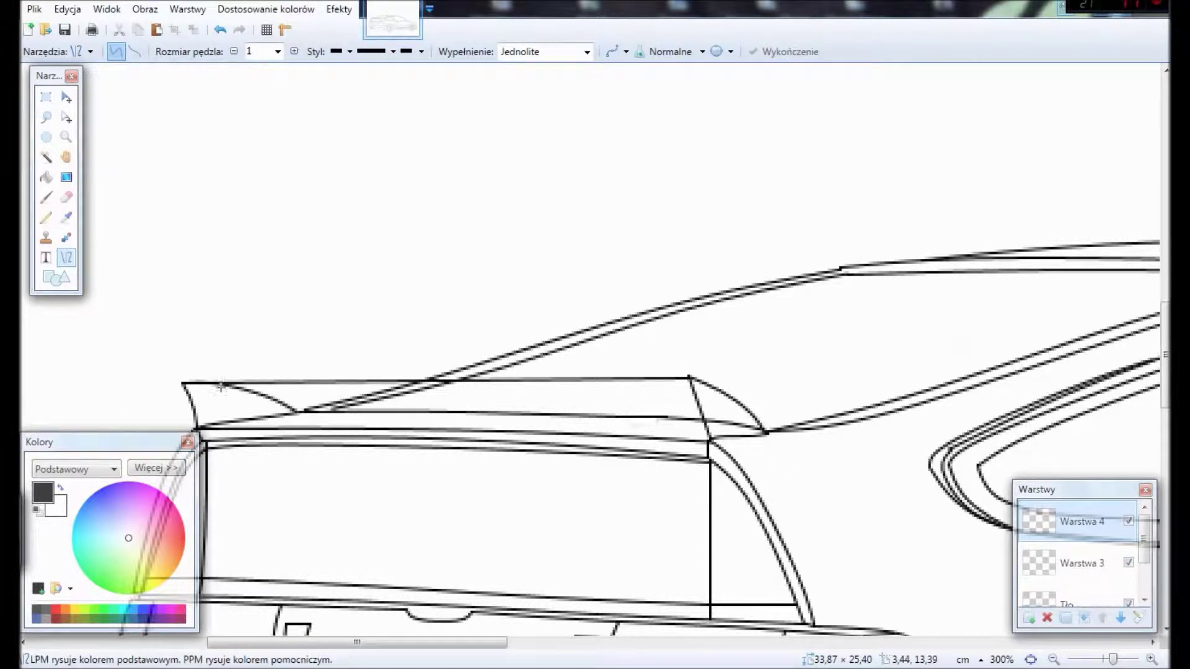
# Step: Draw the spoiler's inner contour parallel to its side supports and upper edge
pyautogui.moveTo(208, 392)
pyautogui.mouseDown()
pyautogui.moveTo(338, 392)
pyautogui.moveTo(332, 428)
pyautogui.moveTo(343, 413)
pyautogui.mouseUp()
pyautogui.scroll(5, 318, 347)
pyautogui.press('Return')
pyautogui.hscroll(10, 377, 465)
pyautogui.moveTo(736, 627); pyautogui.dragTo(673, 462)
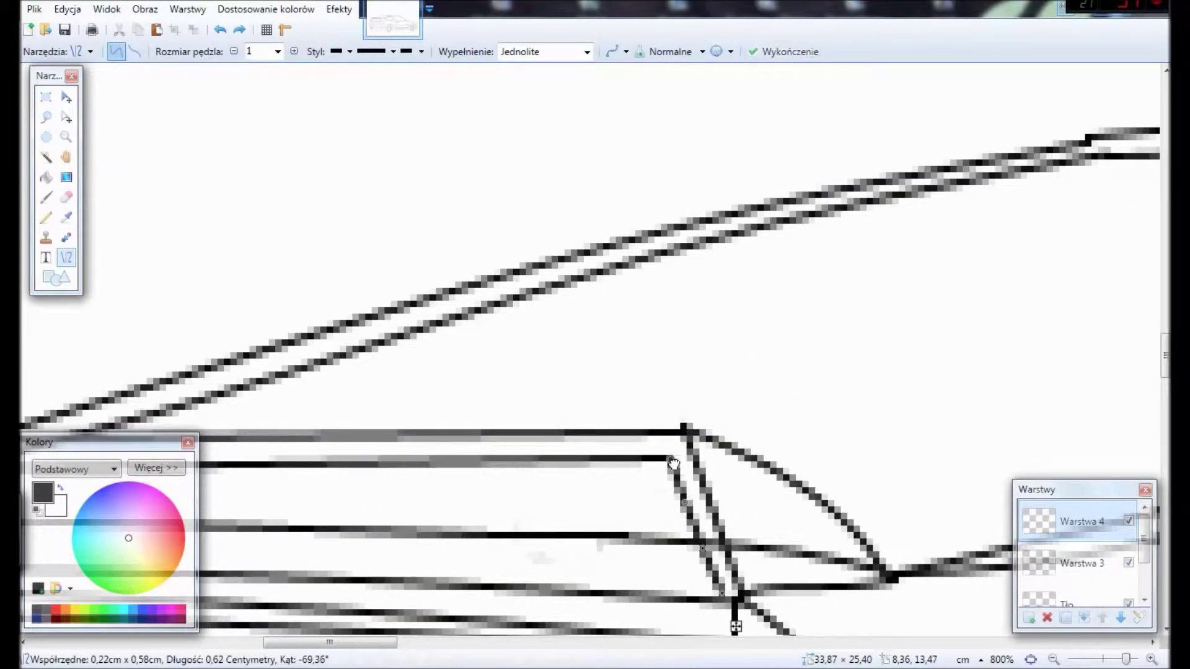
pyautogui.press('Return')
# Step: Erase the lines overlapping the spoiler on layers Warstwa 4 and Tło with a 1 px eraser
pyautogui.moveTo(335, 643); pyautogui.dragTo(225, 642)
pyautogui.click(66, 197)
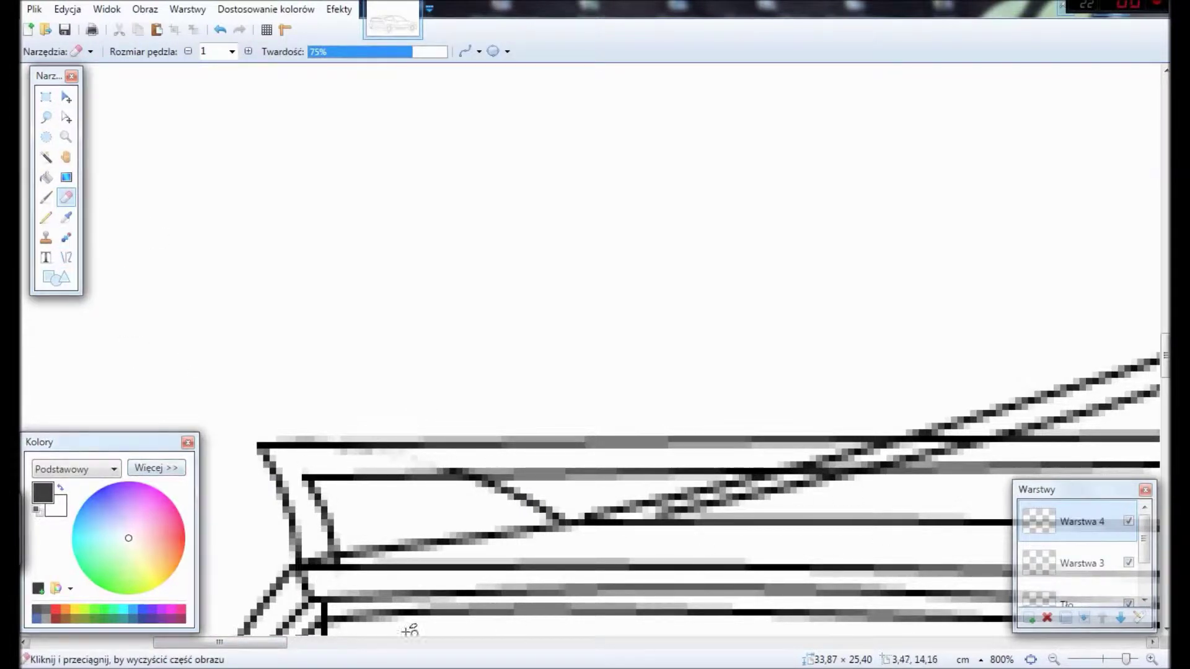
pyautogui.hscroll(5, 512, 627)
pyautogui.click(1067, 600)
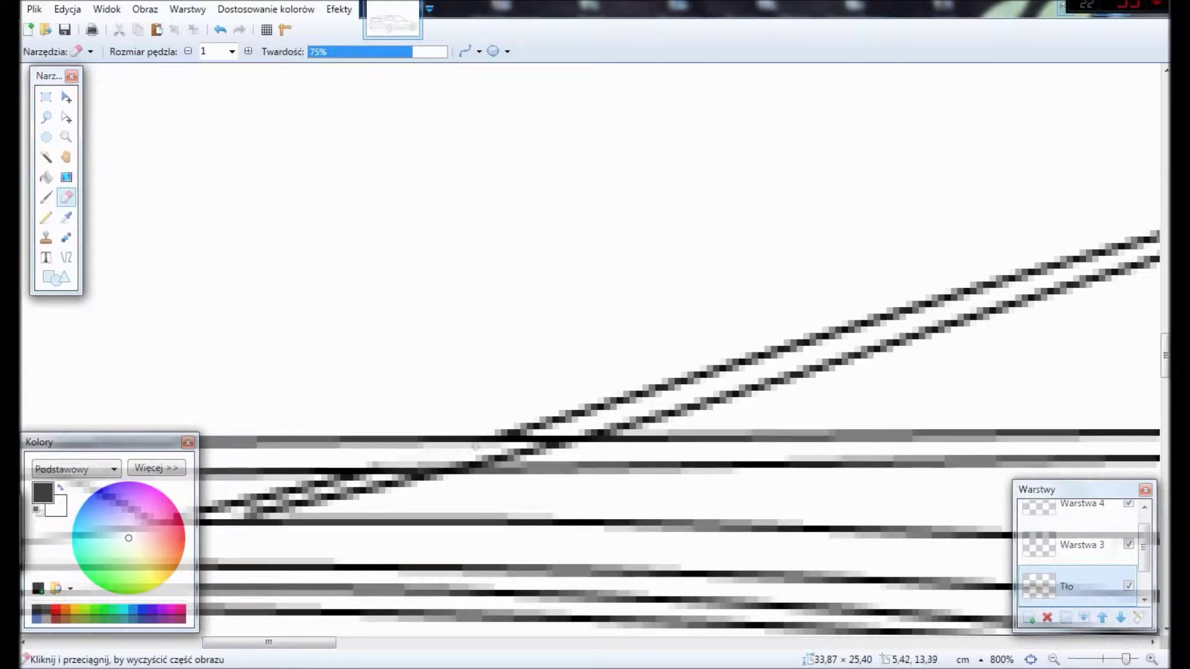
pyautogui.click(1082, 546)
pyautogui.moveTo(323, 645); pyautogui.dragTo(430, 645)
pyautogui.click(1062, 588)
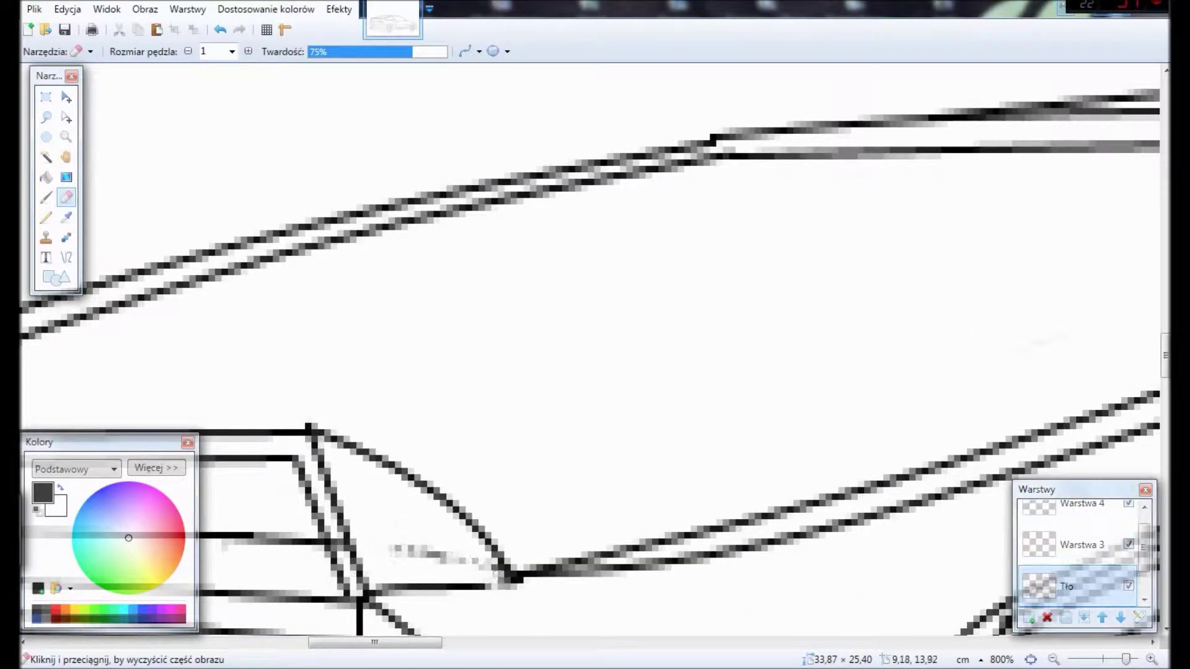
pyautogui.hotkey('ctrl', 'z')
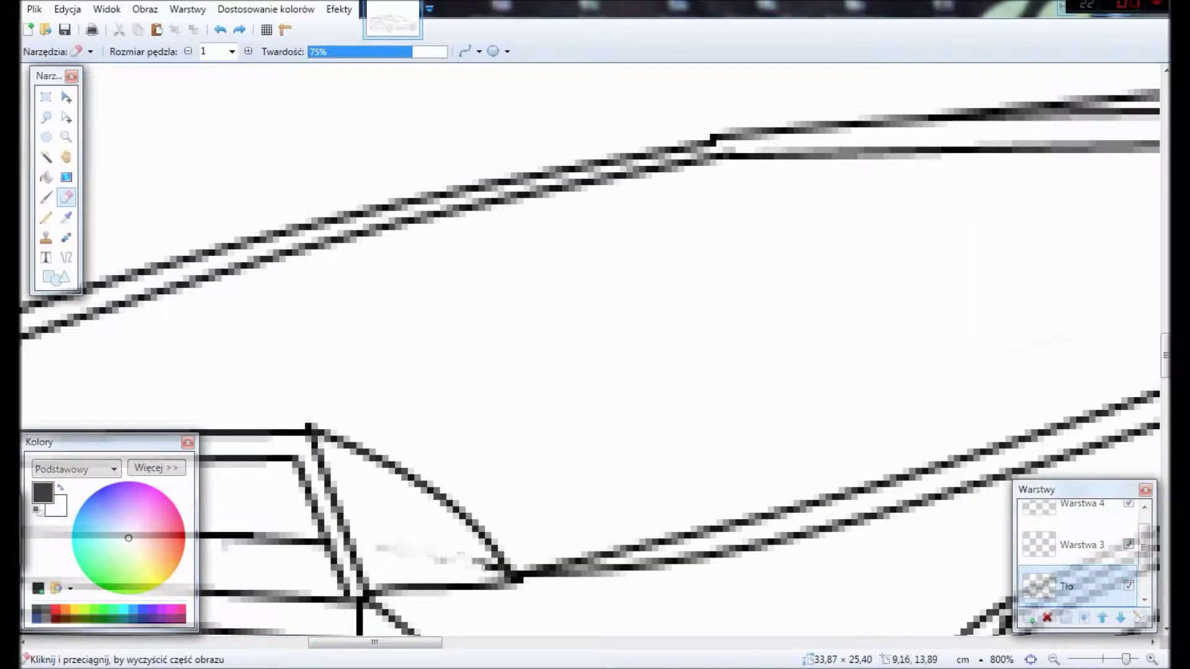
# Step: Review the spoiler on the whole car and undo the entire spoiler drawing
pyautogui.scroll(-3, 406, 540)
pyautogui.scroll(1, 1150, 313)
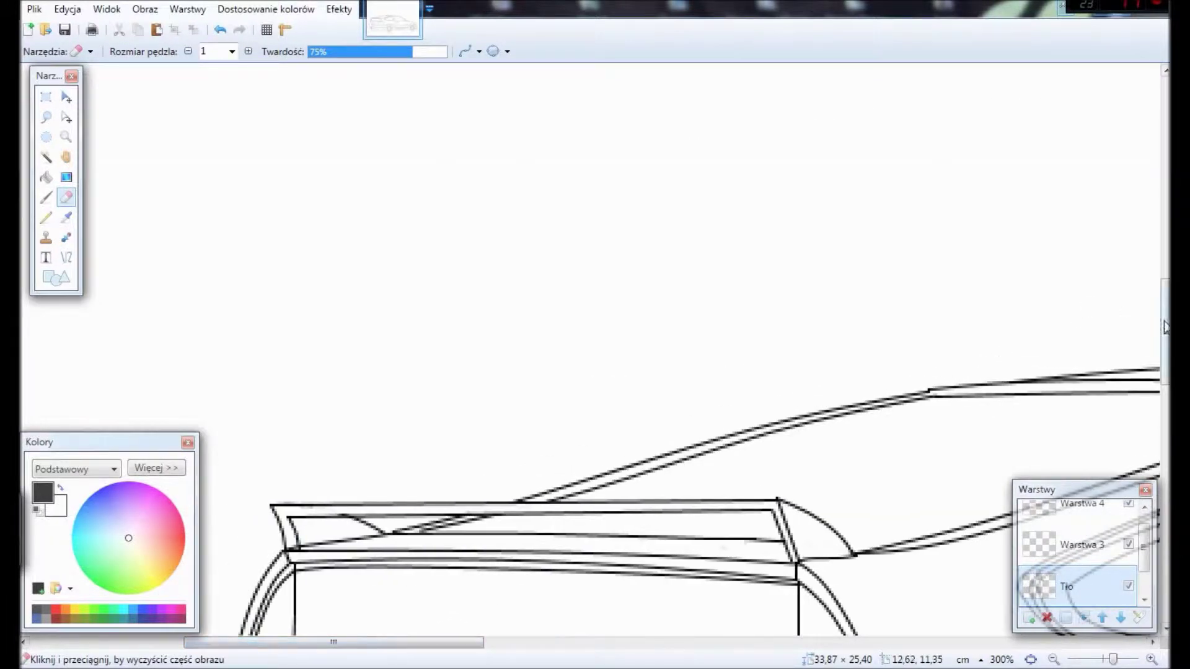
pyautogui.scroll(-2, 441, 625)
pyautogui.scroll(-4, 406, 658)
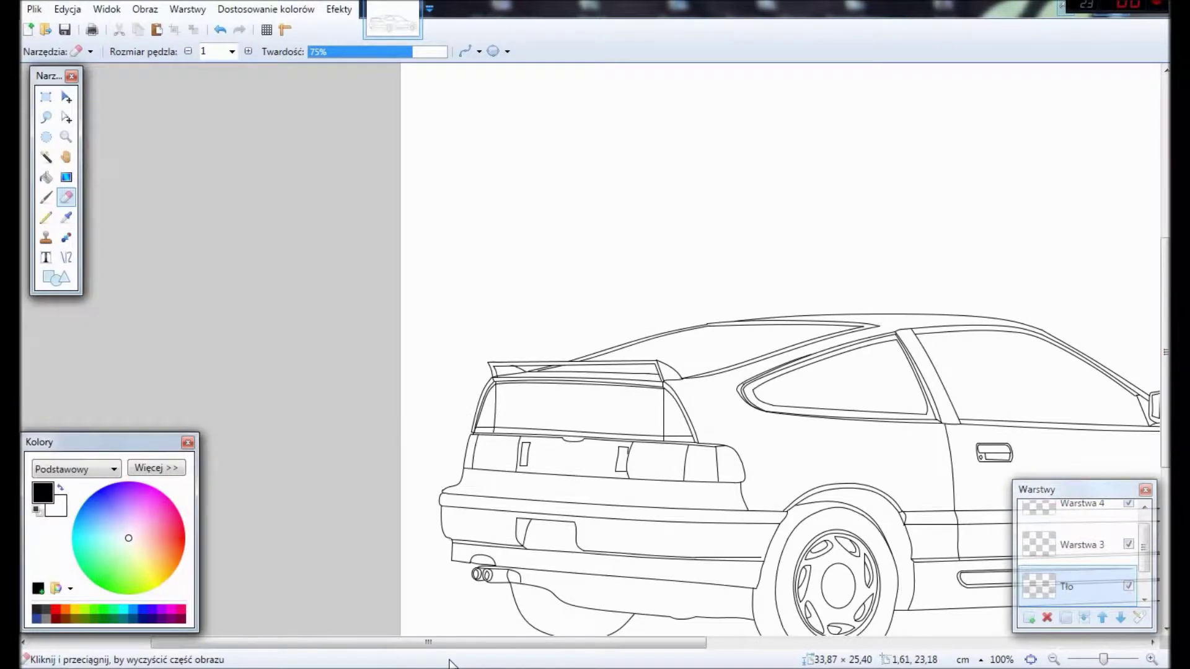
pyautogui.moveTo(451, 643); pyautogui.dragTo(561, 648)
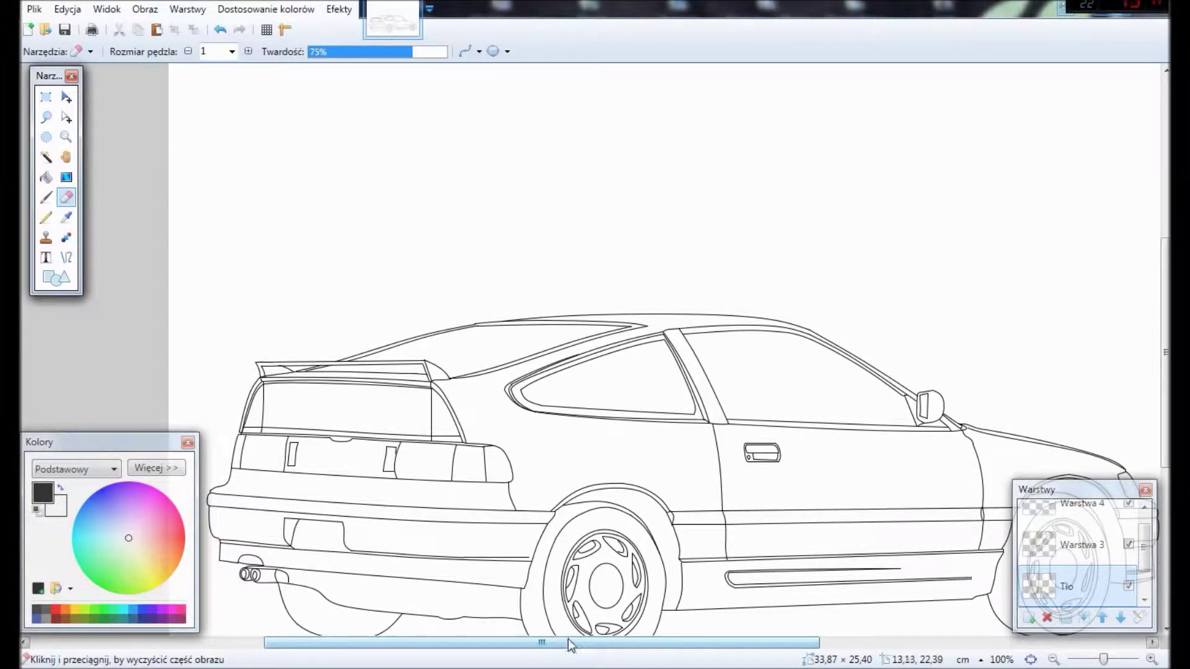
pyautogui.scroll(1, 1110, 539)
pyautogui.click(1110, 522)
pyautogui.press('o')
pyautogui.moveTo(423, 363); pyautogui.dragTo(430, 380)
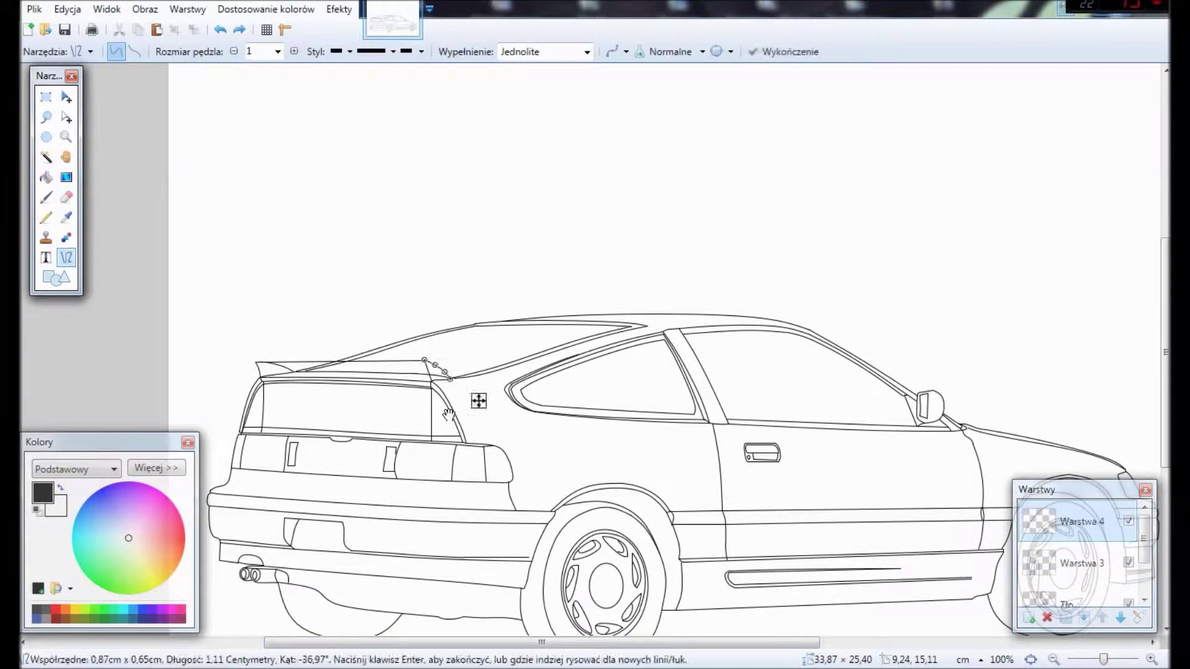
pyautogui.hotkey('ctrl', 'z')
# Step: On layer Warstwa 3, draw second vertical lines about 1.7 cm and 2 cm long just inside the rear panel's left and right dividers
pyautogui.scroll(2, 448, 414)
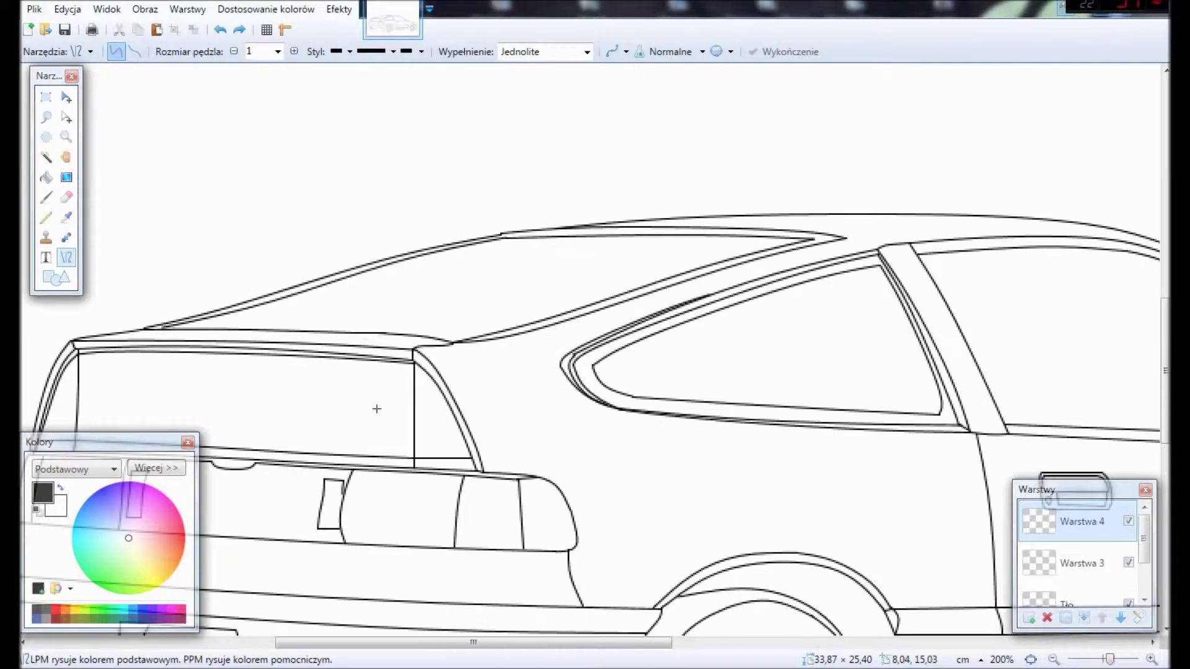
pyautogui.scroll(2, 286, 398)
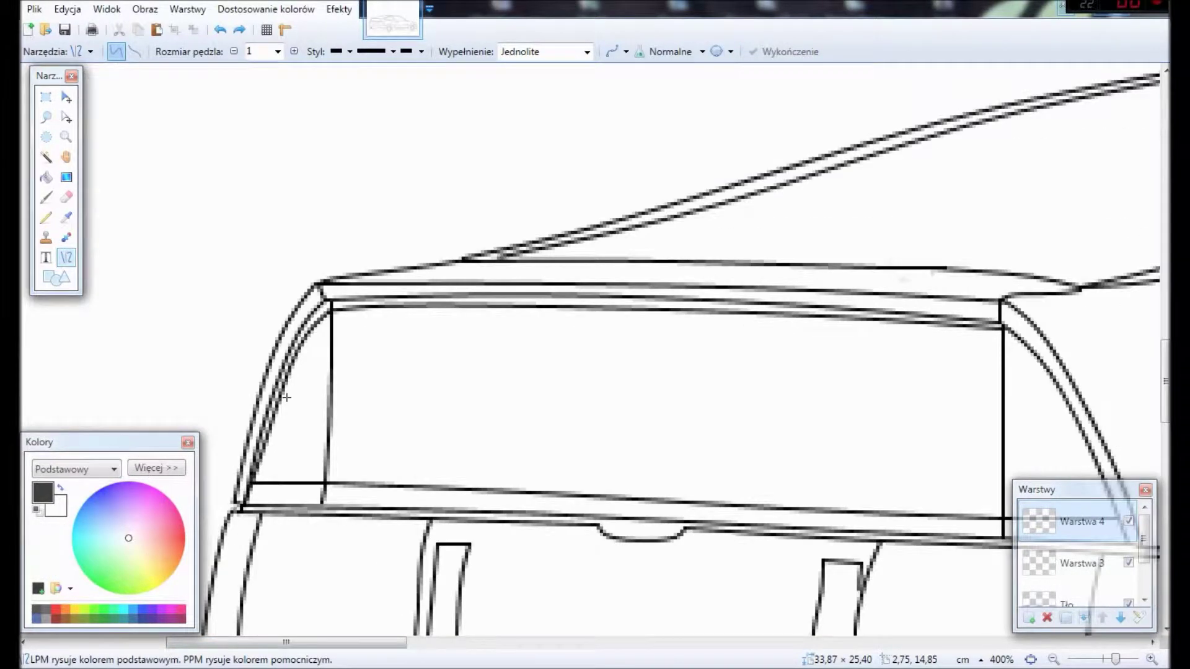
pyautogui.click(1081, 563)
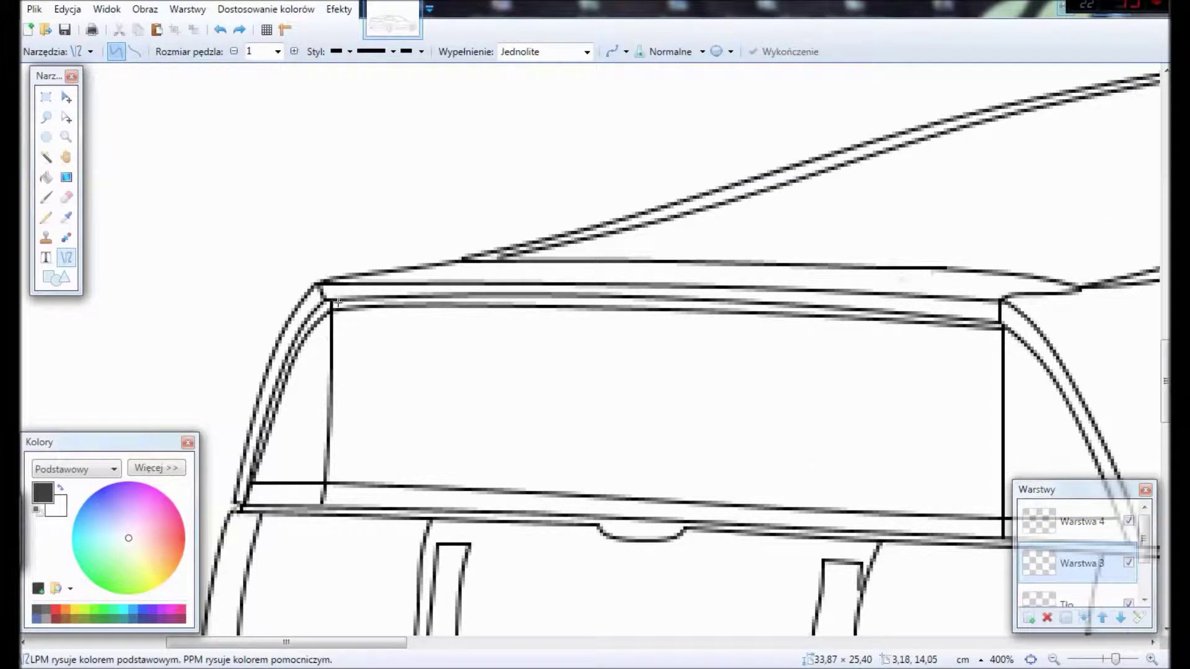
pyautogui.moveTo(340, 303); pyautogui.dragTo(327, 501)
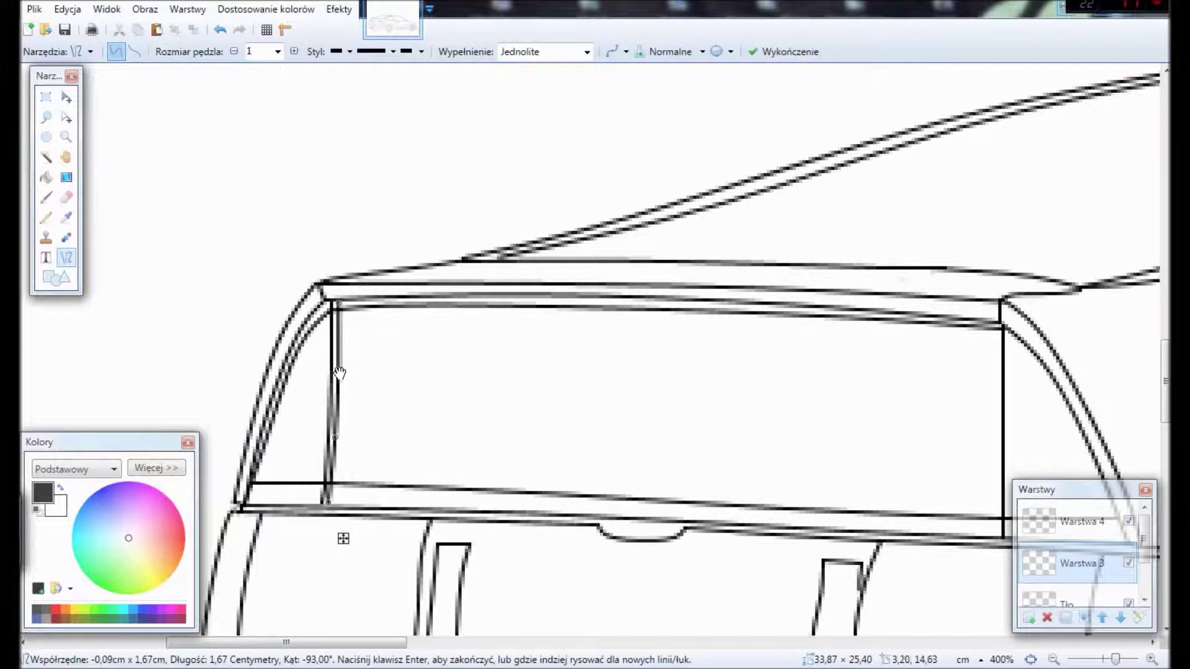
pyautogui.moveTo(384, 645); pyautogui.dragTo(444, 644)
pyautogui.moveTo(718, 300); pyautogui.dragTo(720, 541)
pyautogui.moveTo(440, 645); pyautogui.dragTo(383, 648)
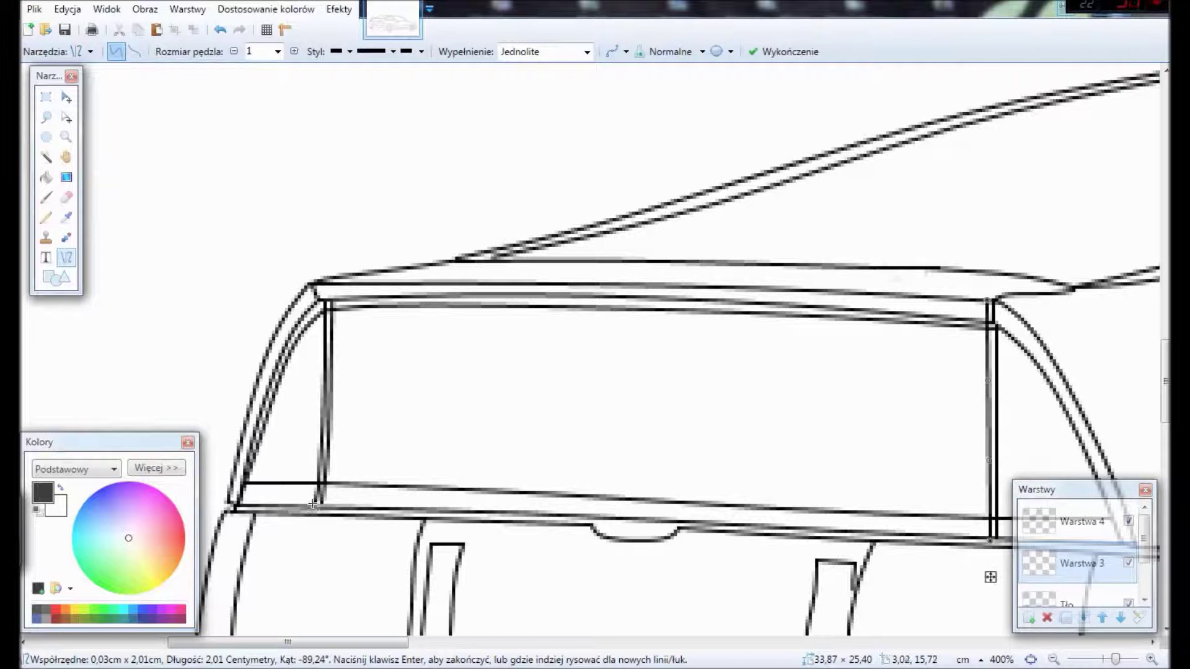
pyautogui.click(459, 643)
pyautogui.press('Return')
pyautogui.moveTo(459, 662)
pyautogui.mouseDown()
pyautogui.moveTo(418, 629)
pyautogui.moveTo(398, 632)
pyautogui.mouseUp()
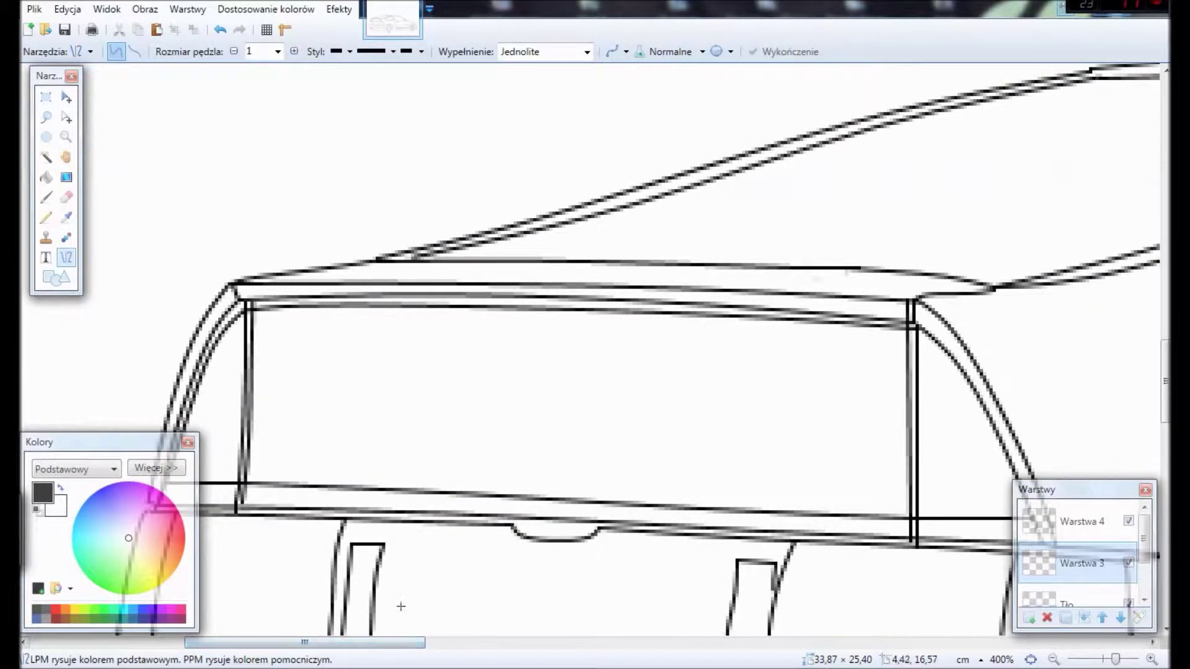
# Step: Draw a diagonal line across the rear panel from its lower-left corner to its upper edge, short of the right divider
pyautogui.moveTo(247, 481); pyautogui.dragTo(611, 398)
pyautogui.scroll(-7, 598, 377)
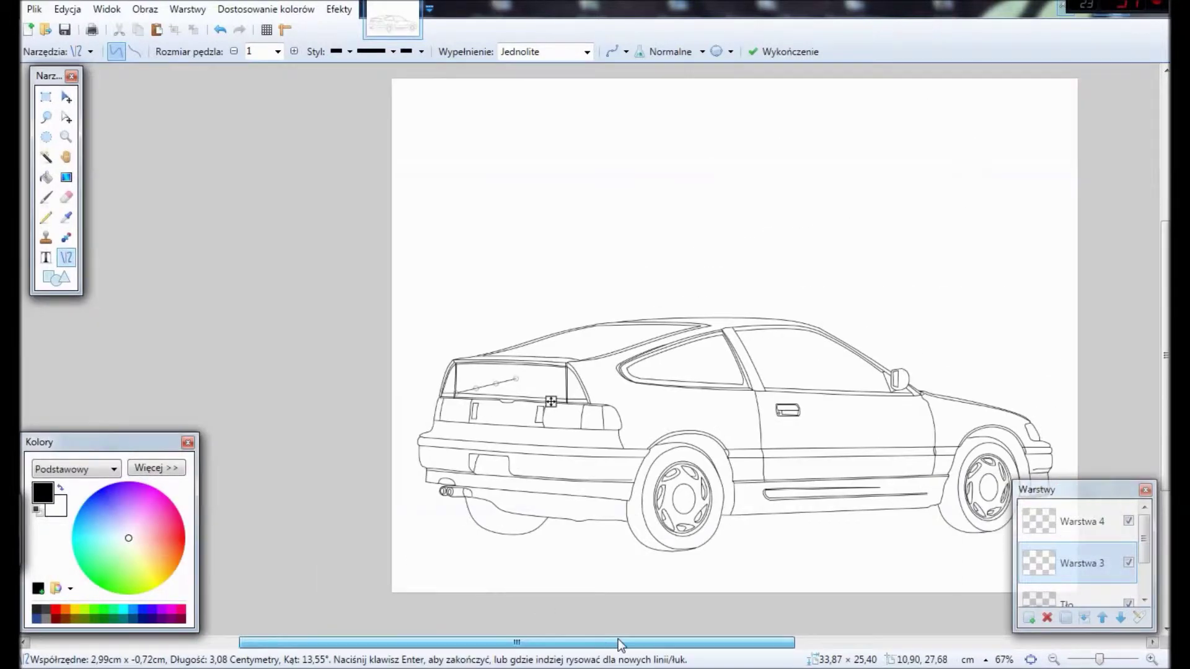
pyautogui.scroll(3, 854, 383)
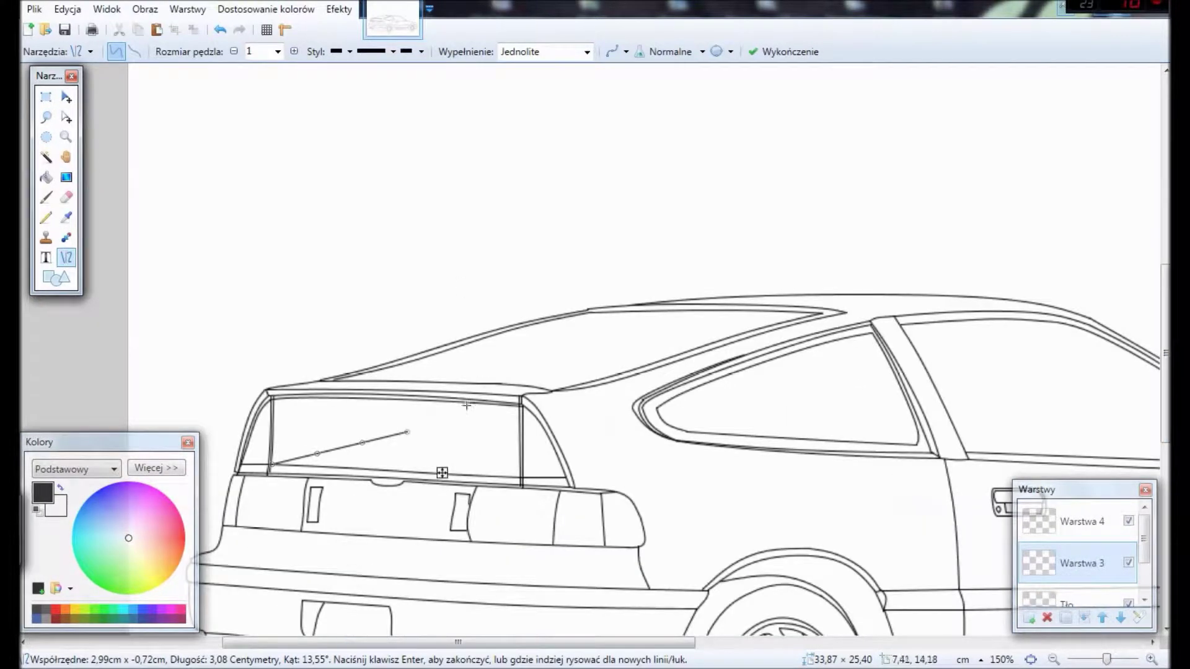
pyautogui.press('Return')
pyautogui.moveTo(410, 432); pyautogui.dragTo(478, 402)
# Step: Draw a slanted divider down from the roof corner in the rear glass, with branches to the tailgate edge and horizontally across the glass
pyautogui.moveTo(589, 313); pyautogui.dragTo(589, 358)
pyautogui.moveTo(518, 383); pyautogui.dragTo(589, 356)
pyautogui.press('Return')
pyautogui.hotkey('ctrl', 'z')
pyautogui.moveTo(588, 358); pyautogui.dragTo(574, 365)
pyautogui.hotkey('ctrl', 'z')
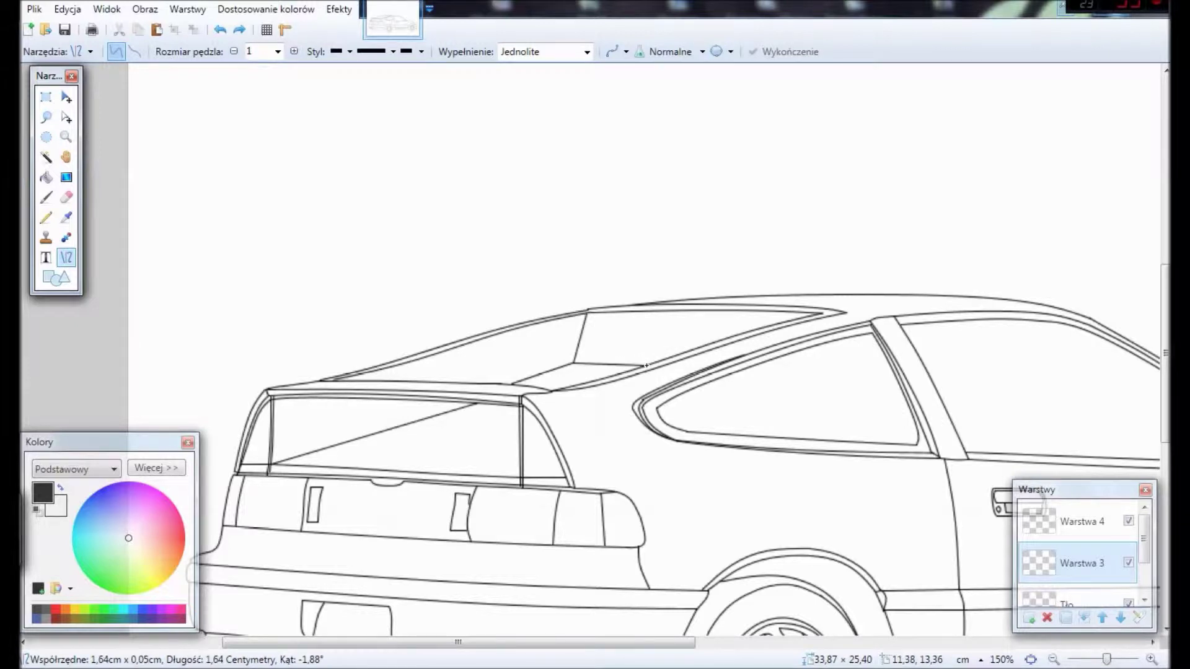
pyautogui.moveTo(779, 314)
pyautogui.mouseDown()
pyautogui.moveTo(853, 314)
pyautogui.moveTo(835, 364)
pyautogui.mouseUp()
# Step: Erase the part of the horizontal line that runs past the rear glass over the body and side window
pyautogui.press('e')
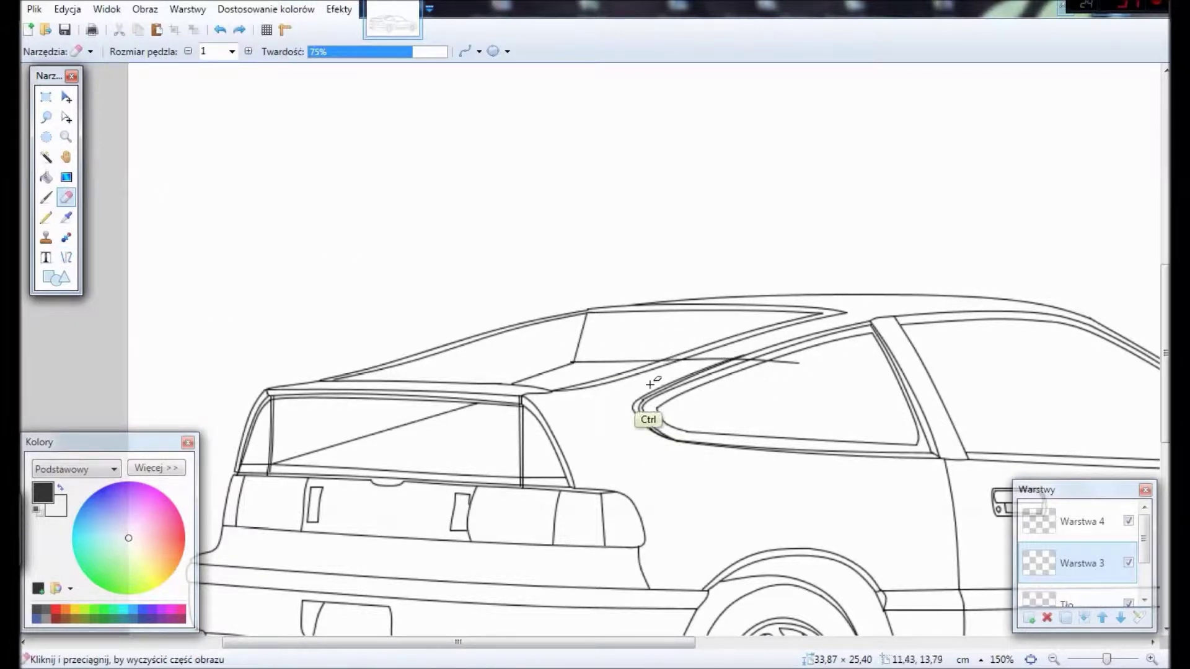
pyautogui.keyDown('ctrl'); pyautogui.scroll(4, 635, 335); pyautogui.keyUp('ctrl')
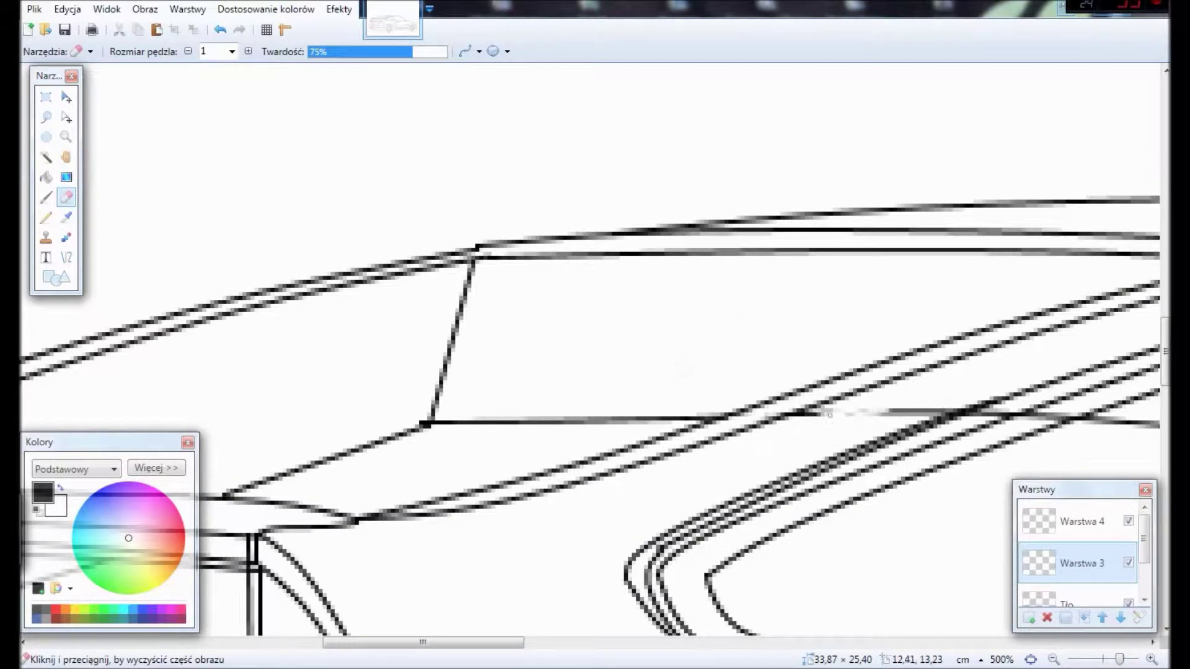
pyautogui.click(248, 51)
pyautogui.hscroll(3, 664, 438)
pyautogui.moveTo(664, 439); pyautogui.dragTo(792, 457)
pyautogui.click(189, 53)
pyautogui.moveTo(472, 642); pyautogui.dragTo(430, 642)
# Step: Draw an inner contour in the rear glass's right section, parallel to the slanted divider, upper edge and horizontal line
pyautogui.click(66, 258)
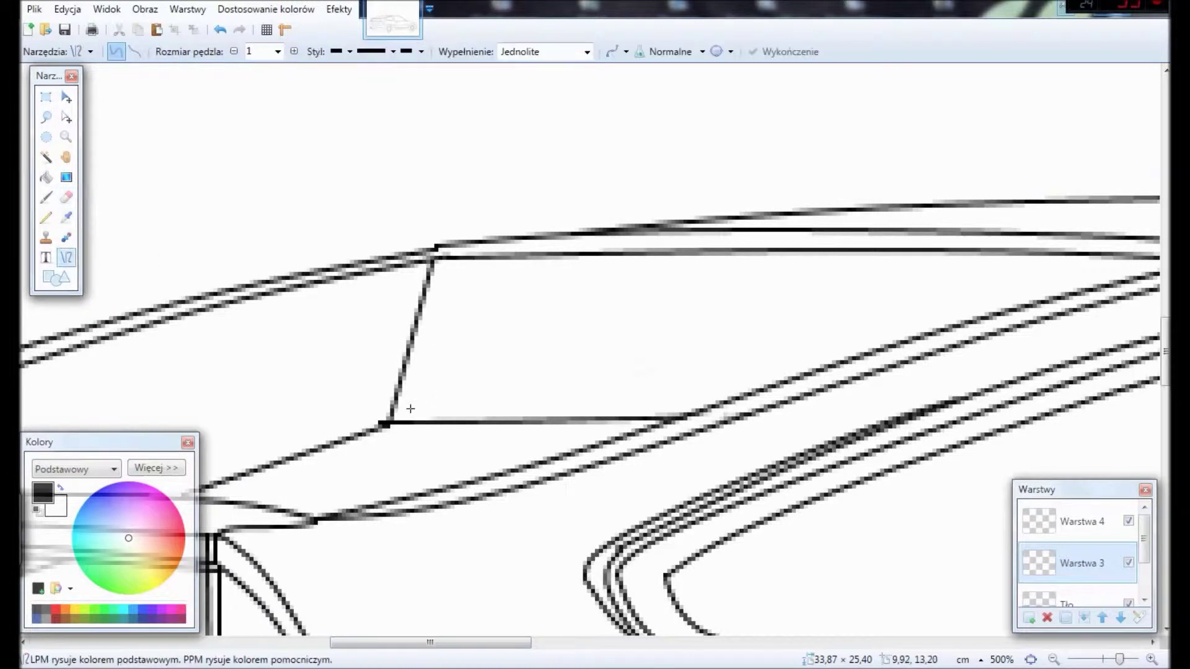
pyautogui.moveTo(412, 411); pyautogui.dragTo(444, 271)
pyautogui.moveTo(432, 340); pyautogui.dragTo(531, 271)
pyautogui.press('Return')
pyautogui.scroll(-3, 531, 271)
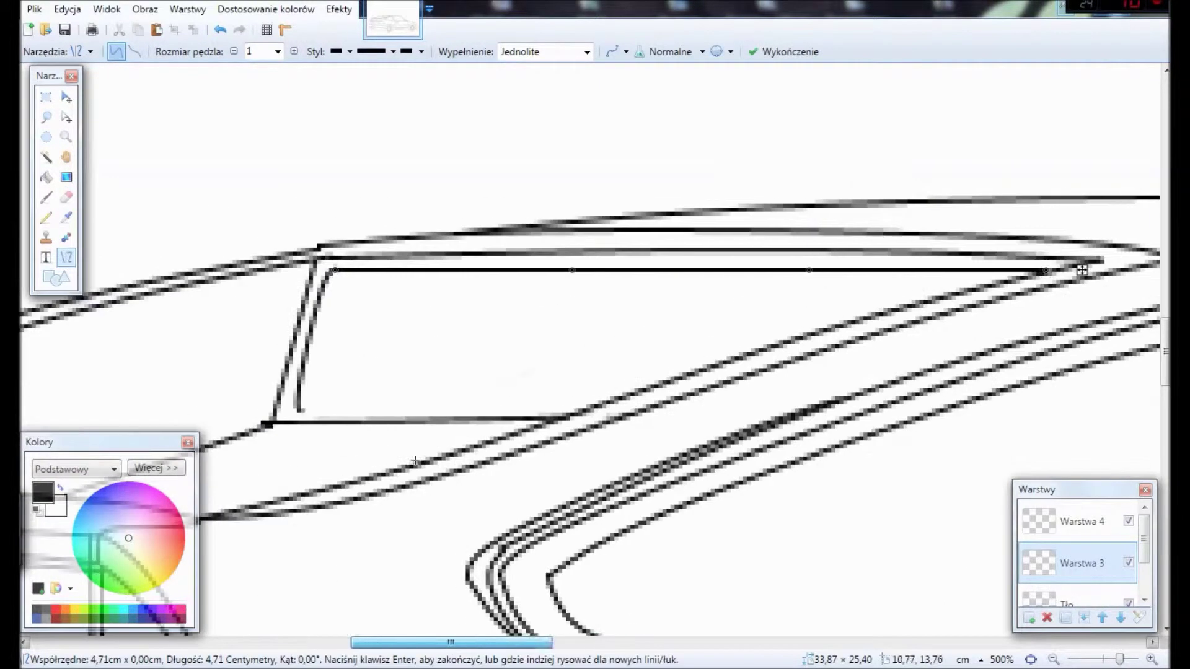
pyautogui.scroll(-3, 586, 381)
pyautogui.scroll(3, 586, 381)
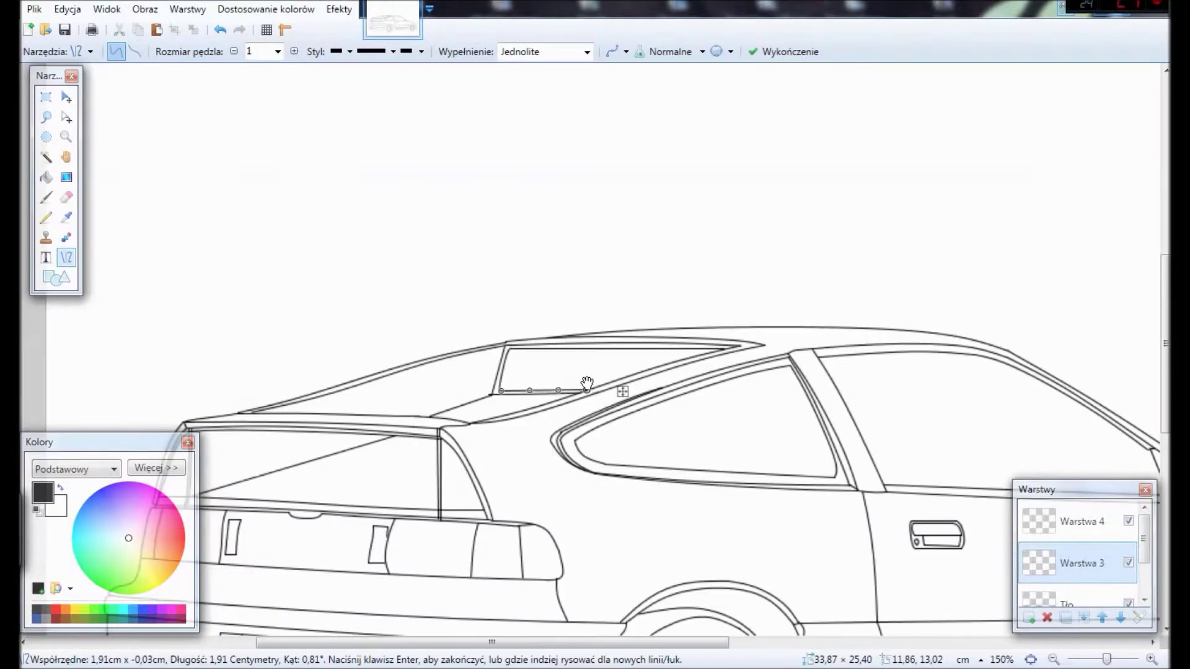
# Step: Undo the rear glass dividers, and try a vertical divider from the roof corner with short branches to the glass's lower edge
pyautogui.press('Return')
pyautogui.hotkey('ctrl', 'z')
pyautogui.moveTo(507, 345); pyautogui.dragTo(504, 408)
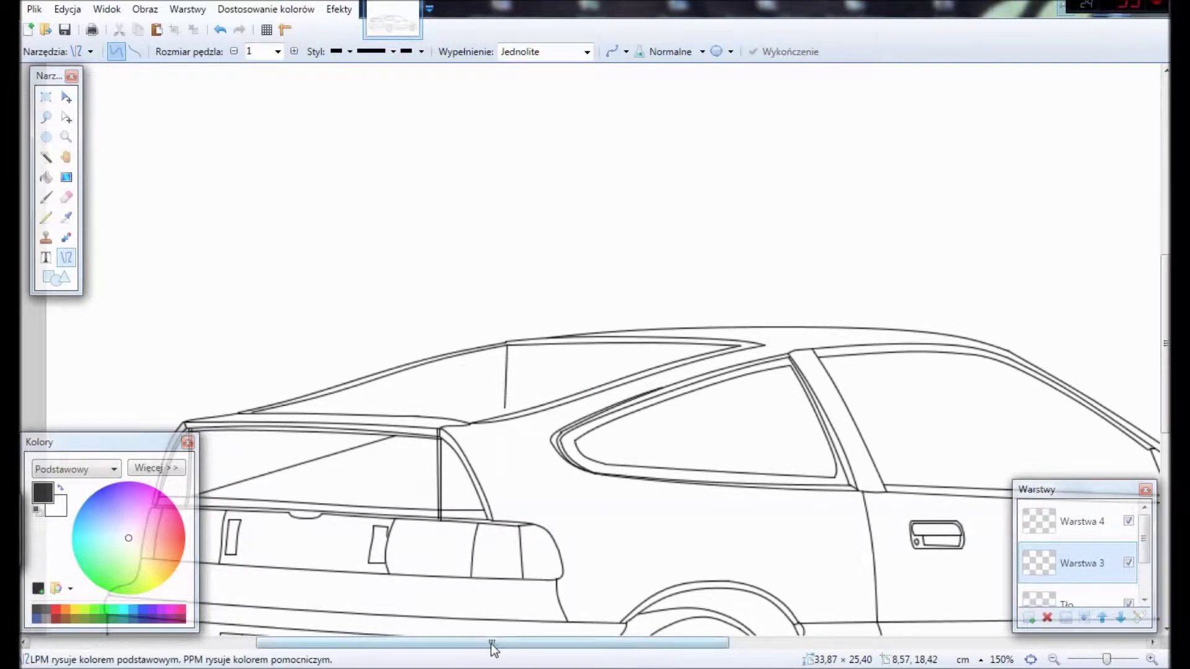
pyautogui.moveTo(492, 643); pyautogui.dragTo(433, 642)
pyautogui.moveTo(646, 407); pyautogui.dragTo(646, 406)
pyautogui.press('Return')
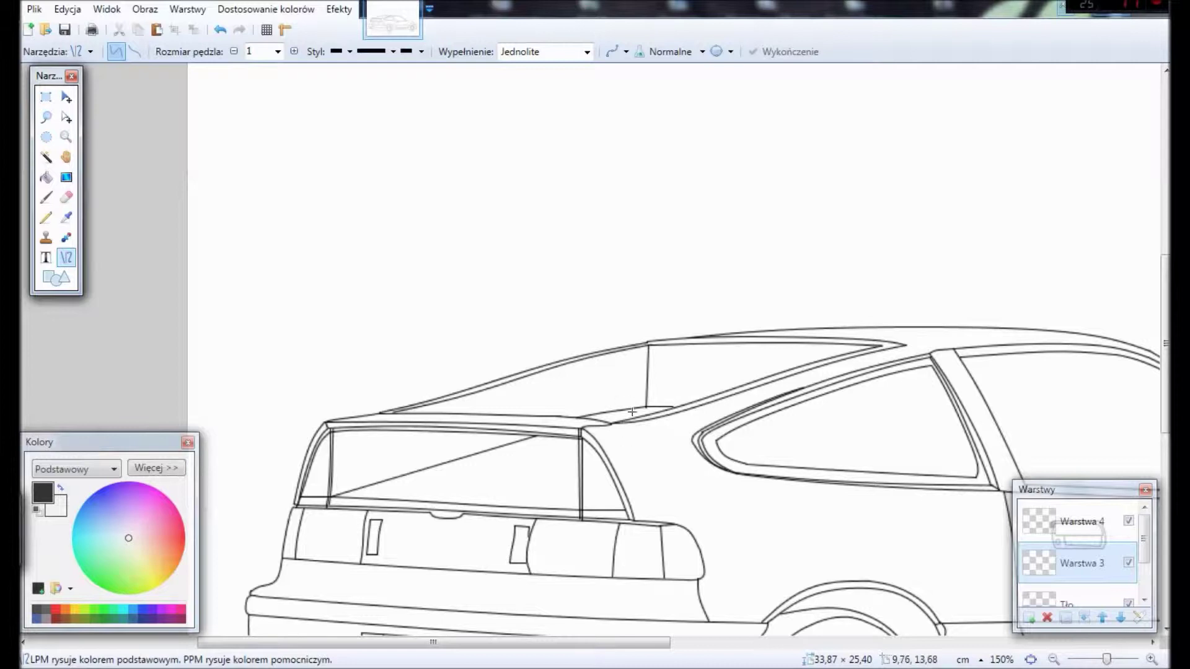
pyautogui.hotkey('ctrl', 'z')
# Step: Draw a vertical divider from the roof corner to the rear glass's lower edge and a diagonal across the rear panel to its upper-right corner
pyautogui.moveTo(647, 344); pyautogui.dragTo(647, 414)
pyautogui.press('Return')
pyautogui.moveTo(328, 498); pyautogui.dragTo(570, 441)
pyautogui.press('Return')
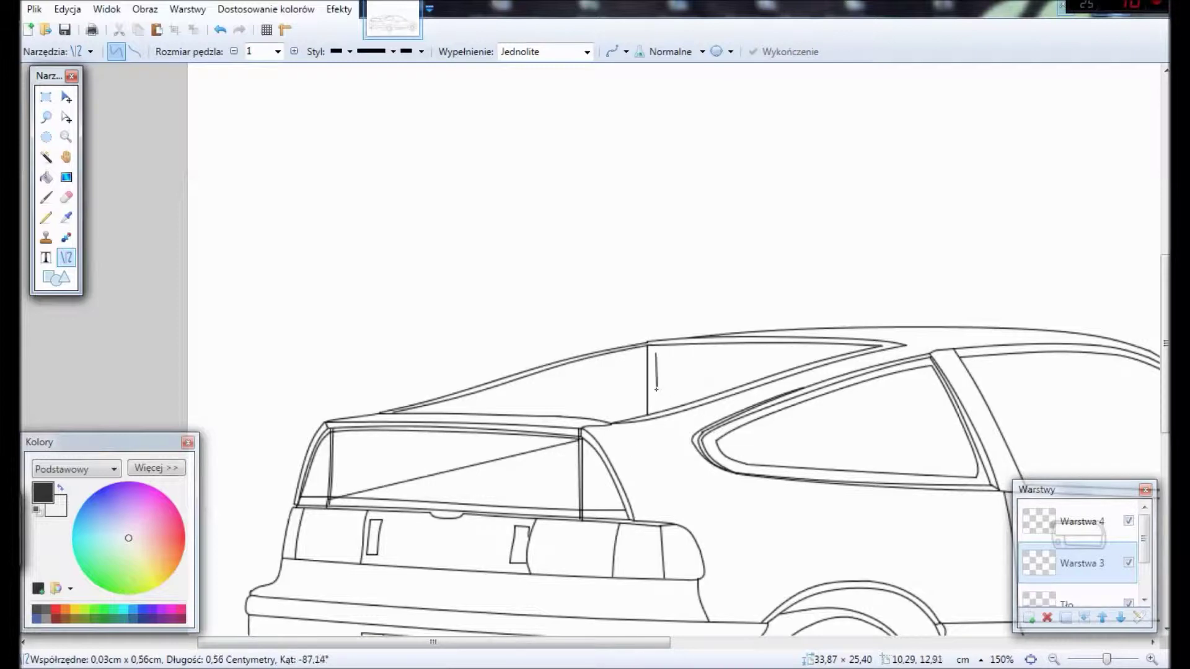
# Step: Draw an inner contour in the rear glass's right section, beside the vertical divider and below the upper edge, with a rounded corner
pyautogui.scroll(5, 654, 412)
pyautogui.moveTo(675, 272); pyautogui.dragTo(712, 265)
pyautogui.scroll(-2, 1165, 234)
pyautogui.scroll(-2, 711, 265)
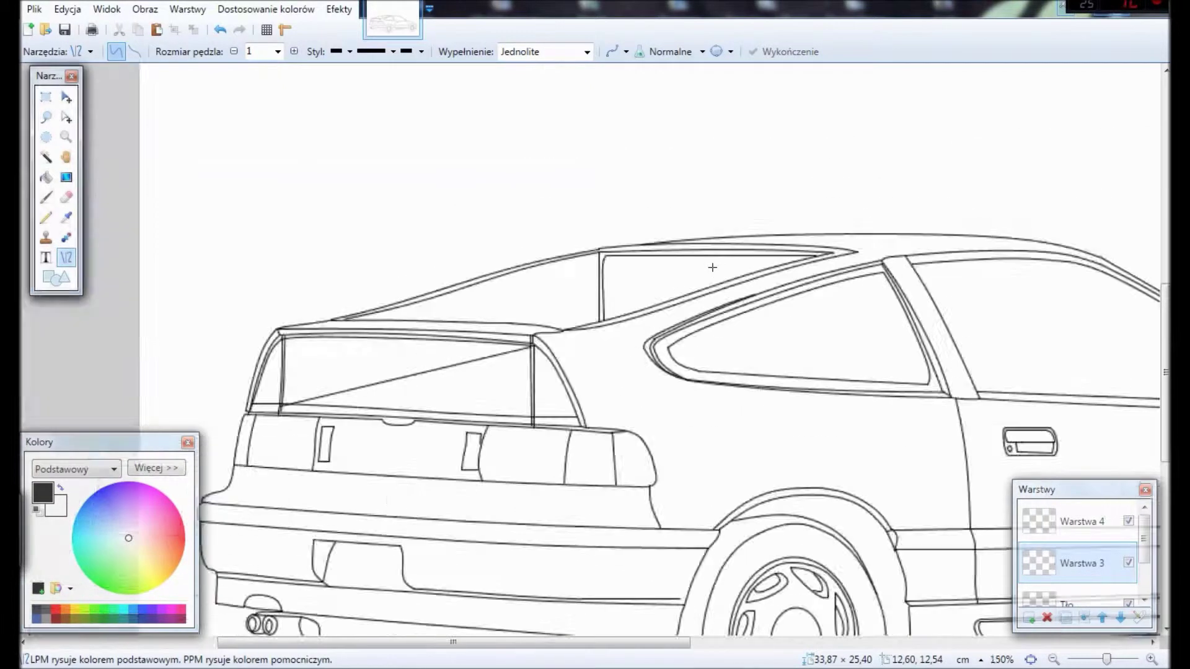
# Step: Draw two concentric ellipses over the twin tailpipes as a larger exhaust on Warstwa 4, with a short line along its upper edge
pyautogui.moveTo(429, 642); pyautogui.dragTo(371, 633)
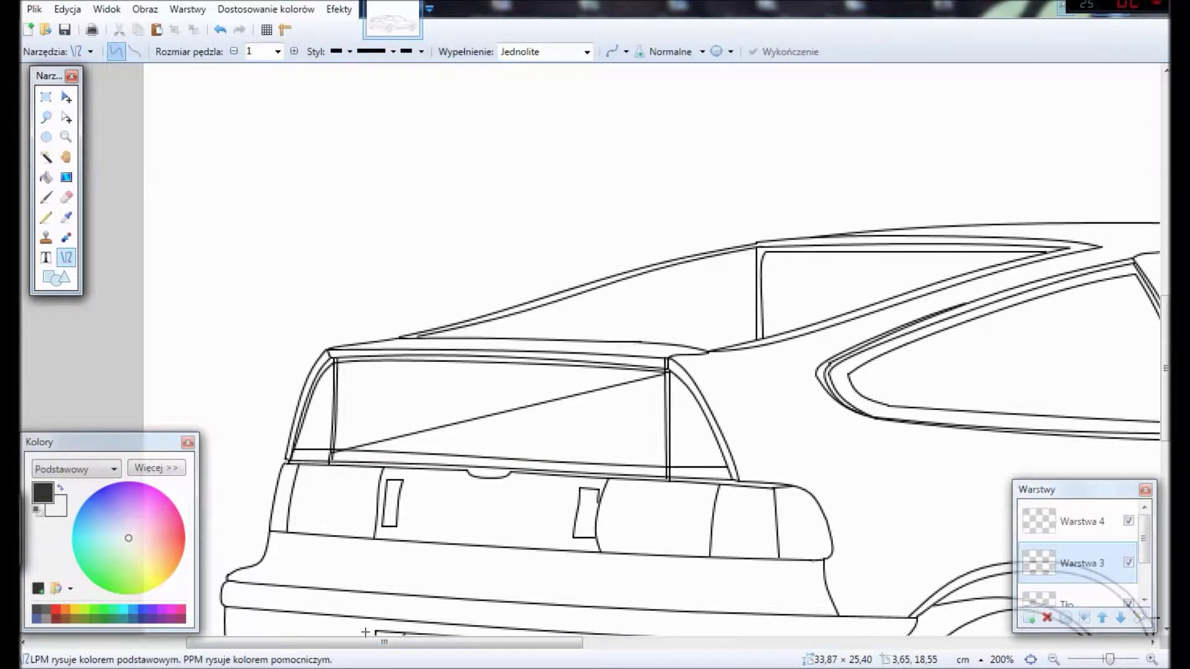
pyautogui.scroll(-3, 360, 635)
pyautogui.scroll(-4, 1126, 396)
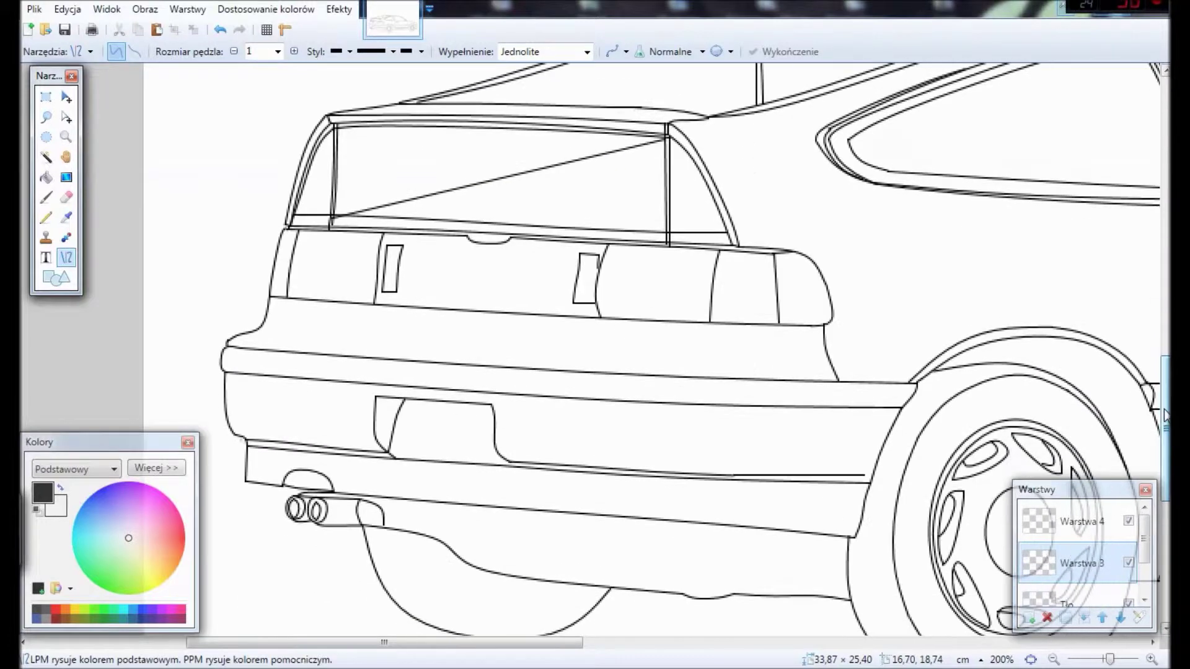
pyautogui.click(1082, 522)
pyautogui.press('o')
pyautogui.moveTo(291, 511); pyautogui.dragTo(329, 473)
pyautogui.press('o')
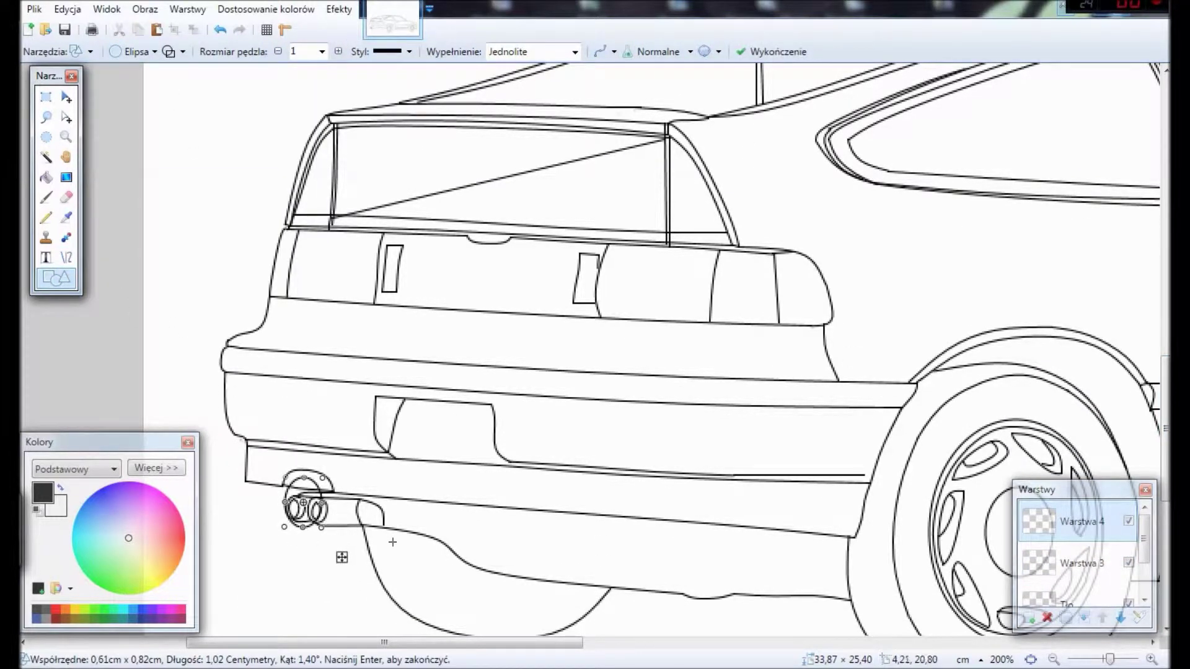
pyautogui.press('o')
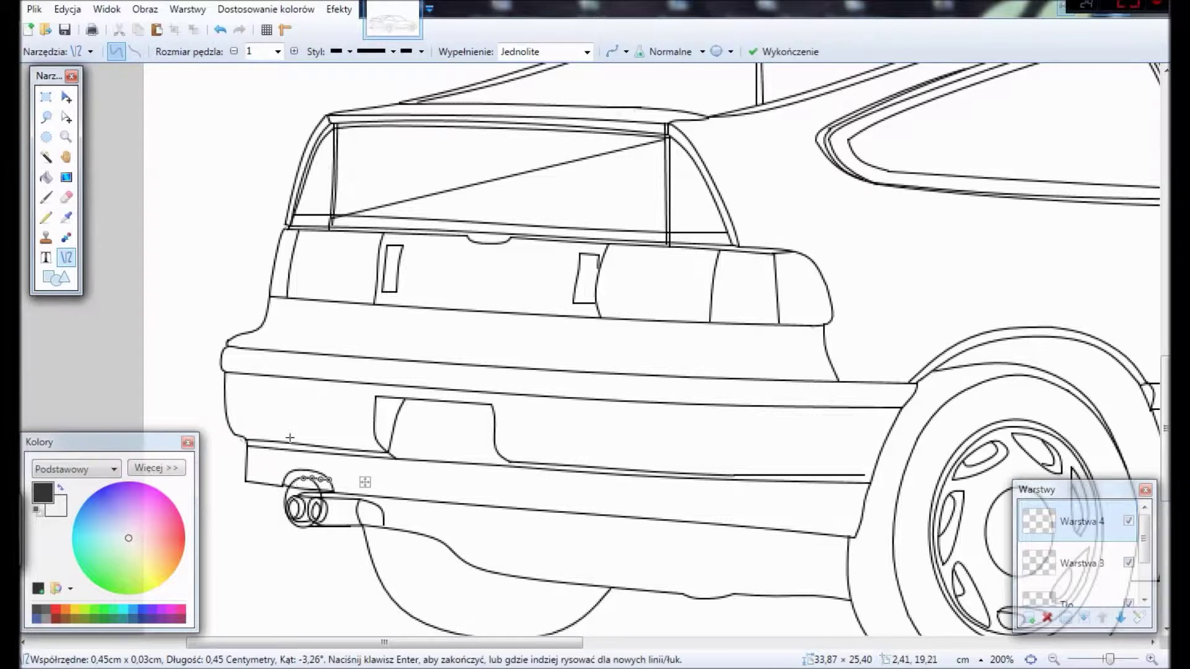
pyautogui.scroll(2, 364, 478)
pyautogui.press('o')
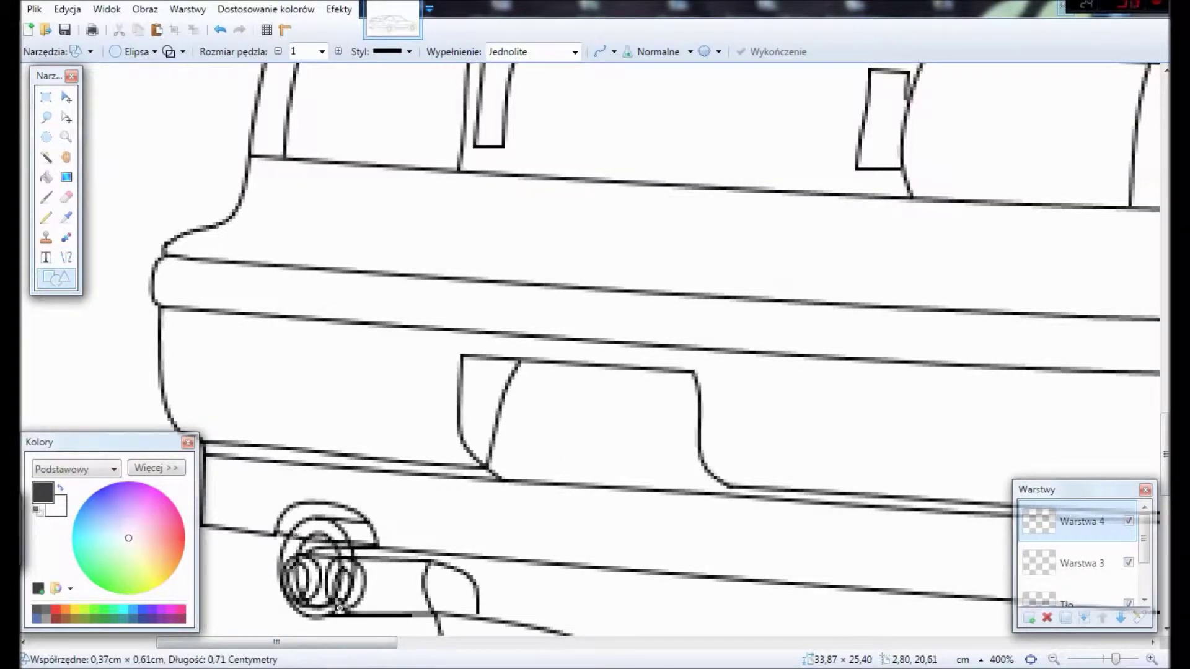
# Step: Erase the old twin tailpipes inside and beside the new exhaust on the Tło layer with eraser size 9
pyautogui.hotkey('alt', 'pagedown')
pyautogui.hotkey('alt', 'pagedown')
pyautogui.press('e')
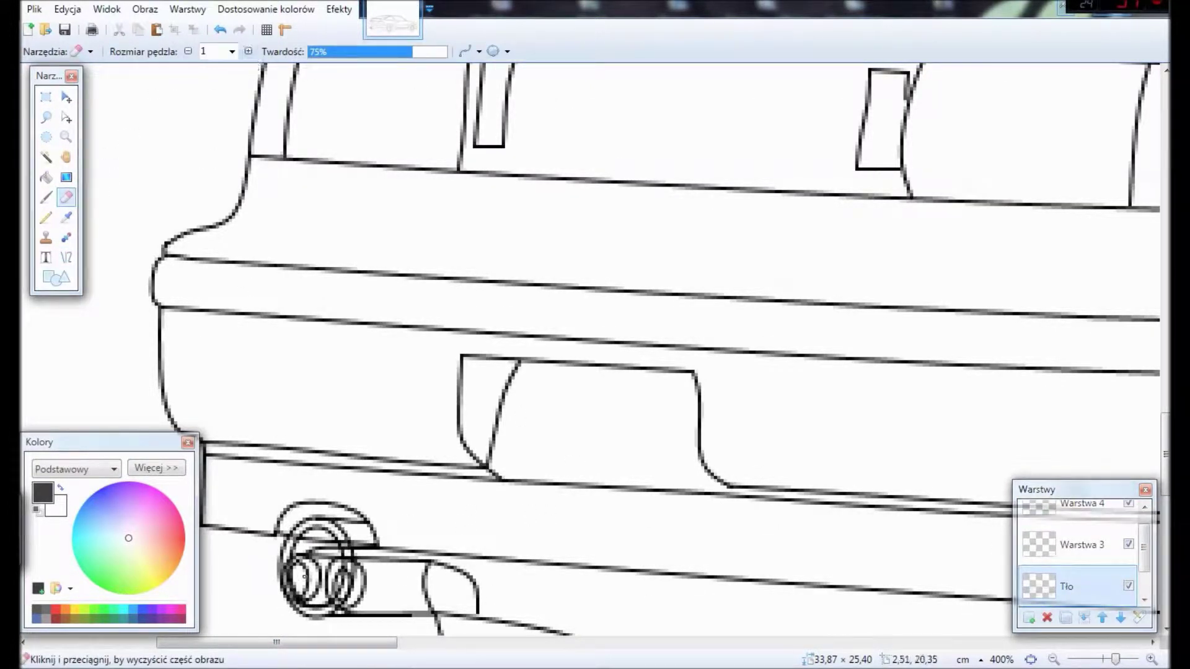
pyautogui.moveTo(304, 589); pyautogui.dragTo(315, 534)
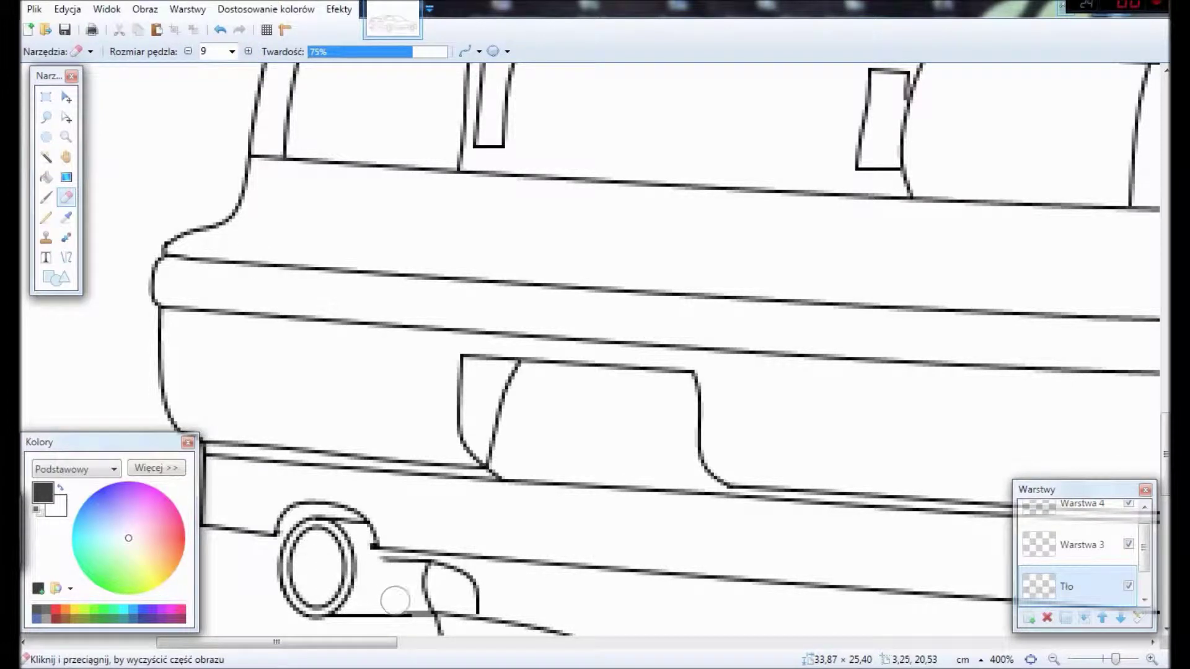
# Step: Redraw the bumper's lower edge beside the exhaust arch and add a curved end about 0.59 cm long to the pipe on Warstwa 4
pyautogui.press('o')
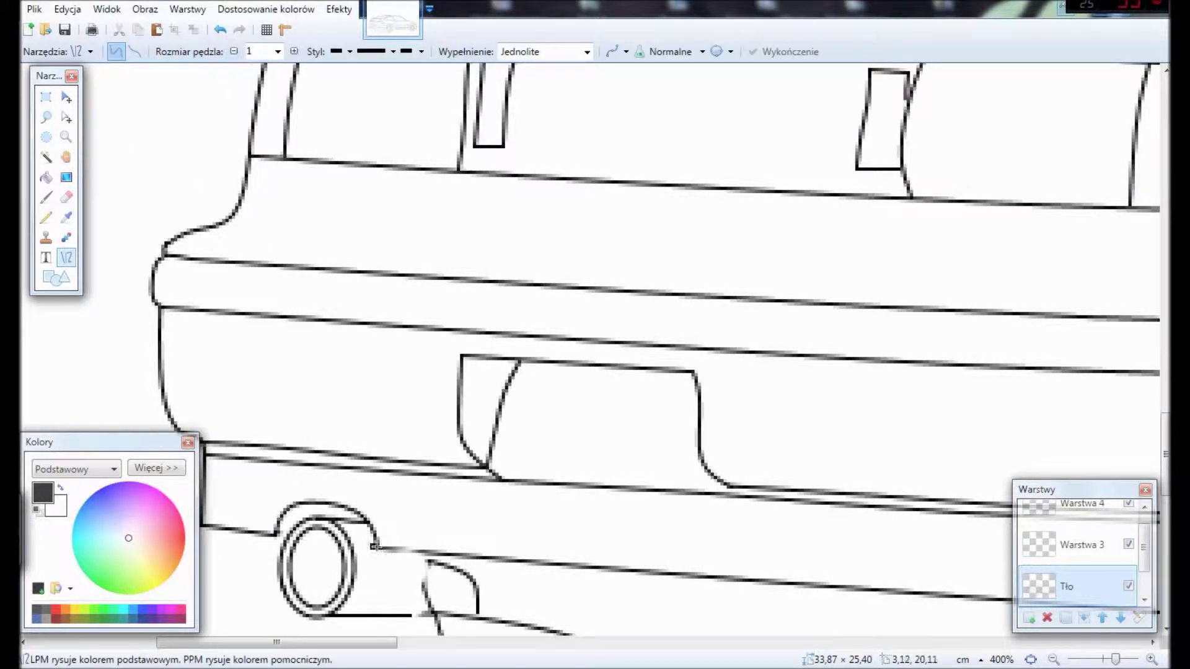
pyautogui.moveTo(374, 546); pyautogui.dragTo(433, 552)
pyautogui.scroll(-3, 507, 608)
pyautogui.click(428, 426)
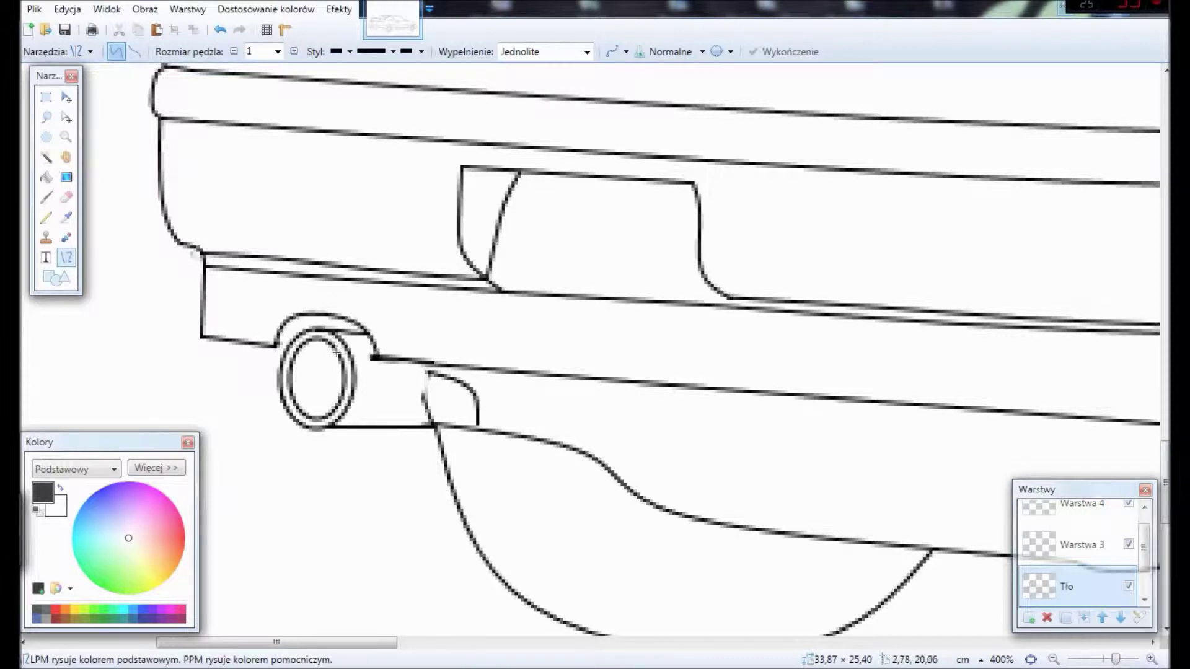
pyautogui.moveTo(433, 424); pyautogui.dragTo(436, 373)
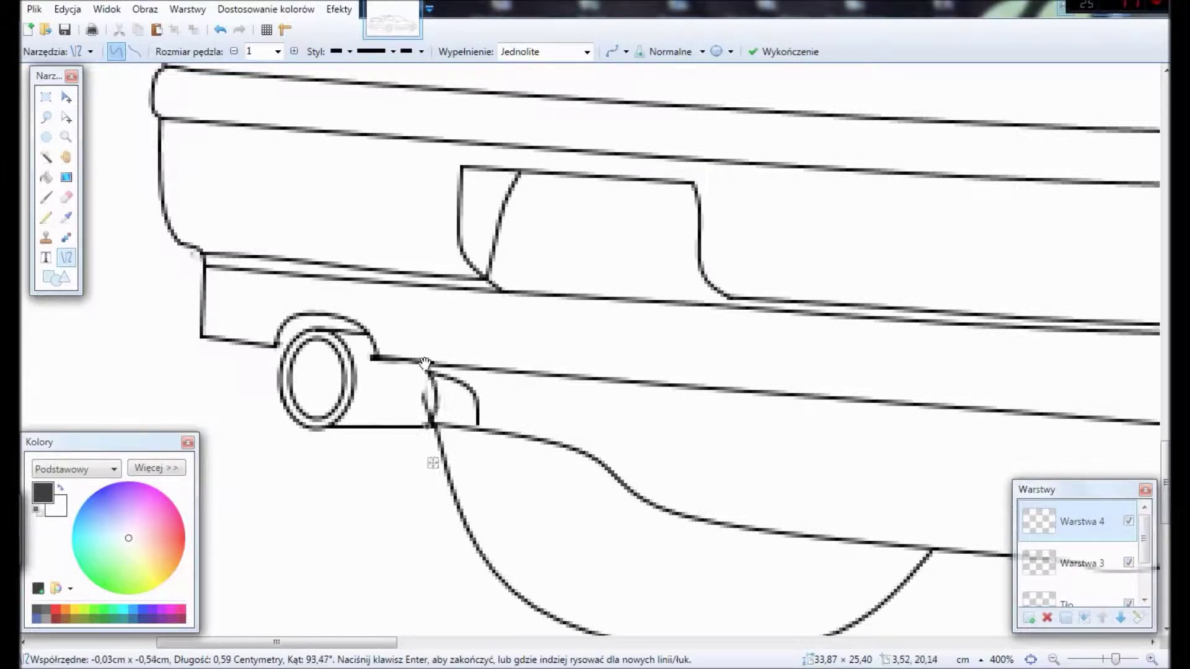
# Step: Erase the old curved bracket behind the exhaust pipe's end on the Tło layer
pyautogui.press('e')
pyautogui.click(1067, 600)
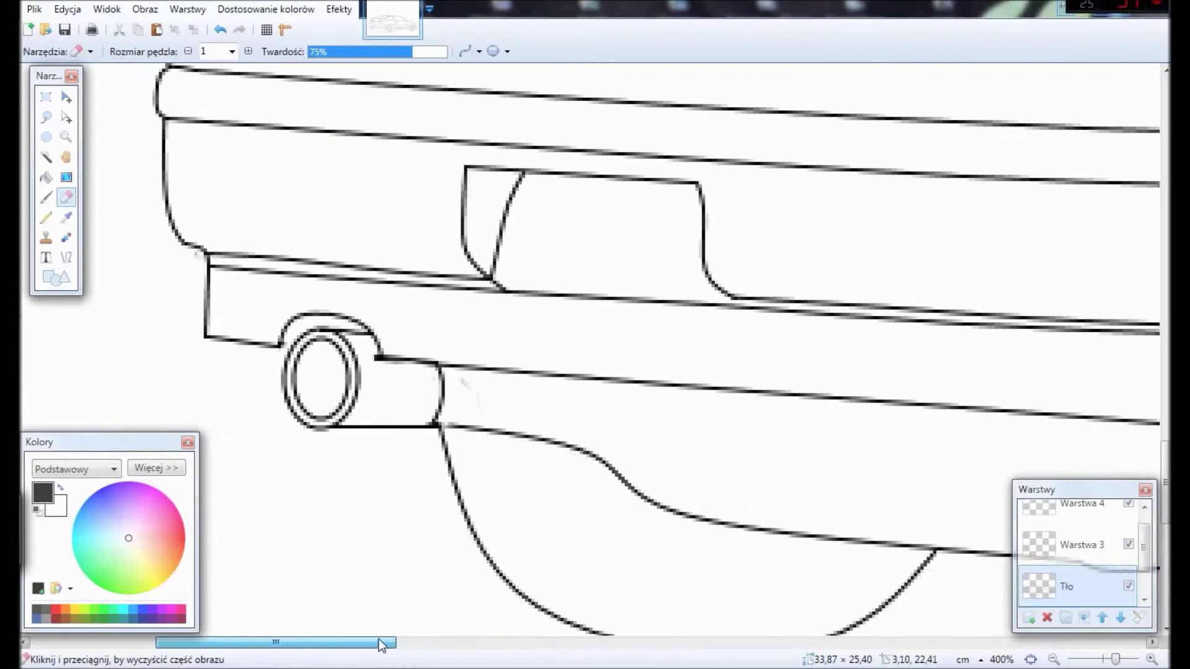
pyautogui.moveTo(385, 648); pyautogui.dragTo(369, 649)
pyautogui.scroll(3, 865, 245)
pyautogui.scroll(-2, 375, 610)
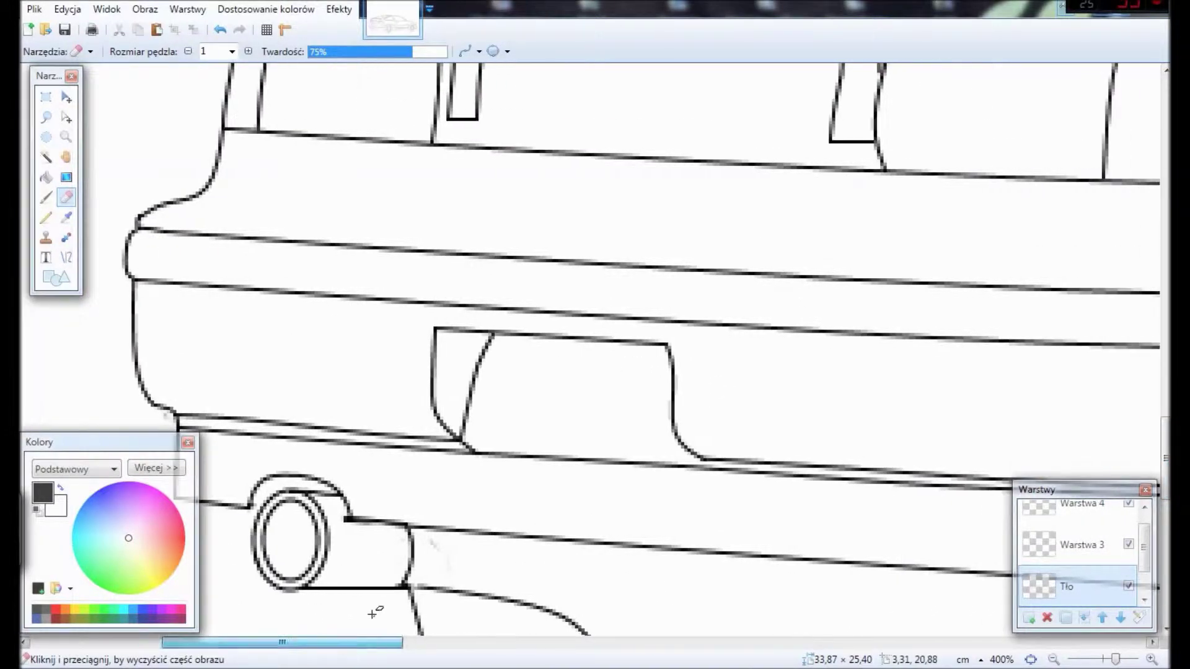
pyautogui.scroll(4, 375, 612)
# Step: Add a new layer above Warstwa 4 and draw a flared left edge extending the bumper below its corner, with a lower line to the exhaust
pyautogui.click(1082, 505)
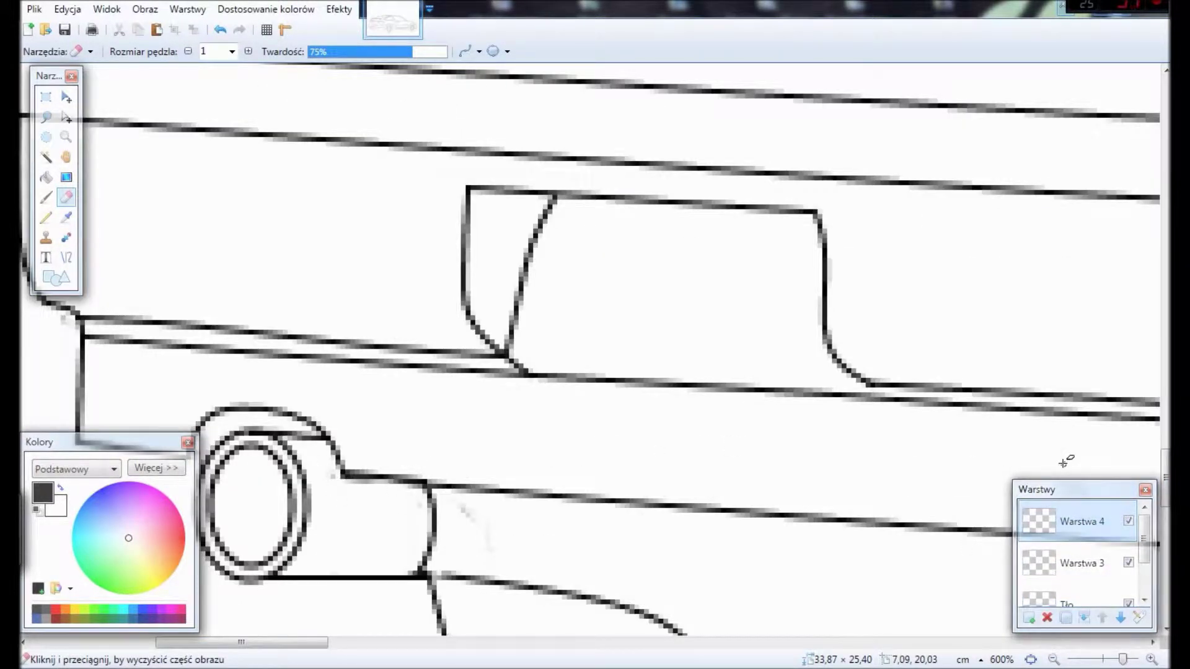
pyautogui.scroll(-3, 1071, 388)
pyautogui.hotkey('ctrl', 'shift', 'n')
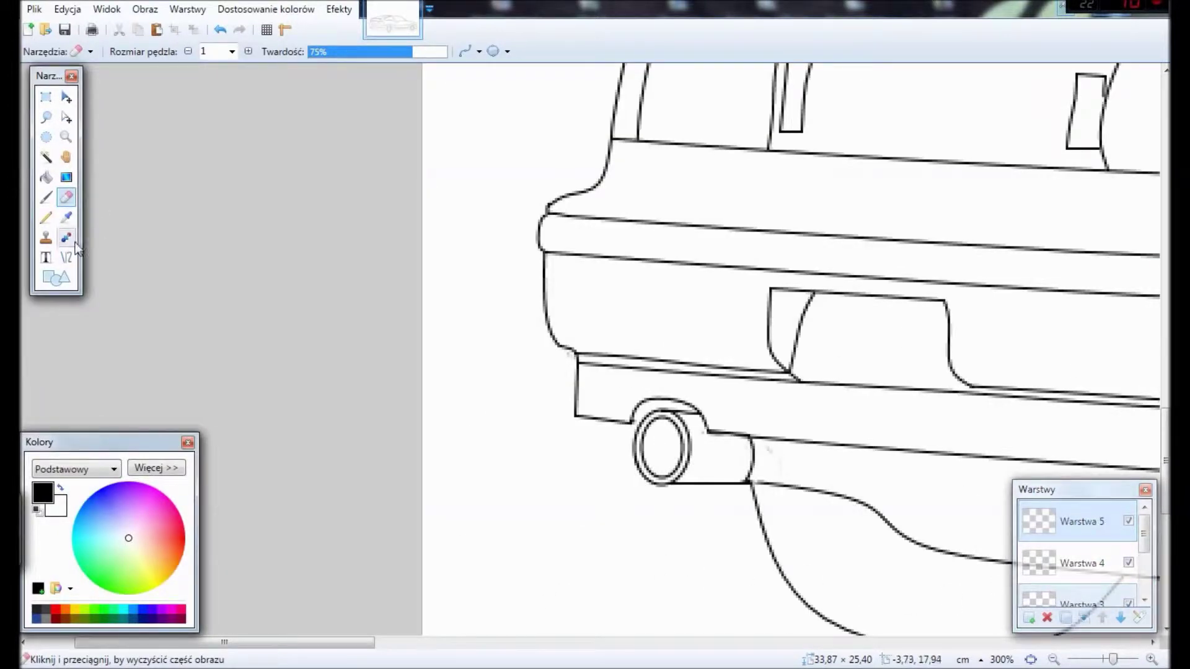
pyautogui.click(66, 257)
pyautogui.moveTo(575, 359)
pyautogui.mouseDown()
pyautogui.moveTo(543, 458)
pyautogui.moveTo(559, 433)
pyautogui.moveTo(631, 463)
pyautogui.moveTo(602, 467)
pyautogui.mouseUp()
pyautogui.press('Return')
pyautogui.press('Return')
# Step: Draw the extended bumper's lower edge, about 8.6 cm long, from the exhaust to the rear wheel and shape its end
pyautogui.hscroll(10, 602, 466)
pyautogui.hotkey('ctrl', '-')
pyautogui.moveTo(181, 498); pyautogui.dragTo(716, 558)
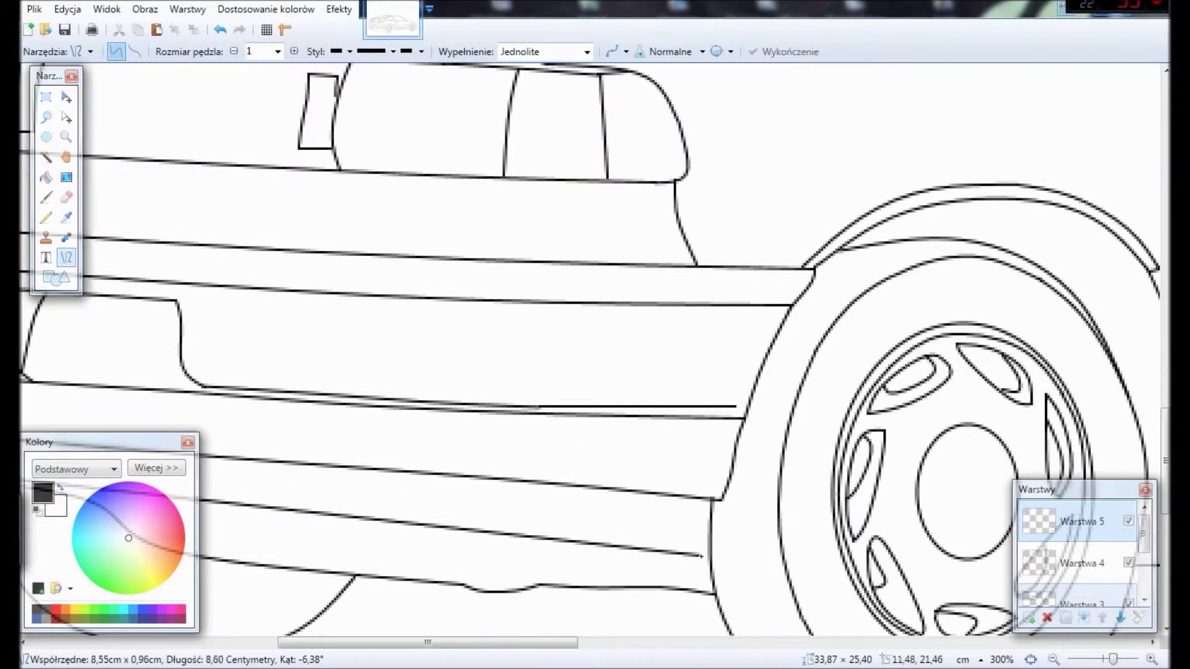
pyautogui.hotkey('ctrl', '-')
pyautogui.moveTo(598, 432)
pyautogui.mouseDown()
pyautogui.moveTo(526, 425)
pyautogui.moveTo(593, 403)
pyautogui.moveTo(579, 430)
pyautogui.moveTo(589, 420)
pyautogui.mouseUp()
pyautogui.press('Return')
pyautogui.press('Return')
pyautogui.click(582, 439)
# Step: Draw a line about 10.23 cm long over the bumper's old lower edge to the rear wheel, and erase its part across the exhaust
pyautogui.moveTo(134, 360); pyautogui.dragTo(594, 404)
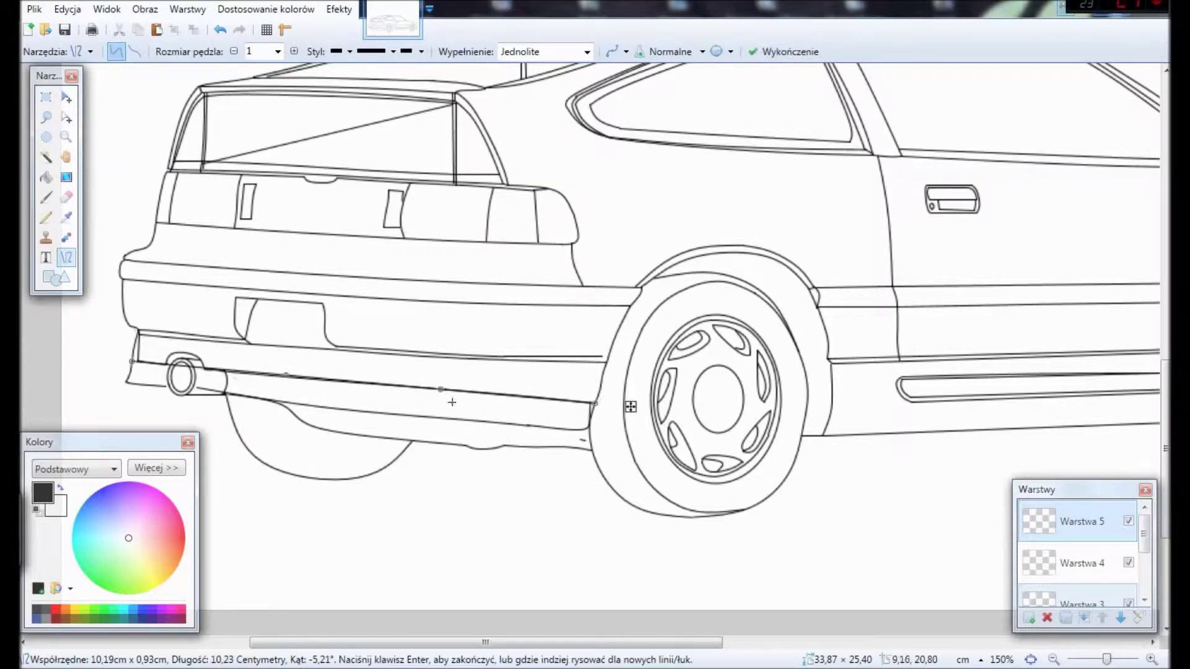
pyautogui.scroll(3, 186, 372)
pyautogui.press('Return')
pyautogui.click(67, 198)
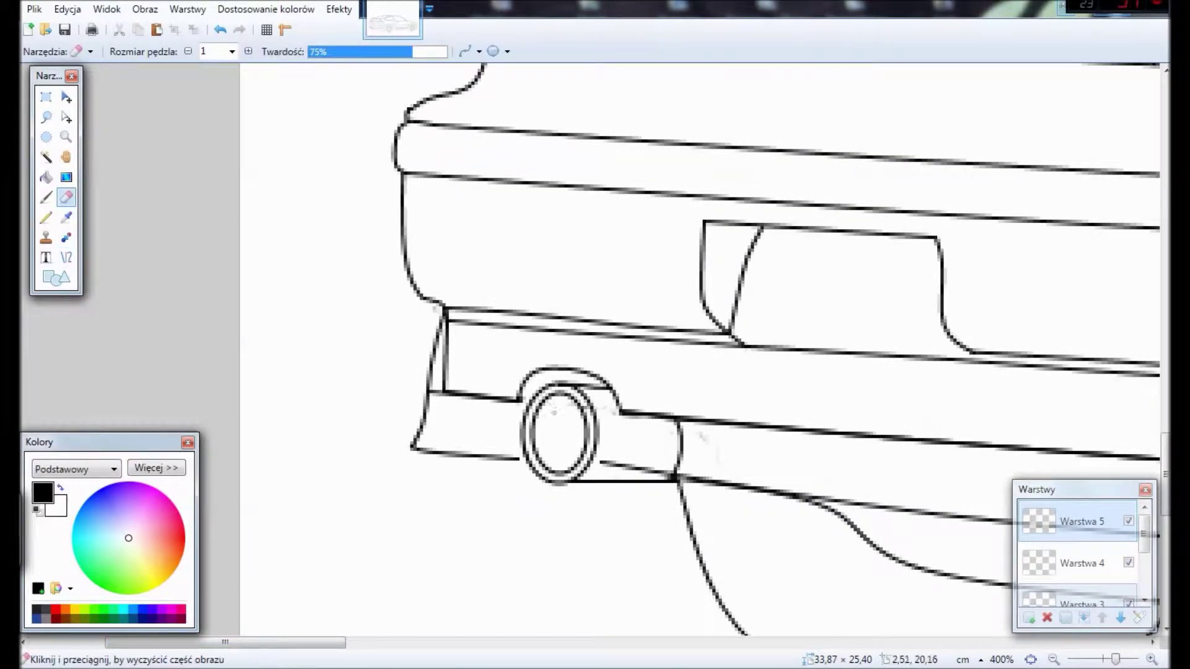
# Step: Draw a curved cutout around the exhaust, with an arch over the pipe and arcs down both sides to the bumper's lower edge
pyautogui.click(67, 238)
pyautogui.click(66, 257)
pyautogui.moveTo(518, 401); pyautogui.dragTo(621, 410)
pyautogui.moveTo(595, 408); pyautogui.dragTo(598, 392)
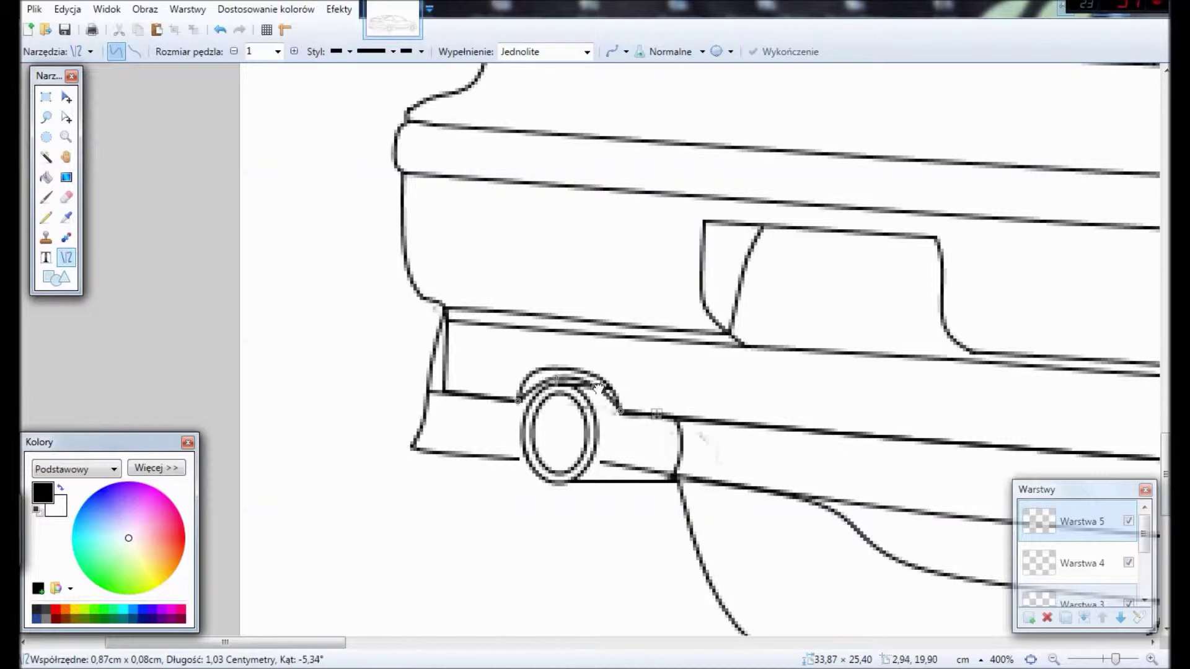
pyautogui.moveTo(518, 401); pyautogui.dragTo(511, 430)
pyautogui.moveTo(622, 413); pyautogui.dragTo(602, 460)
pyautogui.press('Return')
# Step: Erase the old vertical left bumper edge and the old exhaust arch on the Tło layer with eraser size 7
pyautogui.scroll(-2, 1091, 558)
pyautogui.click(1110, 582)
pyautogui.doubleClick(295, 52)
pyautogui.doubleClick(295, 52)
pyautogui.doubleClick(294, 52)
pyautogui.press('e')
pyautogui.moveTo(444, 387); pyautogui.dragTo(453, 340)
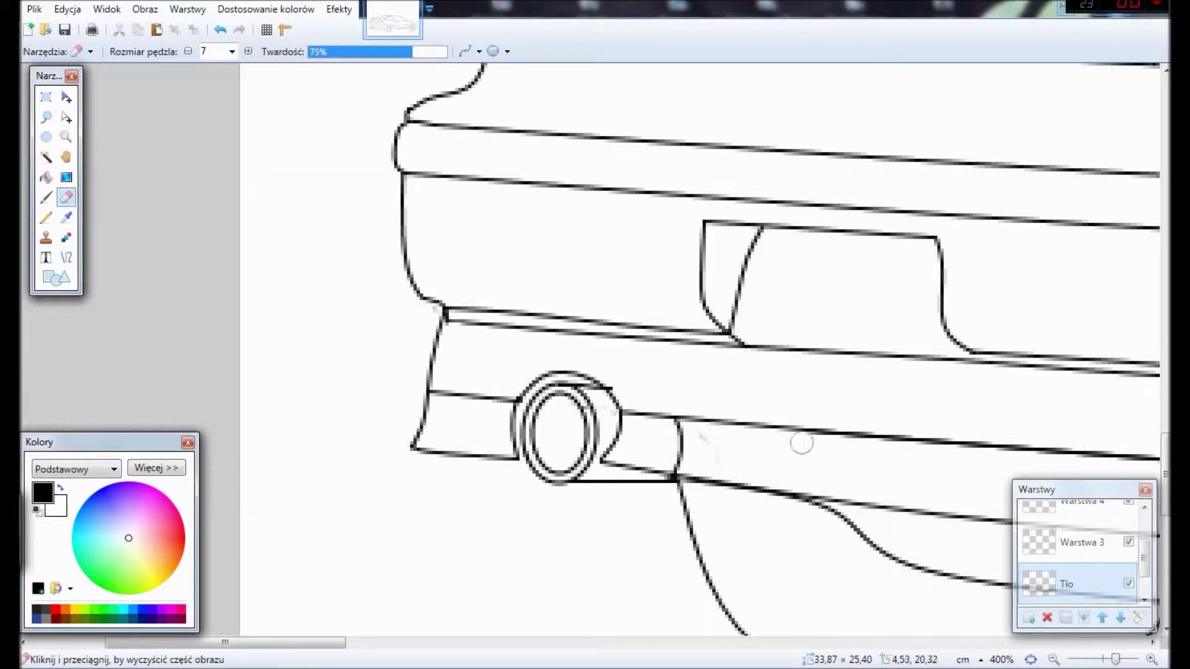
# Step: Erase the leftover old edge beside the rear wheel and the pipe-end curve on Warstwa 4
pyautogui.click(354, 645)
pyautogui.click(443, 645)
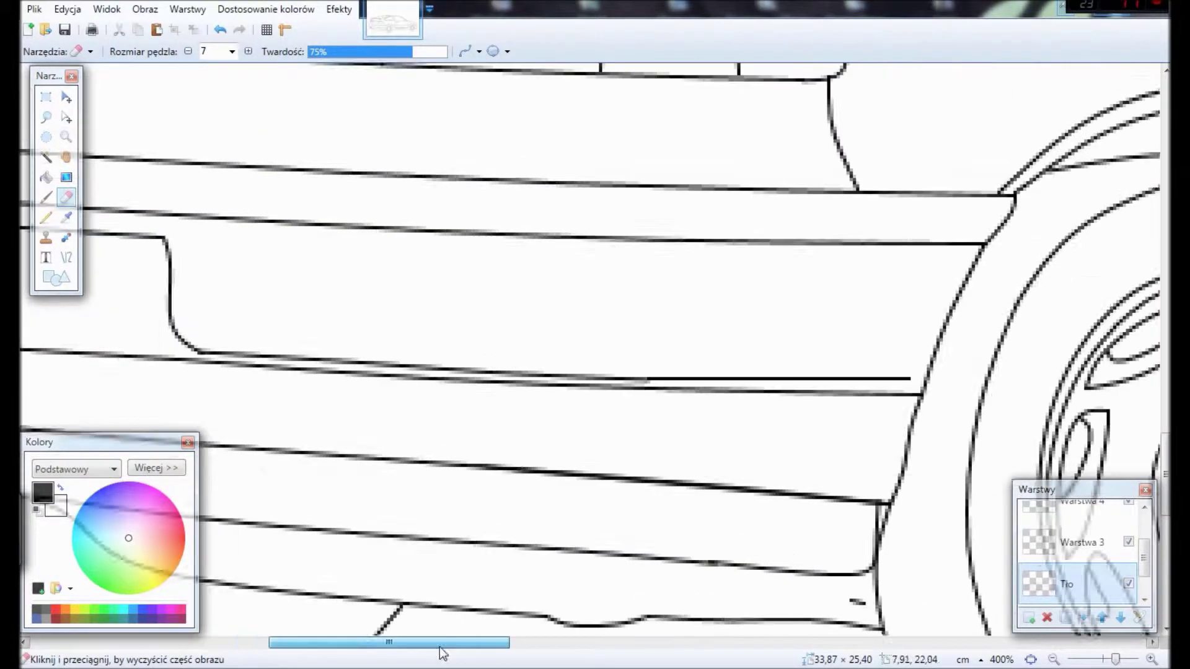
pyautogui.moveTo(439, 643); pyautogui.dragTo(311, 643)
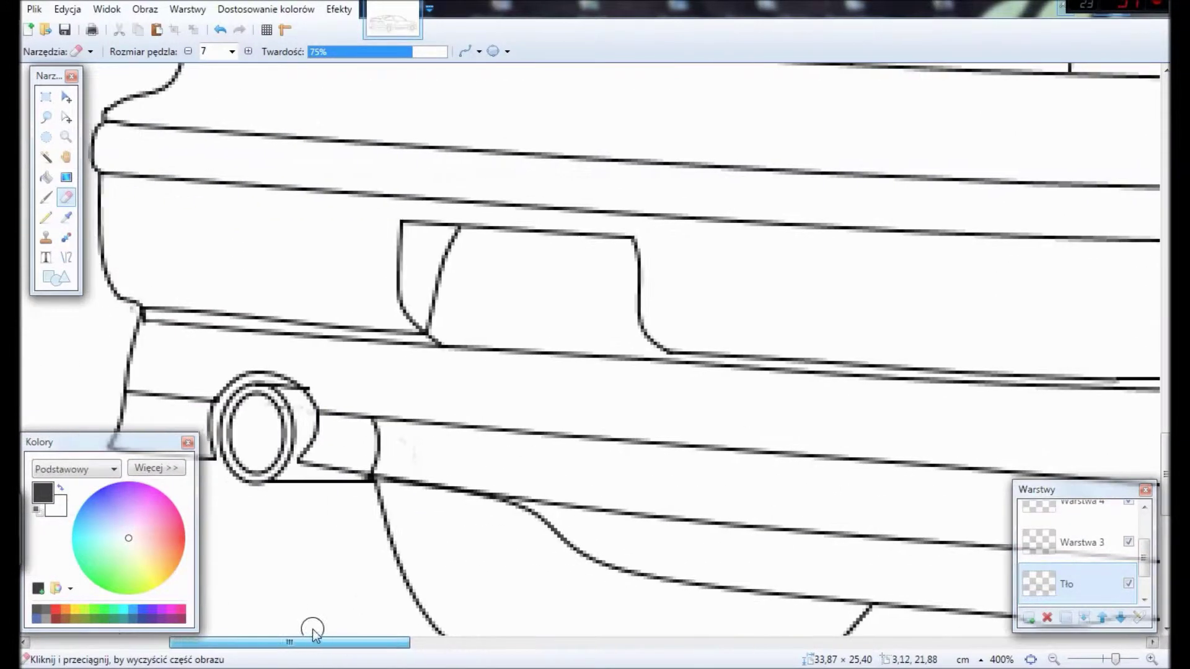
pyautogui.scroll(-3, 768, 476)
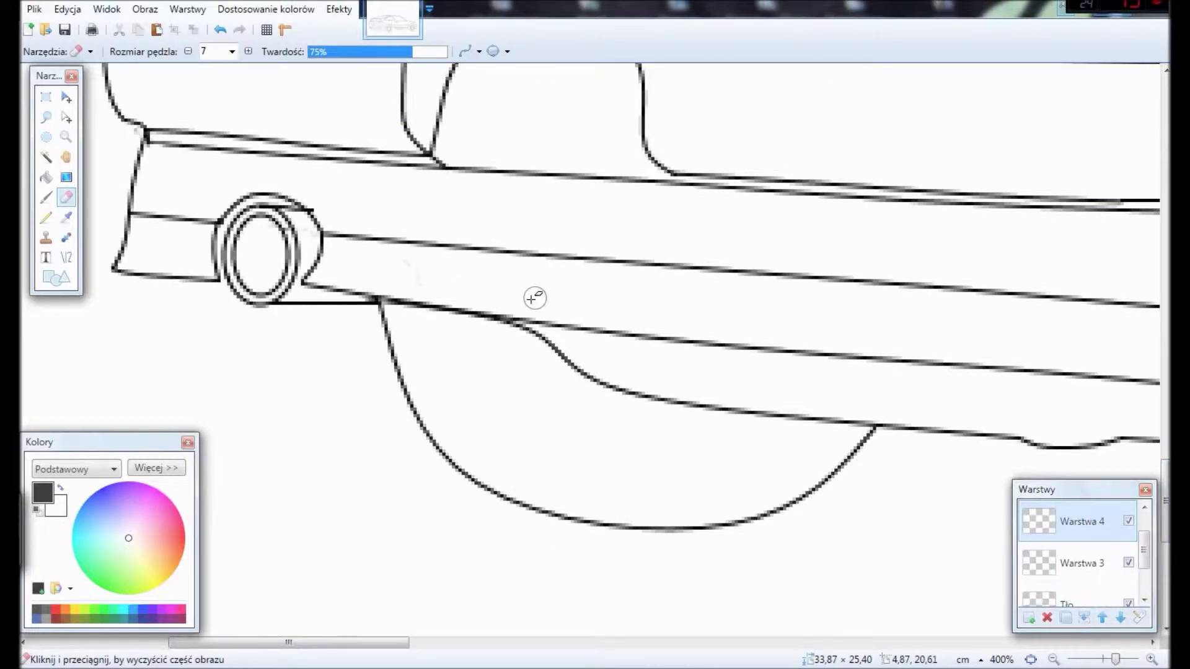
pyautogui.moveTo(357, 643); pyautogui.dragTo(370, 644)
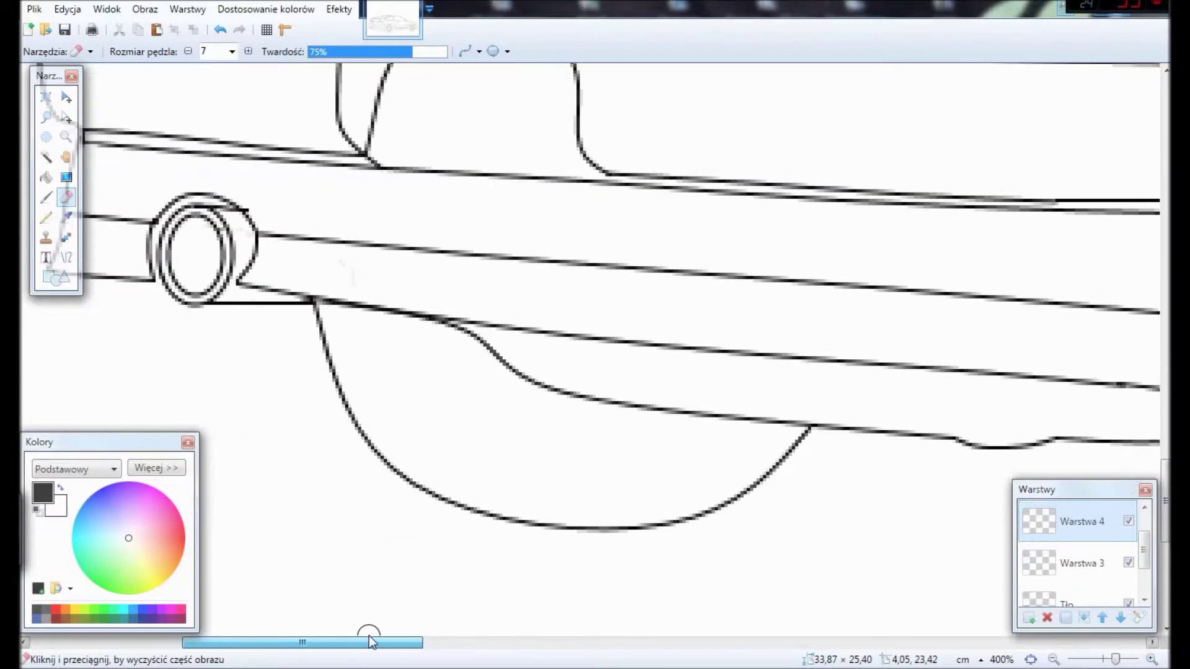
# Step: Draw a new lower bumper line about 8.66 cm long from the exhaust cutout to the rear wheel on Warstwa 5 with brush size 1
pyautogui.press('o')
pyautogui.click(234, 52)
pyautogui.hotkey('ctrl', 'shift', 'n')
pyautogui.moveTo(302, 291); pyautogui.dragTo(1109, 360)
pyautogui.hscroll(5, 346, 296)
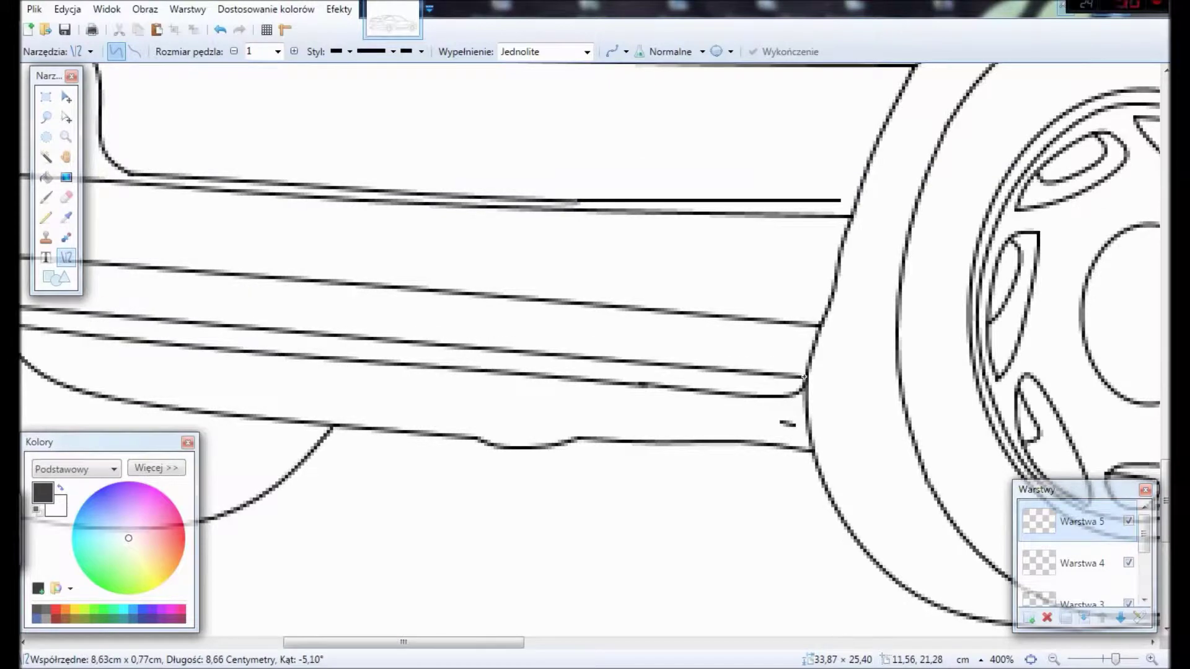
pyautogui.hscroll(-5, 279, 372)
pyautogui.moveTo(537, 329); pyautogui.dragTo(543, 348)
pyautogui.hscroll(5, 543, 347)
pyautogui.moveTo(880, 392); pyautogui.dragTo(890, 385)
pyautogui.press('Return')
# Step: Erase the earlier, lower bumper line between the exhaust and the rear wheel on Warstwa 5 with eraser size 5
pyautogui.moveTo(474, 643); pyautogui.dragTo(420, 643)
pyautogui.press('e')
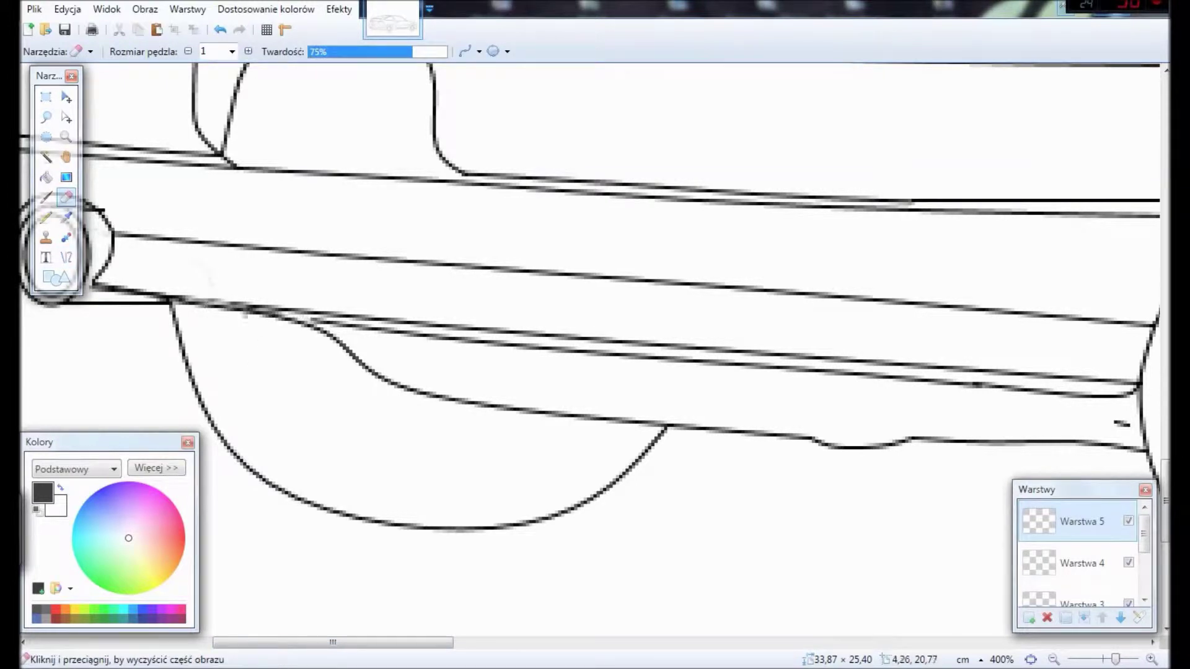
pyautogui.click(248, 52)
pyautogui.click(248, 51)
pyautogui.click(248, 51)
pyautogui.click(248, 51)
pyautogui.moveTo(483, 342); pyautogui.dragTo(644, 366)
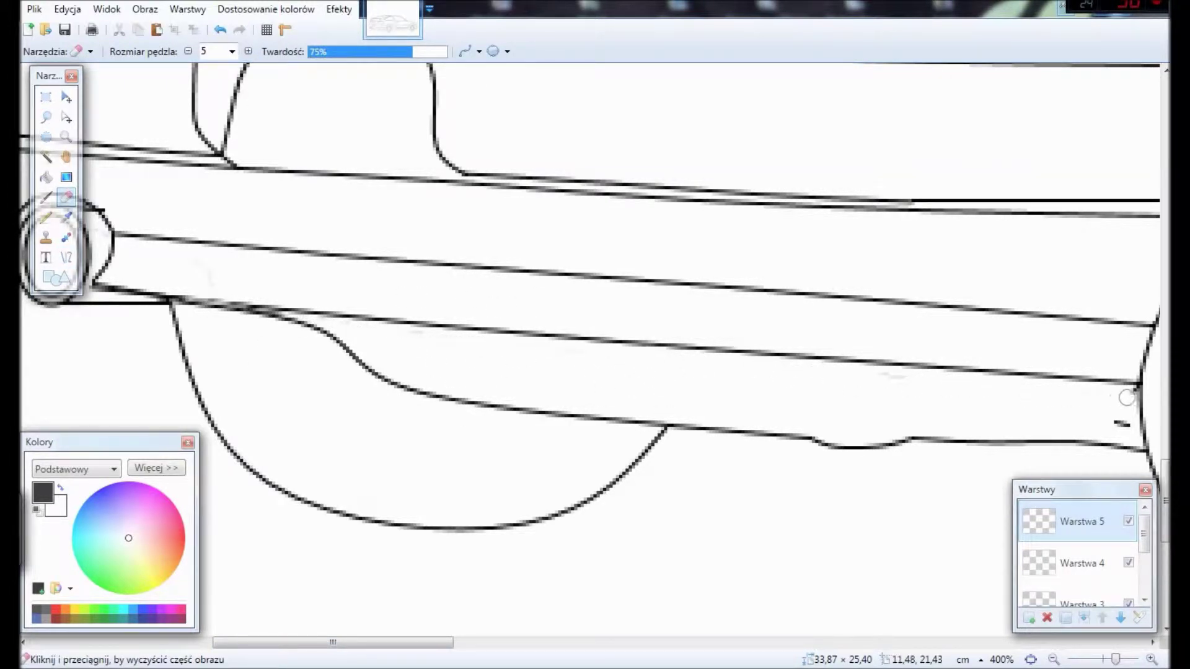
pyautogui.moveTo(555, 648); pyautogui.dragTo(415, 625)
pyautogui.scroll(-3, 648, 318)
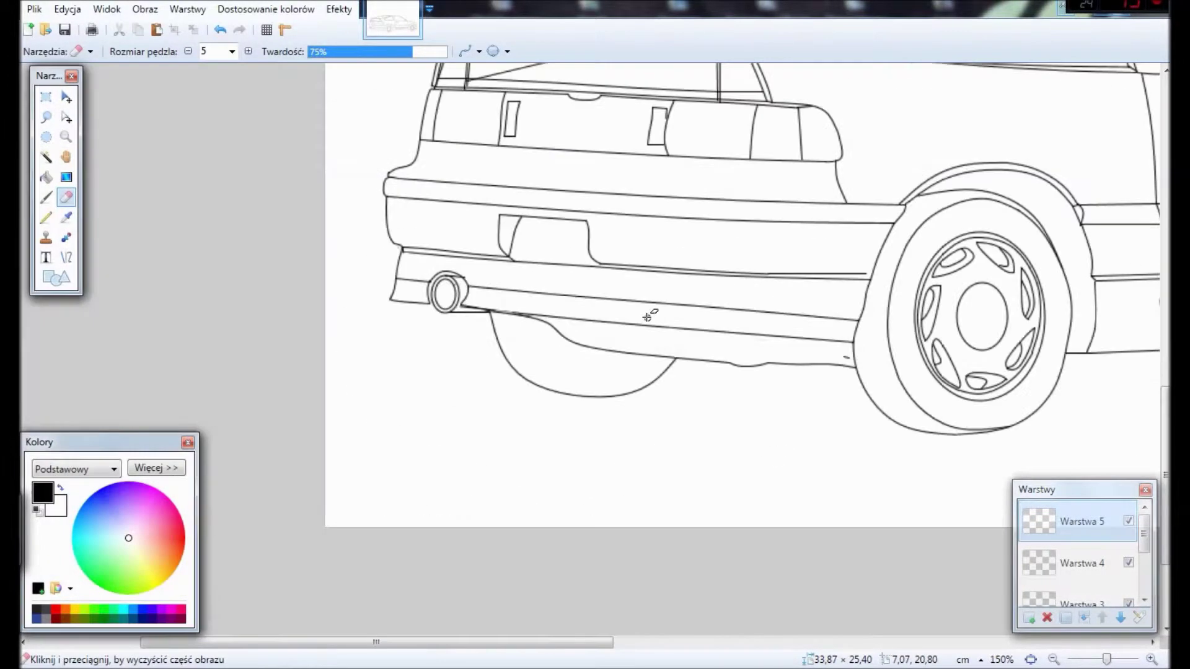
# Step: Draw a thin line with brush size 1 along the underside of the bumper strip, from its left end to the rear wheel arch
pyautogui.scroll(2, 935, 265)
pyautogui.click(67, 259)
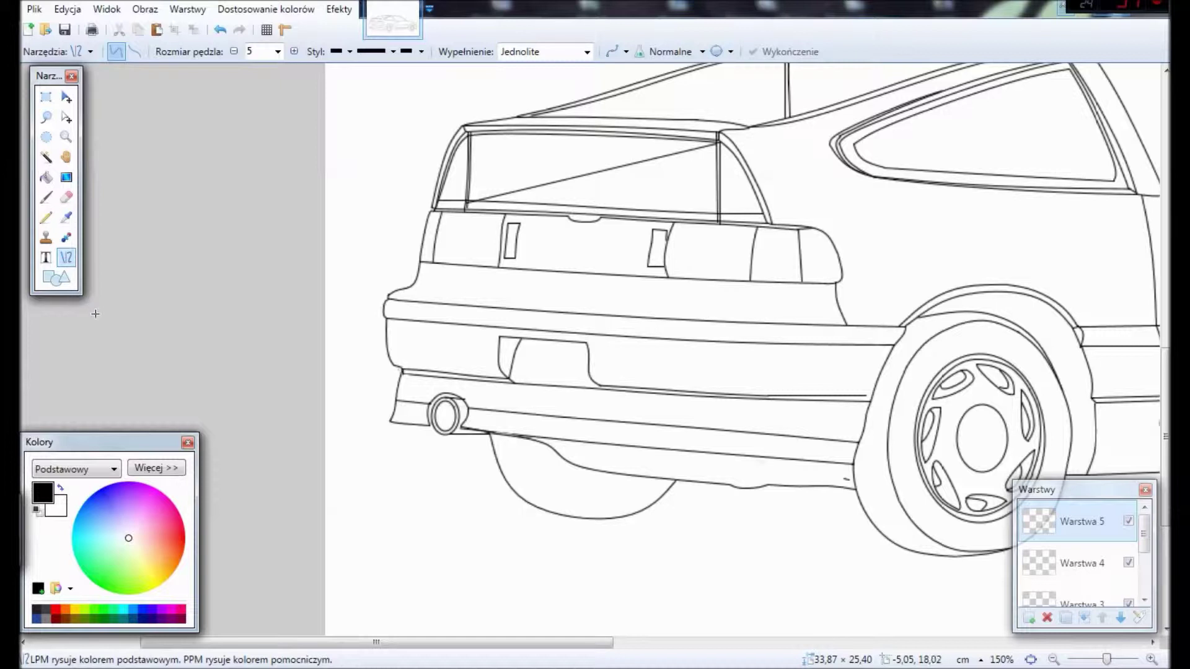
pyautogui.moveTo(386, 320); pyautogui.dragTo(896, 345)
pyautogui.click(233, 51)
pyautogui.click(234, 52)
pyautogui.click(234, 52)
pyautogui.click(234, 51)
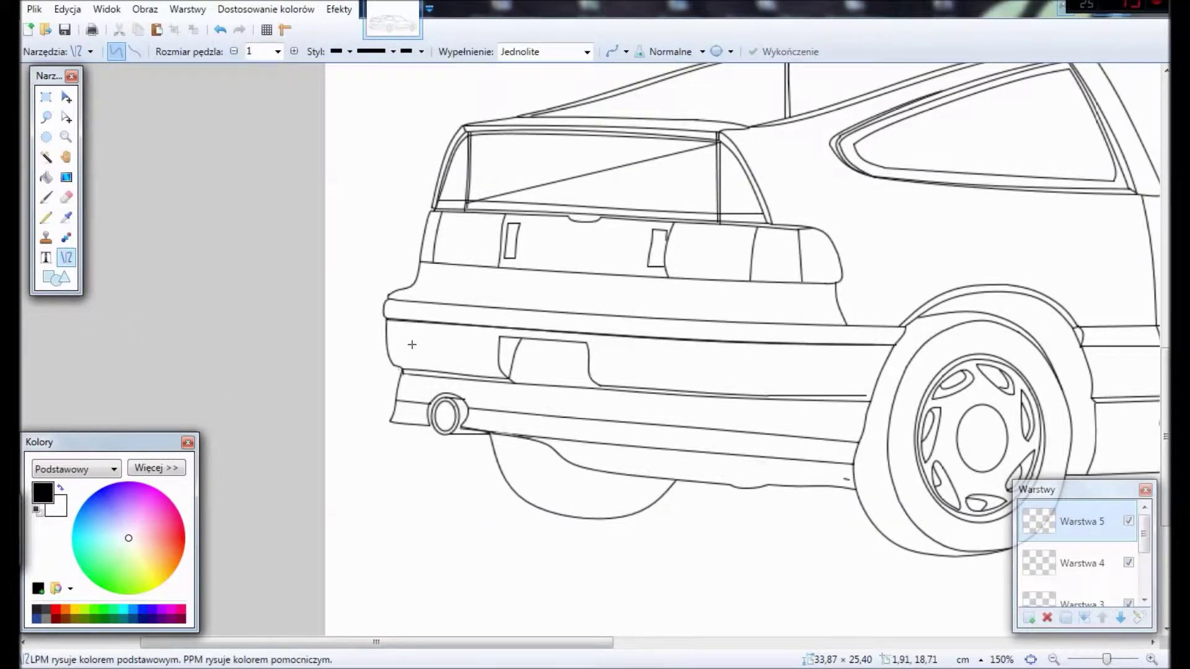
pyautogui.moveTo(559, 332); pyautogui.dragTo(554, 338)
pyautogui.press('Return')
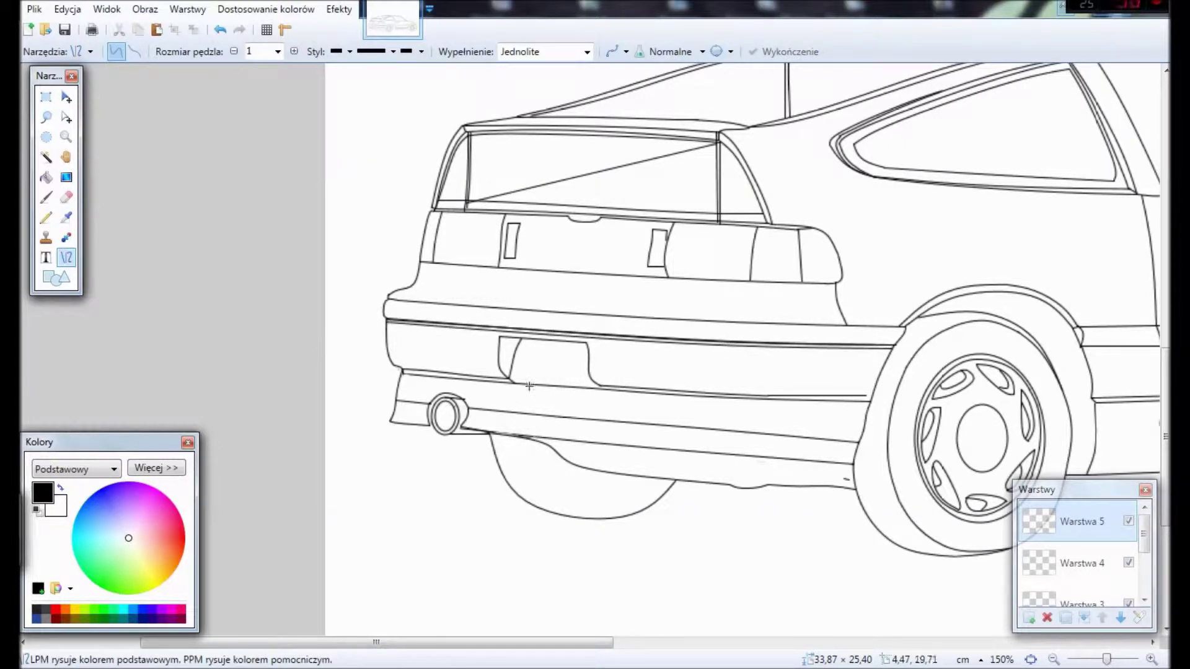
# Step: Erase the old bumper seam at plate-recess level and the old left bumper edge on the Tło layer with eraser size 9
pyautogui.click(66, 197)
pyautogui.scroll(-2, 1079, 558)
pyautogui.click(1066, 567)
pyautogui.moveTo(604, 389); pyautogui.dragTo(619, 395)
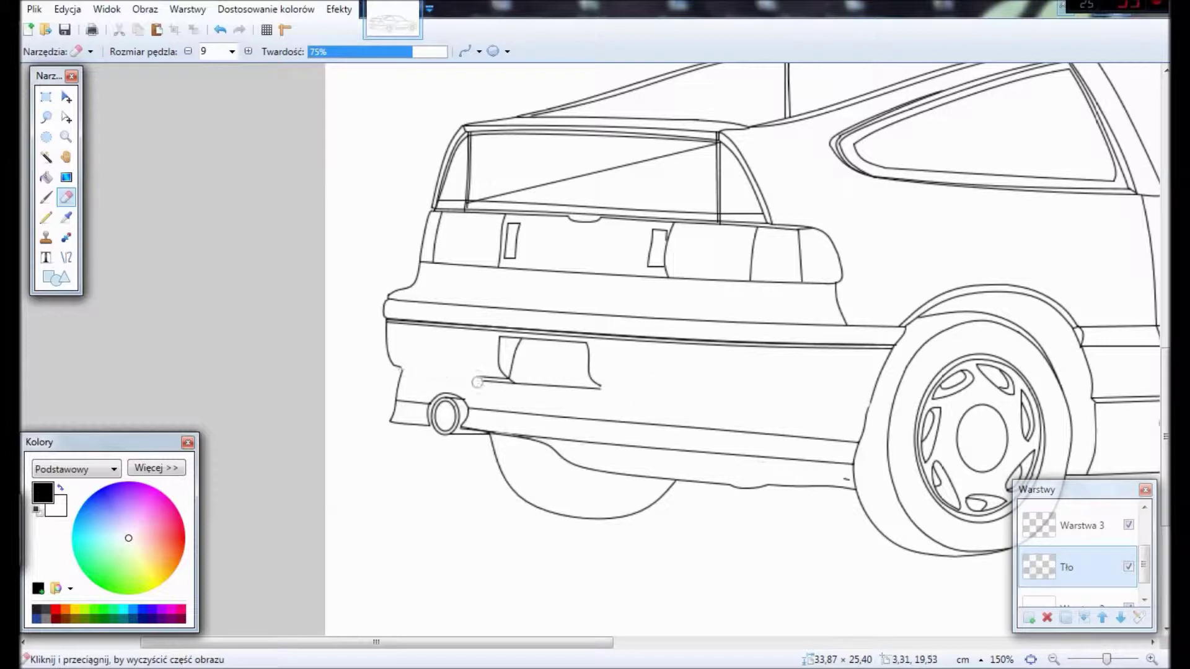
# Step: Draw a curved left bumper edge from the strip's end down to the lower-left corner with brush size 1
pyautogui.press('o')
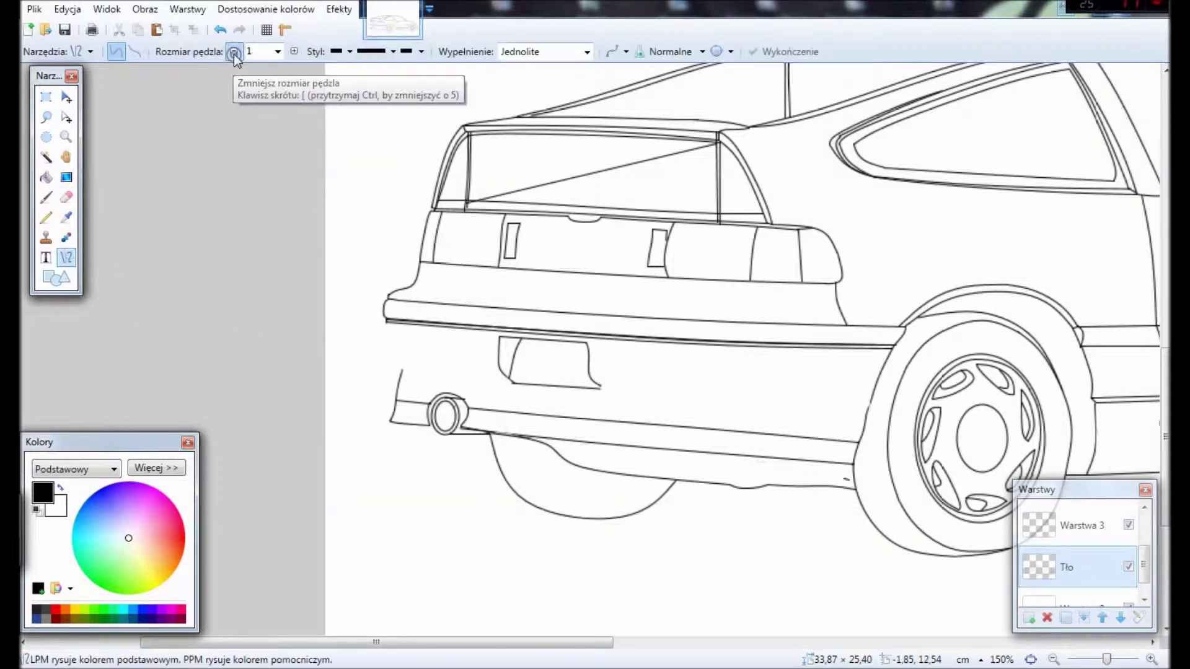
pyautogui.moveTo(387, 322); pyautogui.dragTo(381, 423)
pyautogui.moveTo(391, 383); pyautogui.dragTo(393, 352)
pyautogui.press('Return')
# Step: Try a lower-edge line about 1.04 cm long from the bumper's lower-left corner to the exhaust, and undo it
pyautogui.moveTo(381, 419); pyautogui.dragTo(429, 426)
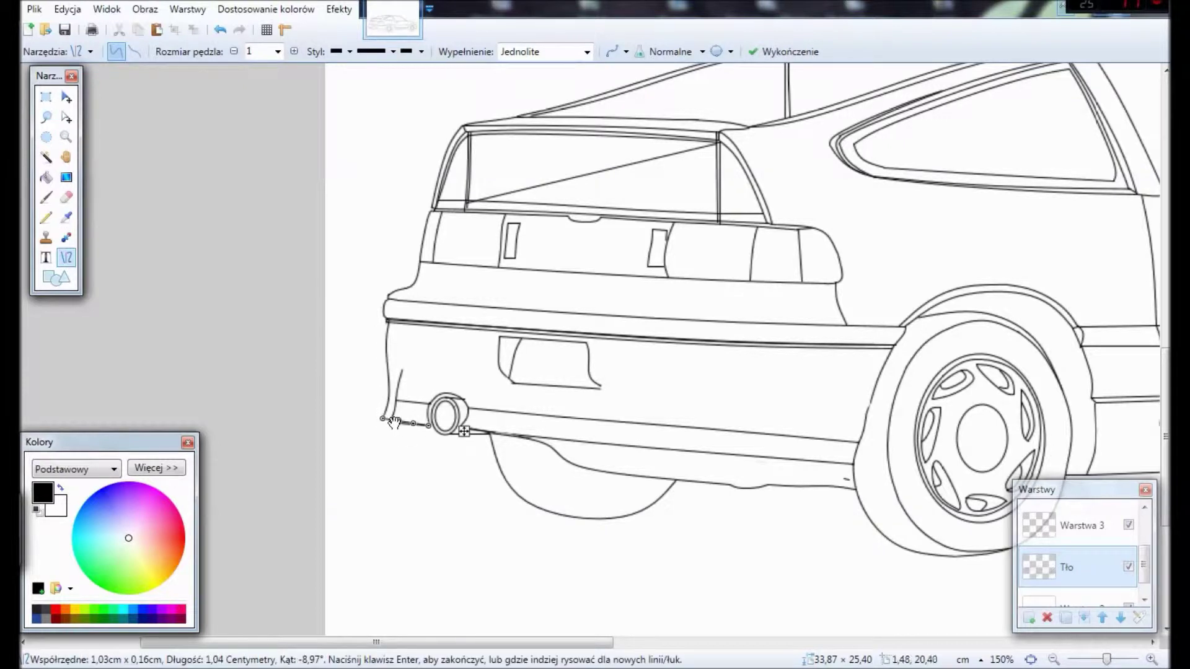
pyautogui.press('Return')
pyautogui.scroll(2, 1060, 534)
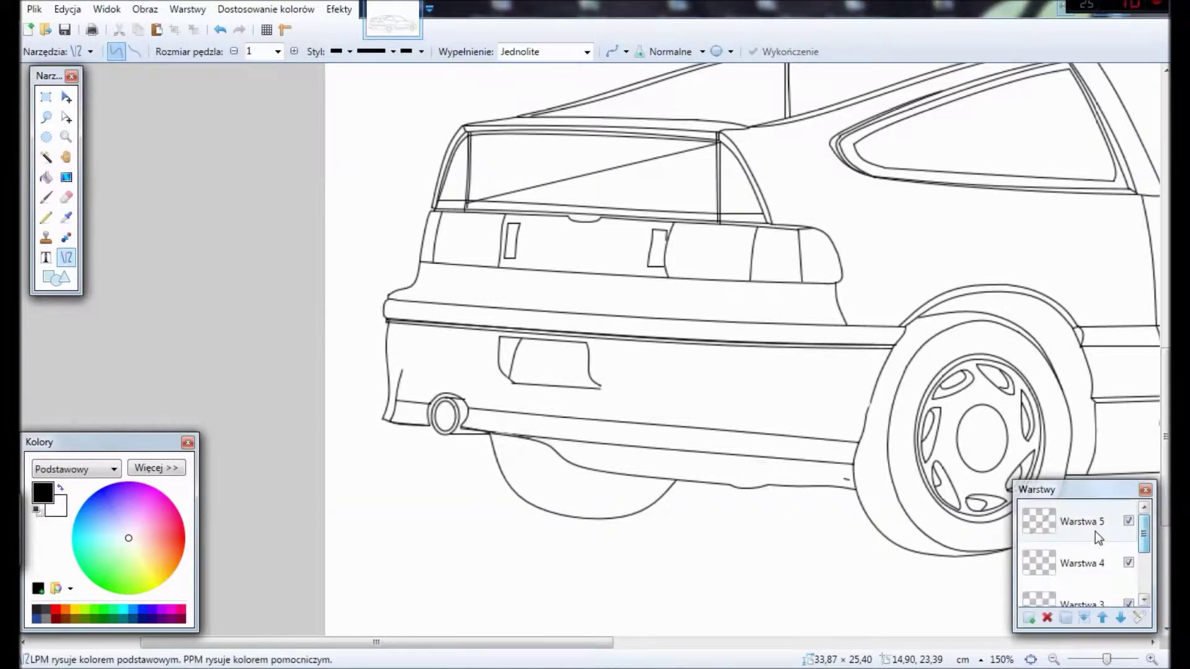
pyautogui.click(1062, 527)
pyautogui.press('e')
pyautogui.hotkey('ctrl', 'z')
pyautogui.hotkey('ctrl', 'z')
pyautogui.hotkey('ctrl', 'z')
pyautogui.hotkey('ctrl', 'z')
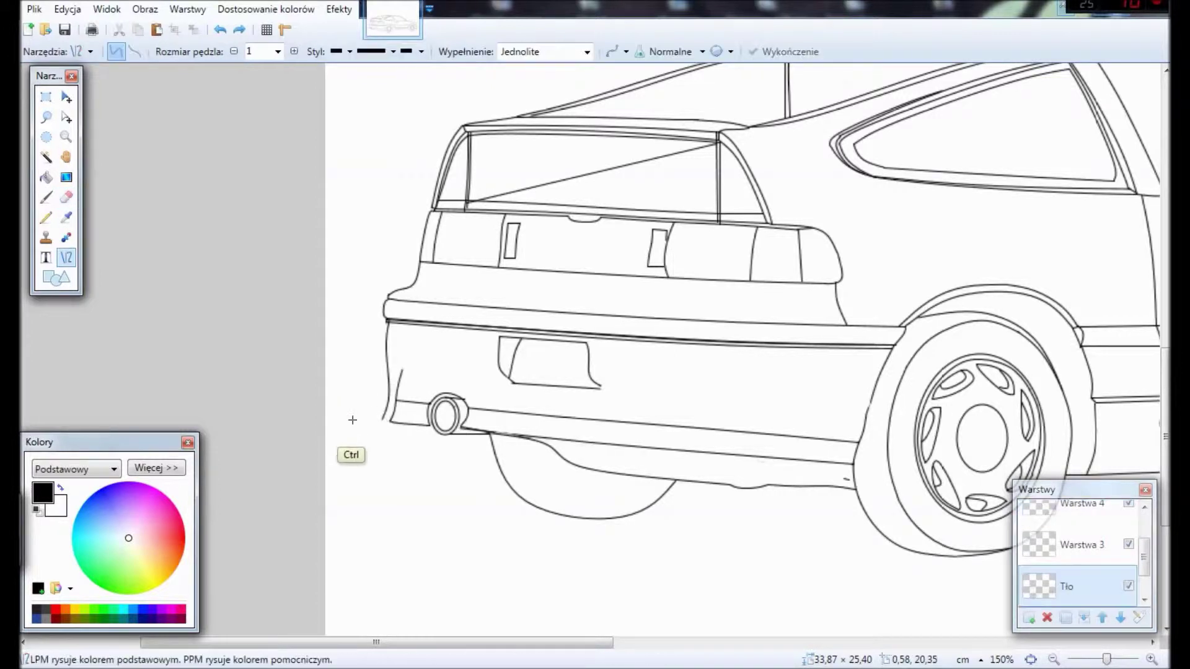
# Step: Undo the redrawn left bumper edge and the erasing of the old seam and edge, and add a new top layer
pyautogui.moveTo(380, 393); pyautogui.dragTo(388, 394)
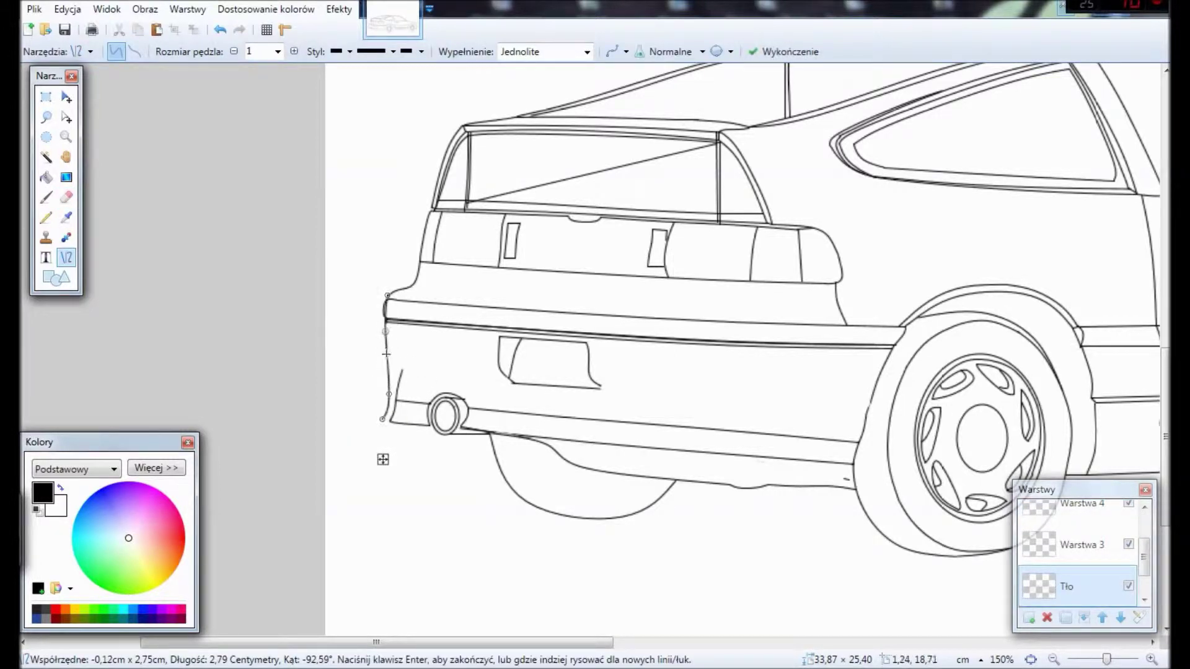
pyautogui.hotkey('ctrl', 'y')
pyautogui.hotkey('ctrl', 'y')
pyautogui.hotkey('ctrl', 'y')
pyautogui.hotkey('ctrl', 'y')
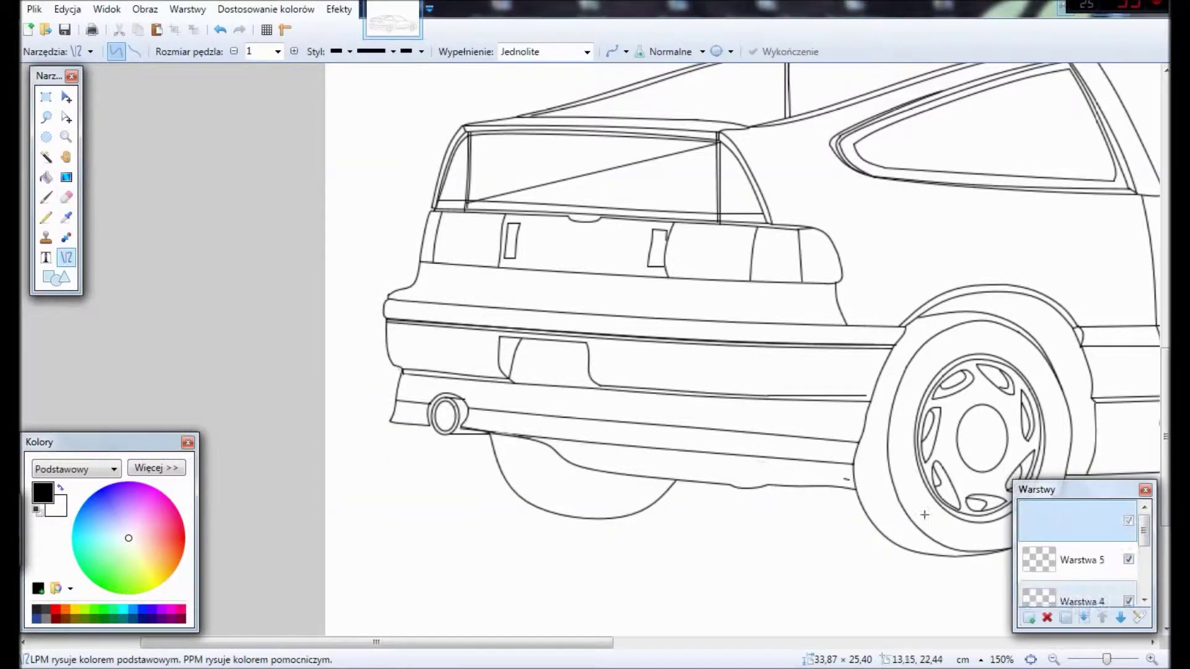
# Step: Draw a curved left bumper edge about 2.21 cm long on Warstwa 6, from the strip's end down to the lower-left corner
pyautogui.moveTo(386, 319); pyautogui.dragTo(385, 419)
pyautogui.keyDown('ctrl'); pyautogui.scroll(2, 368, 300); pyautogui.keyUp('ctrl')
pyautogui.moveTo(401, 472); pyautogui.dragTo(414, 462)
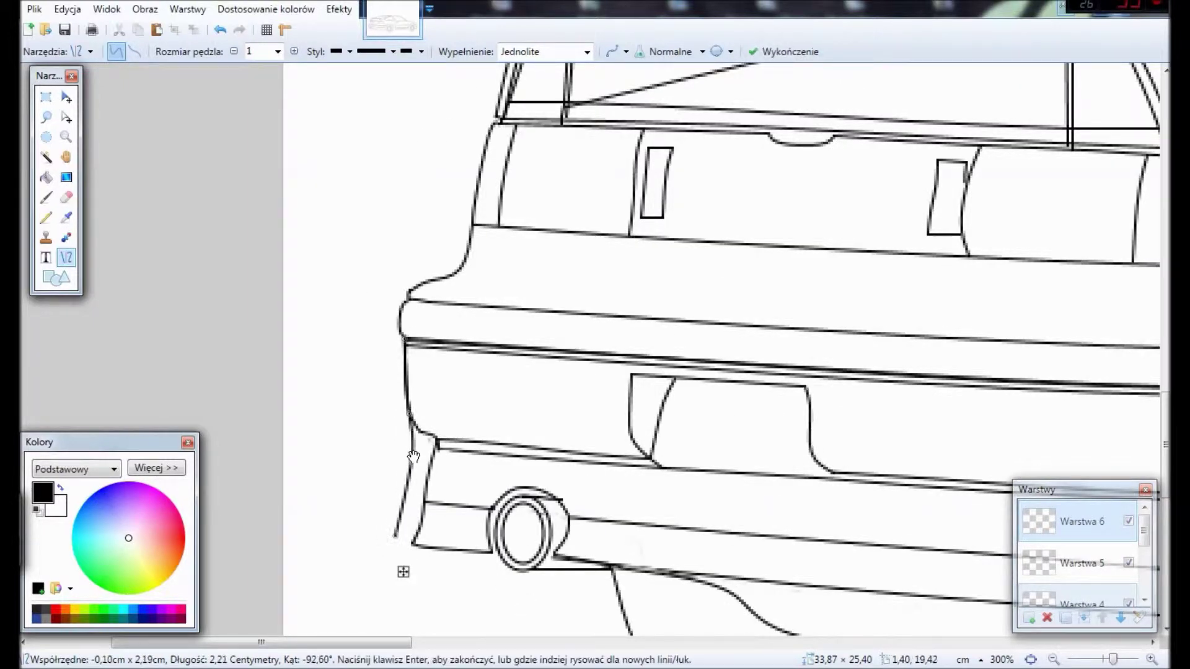
# Step: Draw the bumper's lower edge from the new left corner to the exhaust, and extend the crease above it to the new edge
pyautogui.moveTo(393, 540); pyautogui.dragTo(493, 551)
pyautogui.moveTo(406, 498); pyautogui.dragTo(491, 507)
pyautogui.press('Return')
# Step: Erase the old left corner edge of the bumper's lower section on Warstwa 5
pyautogui.hscroll(3, 398, 484)
pyautogui.click(1036, 563)
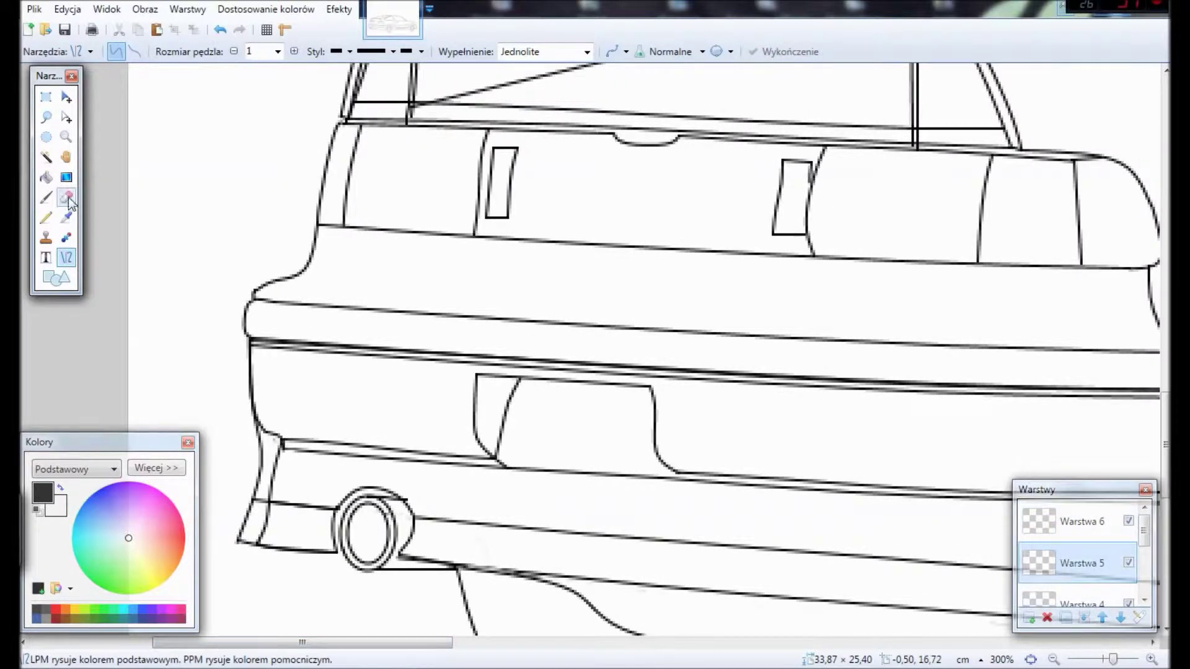
pyautogui.press('e')
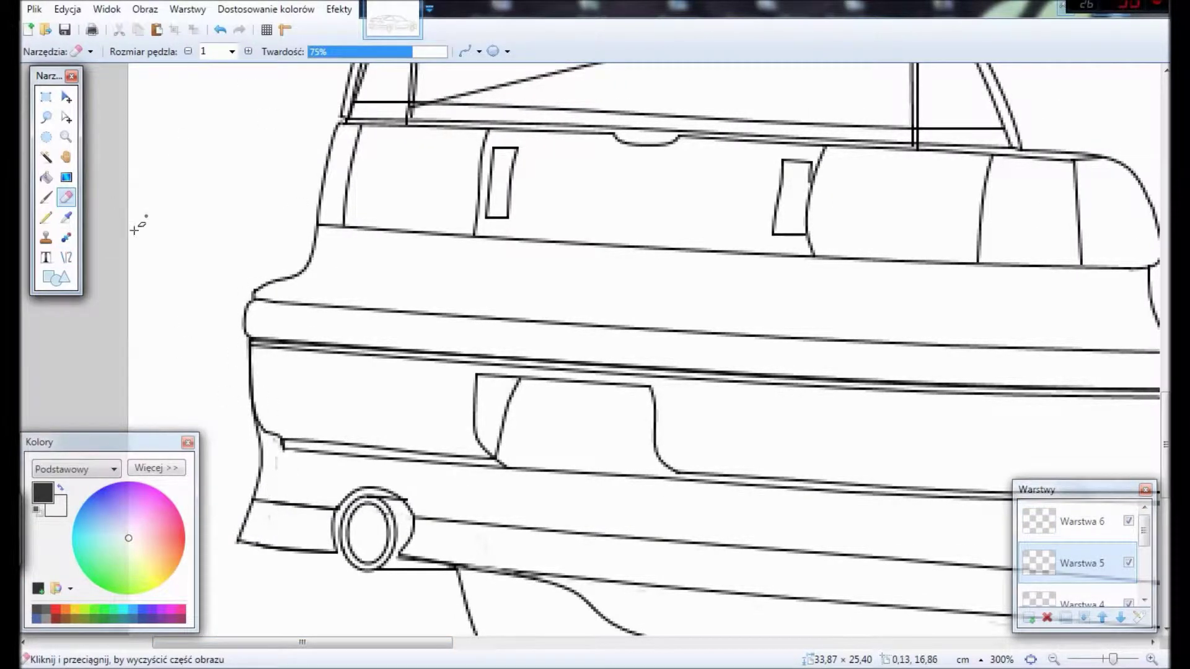
# Step: Draw a seam line about 2.65 cm long on Warstwa 6 from the left bumper edge to the plate recess
pyautogui.press('o')
pyautogui.click(1073, 523)
pyautogui.moveTo(284, 452); pyautogui.dragTo(499, 468)
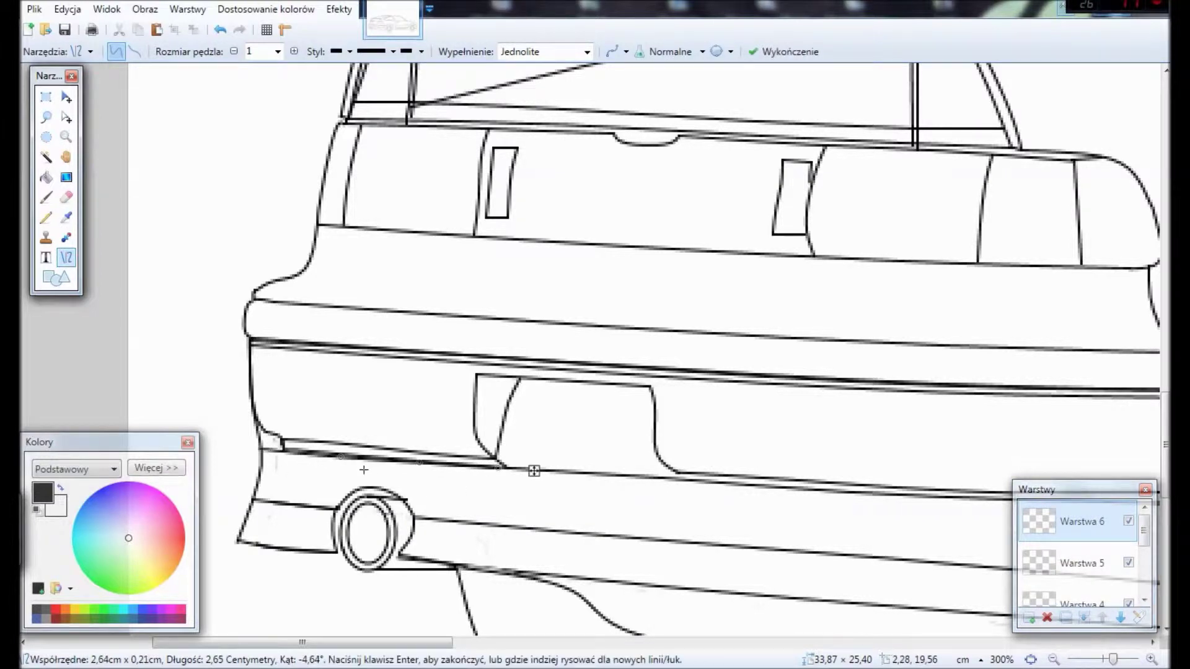
pyautogui.press('Return')
# Step: Draw a wider, lower plate recess outline with slanted lower corners resting on the bumper seam
pyautogui.moveTo(401, 400); pyautogui.dragTo(382, 423)
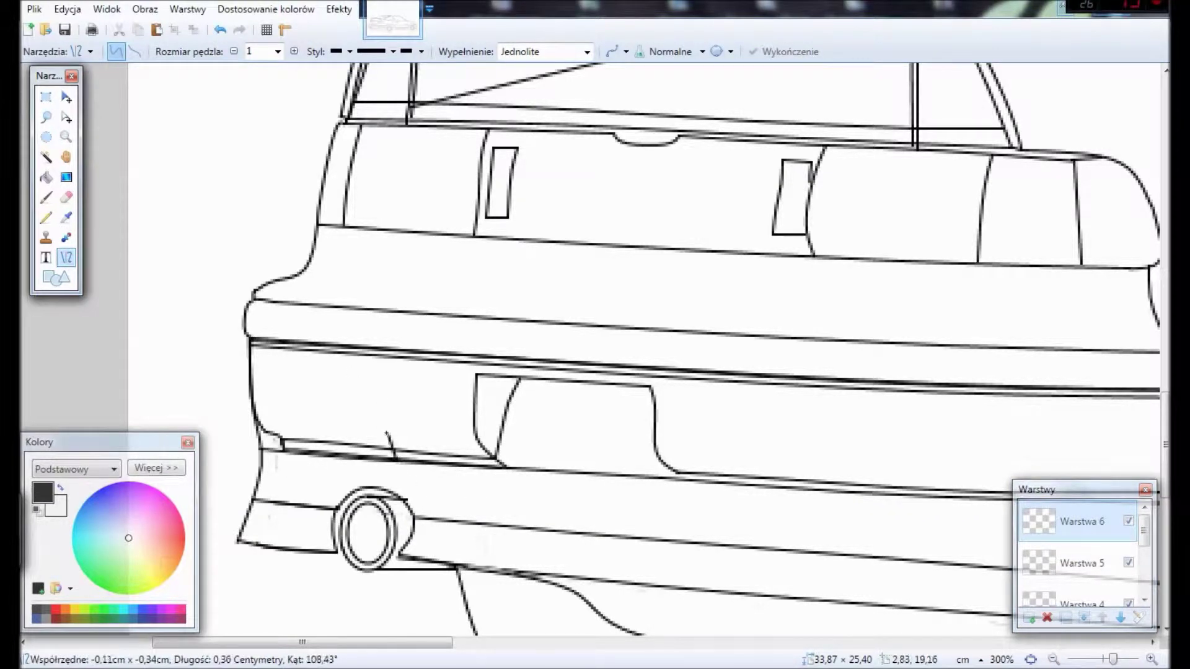
pyautogui.moveTo(399, 462); pyautogui.dragTo(710, 471)
pyautogui.hotkey('ctrl', 'z')
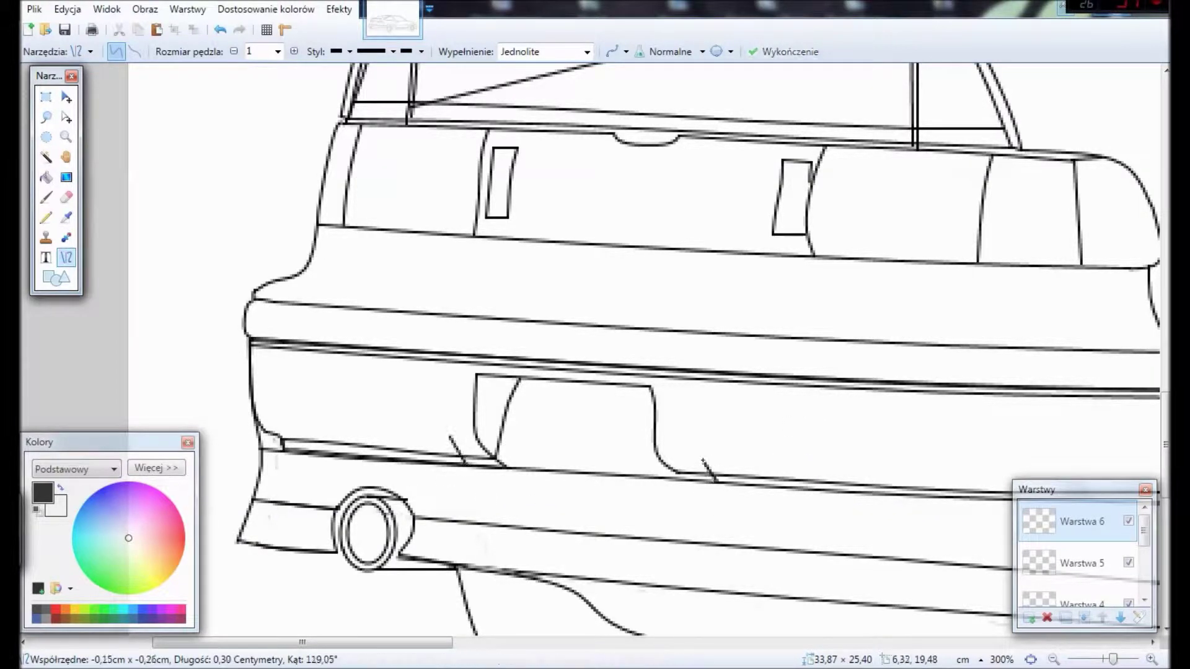
pyautogui.moveTo(449, 403)
pyautogui.mouseDown()
pyautogui.moveTo(696, 417)
pyautogui.moveTo(703, 457)
pyautogui.mouseUp()
pyautogui.scroll(2, 742, 127)
pyautogui.scroll(-5, 1165, 447)
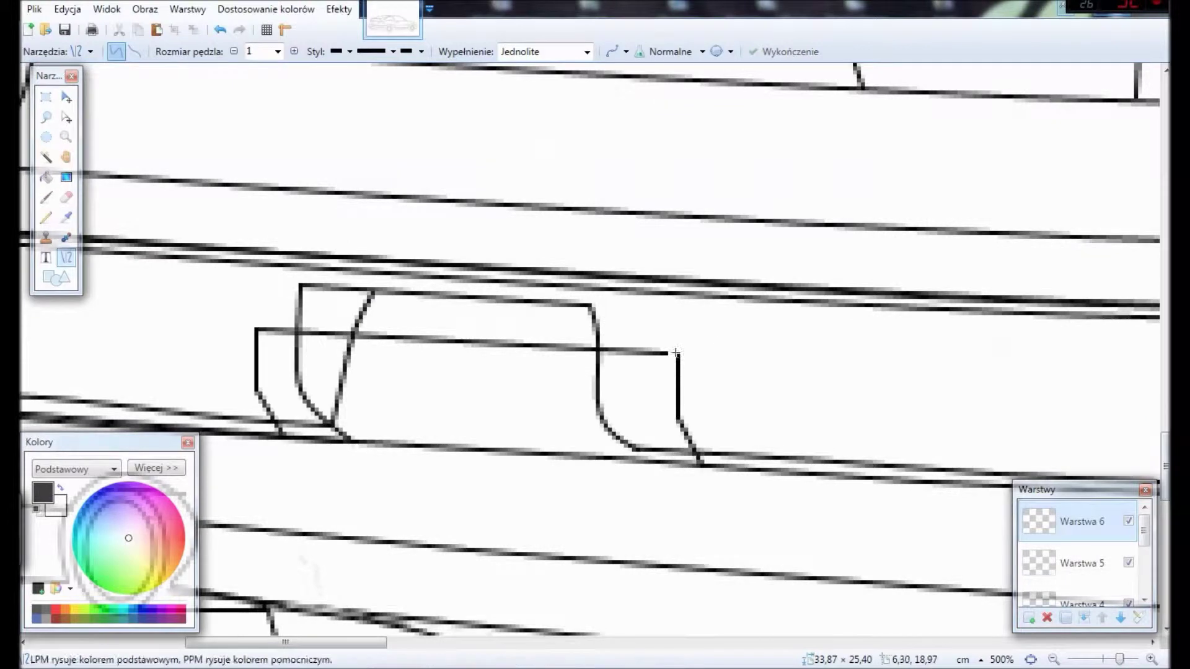
# Step: Erase the old plate recess outline on the Tło layer with eraser size 8
pyautogui.click(1066, 544)
pyautogui.press('e')
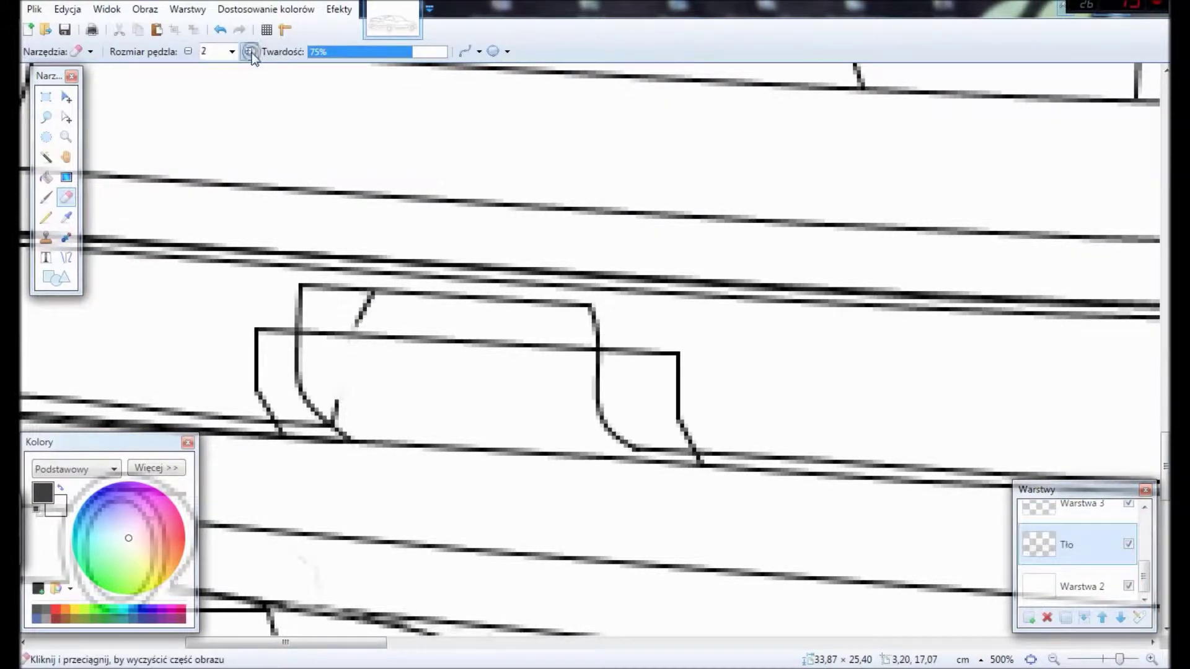
pyautogui.click(248, 51)
pyautogui.click(249, 52)
pyautogui.click(249, 52)
pyautogui.click(249, 52)
pyautogui.click(249, 52)
pyautogui.click(248, 51)
pyautogui.moveTo(338, 428); pyautogui.dragTo(303, 408)
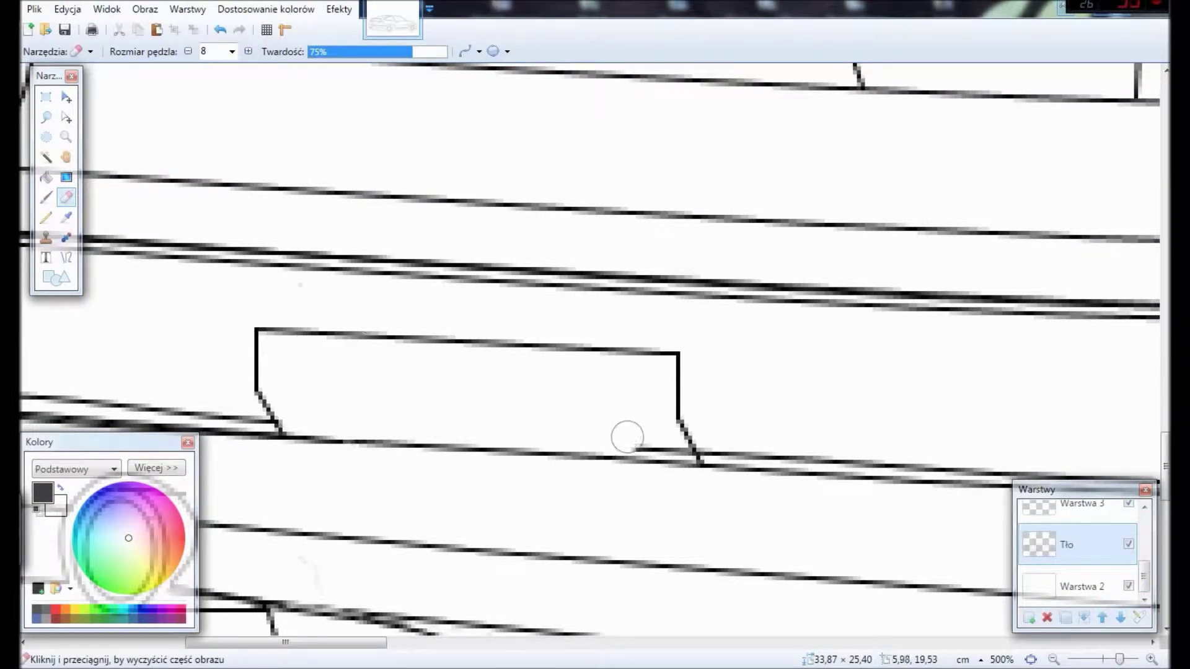
pyautogui.moveTo(627, 437); pyautogui.dragTo(682, 409)
# Step: Erase the old bumper seam and the old curved bumper edge to the left of the plate recess
pyautogui.hscroll(-6, 364, 360)
pyautogui.moveTo(365, 381); pyautogui.dragTo(364, 360)
pyautogui.moveTo(487, 403); pyautogui.dragTo(682, 406)
# Step: Try to erase the old bumper seam between the plate recess and the rear wheel, and undo it
pyautogui.moveTo(305, 642); pyautogui.dragTo(450, 642)
pyautogui.moveTo(291, 462); pyautogui.dragTo(769, 467)
pyautogui.hotkey('ctrl', 'z')
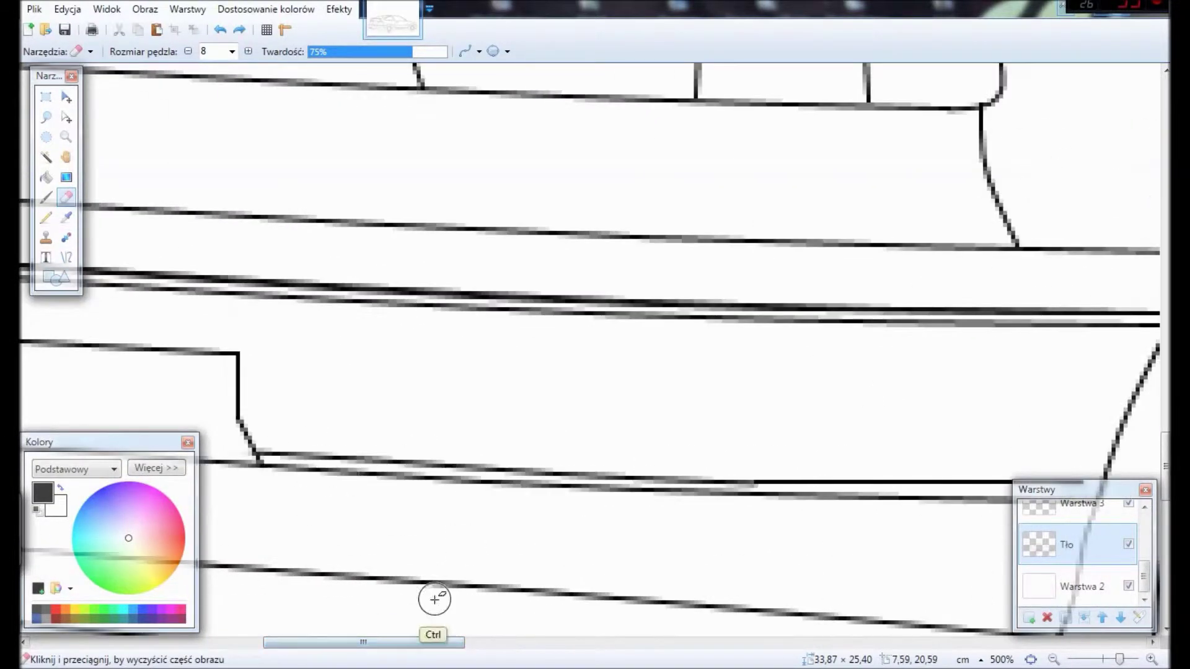
# Step: Draw a thin bumper seam line from the plate recess's right corner towards the rear wheel
pyautogui.press('o')
pyautogui.moveTo(255, 466); pyautogui.dragTo(697, 502)
pyautogui.moveTo(471, 642)
pyautogui.mouseDown()
pyautogui.moveTo(423, 643)
pyautogui.moveTo(442, 642)
pyautogui.moveTo(435, 635)
pyautogui.mouseUp()
pyautogui.press('Return')
# Step: Erase the old doubled seam line between the plate recess and the rear wheel on the Tło layer with eraser size 9
pyautogui.scroll(-3, 1079, 558)
pyautogui.click(1066, 569)
pyautogui.press('e')
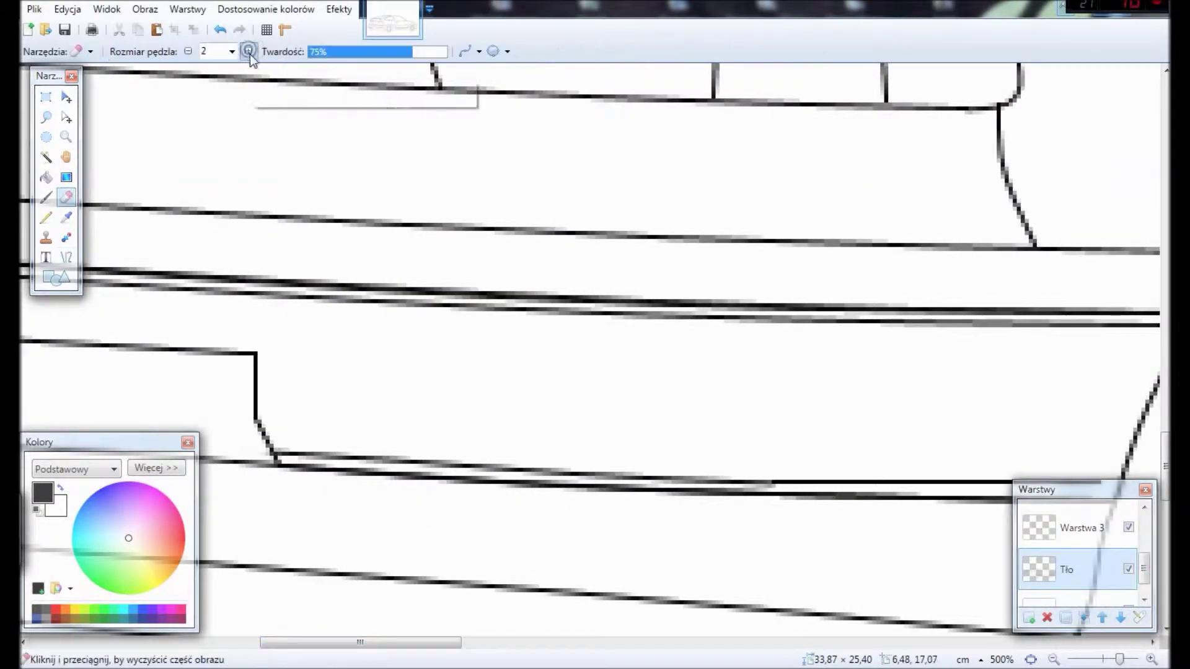
pyautogui.moveTo(300, 466)
pyautogui.mouseDown()
pyautogui.moveTo(587, 462)
pyautogui.moveTo(1054, 493)
pyautogui.mouseUp()
pyautogui.moveTo(436, 643)
pyautogui.mouseDown()
pyautogui.moveTo(504, 643)
pyautogui.moveTo(300, 629)
pyautogui.moveTo(247, 642)
pyautogui.mouseUp()
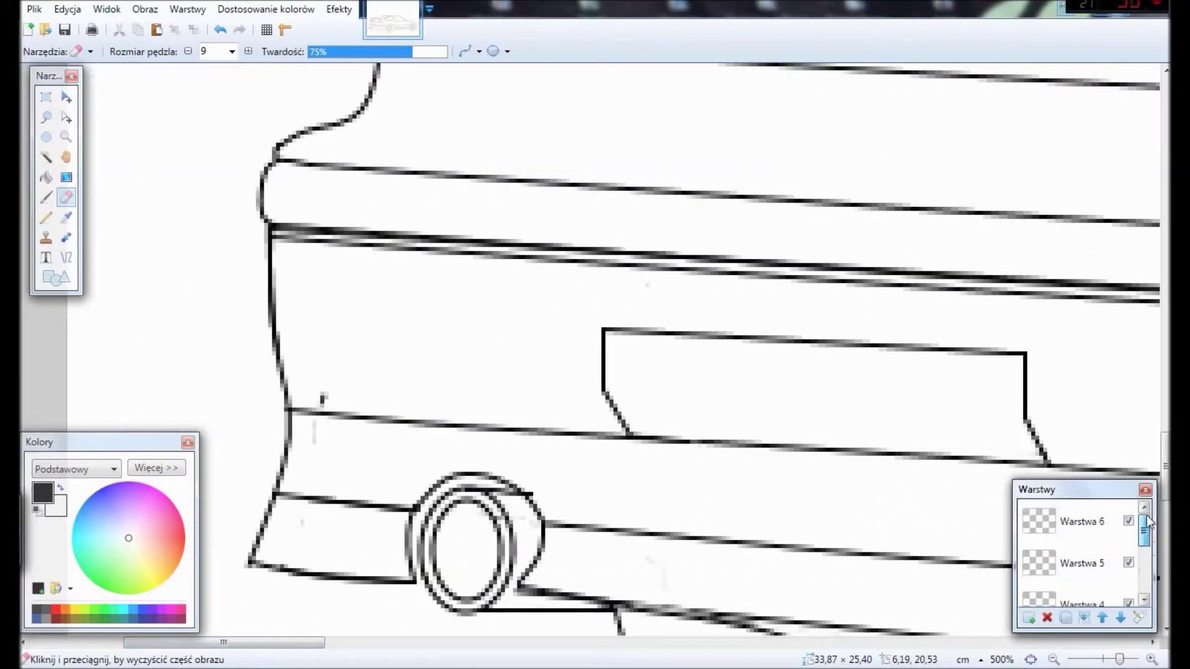
# Step: Draw a second, inner outline inside the plate recess on Warstwa 6 with brush size 1
pyautogui.click(66, 258)
pyautogui.click(233, 51)
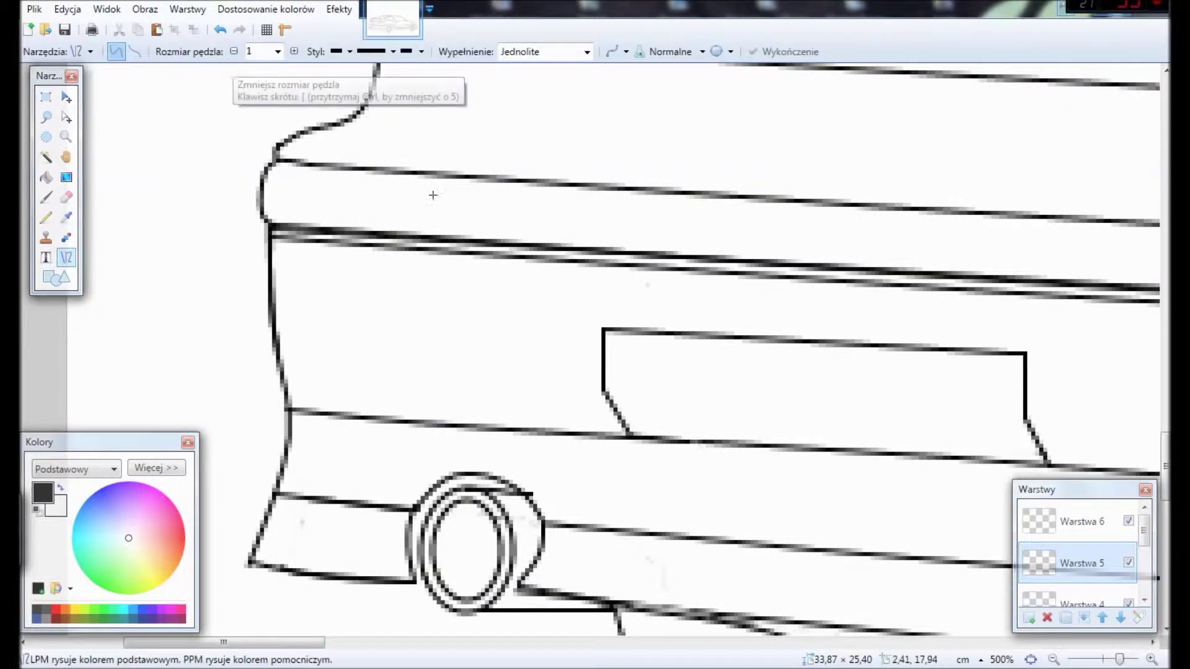
pyautogui.click(1079, 521)
pyautogui.moveTo(635, 341); pyautogui.dragTo(1021, 365)
pyautogui.hotkey('ctrl', '0')
pyautogui.moveTo(550, 642); pyautogui.dragTo(745, 620)
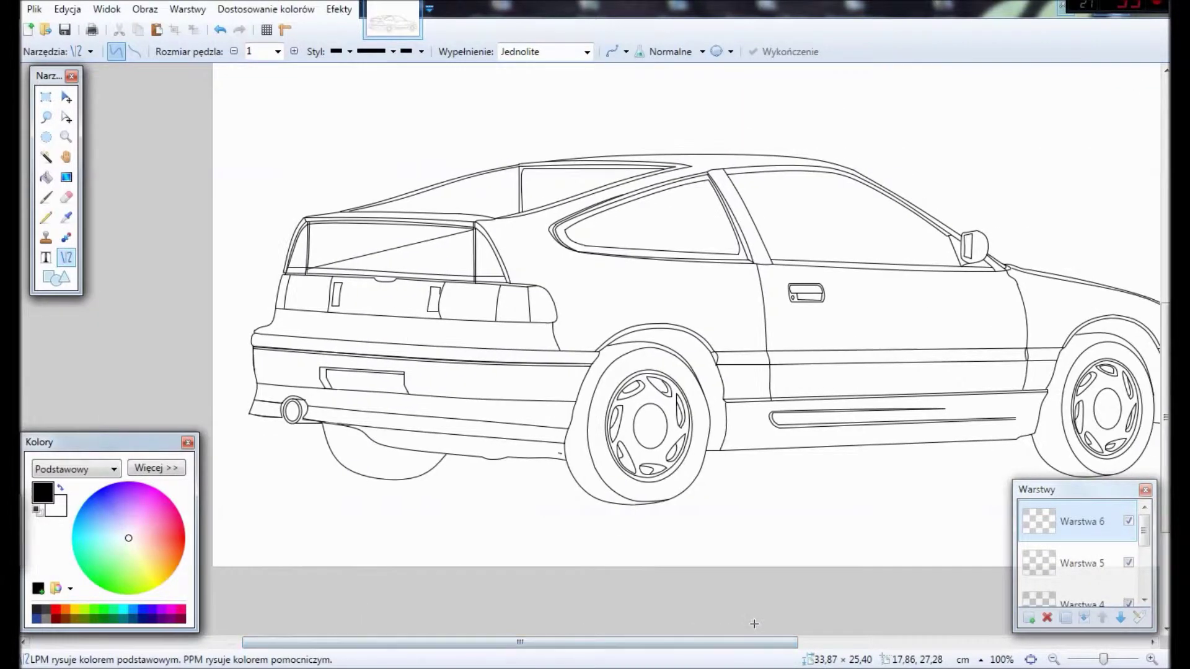
pyautogui.moveTo(638, 643); pyautogui.dragTo(605, 643)
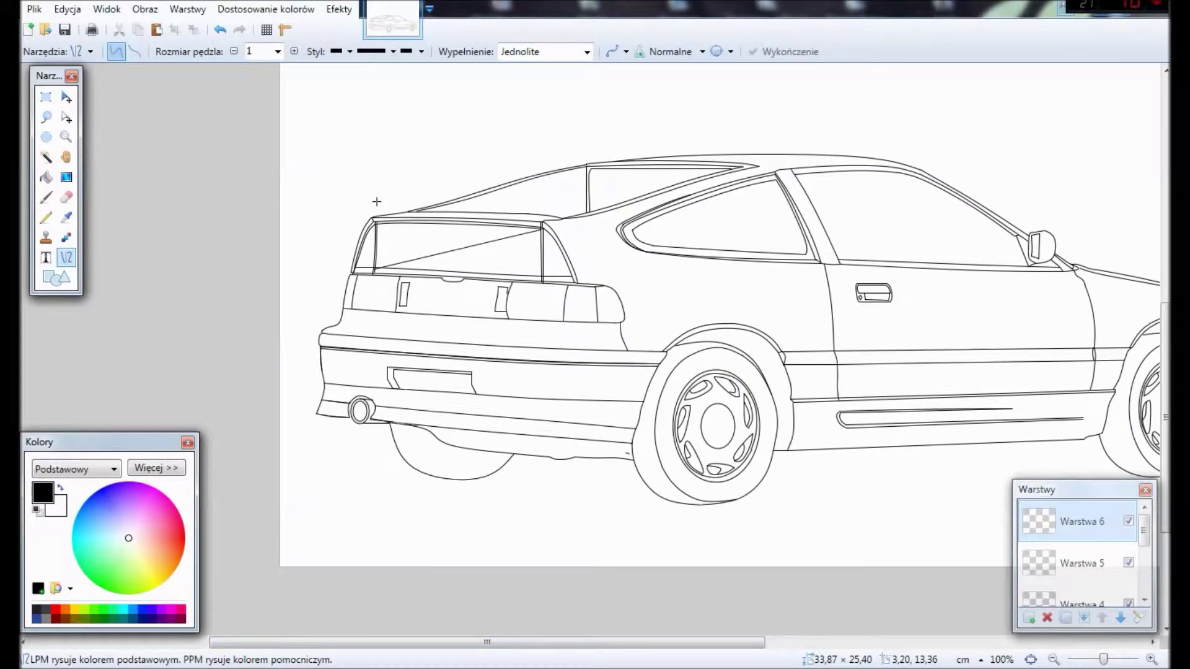
# Step: Erase the leftover doubled line along the upper edge of the rear glass on the Tło layer with eraser size 4
pyautogui.scroll(5, 376, 202)
pyautogui.click(66, 197)
pyautogui.click(1067, 545)
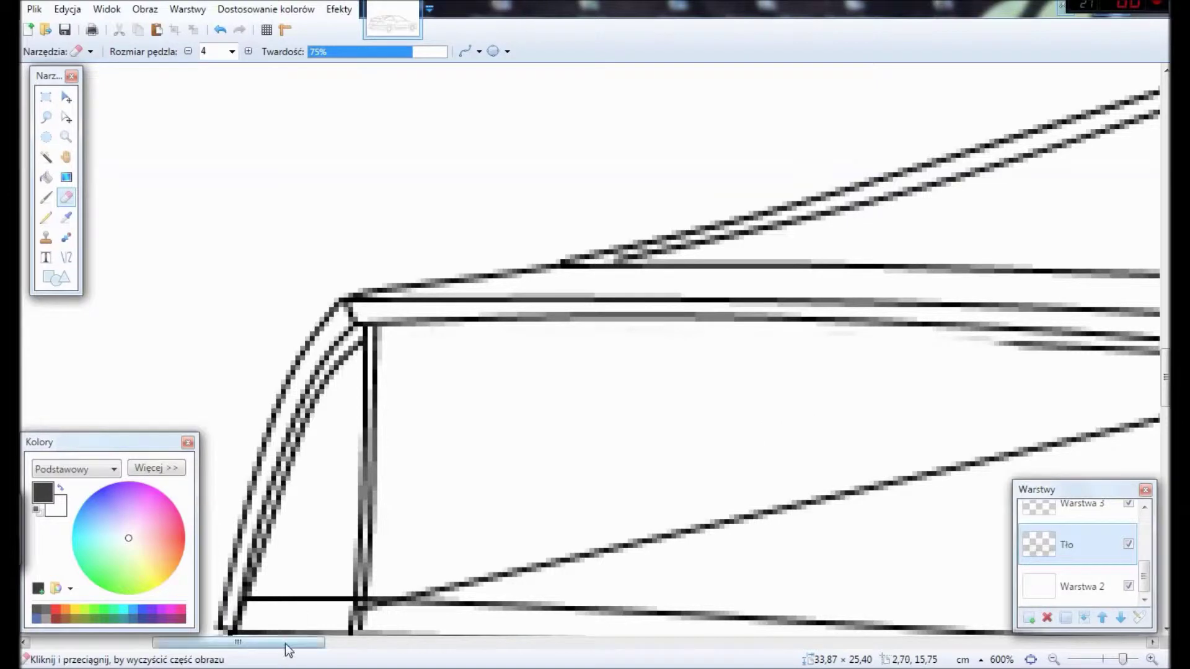
pyautogui.moveTo(286, 644); pyautogui.dragTo(381, 645)
pyautogui.press('[')
pyautogui.press('[')
pyautogui.press('[')
pyautogui.scroll(-3, 721, 269)
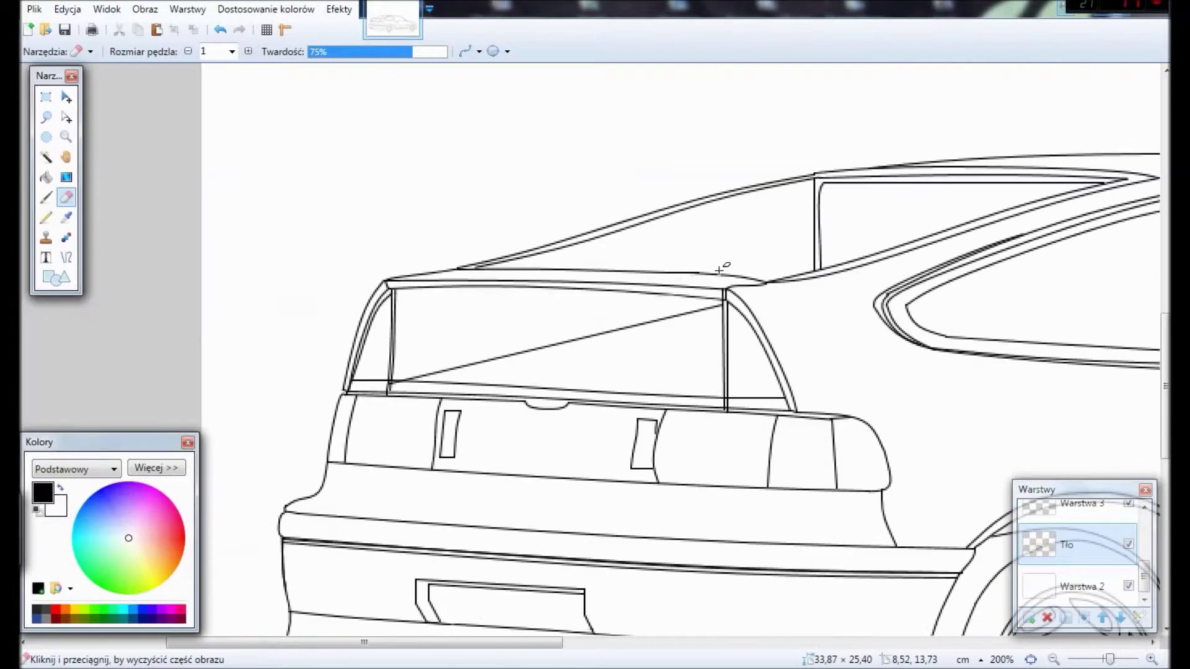
pyautogui.moveTo(425, 643); pyautogui.dragTo(568, 647)
pyautogui.scroll(-4, 620, 651)
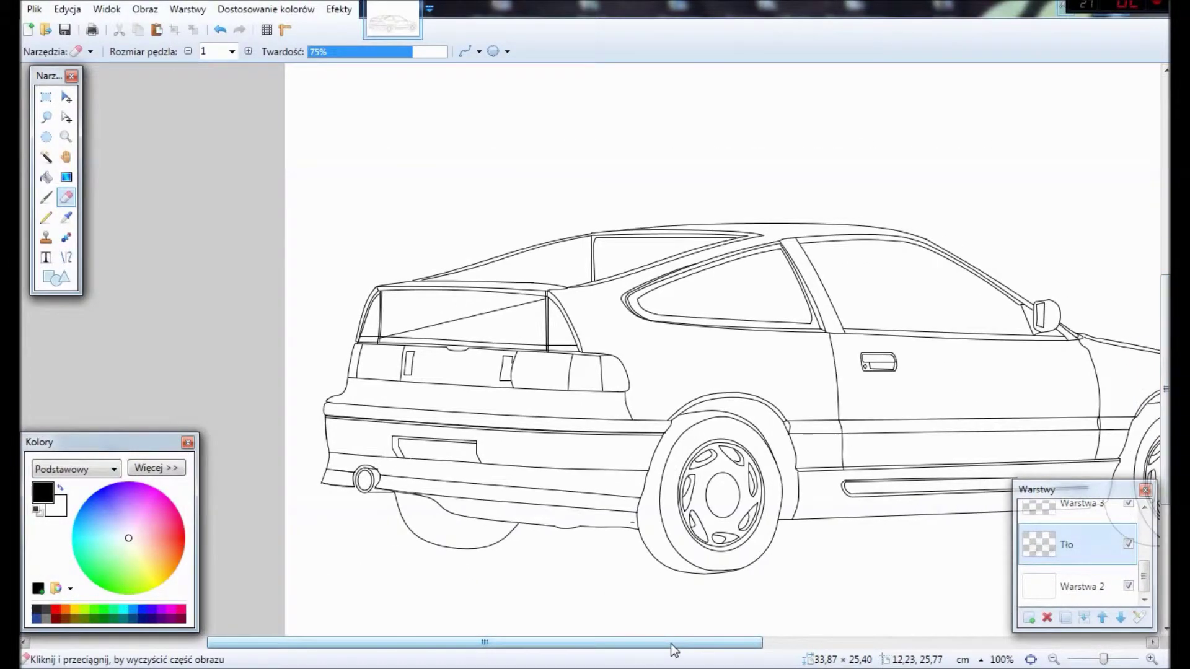
# Step: Draw a lower edge beneath the side sill between the wheels on Warstwa 6, closing both ends with short lines
pyautogui.scroll(4, 666, 650)
pyautogui.moveTo(260, 645); pyautogui.dragTo(679, 645)
pyautogui.scroll(3, 1089, 528)
pyautogui.click(1089, 527)
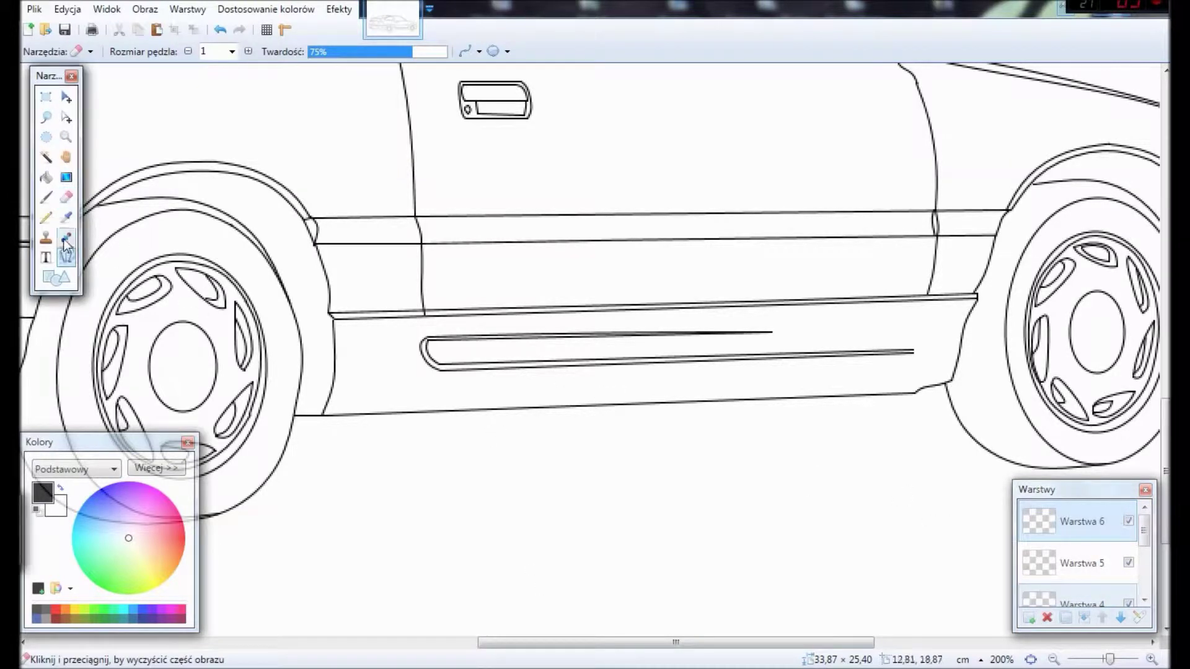
pyautogui.click(65, 257)
pyautogui.moveTo(323, 414); pyautogui.dragTo(958, 392)
pyautogui.press('Return')
pyautogui.moveTo(335, 388); pyautogui.dragTo(386, 402)
pyautogui.hotkey('ctrl', 'z')
pyautogui.hscroll(-5, 408, 548)
pyautogui.press('ctrl')
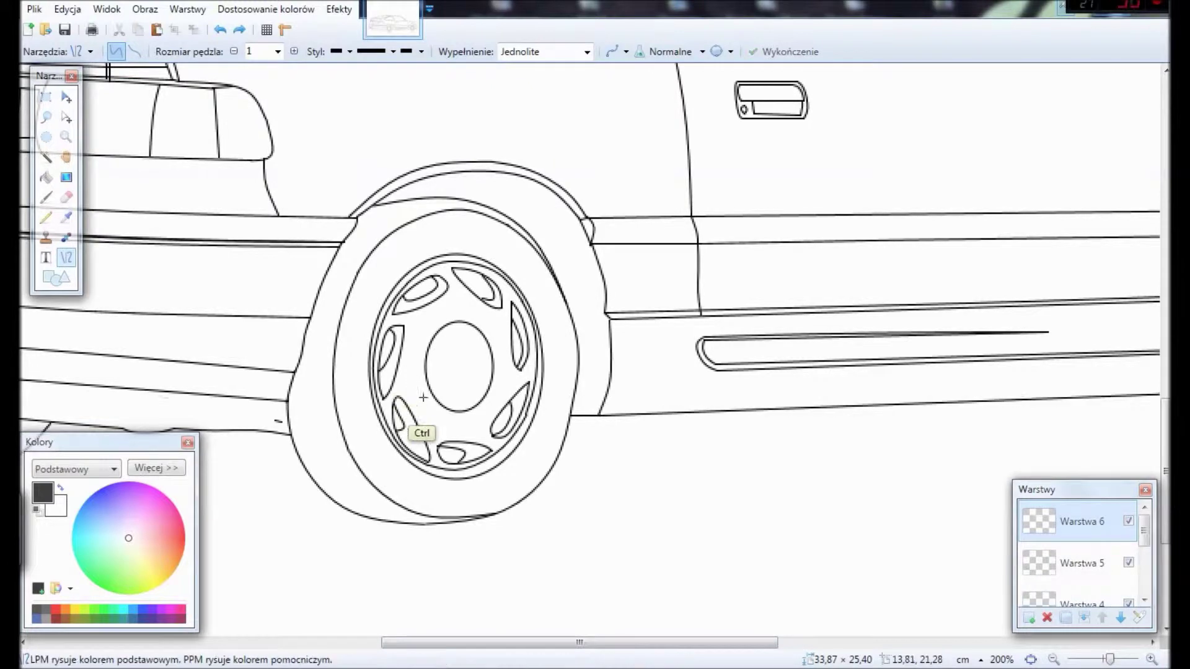
pyautogui.hscroll(9, 596, 434)
pyautogui.moveTo(597, 434); pyautogui.dragTo(797, 433)
pyautogui.hscroll(-7, 487, 482)
pyautogui.moveTo(508, 434); pyautogui.dragTo(508, 415)
pyautogui.hscroll(7, 778, 379)
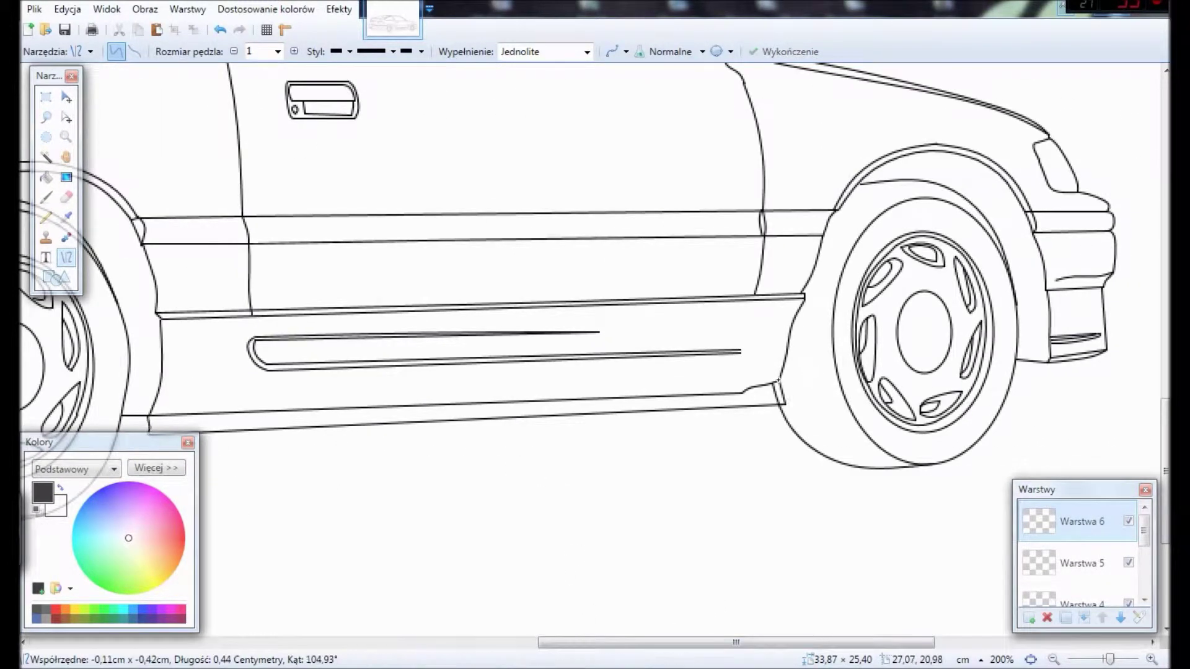
# Step: Draw the sill's front edge about 1.89 cm long and rear edge about 1.71 cm long, up to the sill's upper corners
pyautogui.moveTo(779, 393); pyautogui.dragTo(806, 296)
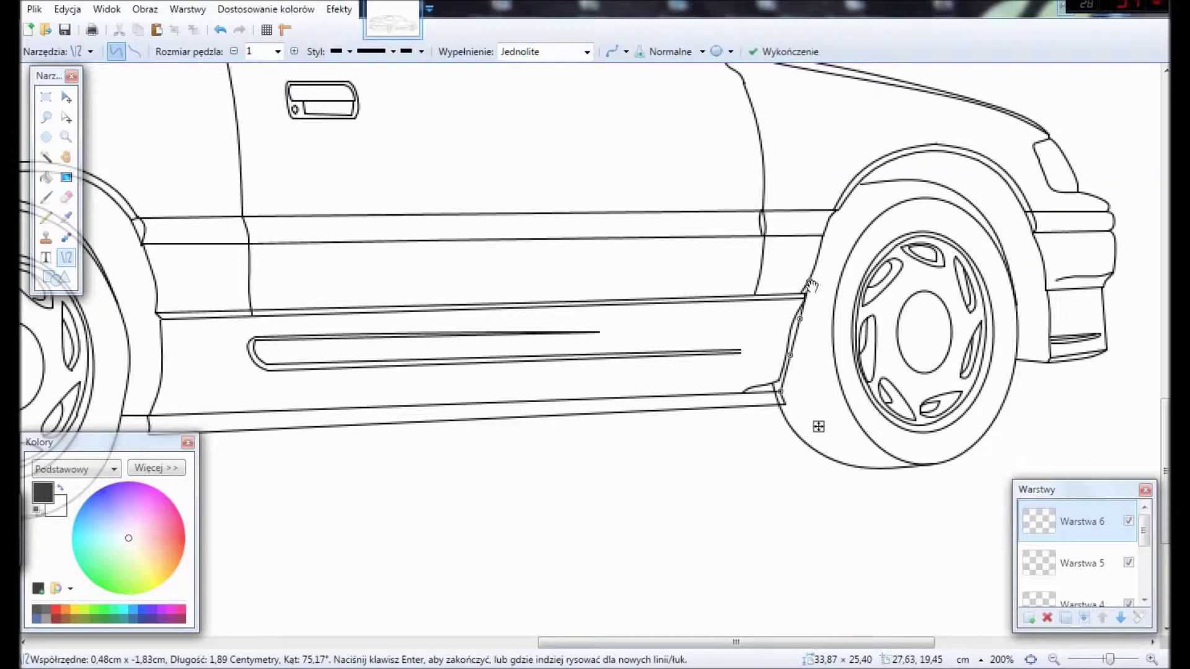
pyautogui.press('Return')
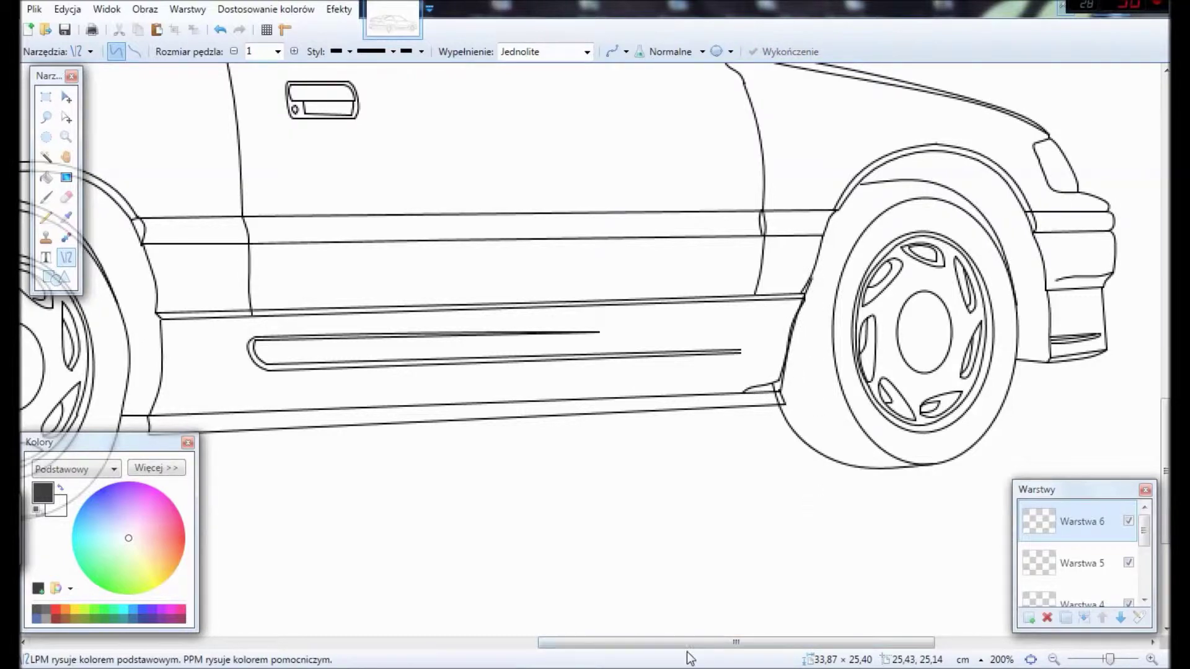
pyautogui.moveTo(660, 645); pyautogui.dragTo(606, 659)
pyautogui.scroll(3, 282, 401)
pyautogui.moveTo(327, 484); pyautogui.dragTo(363, 185)
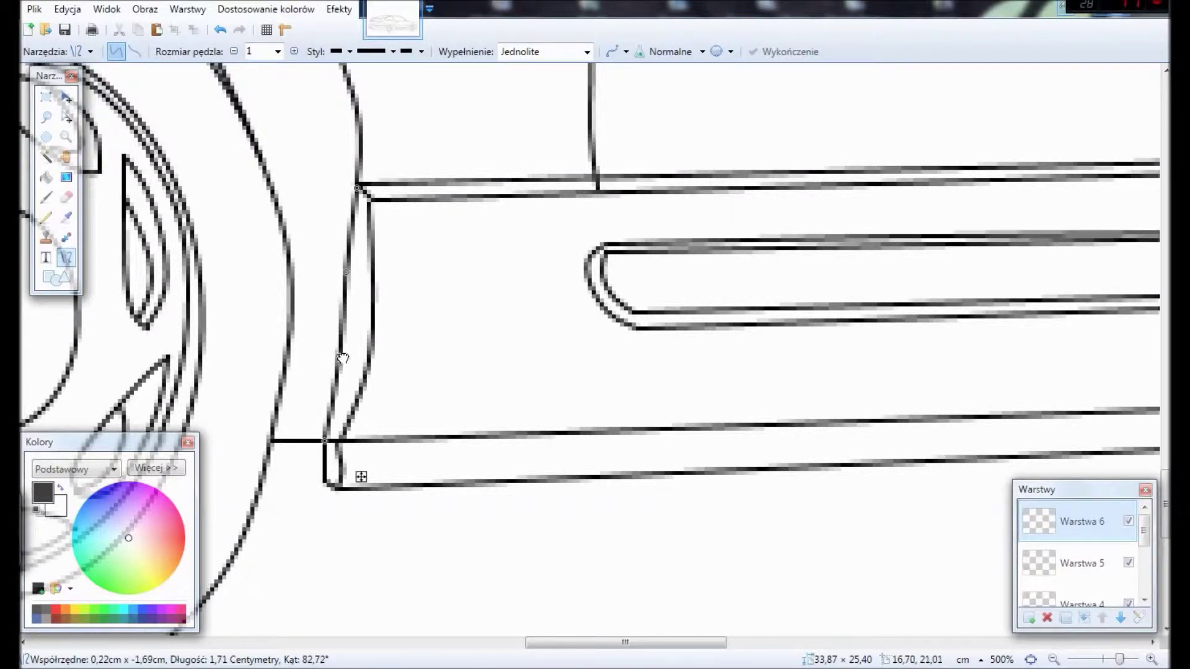
pyautogui.press('Return')
# Step: Select the long slot in the side sill on the Tło layer, move it slightly lower, and deselect it
pyautogui.moveTo(611, 643)
pyautogui.mouseDown()
pyautogui.moveTo(686, 663)
pyautogui.moveTo(769, 643)
pyautogui.mouseUp()
pyautogui.scroll(-3, 687, 663)
pyautogui.press('s')
pyautogui.moveTo(300, 295); pyautogui.dragTo(830, 350)
pyautogui.press('m')
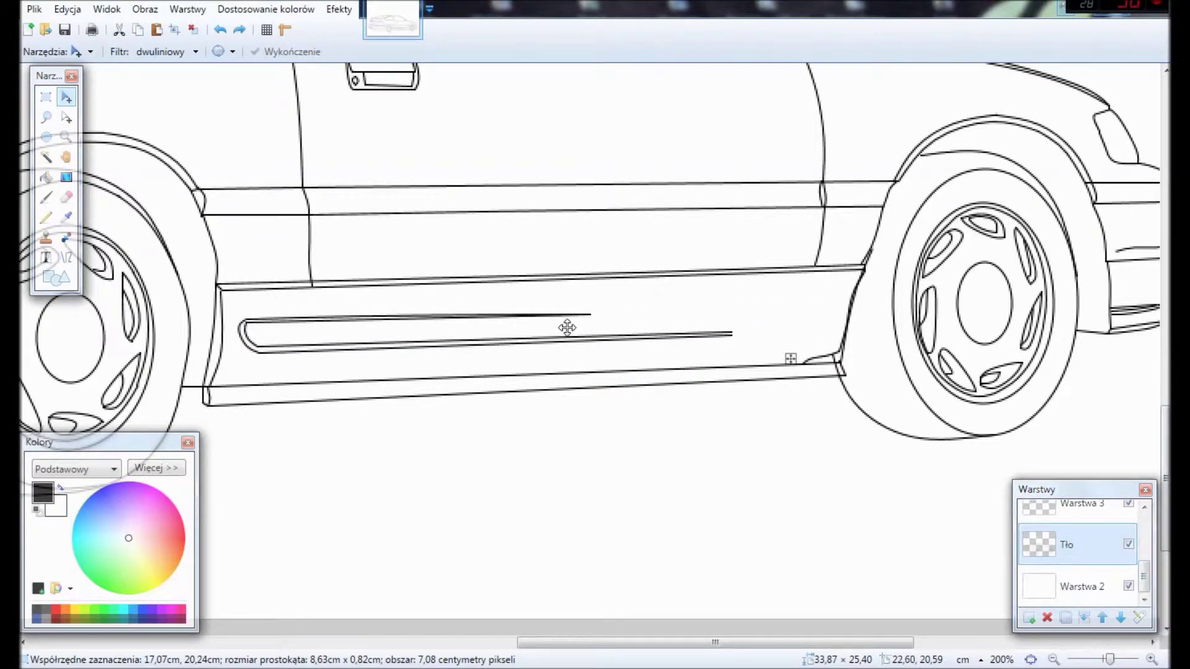
pyautogui.hotkey('ctrl', 'd')
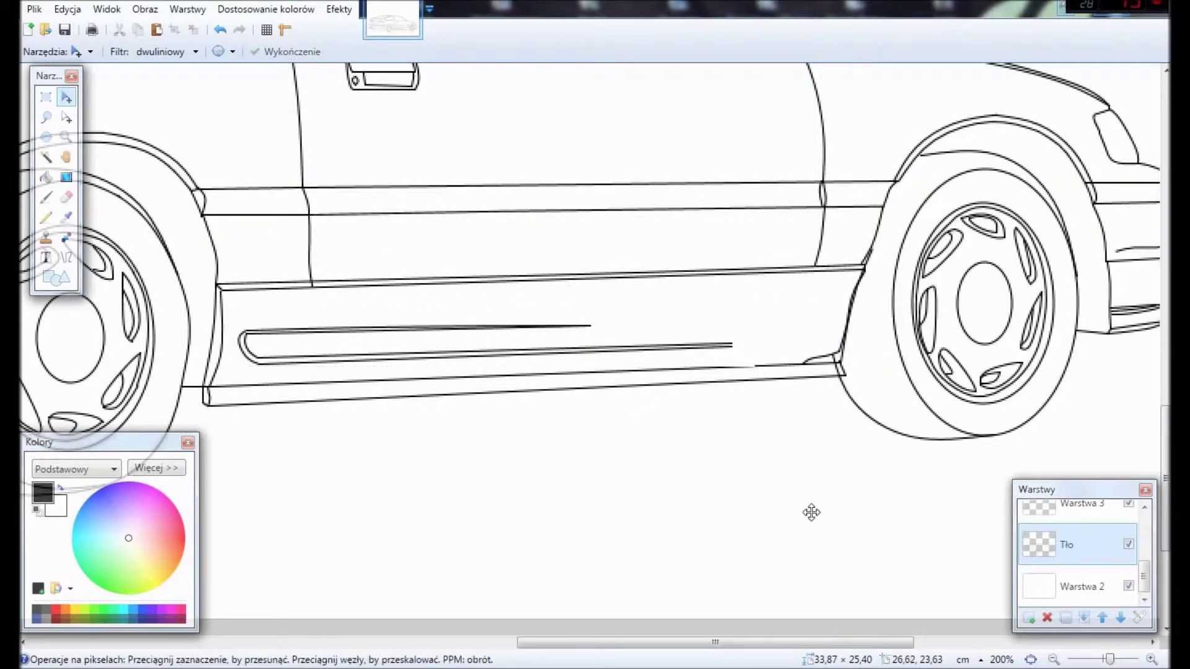
# Step: Erase the old curved front corner of the side sill and the stray line ends beside the front wheel arch
pyautogui.press('e')
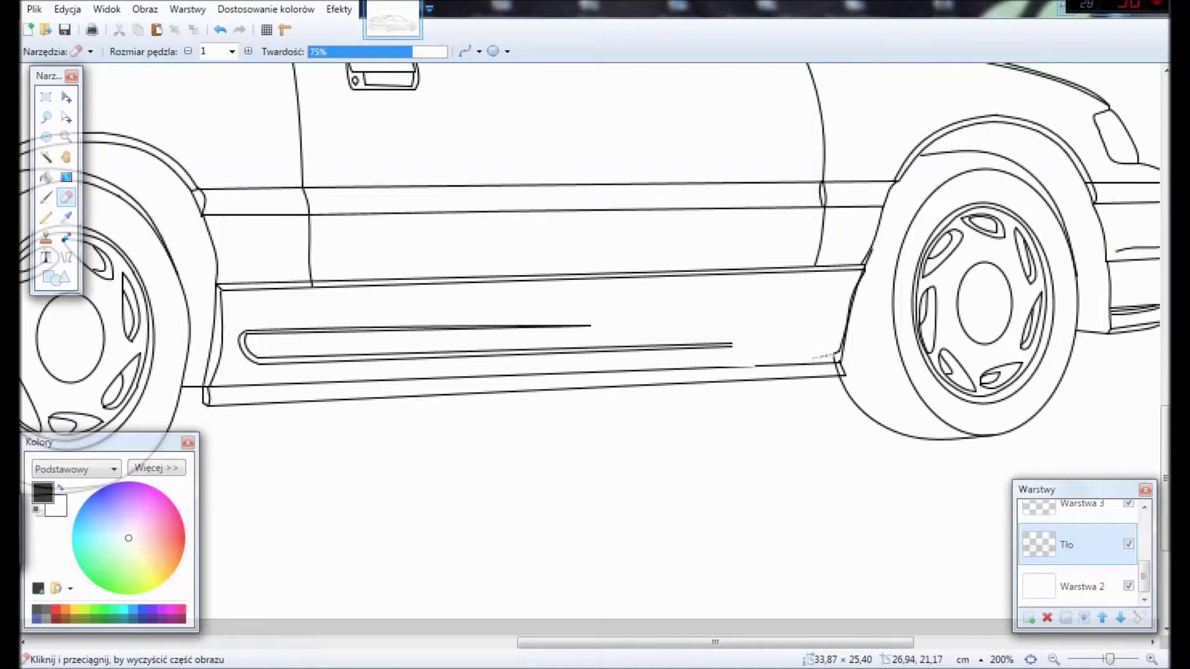
pyautogui.click(248, 50)
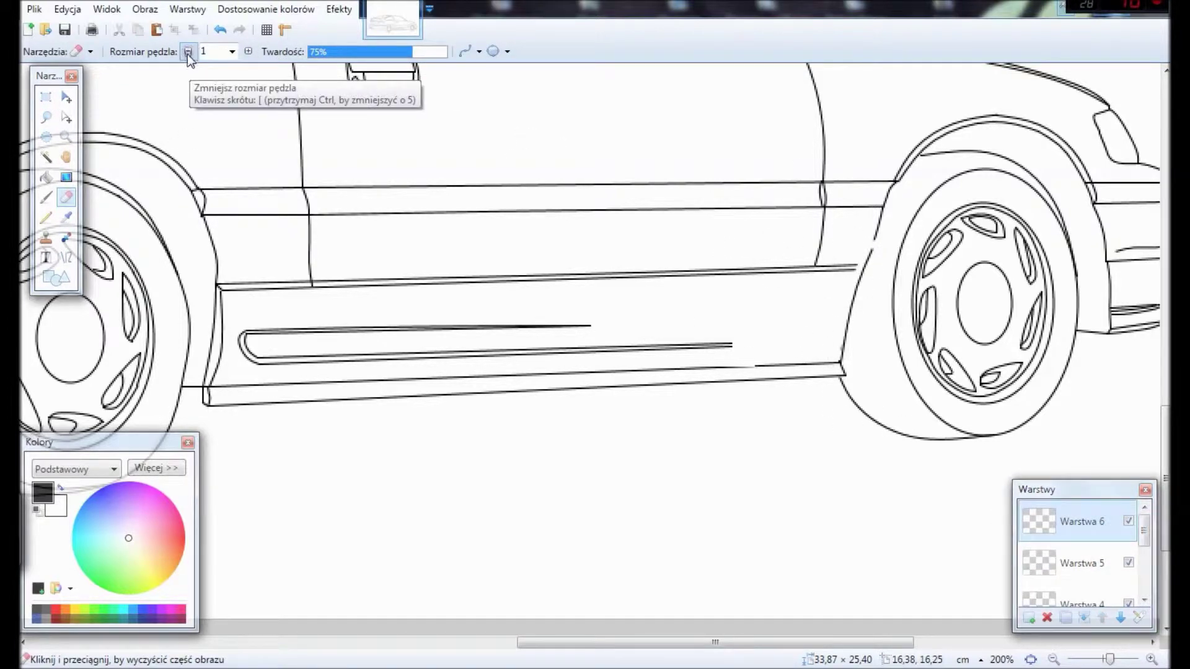
# Step: Draw a line about 1.23 cm long on Warstwa 6 along the rear edge of the front wheel arch, joining the sill's front edge
pyautogui.click(67, 258)
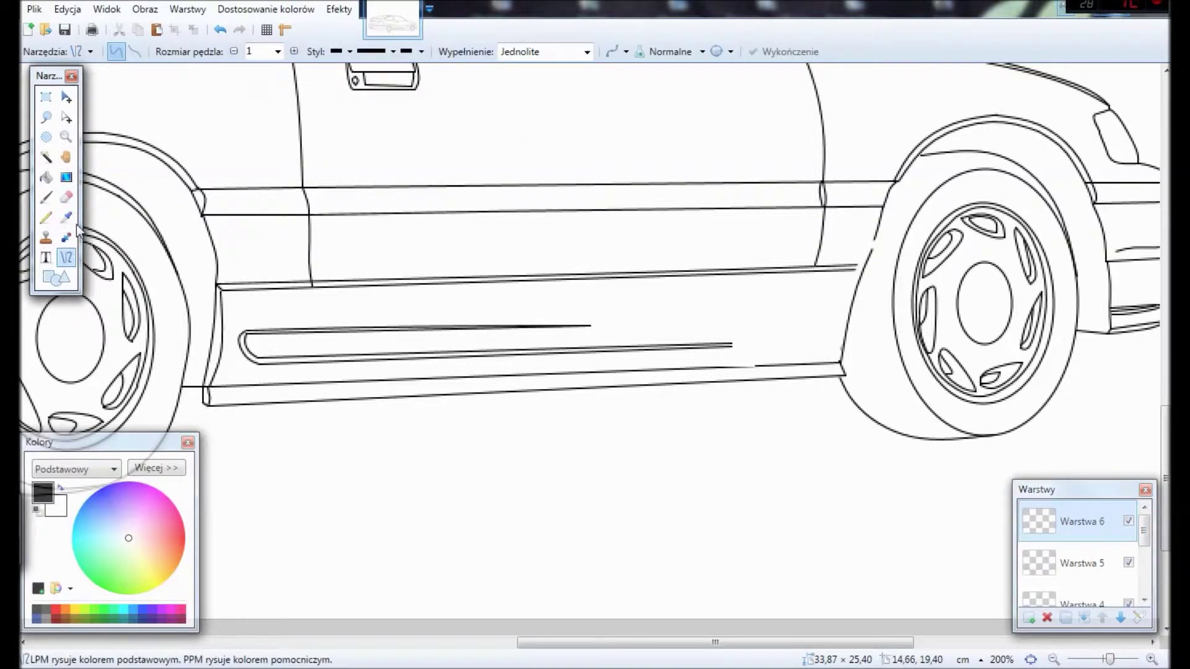
pyautogui.scroll(2, 76, 225)
pyautogui.hscroll(5, 372, 309)
pyautogui.moveTo(659, 144); pyautogui.dragTo(614, 276)
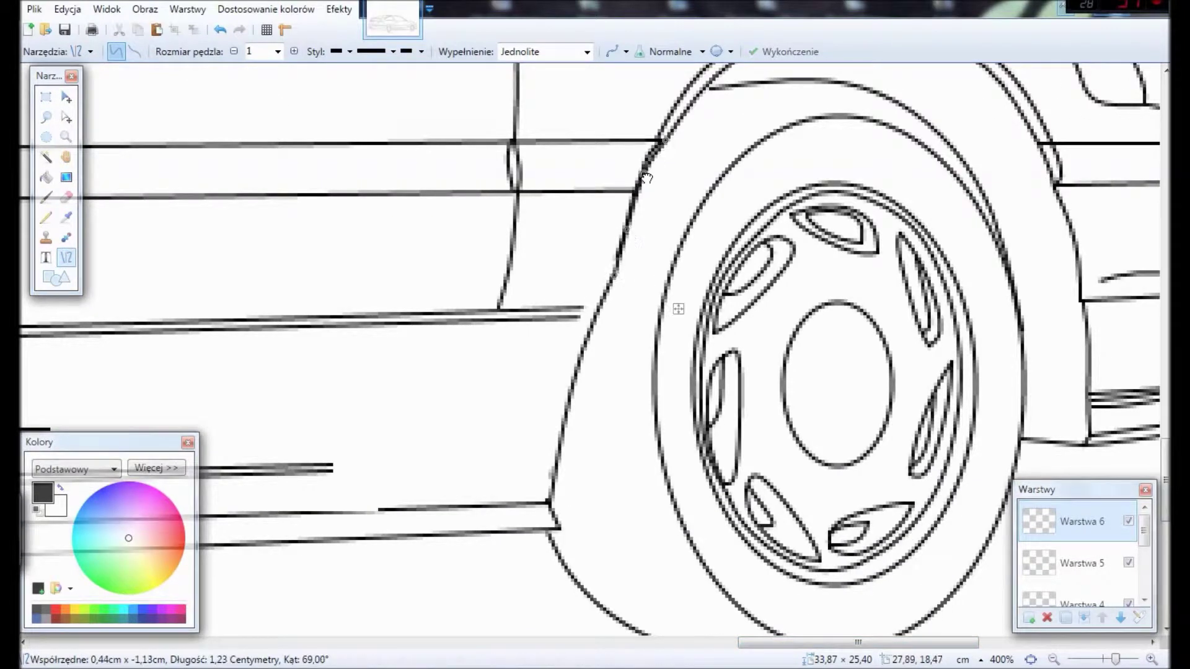
# Step: Erase the old doubled edge behind the front wheel arch on the Tło layer with eraser size 1
pyautogui.scroll(-2, 1079, 558)
pyautogui.click(1066, 586)
pyautogui.click(67, 197)
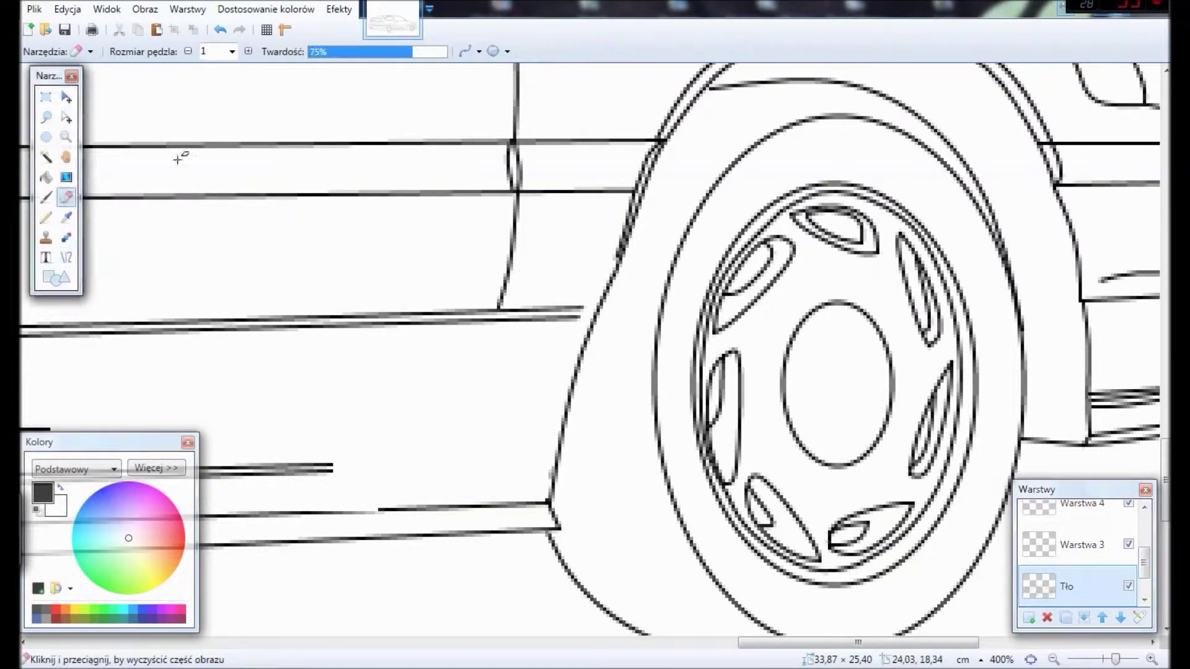
pyautogui.scroll(-3, 629, 144)
pyautogui.moveTo(554, 645); pyautogui.dragTo(460, 644)
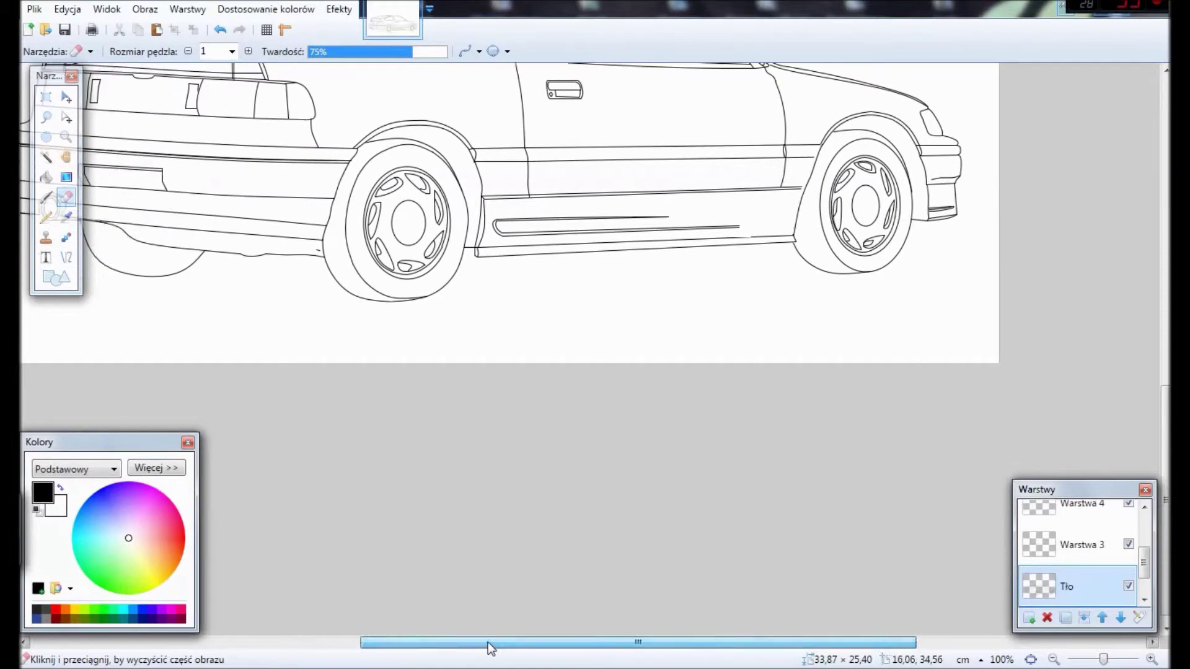
# Step: Draw a short line closing the gap in the sill's lower crease below the slot's front end
pyautogui.scroll(2, 645, 368)
pyautogui.press('o')
pyautogui.moveTo(818, 410); pyautogui.dragTo(838, 404)
pyautogui.press('Return')
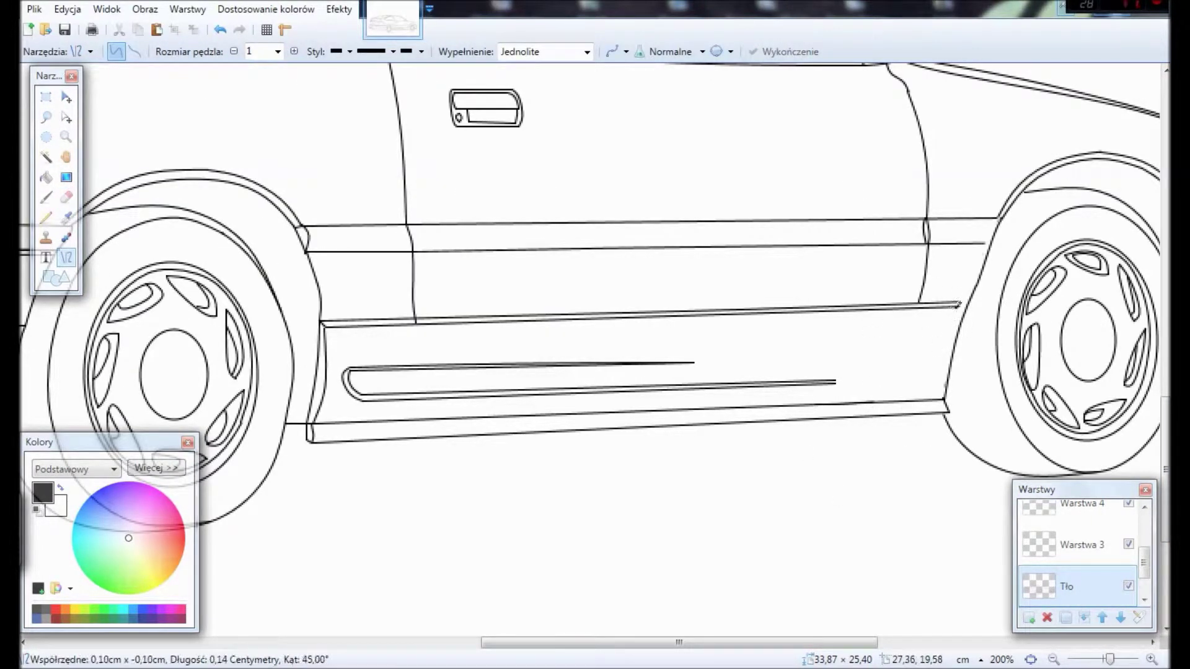
# Step: Draw a line continuing the rear edge of the front wheel arch from the sill's front end up to the side moulding
pyautogui.moveTo(974, 258); pyautogui.dragTo(997, 217)
pyautogui.press('Return')
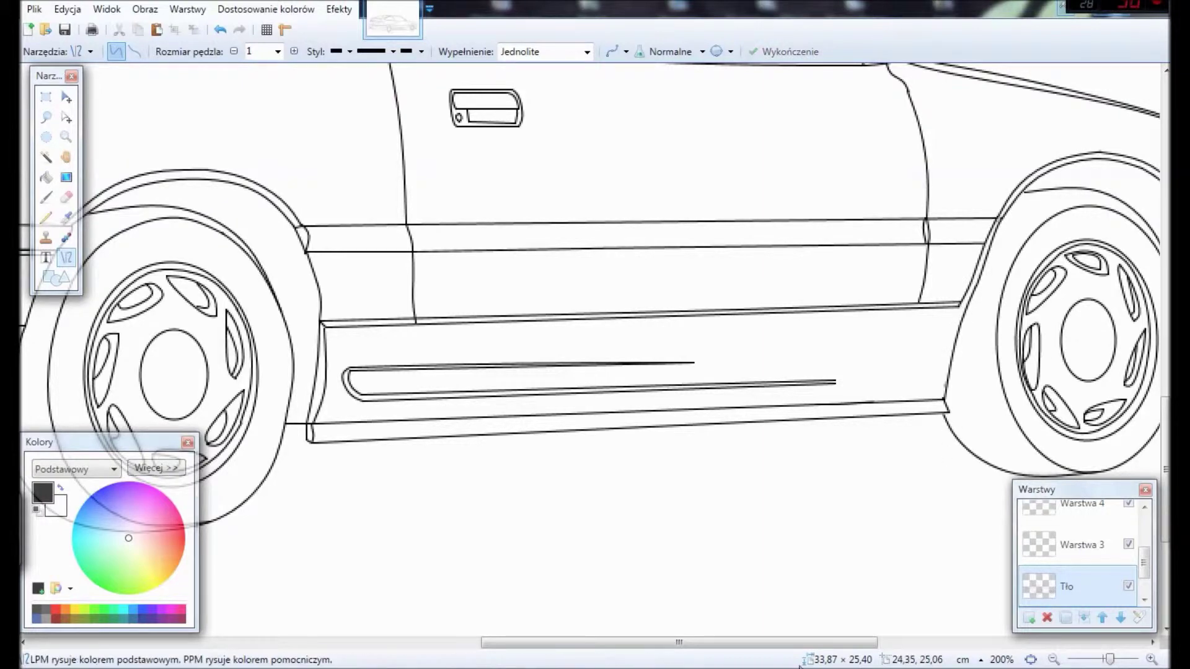
# Step: Draw a lip with a rounded front end beneath the front bumper on a new layer, Warstwa 7
pyautogui.hscroll(5, 636, 384)
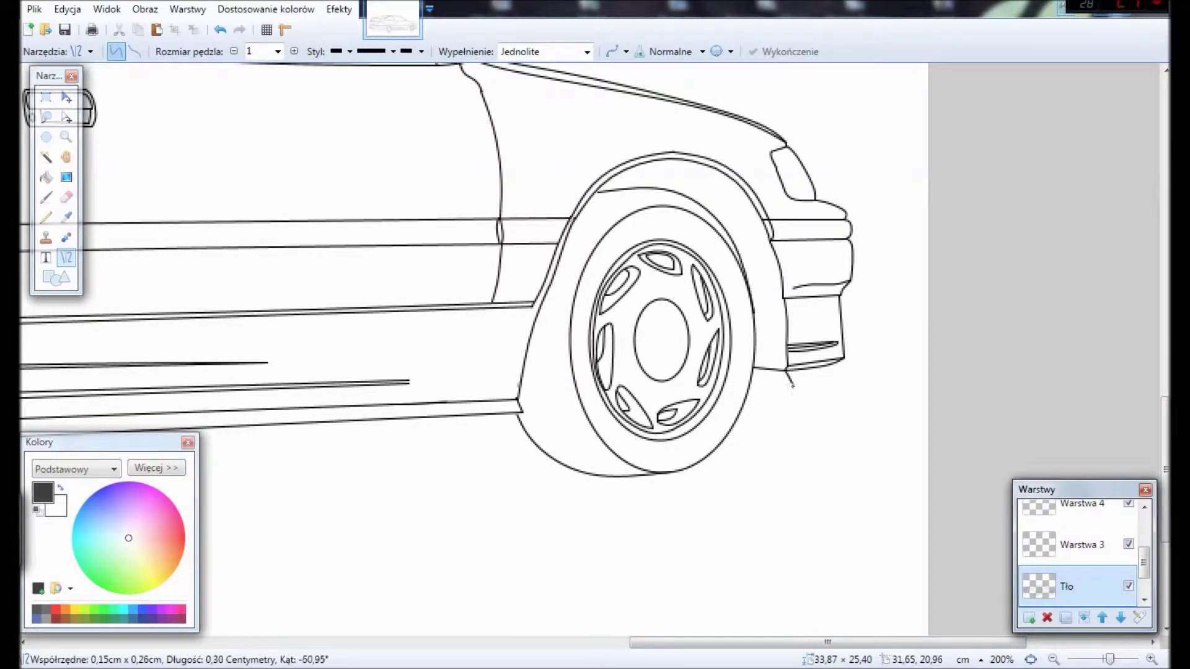
pyautogui.moveTo(859, 378); pyautogui.dragTo(860, 379)
pyautogui.press('Return')
pyautogui.scroll(3, 815, 338)
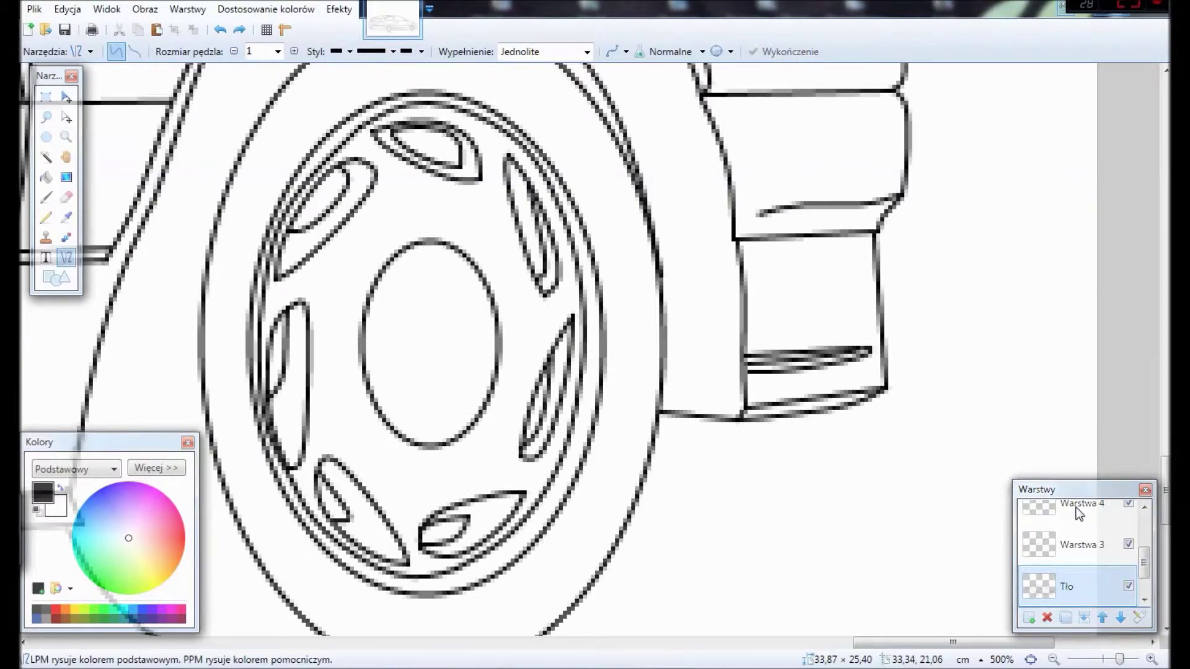
pyautogui.hotkey('ctrl', 'shift', 'n')
pyautogui.moveTo(738, 422); pyautogui.dragTo(899, 425)
pyautogui.moveTo(787, 457); pyautogui.dragTo(730, 457)
pyautogui.moveTo(840, 453); pyautogui.dragTo(785, 462)
pyautogui.moveTo(899, 424); pyautogui.dragTo(889, 391)
pyautogui.press('Return')
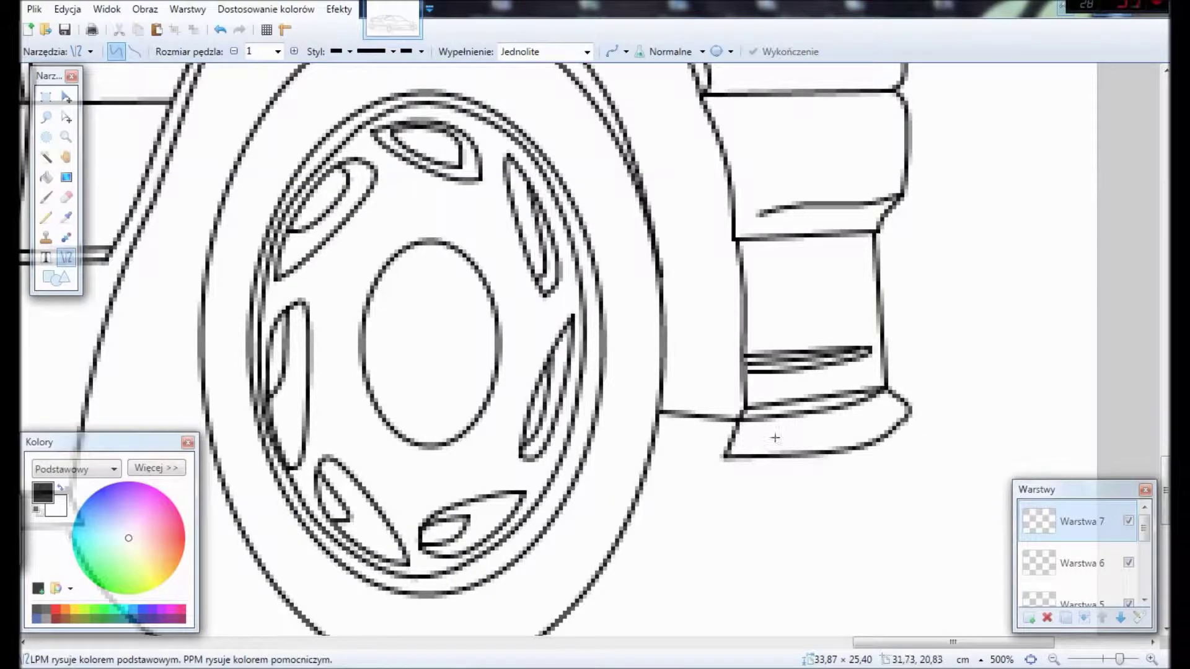
# Step: Trace the front bumper's edge along the wheel arch and add a second line about 0.25 cm long behind the lip's rear edge
pyautogui.scroll(2, 700, 310)
pyautogui.moveTo(702, 217)
pyautogui.mouseDown()
pyautogui.moveTo(741, 459)
pyautogui.moveTo(743, 443)
pyautogui.mouseUp()
pyautogui.moveTo(727, 543); pyautogui.dragTo(714, 578)
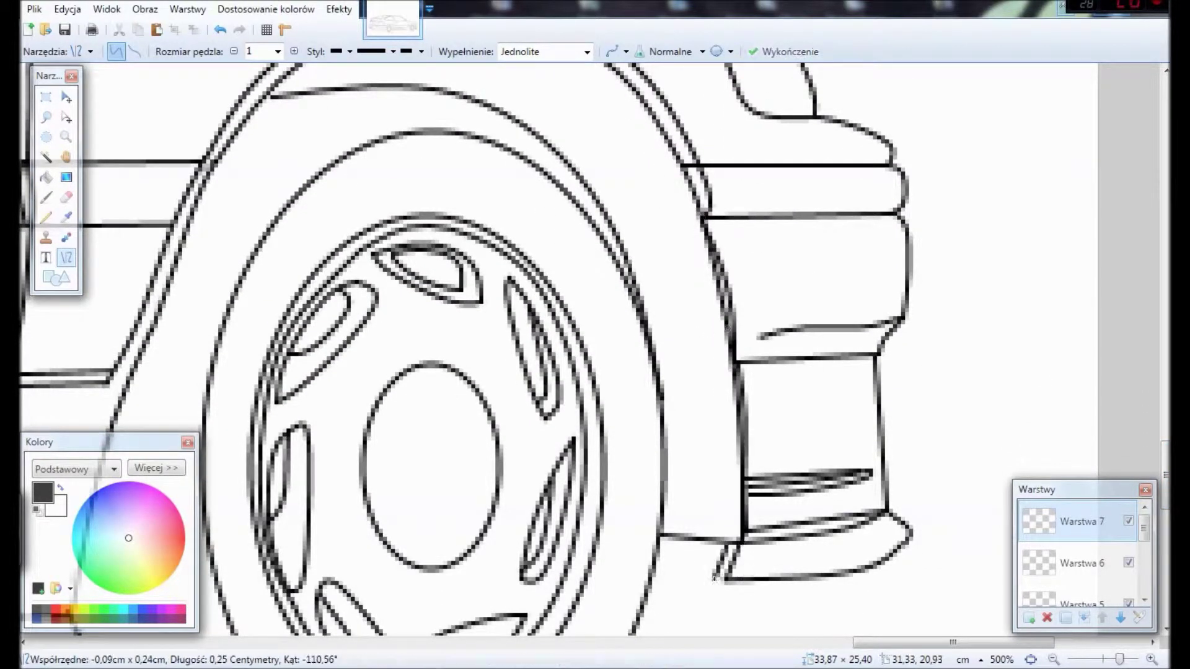
# Step: Draw a smooth outer contour about 1.38 cm long over the front bumper's stepped front edge, bending it outward
pyautogui.moveTo(896, 158); pyautogui.dragTo(891, 358)
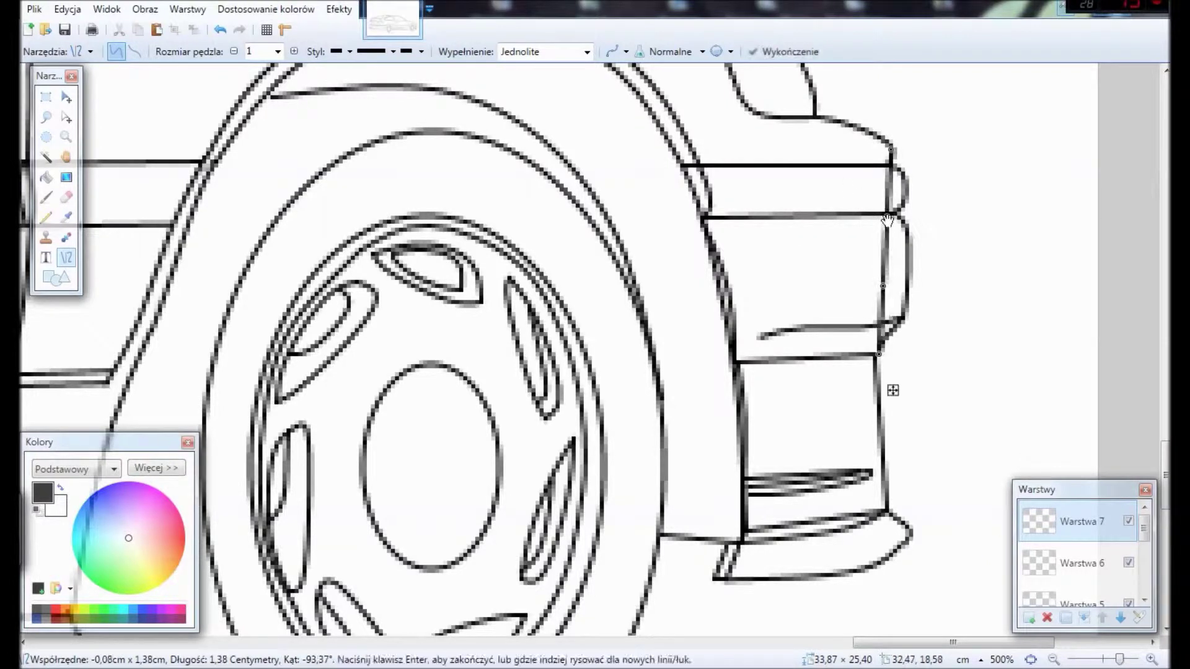
pyautogui.press('Return')
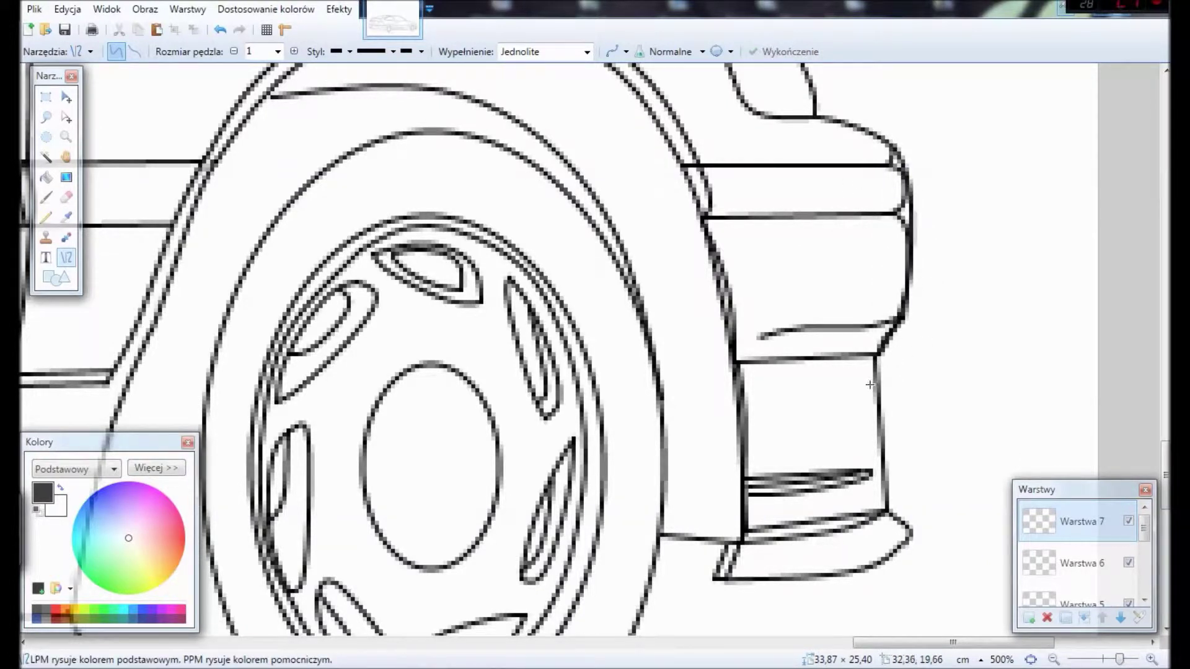
pyautogui.moveTo(759, 414); pyautogui.dragTo(848, 406)
pyautogui.press('Return')
pyautogui.scroll(3, 804, 415)
pyautogui.moveTo(733, 384); pyautogui.dragTo(745, 427)
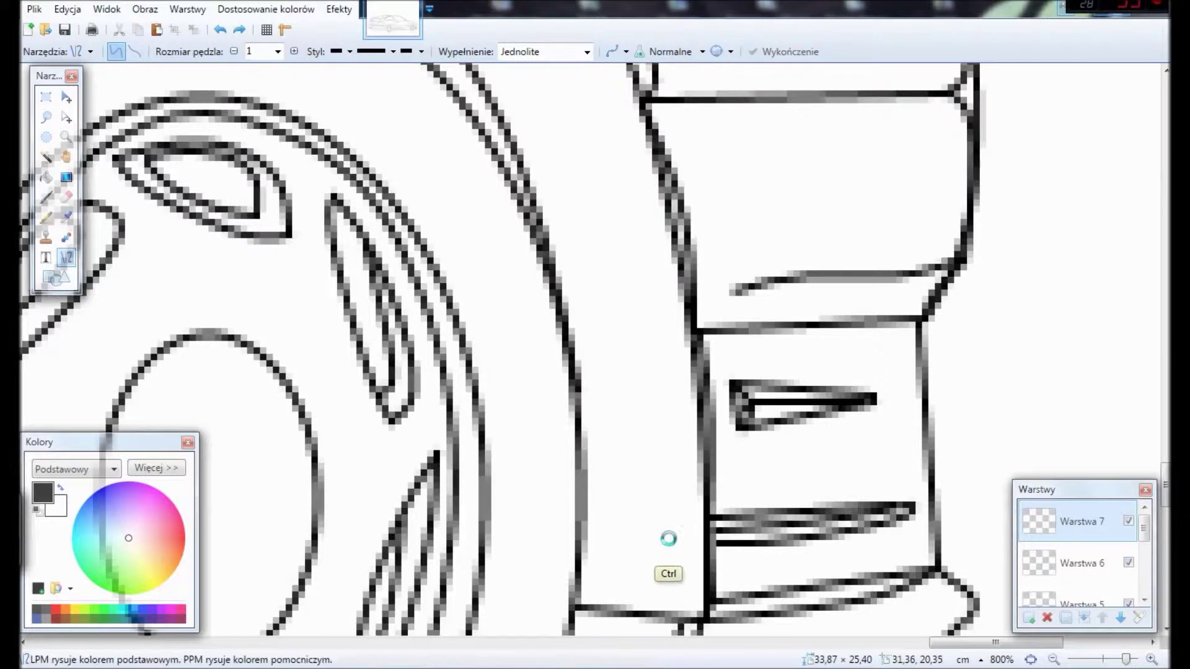
pyautogui.hotkey('ctrl', 'z')
pyautogui.hotkey('ctrl', 'z')
# Step: Draw two tapered vents with inner edges, one above the other, in the lower part of the front bumper
pyautogui.moveTo(732, 388)
pyautogui.mouseDown()
pyautogui.moveTo(731, 415)
pyautogui.moveTo(867, 408)
pyautogui.moveTo(883, 381)
pyautogui.moveTo(734, 394)
pyautogui.moveTo(752, 380)
pyautogui.moveTo(858, 372)
pyautogui.mouseUp()
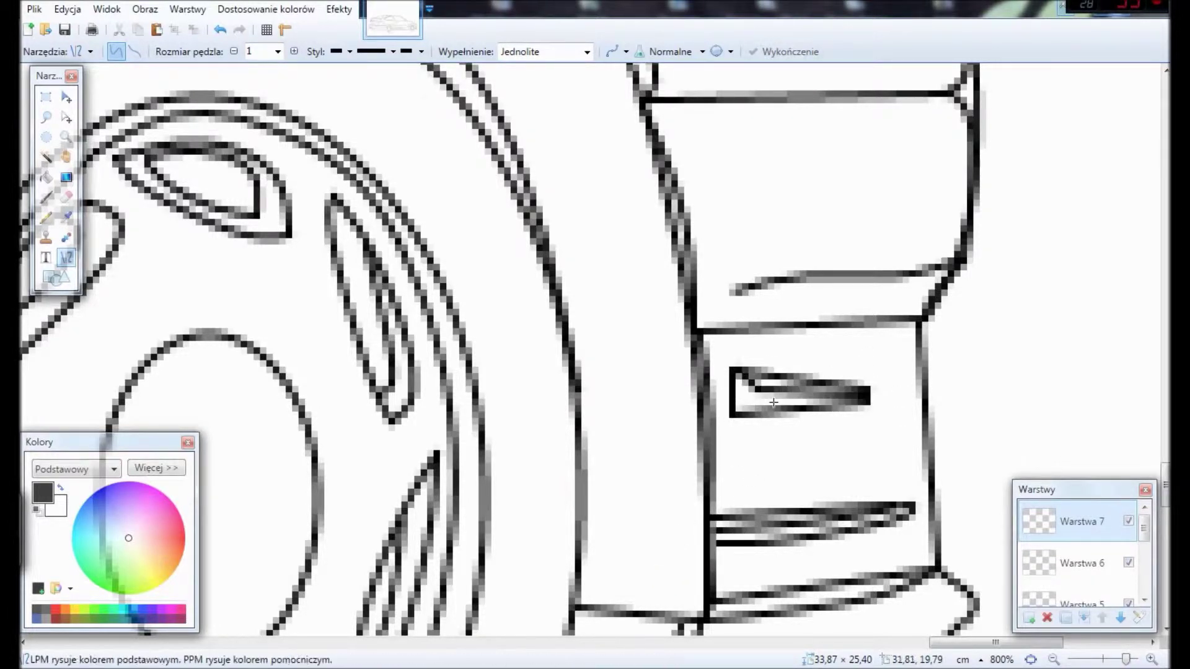
pyautogui.moveTo(733, 432)
pyautogui.mouseDown()
pyautogui.moveTo(732, 478)
pyautogui.moveTo(865, 460)
pyautogui.moveTo(854, 455)
pyautogui.mouseUp()
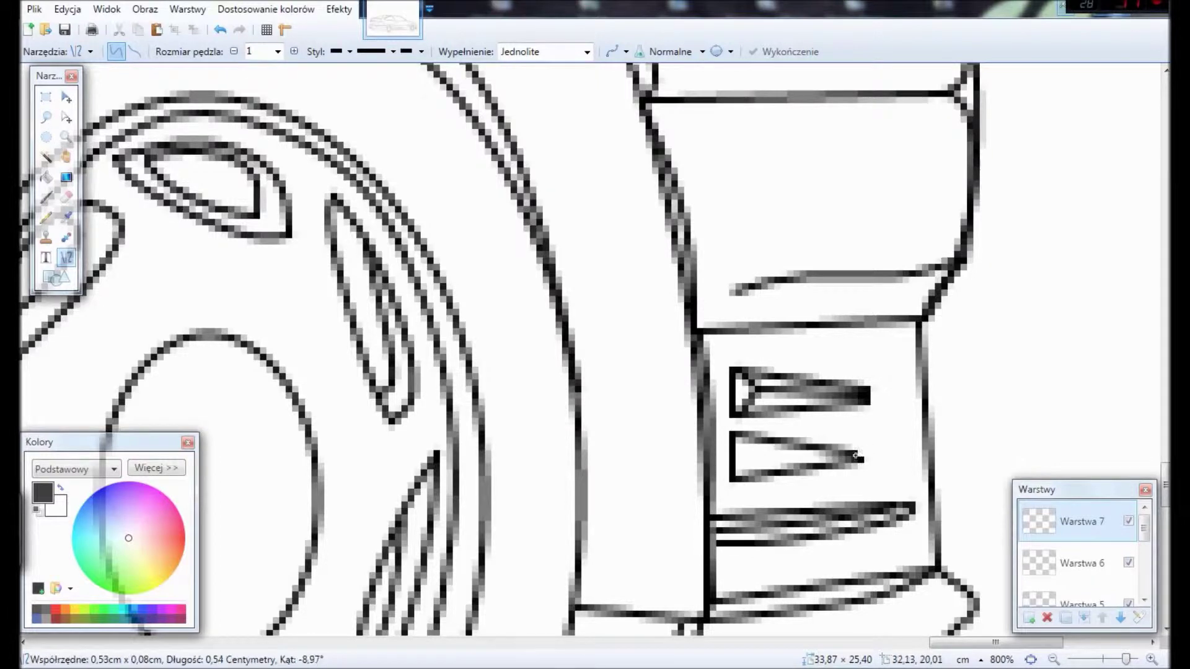
pyautogui.moveTo(734, 447); pyautogui.dragTo(853, 460)
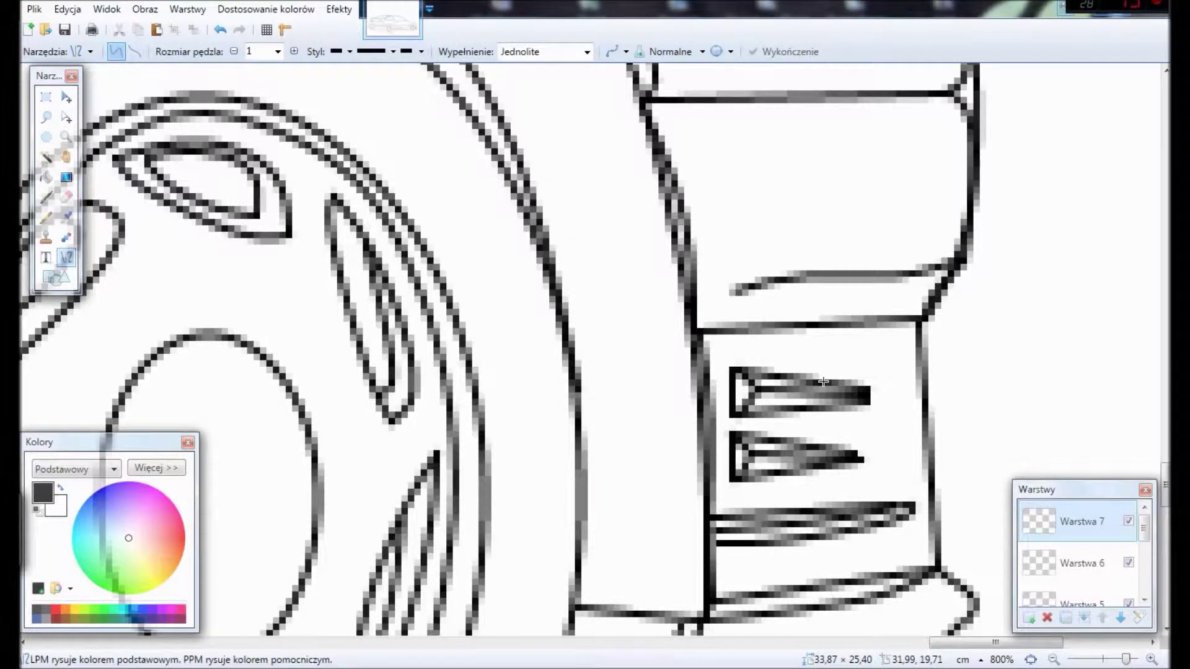
# Step: Erase the old narrow slot and the doubled lines around the front bumper's lower section on the Tło layer
pyautogui.scroll(-4, 1079, 558)
pyautogui.click(1066, 545)
pyautogui.click(67, 197)
pyautogui.moveTo(801, 509); pyautogui.dragTo(760, 543)
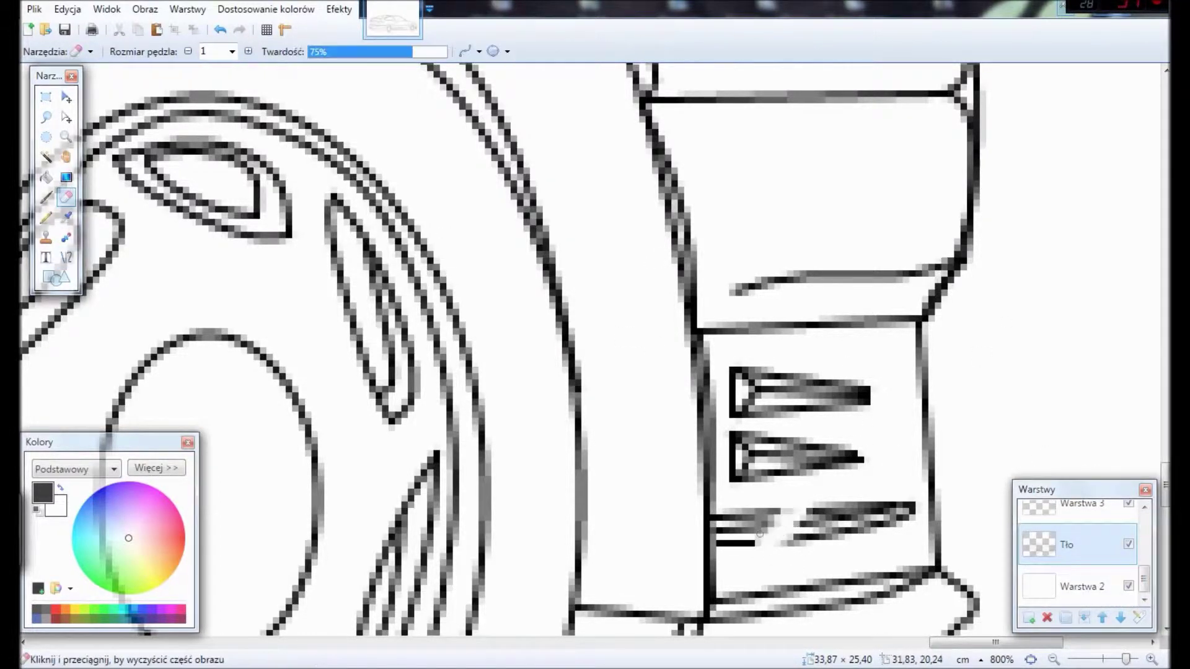
pyautogui.moveTo(707, 246)
pyautogui.mouseDown()
pyautogui.moveTo(715, 564)
pyautogui.moveTo(927, 561)
pyautogui.mouseUp()
pyautogui.scroll(-4, 927, 561)
# Step: Erase the old moulding and crease lines across the front bumper with eraser size 5, then reduce the eraser size to 1
pyautogui.scroll(1, 782, 428)
pyautogui.moveTo(773, 390); pyautogui.dragTo(893, 324)
pyautogui.scroll(7, 1165, 445)
pyautogui.moveTo(809, 443)
pyautogui.mouseDown()
pyautogui.moveTo(933, 412)
pyautogui.moveTo(943, 534)
pyautogui.moveTo(698, 506)
pyautogui.mouseUp()
pyautogui.scroll(5, 933, 413)
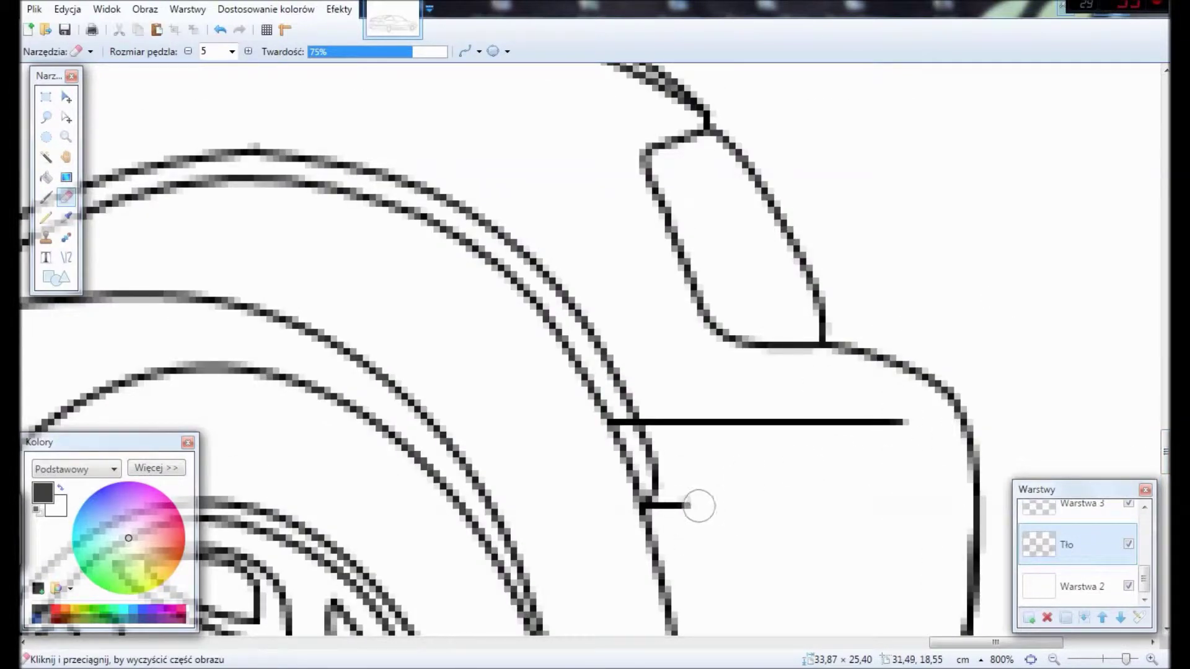
pyautogui.click(188, 51)
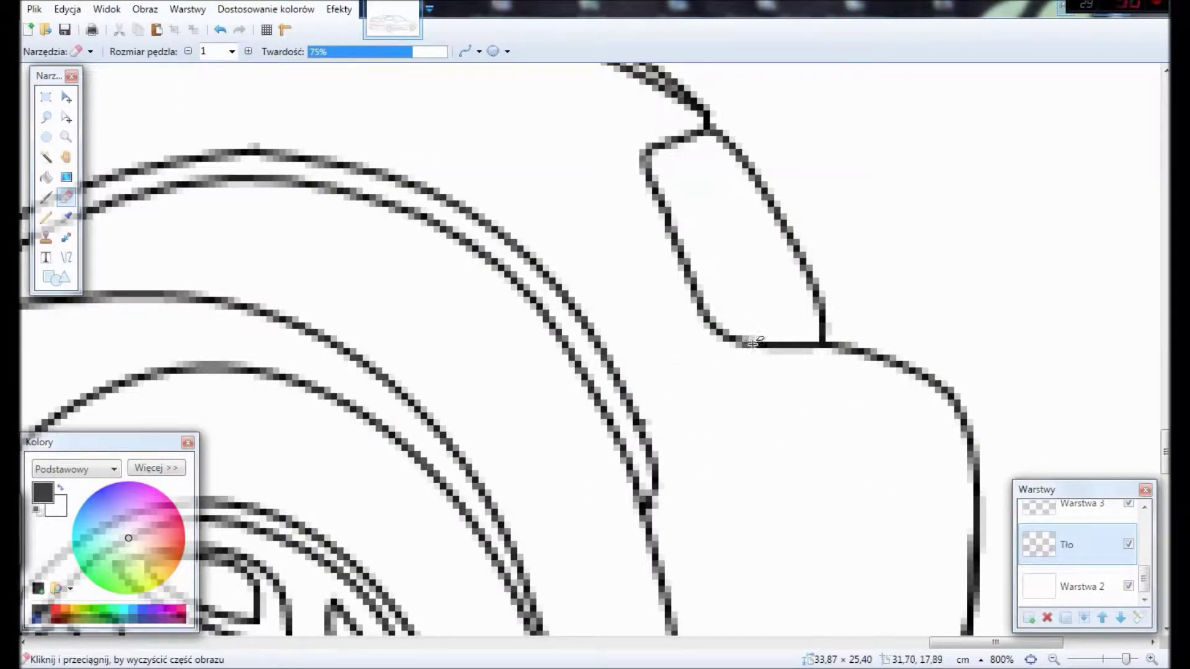
# Step: Draw a line about 0.93 cm long on Warstwa 7 above the bumper vents, from the wheel arch to the bumper's front edge
pyautogui.keyDown('ctrl'); pyautogui.scroll(-10, 753, 343); pyautogui.keyUp('ctrl')
pyautogui.keyDown('ctrl'); pyautogui.scroll(7, 850, 399); pyautogui.keyUp('ctrl')
pyautogui.hscroll(8, 852, 402)
pyautogui.scroll(-3, 852, 401)
pyautogui.click(66, 258)
pyautogui.moveTo(740, 392); pyautogui.dragTo(744, 390)
pyautogui.press('Return')
pyautogui.scroll(3, 763, 412)
pyautogui.moveTo(626, 419); pyautogui.dragTo(739, 416)
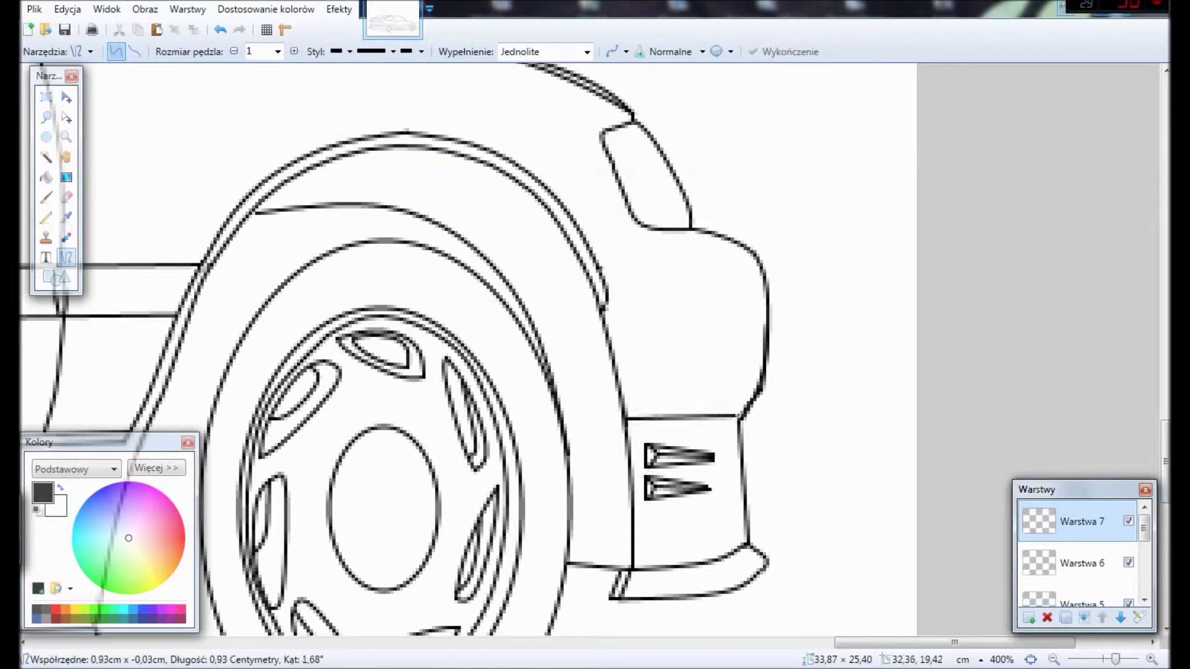
pyautogui.moveTo(601, 316); pyautogui.dragTo(769, 316)
pyautogui.moveTo(656, 317); pyautogui.dragTo(654, 323)
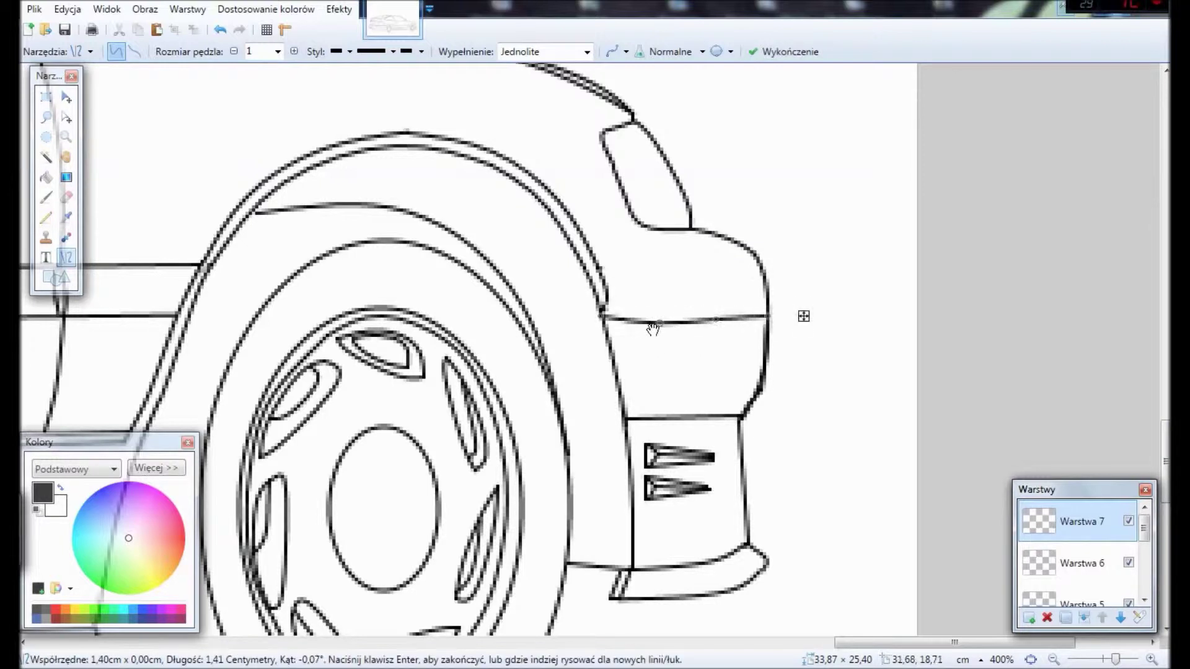
pyautogui.hotkey('ctrl', 'z')
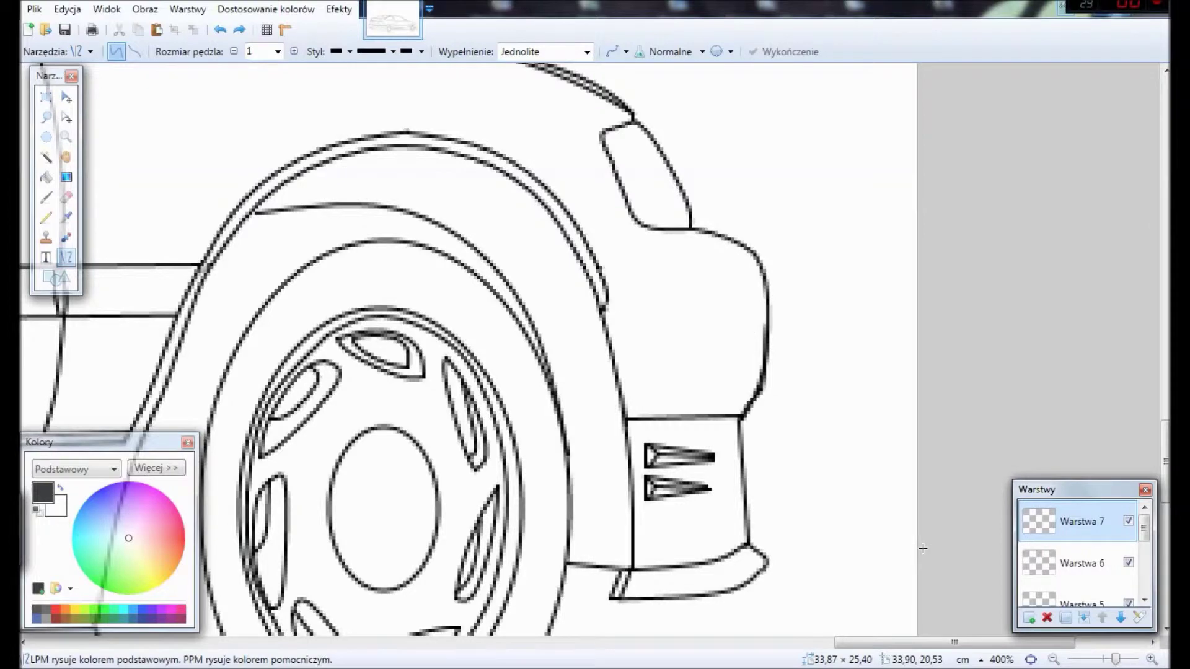
# Step: Draw a narrow moulding line about 1.35 cm long across the front bumper, starting at the front wheel arch
pyautogui.scroll(-6, 923, 549)
pyautogui.scroll(2, 760, 385)
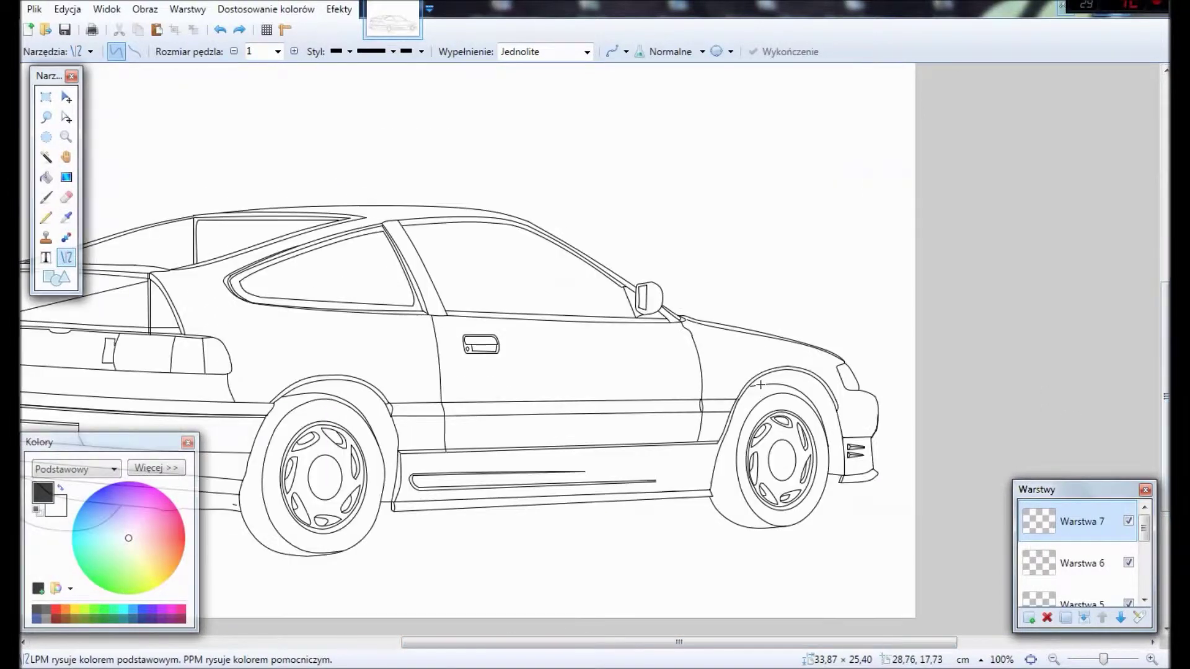
pyautogui.moveTo(670, 642)
pyautogui.mouseDown()
pyautogui.moveTo(719, 642)
pyautogui.moveTo(392, 644)
pyautogui.mouseUp()
pyautogui.scroll(5, 991, 396)
pyautogui.moveTo(796, 374)
pyautogui.mouseDown()
pyautogui.moveTo(990, 378)
pyautogui.moveTo(863, 365)
pyautogui.moveTo(995, 365)
pyautogui.mouseUp()
pyautogui.hscroll(-5, 582, 377)
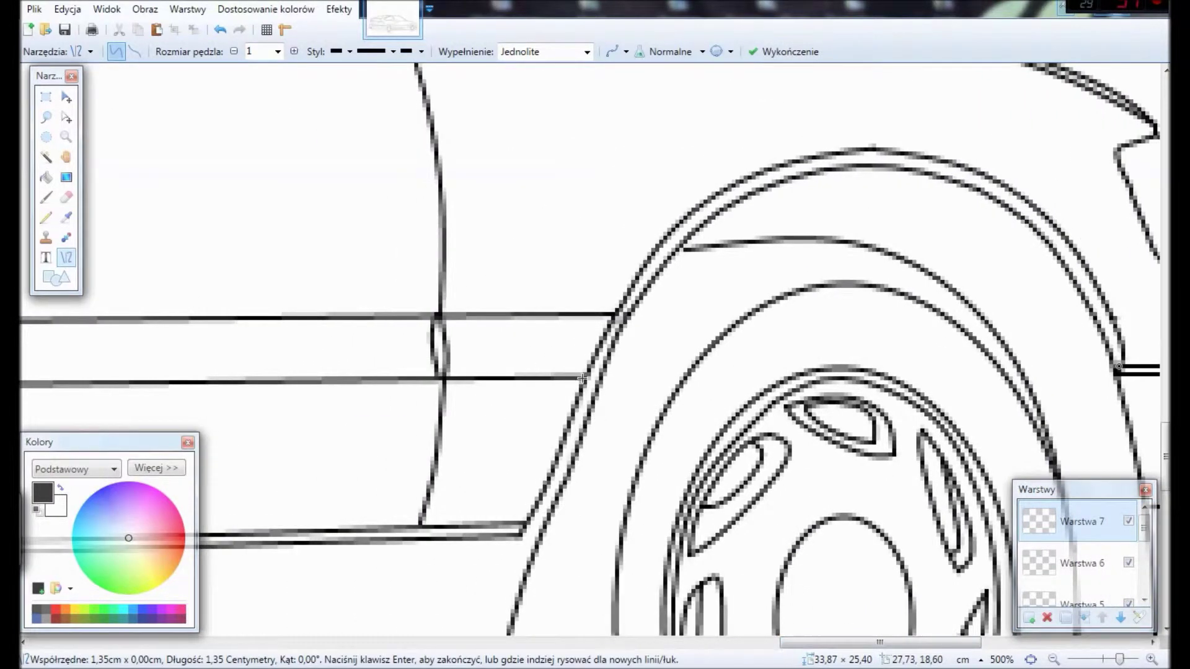
# Step: Draw a second line about 11.19 cm long close to the lower side moulding line, running between the two wheel arches
pyautogui.moveTo(425, 377); pyautogui.dragTo(24, 377)
pyautogui.hscroll(5, 621, 427)
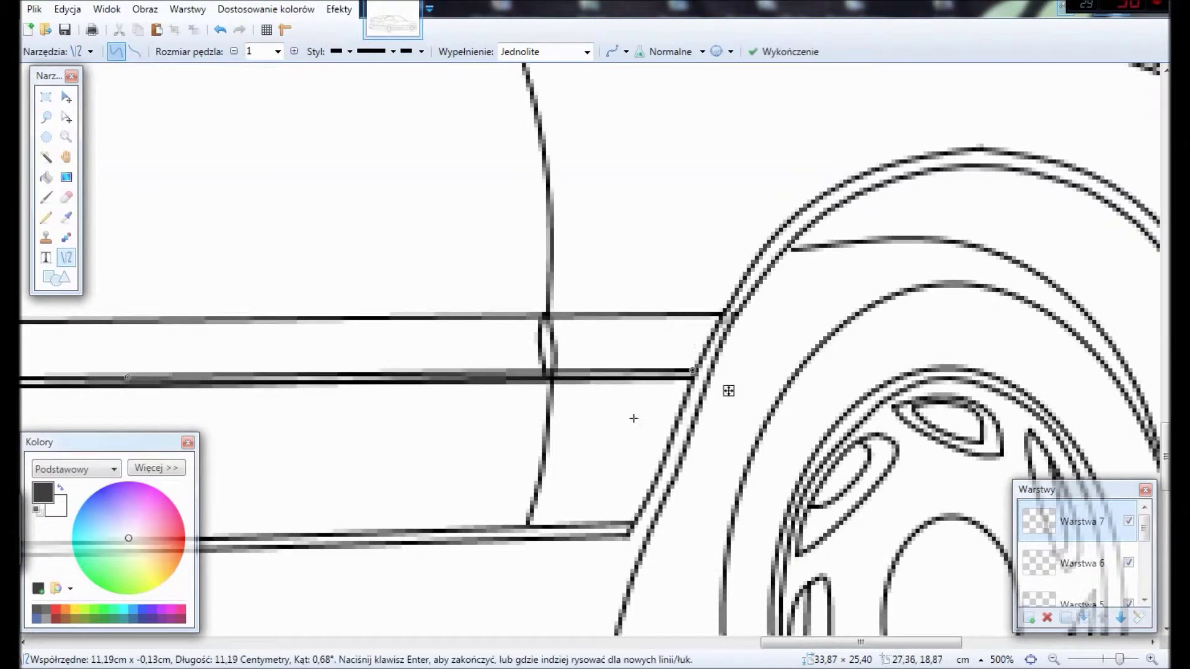
pyautogui.press('Return')
# Step: Erase the old upper side moulding line and the door-edge detail around it on the Tło layer with a larger eraser
pyautogui.hscroll(-10, 621, 426)
pyautogui.click(1066, 544)
pyautogui.press('e')
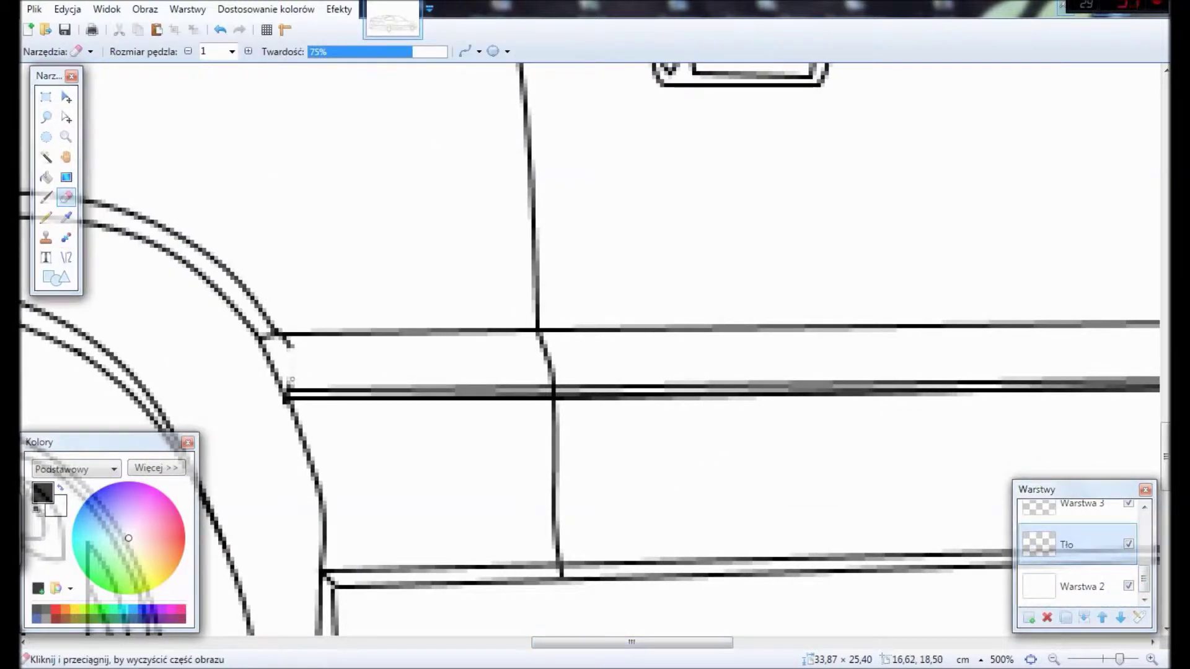
pyautogui.press(']')
pyautogui.press(']')
pyautogui.press(']')
pyautogui.press(']')
pyautogui.press(']')
pyautogui.moveTo(496, 335)
pyautogui.mouseDown()
pyautogui.moveTo(816, 308)
pyautogui.moveTo(1041, 323)
pyautogui.mouseUp()
pyautogui.hscroll(10, 917, 319)
pyautogui.moveTo(461, 316); pyautogui.dragTo(733, 360)
# Step: Close the gap in the door's front edge with a line about 0.58 cm long on a new layer, Warstwa 8
pyautogui.press('o')
pyautogui.hotkey('ctrl', 'shift', 'n')
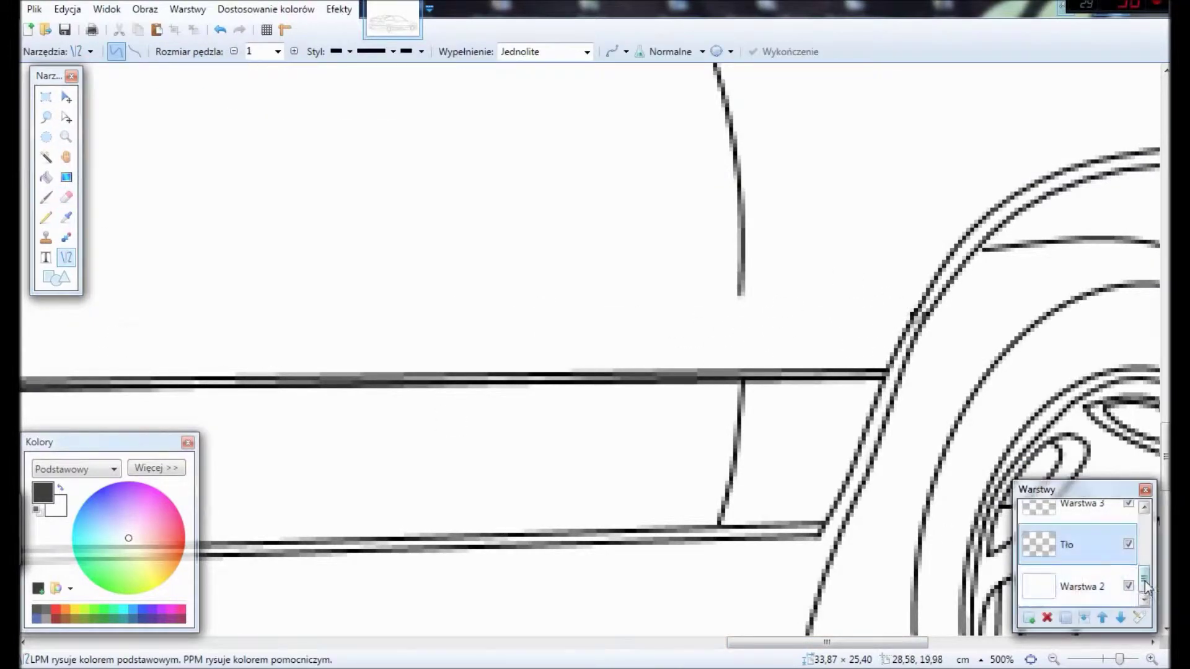
pyautogui.moveTo(739, 294); pyautogui.dragTo(743, 378)
pyautogui.hscroll(-8, 457, 351)
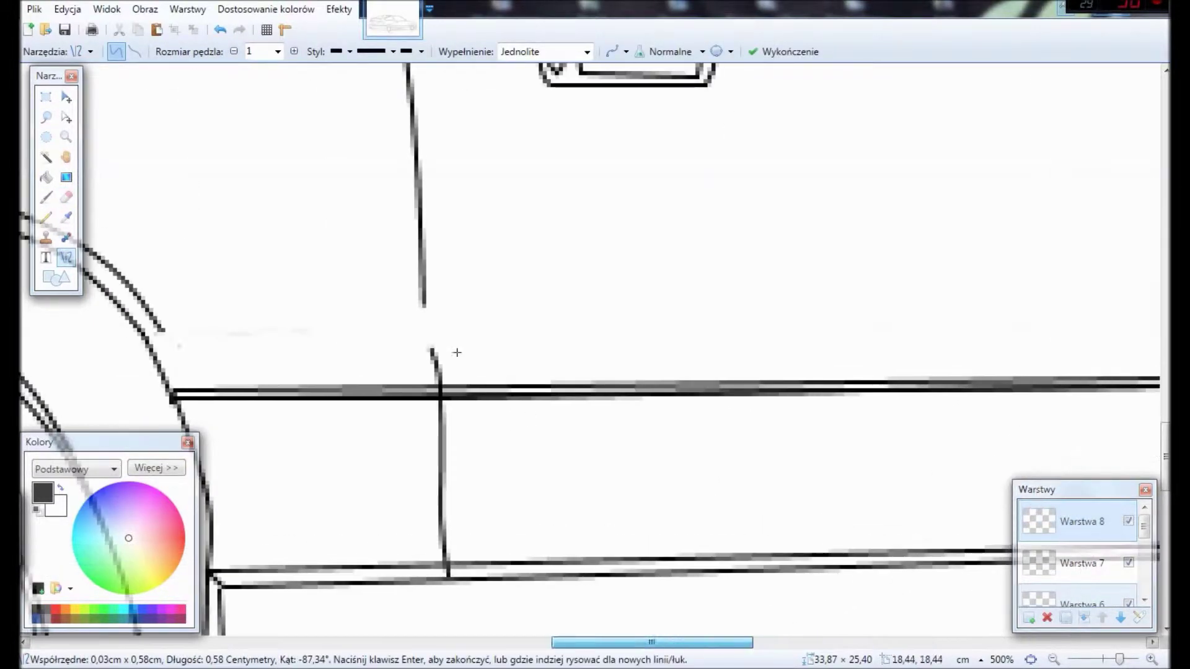
pyautogui.press('Return')
# Step: Draw a slightly curved line closing the gap in the door's rear edge across the side moulding
pyautogui.hscroll(-5, 448, 335)
pyautogui.moveTo(448, 335); pyautogui.dragTo(507, 569)
pyautogui.moveTo(486, 459); pyautogui.dragTo(473, 403)
pyautogui.press('Return')
# Step: Erase the far end of the old upper moulding line on the rear bumper and redraw the short missing piece of its outline
pyautogui.moveTo(595, 642); pyautogui.dragTo(238, 642)
pyautogui.press('e')
pyautogui.scroll(-3, 1091, 551)
pyautogui.click(1102, 549)
pyautogui.moveTo(198, 244); pyautogui.dragTo(264, 248)
pyautogui.press('o')
pyautogui.press('e')
pyautogui.press('o')
pyautogui.press('e')
pyautogui.moveTo(184, 284)
pyautogui.mouseDown()
pyautogui.moveTo(207, 235)
pyautogui.moveTo(190, 305)
pyautogui.mouseUp()
pyautogui.press('o')
pyautogui.press('Return')
# Step: Erase the rest of the old upper moulding line across the rear bumper up to the rear wheel arch
pyautogui.press('e')
pyautogui.moveTo(251, 249); pyautogui.dragTo(1002, 299)
pyautogui.hscroll(10, 175, 297)
pyautogui.moveTo(174, 297); pyautogui.dragTo(1048, 336)
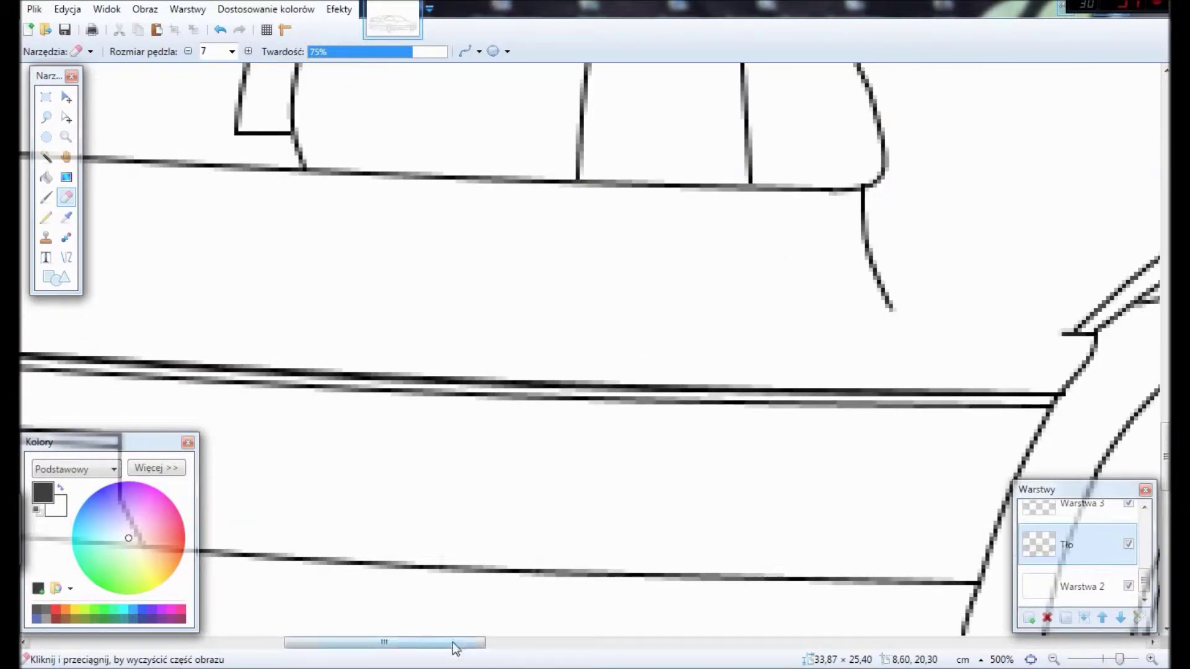
# Step: Draw a curved line joining the panel edge below the tail light to the top of the rear wheel arch
pyautogui.hscroll(5, 451, 662)
pyautogui.press('o')
pyautogui.moveTo(466, 308); pyautogui.dragTo(672, 335)
pyautogui.moveTo(585, 324); pyautogui.dragTo(586, 335)
pyautogui.press('Return')
# Step: Merge the upper layers so that Warstwa 4 is on top, and toggle a layer's visibility to check its contents
pyautogui.keyDown('ctrl'); pyautogui.scroll(-6, 579, 258); pyautogui.keyUp('ctrl')
pyautogui.moveTo(506, 636); pyautogui.dragTo(608, 633)
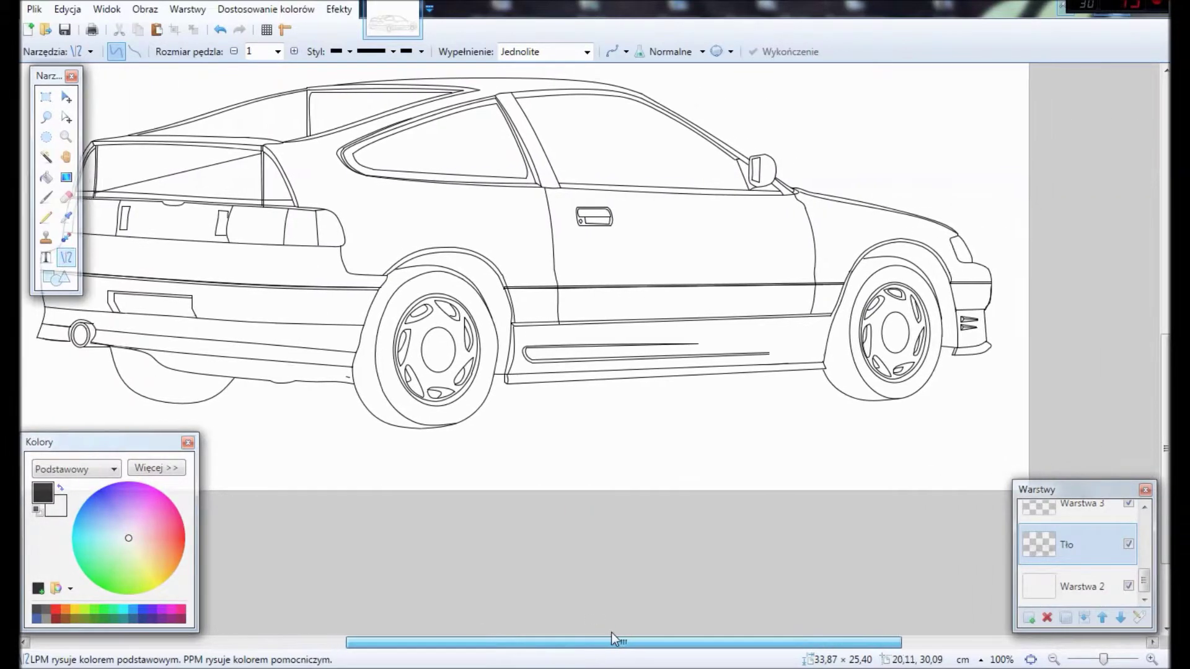
pyautogui.scroll(3, 850, 486)
pyautogui.hscroll(-4, 656, 434)
pyautogui.moveTo(1145, 583); pyautogui.dragTo(1145, 553)
pyautogui.scroll(-3, 1085, 558)
pyautogui.click(1129, 523)
pyautogui.click(1128, 523)
pyautogui.scroll(1, 1115, 560)
pyautogui.hscroll(1, 634, 444)
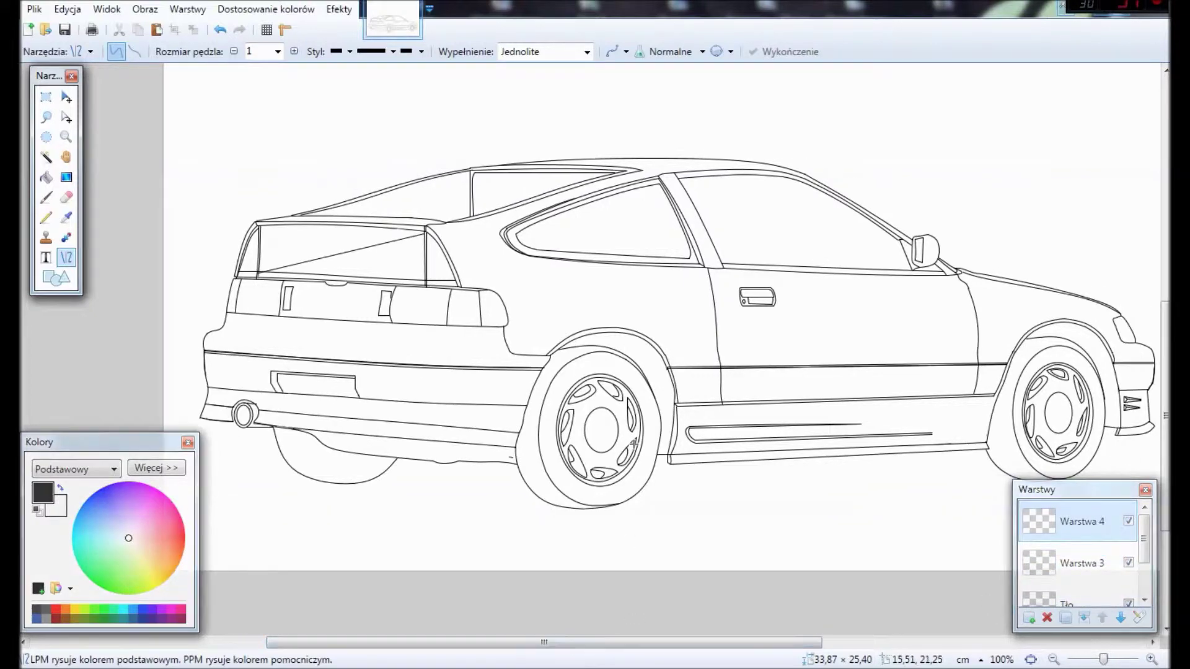
pyautogui.scroll(3, 633, 444)
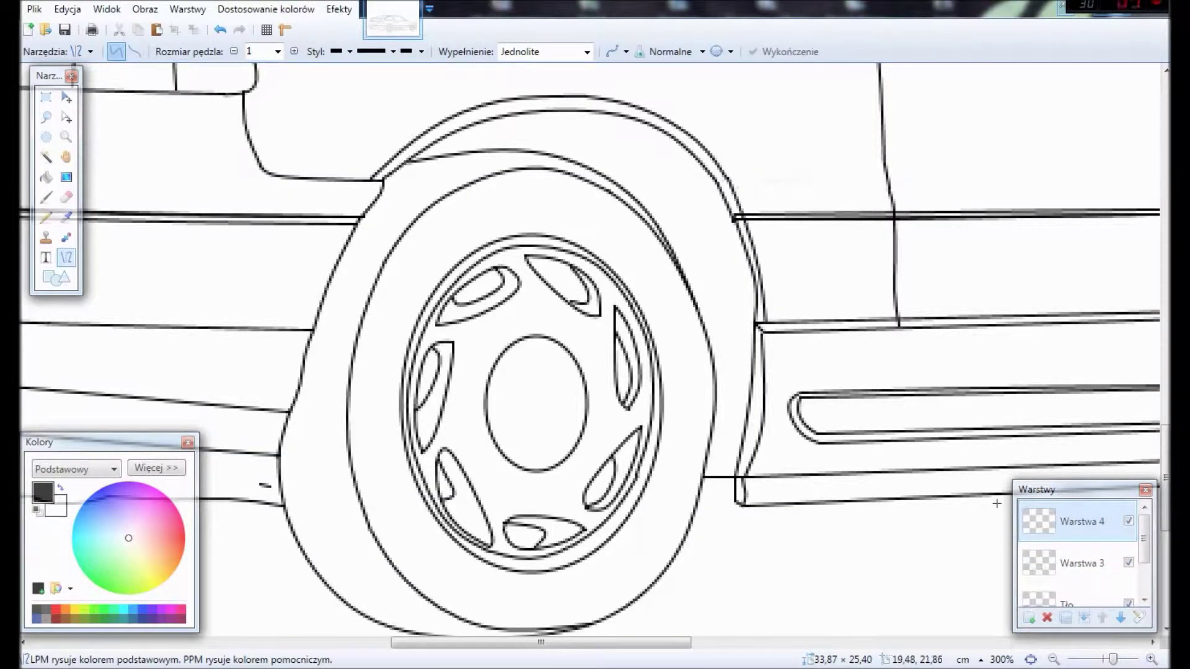
pyautogui.moveTo(437, 324); pyautogui.dragTo(560, 343)
pyautogui.moveTo(478, 331); pyautogui.dragTo(462, 285)
pyautogui.moveTo(518, 337)
pyautogui.mouseDown()
pyautogui.moveTo(522, 280)
pyautogui.moveTo(490, 331)
pyautogui.moveTo(499, 344)
pyautogui.mouseUp()
pyautogui.moveTo(527, 256); pyautogui.dragTo(619, 378)
pyautogui.hotkey('ctrl', 'z')
pyautogui.hotkey('ctrl', 'z')
pyautogui.hotkey('ctrl', 'z')
pyautogui.hotkey('ctrl', 'z')
pyautogui.hotkey('ctrl', 'z')
pyautogui.hotkey('ctrl', 'z')
pyautogui.hotkey('ctrl', 'z')
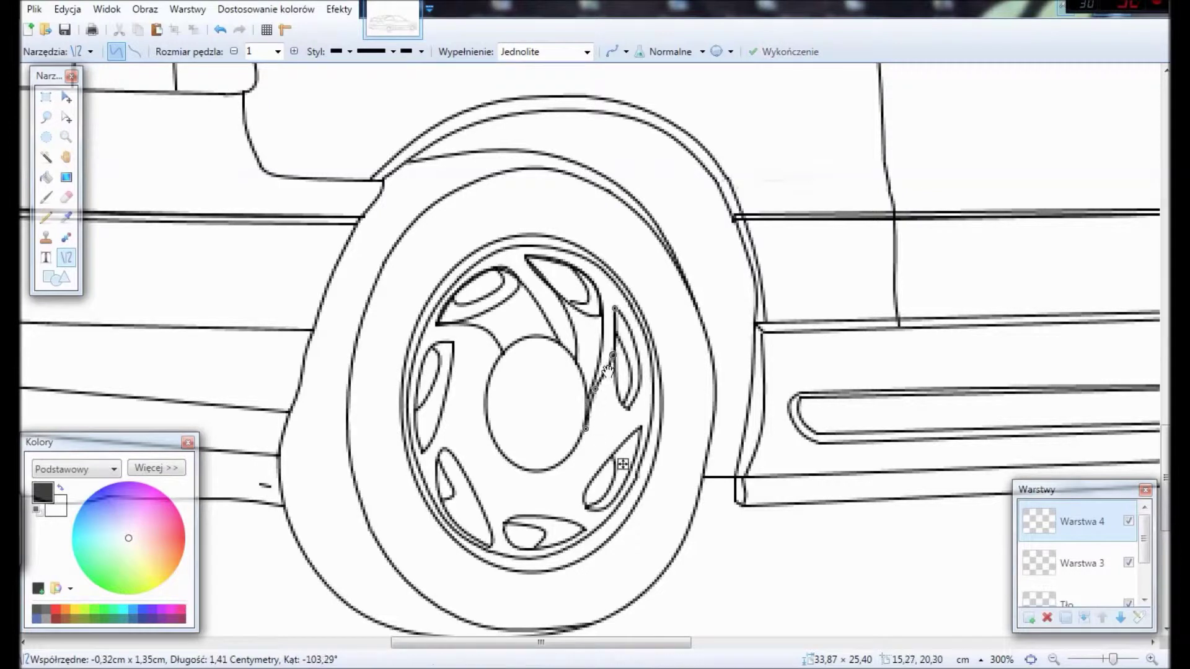
pyautogui.hotkey('ctrl', 'z')
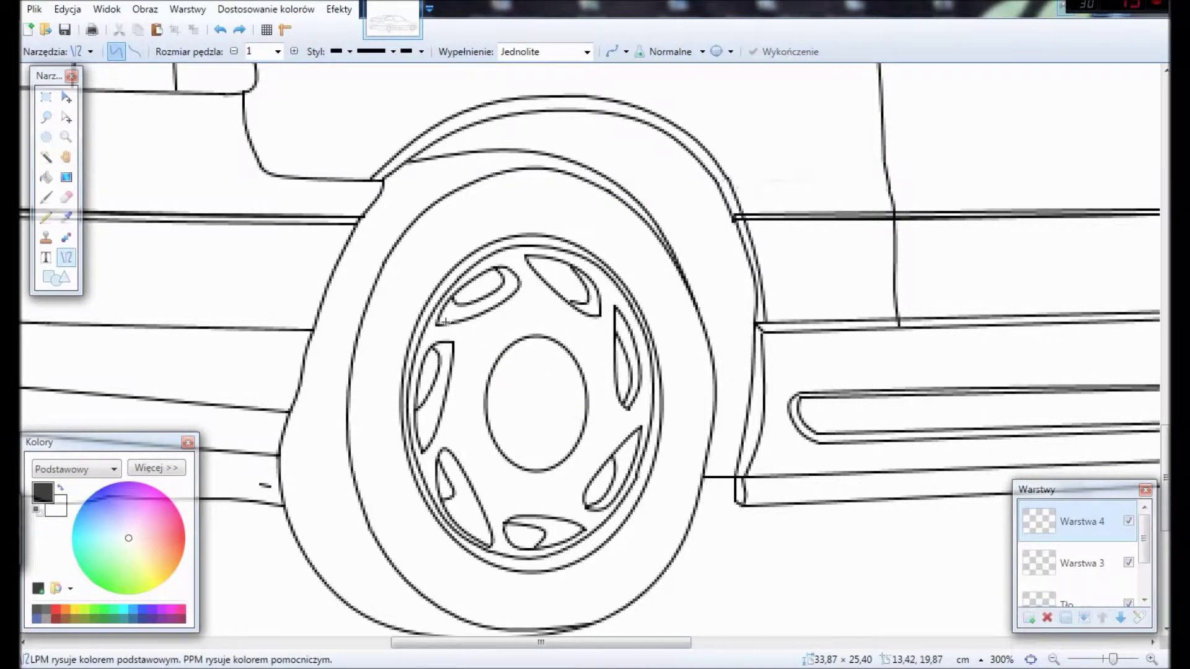
# Step: Draw curved spoke edges from the upper rim slots to the hub of the rear wheel on Warstwa 4
pyautogui.moveTo(437, 325); pyautogui.dragTo(552, 337)
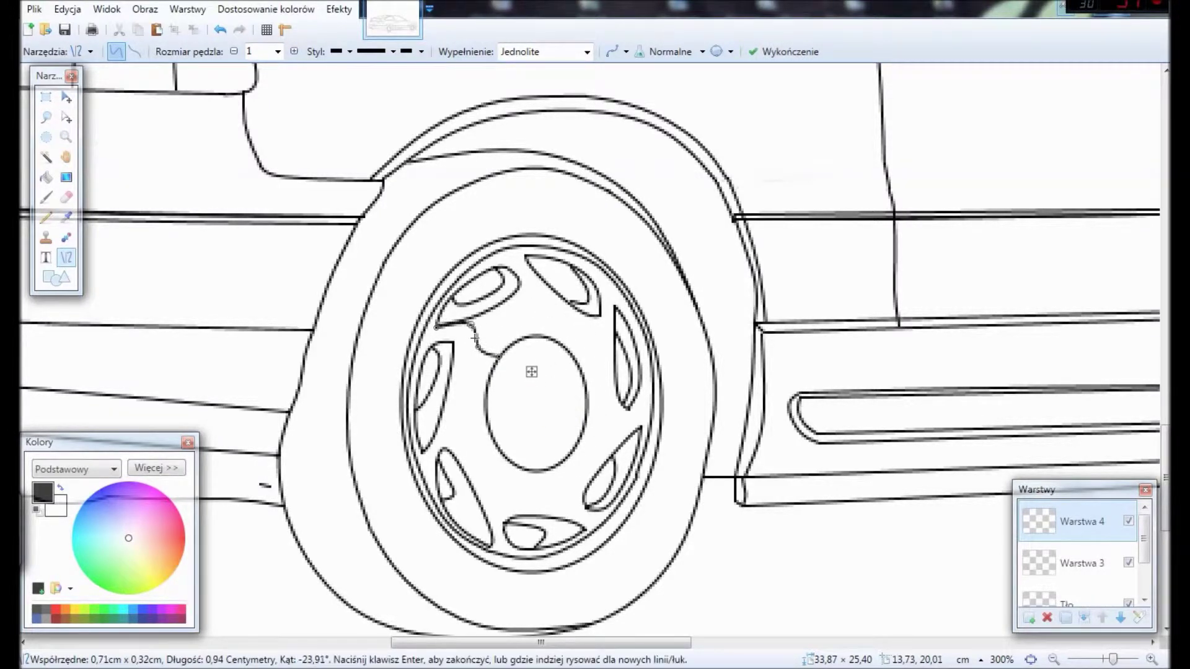
pyautogui.moveTo(476, 332)
pyautogui.mouseDown()
pyautogui.moveTo(521, 291)
pyautogui.moveTo(557, 340)
pyautogui.moveTo(560, 318)
pyautogui.mouseUp()
pyautogui.press('Return')
pyautogui.press('Return')
pyautogui.moveTo(526, 256); pyautogui.dragTo(586, 380)
pyautogui.moveTo(545, 298)
pyautogui.mouseDown()
pyautogui.moveTo(586, 277)
pyautogui.moveTo(585, 432)
pyautogui.mouseUp()
# Step: Draw curved spoke edges from the lower rim slots to the hub of the rear wheel
pyautogui.scroll(-1, 1062, 376)
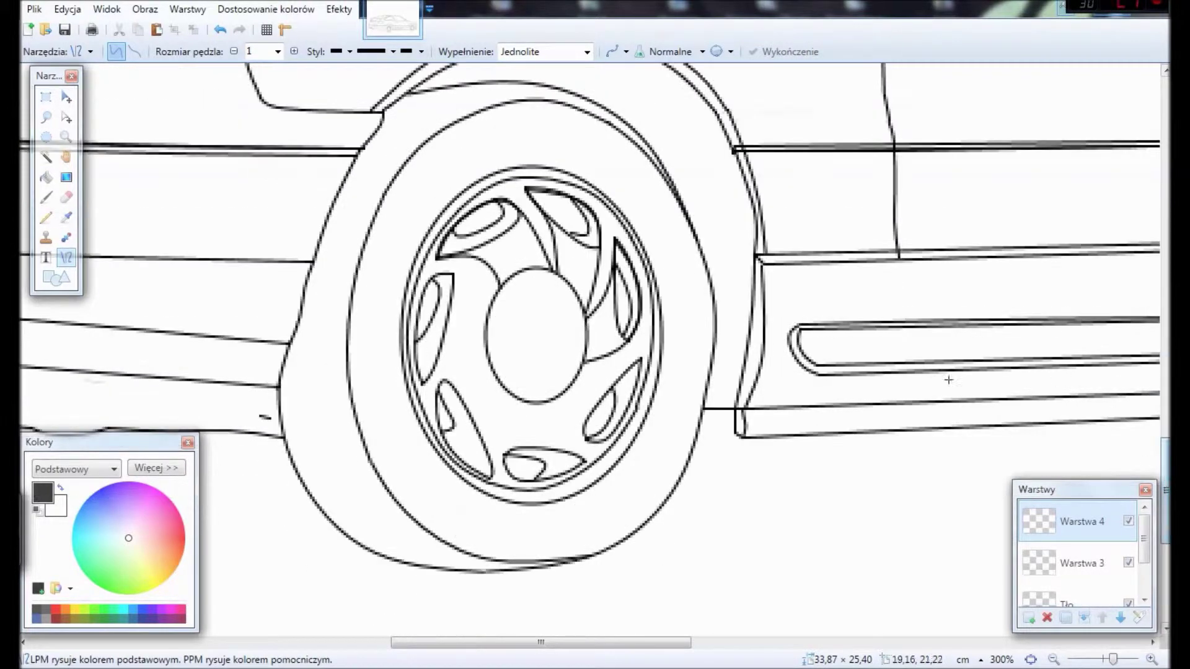
pyautogui.moveTo(569, 392); pyautogui.dragTo(640, 360)
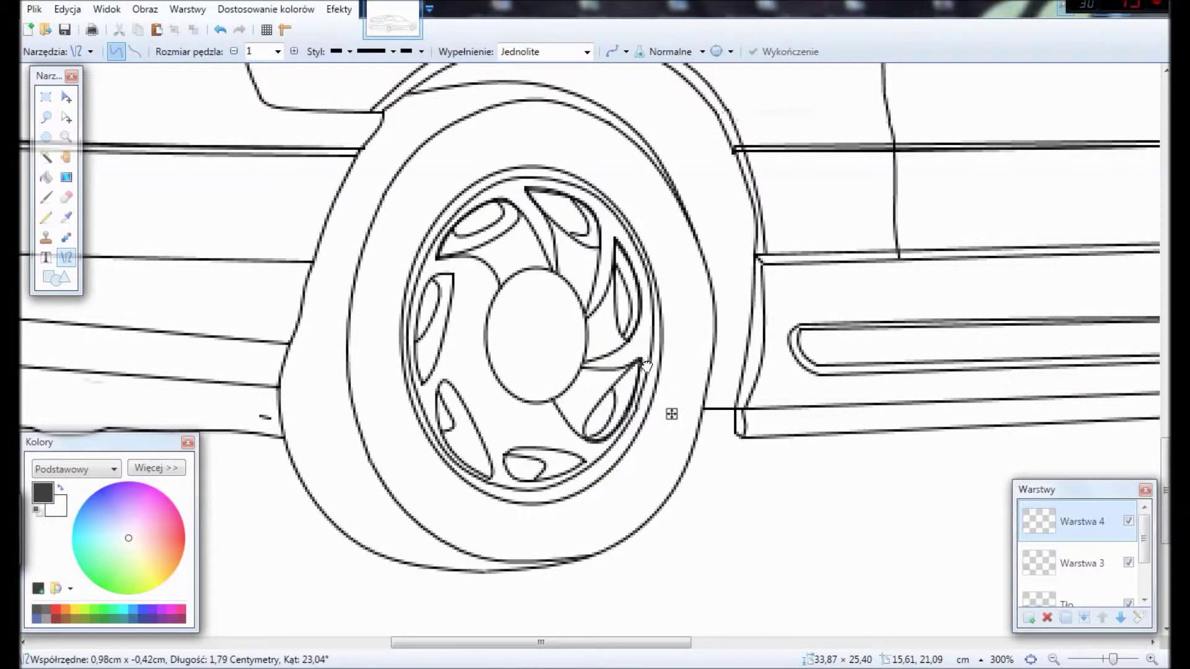
pyautogui.press('Return')
pyautogui.moveTo(507, 457); pyautogui.dragTo(510, 397)
pyautogui.press('Return')
pyautogui.moveTo(508, 467)
pyautogui.mouseDown()
pyautogui.moveTo(558, 437)
pyautogui.moveTo(537, 419)
pyautogui.moveTo(541, 429)
pyautogui.moveTo(549, 407)
pyautogui.moveTo(548, 437)
pyautogui.mouseUp()
pyautogui.press('Return')
# Step: Draw the remaining curved spoke edges around the rearmost rim slots, joining them to the rear wheel's hub
pyautogui.moveTo(490, 476)
pyautogui.mouseDown()
pyautogui.moveTo(491, 356)
pyautogui.moveTo(428, 297)
pyautogui.moveTo(420, 304)
pyautogui.mouseUp()
pyautogui.press('Return')
pyautogui.press('Return')
pyautogui.moveTo(424, 383); pyautogui.dragTo(486, 356)
pyautogui.press('Return')
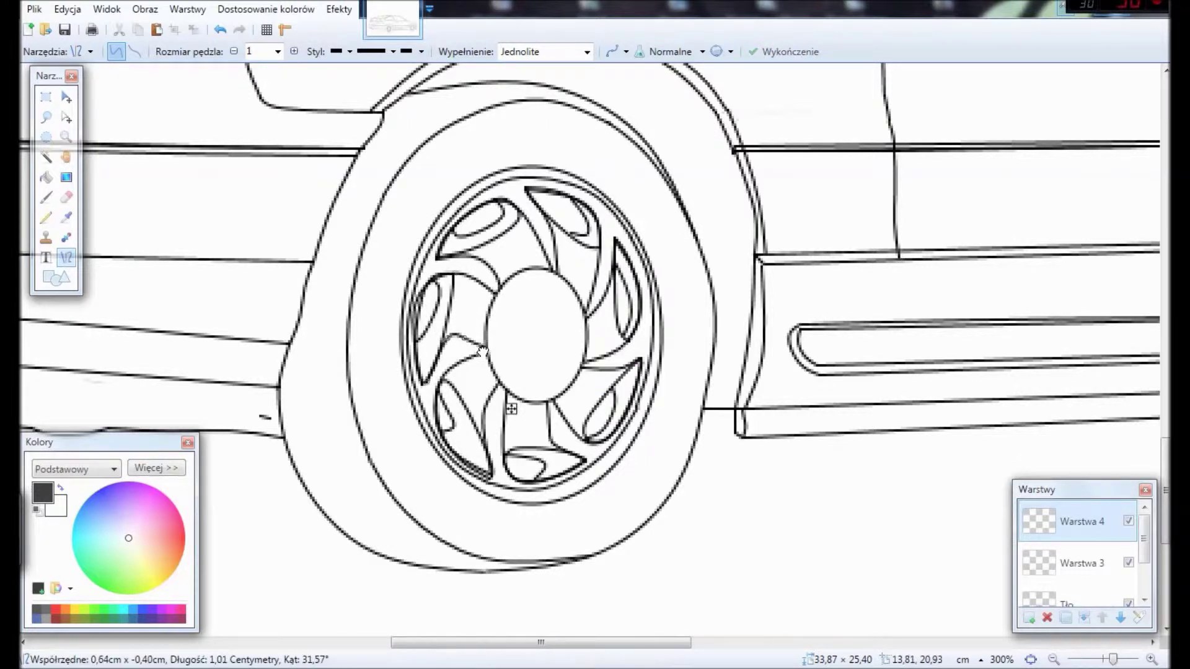
# Step: Add a new layer, Warstwa 5, and draw a second curved line along three of the rear wheel's upper and rearward spokes
pyautogui.hscroll(1, 574, 642)
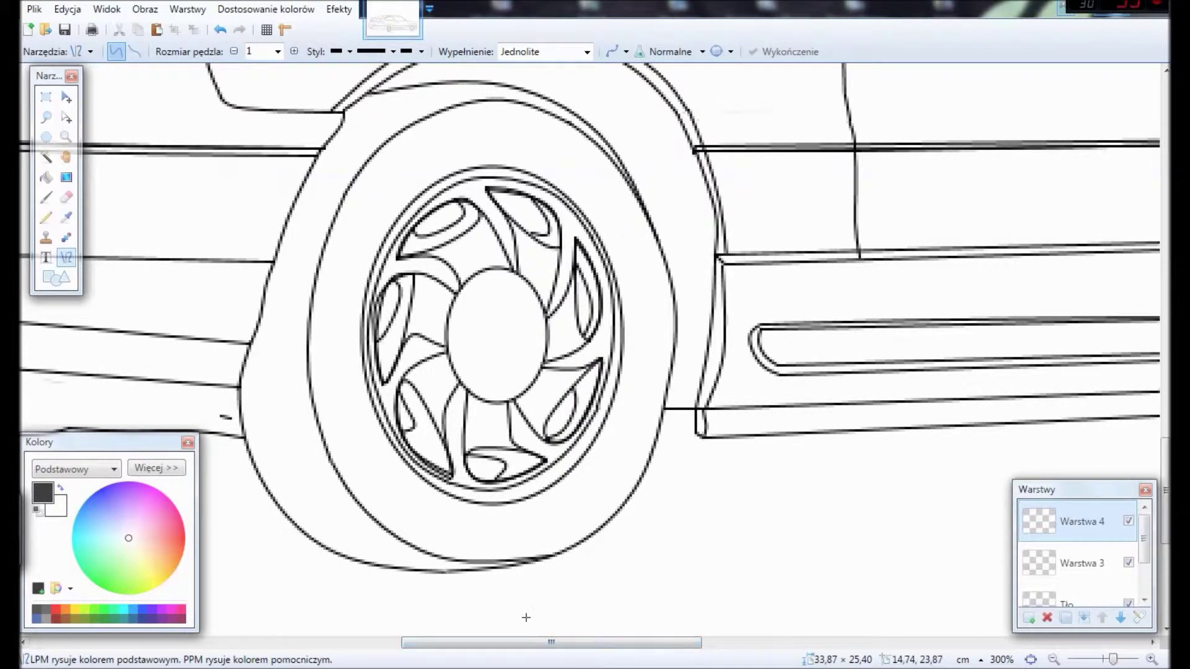
pyautogui.click(1029, 618)
pyautogui.moveTo(485, 189); pyautogui.dragTo(515, 270)
pyautogui.press('Return')
pyautogui.moveTo(397, 257); pyautogui.dragTo(456, 290)
pyautogui.press('Return')
pyautogui.moveTo(385, 388); pyautogui.dragTo(448, 349)
pyautogui.press('Return')
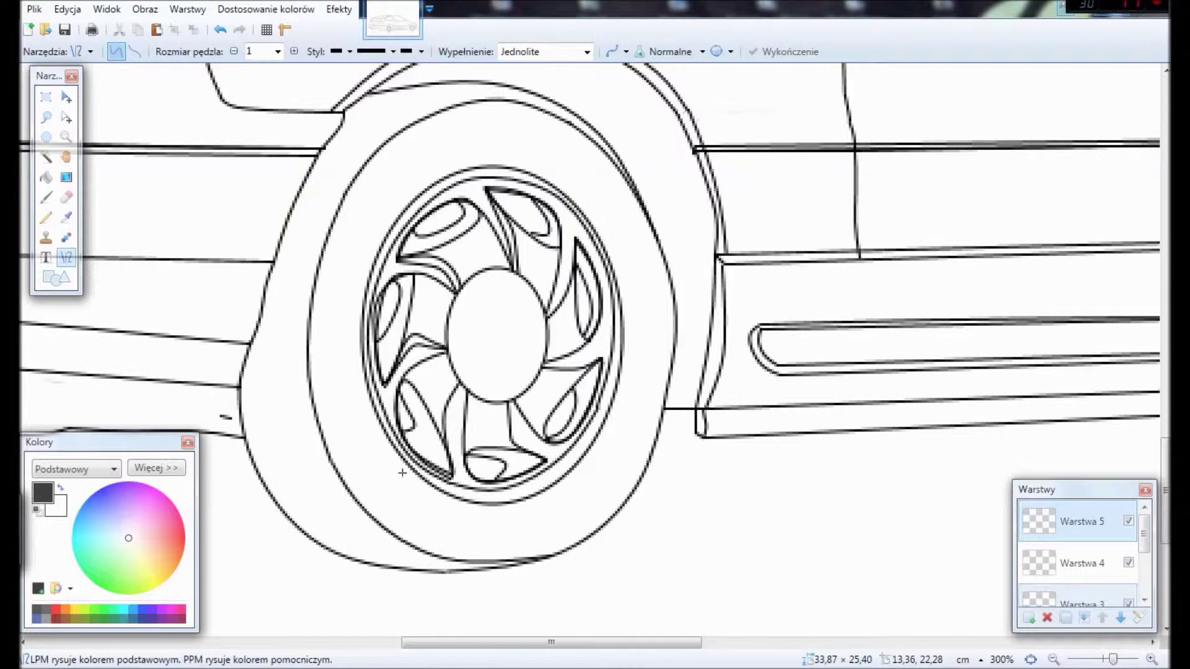
# Step: Draw a second curved line along the rear wheel's forward and lower-forward spokes on Warstwa 5
pyautogui.moveTo(573, 239); pyautogui.dragTo(548, 315)
pyautogui.press('Return')
pyautogui.moveTo(515, 405); pyautogui.dragTo(549, 441)
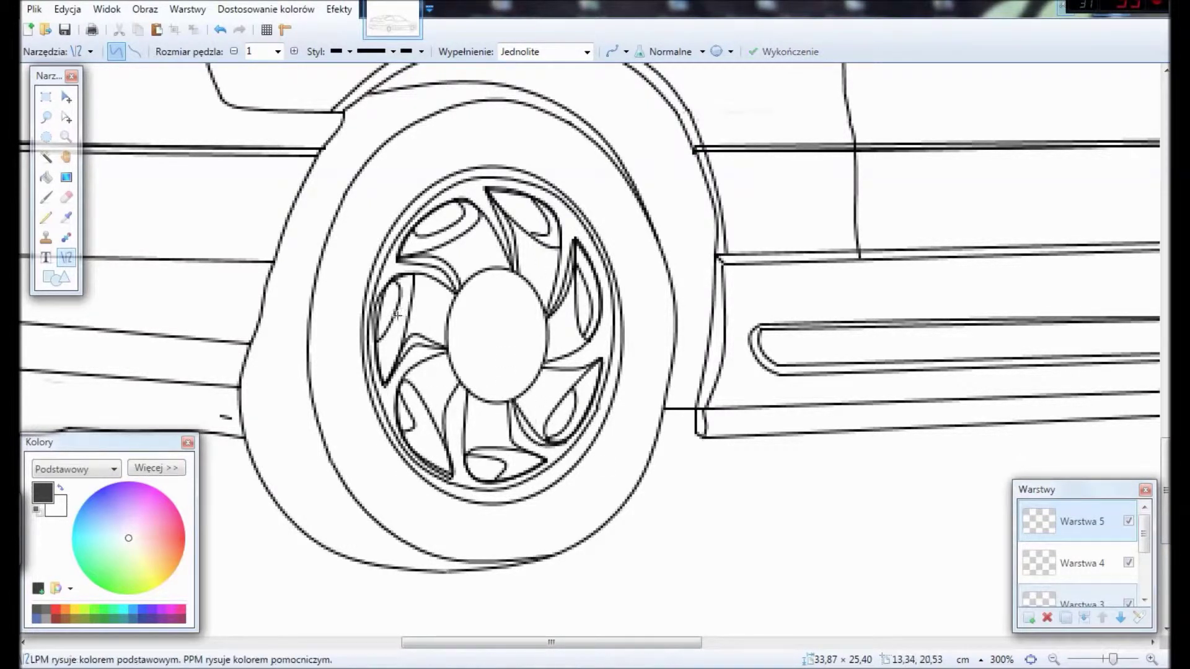
# Step: Add a new layer, Warstwa 6, and draw an ellipse about 2.49 × 3.25 cm around the rear wheel's spoke slots
pyautogui.hscroll(3, 400, 379)
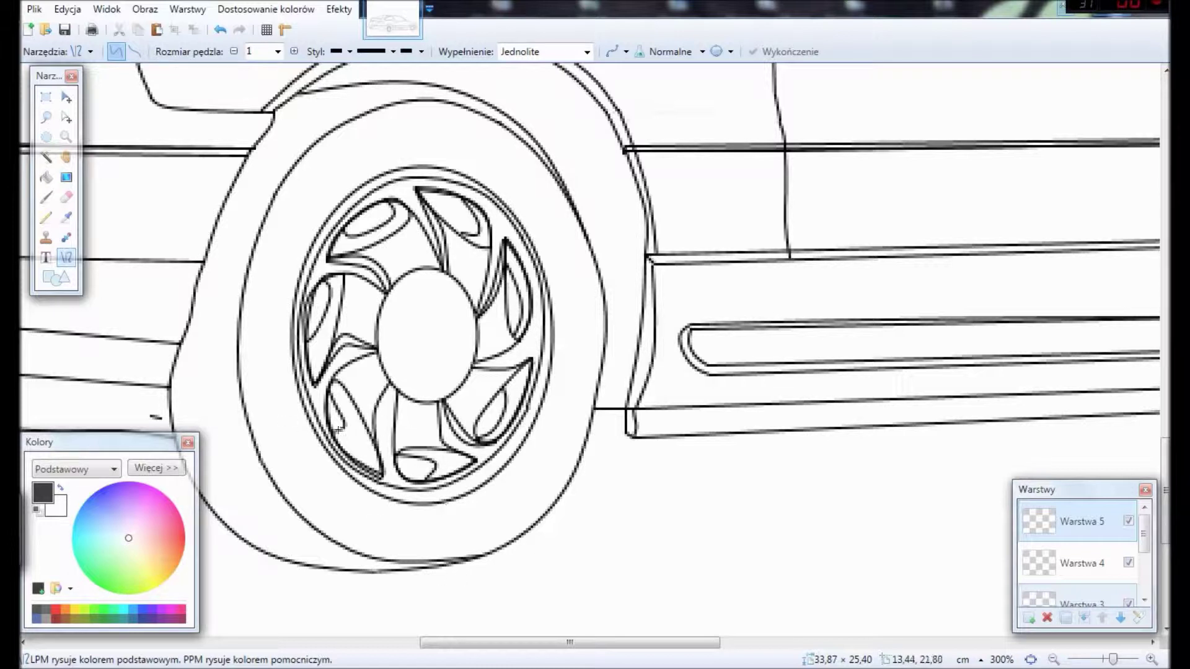
pyautogui.hotkey('ctrl', 'shift', 'n')
pyautogui.press('o')
pyautogui.moveTo(333, 225); pyautogui.dragTo(533, 477)
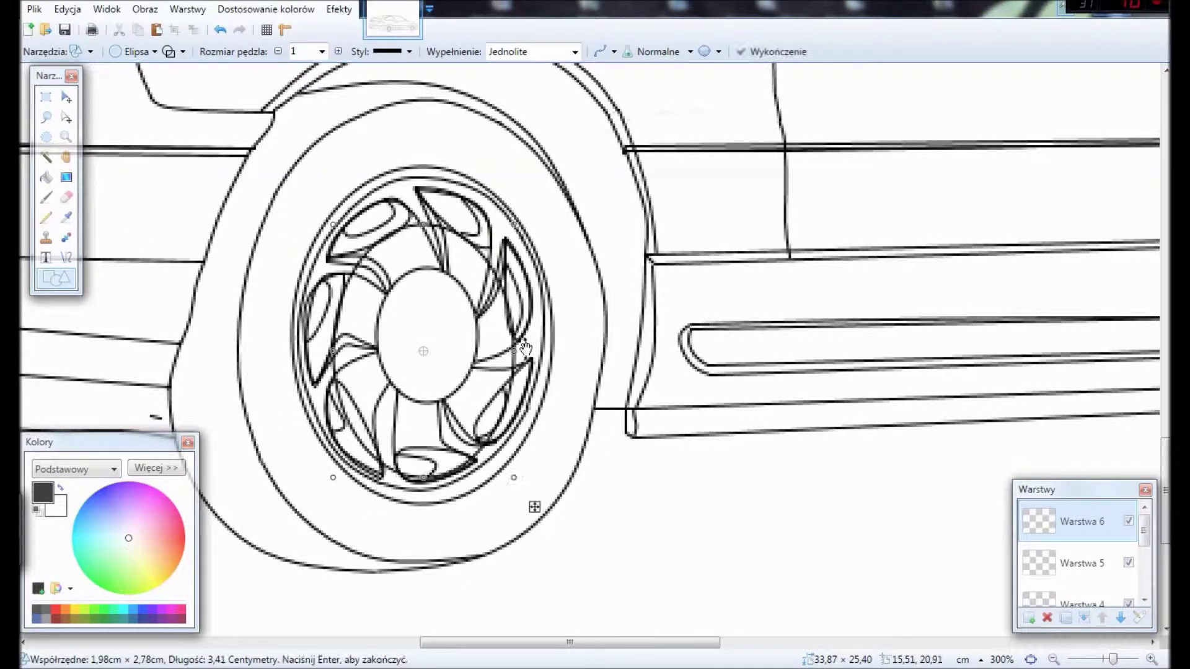
pyautogui.moveTo(535, 352); pyautogui.dragTo(305, 336)
pyautogui.moveTo(434, 478); pyautogui.dragTo(419, 485)
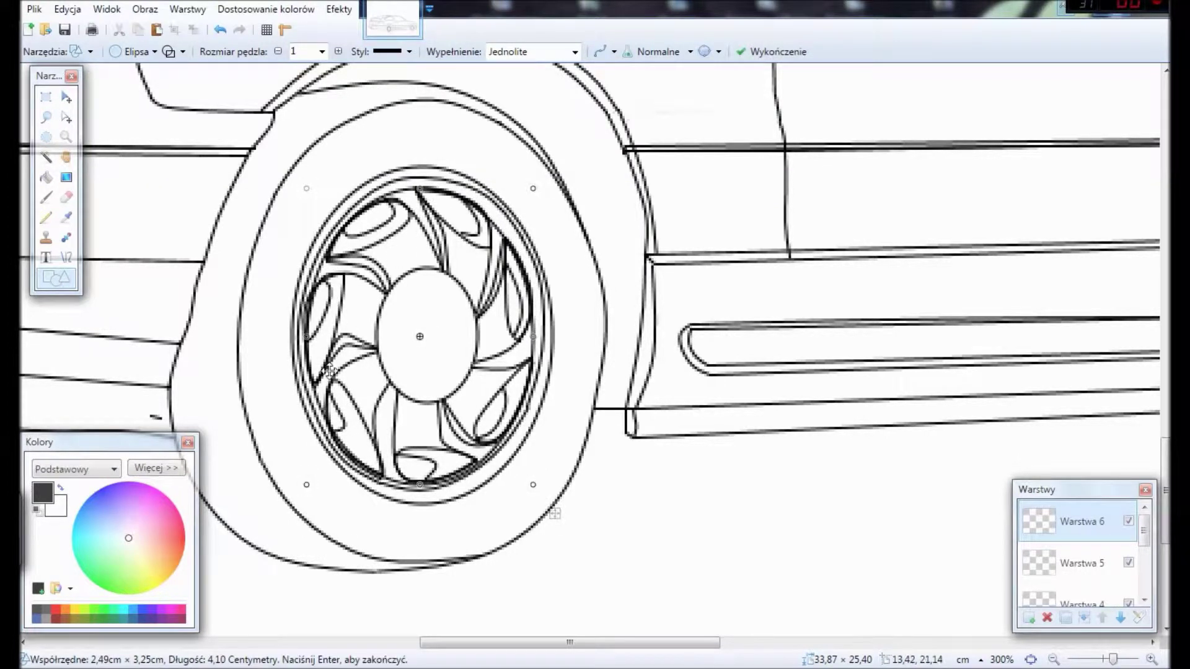
pyautogui.press('Return')
# Step: Erase the old inner rim line around the rear wheel's spoke slots on the Tło layer with a size 1 eraser
pyautogui.scroll(-3, 1086, 541)
pyautogui.click(1081, 544)
pyautogui.press('e')
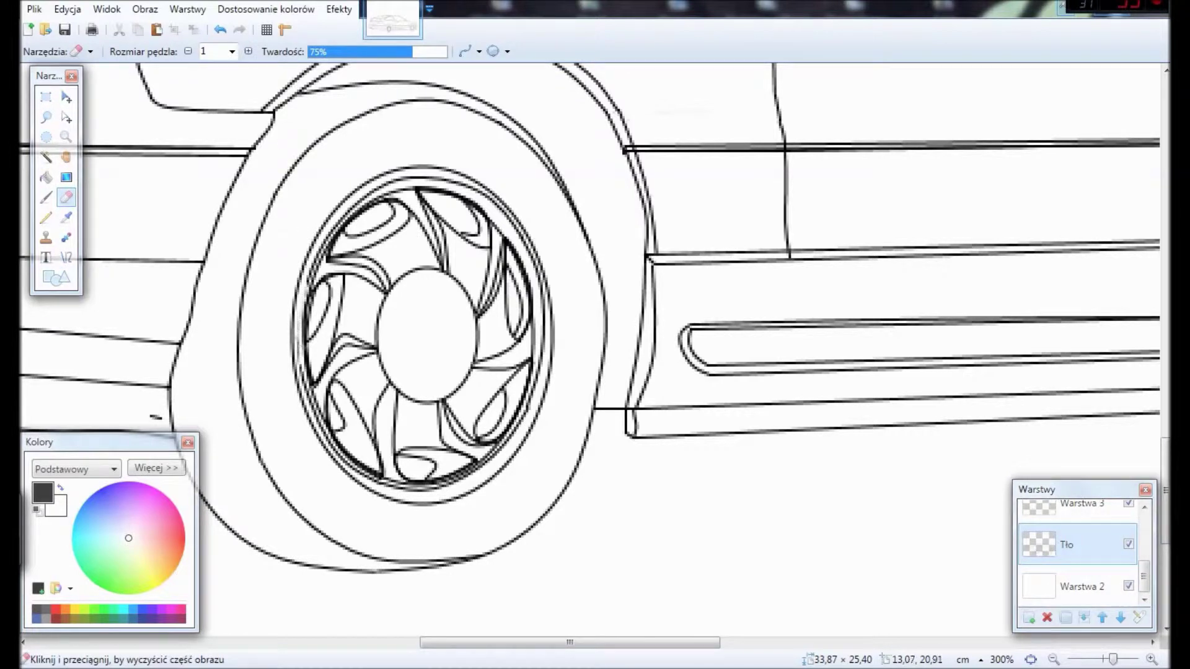
pyautogui.press('[')
pyautogui.press('[')
pyautogui.press('[')
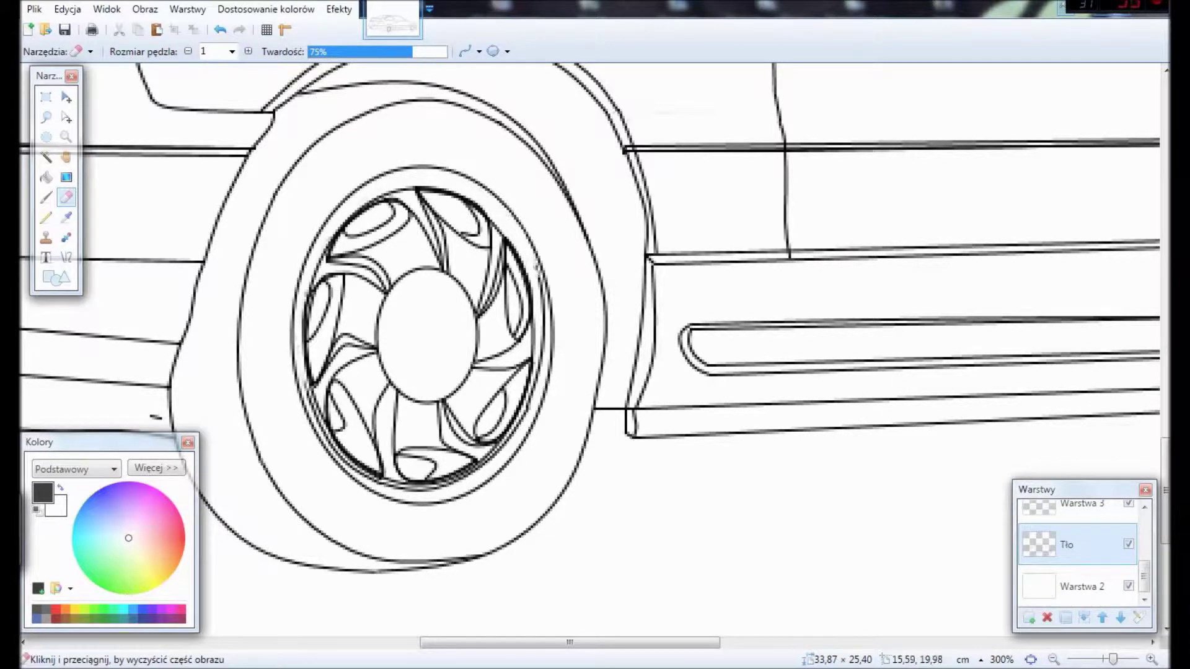
pyautogui.scroll(2, 434, 470)
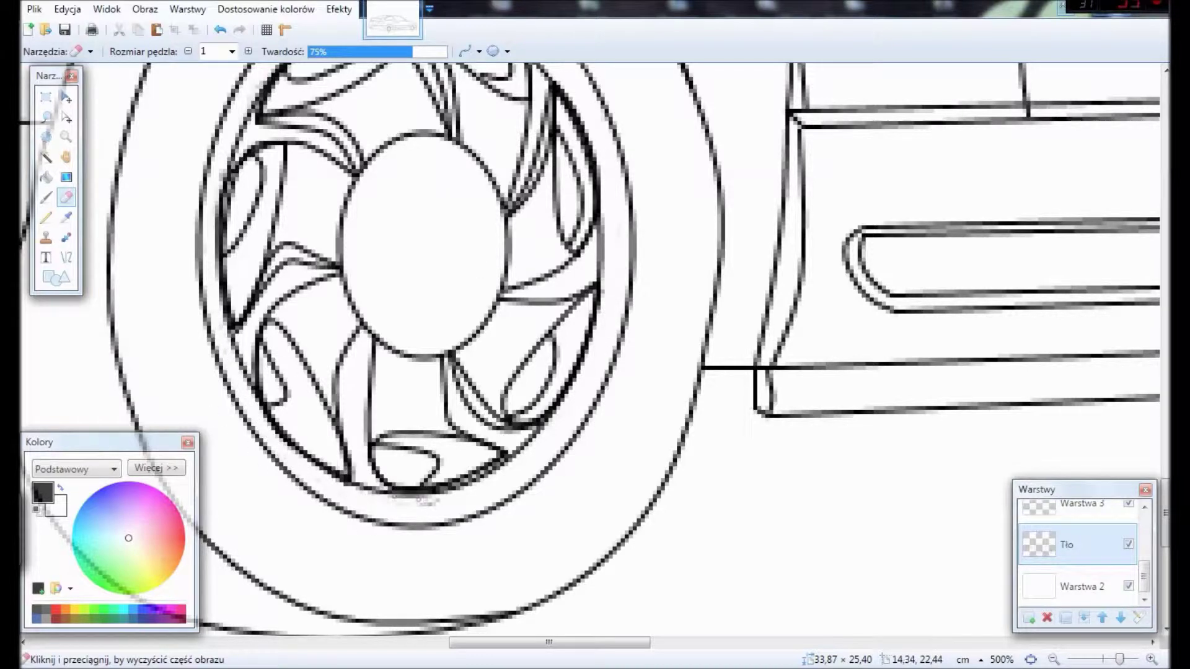
pyautogui.scroll(2, 744, 496)
pyautogui.scroll(-1, 620, 558)
# Step: On Warstwa 5, draw curved spoke edges from the front wheel's upper and upper-forward rim slots to the hub
pyautogui.moveTo(602, 643); pyautogui.dragTo(990, 644)
pyautogui.scroll(3, 1053, 558)
pyautogui.scroll(3, 1119, 598)
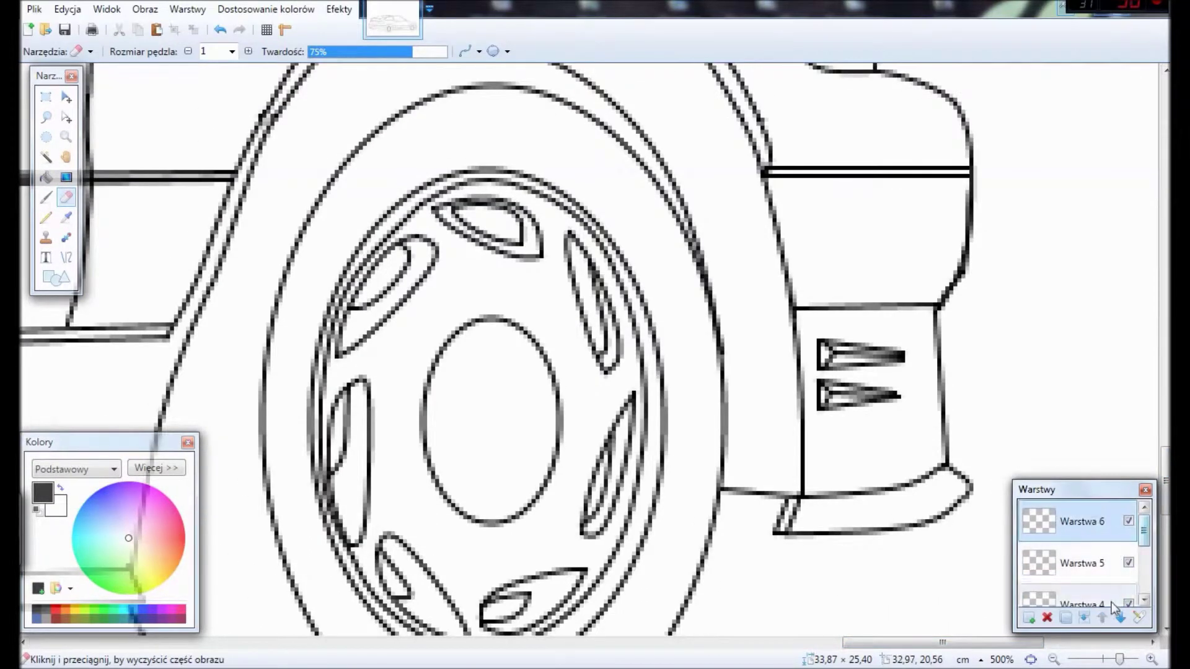
pyautogui.scroll(3, 1079, 558)
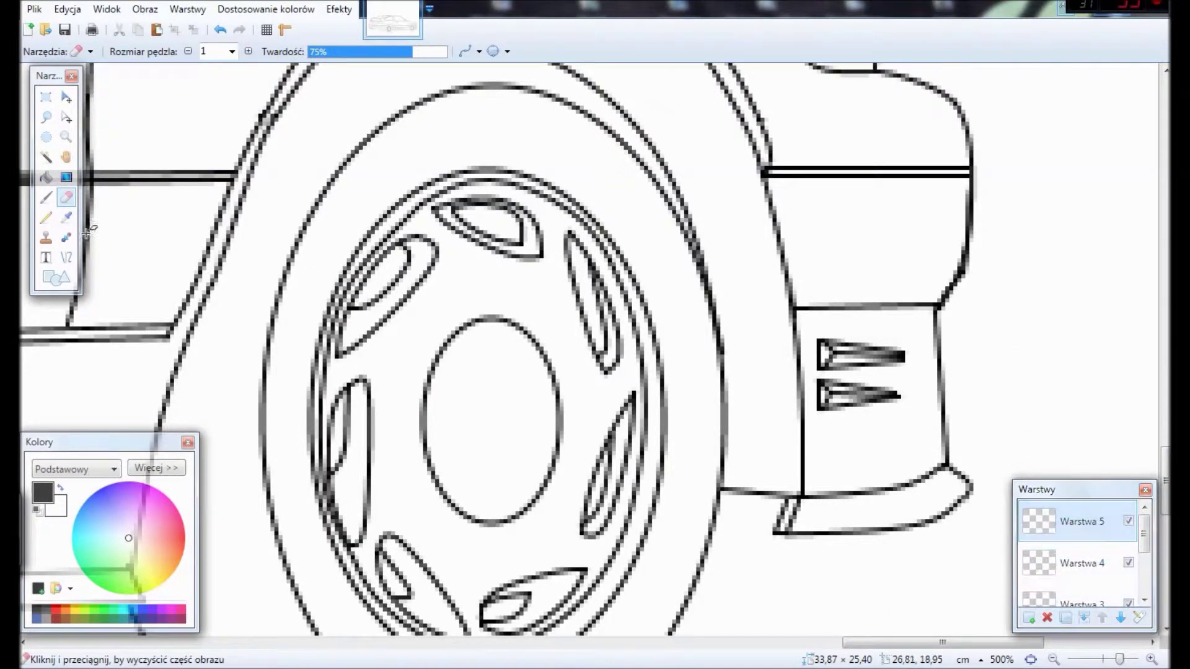
pyautogui.click(67, 257)
pyautogui.moveTo(429, 204); pyautogui.dragTo(489, 322)
pyautogui.moveTo(471, 267); pyautogui.dragTo(541, 349)
pyautogui.moveTo(471, 242)
pyautogui.mouseDown()
pyautogui.moveTo(521, 219)
pyautogui.moveTo(546, 372)
pyautogui.mouseUp()
pyautogui.moveTo(556, 291); pyautogui.dragTo(570, 293)
pyautogui.moveTo(551, 329); pyautogui.dragTo(561, 331)
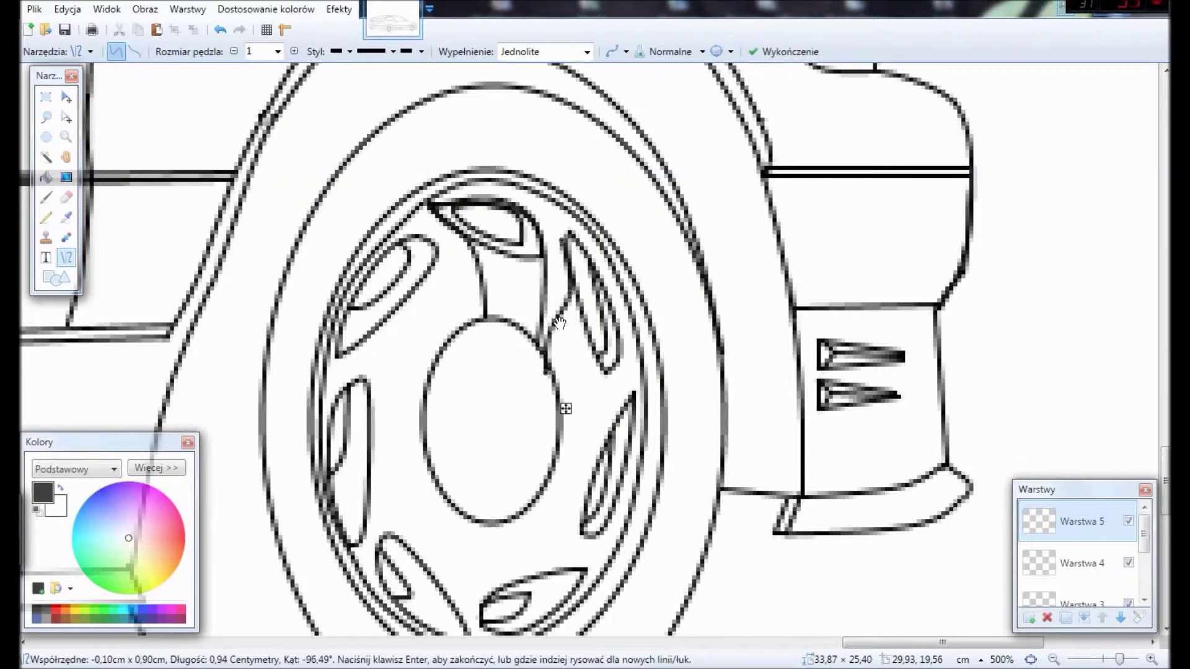
pyautogui.moveTo(546, 372); pyautogui.dragTo(617, 365)
pyautogui.press('Return')
# Step: Draw curved spoke edges from the front wheel's forward and lower rim slots to the hub
pyautogui.scroll(-3, 512, 231)
pyautogui.moveTo(560, 289); pyautogui.dragTo(634, 248)
pyautogui.moveTo(589, 301); pyautogui.dragTo(594, 359)
pyautogui.press('Return')
pyautogui.moveTo(505, 375); pyautogui.dragTo(586, 426)
pyautogui.hotkey('ctrl', 'z')
pyautogui.moveTo(470, 374)
pyautogui.mouseDown()
pyautogui.moveTo(586, 425)
pyautogui.moveTo(471, 496)
pyautogui.moveTo(459, 374)
pyautogui.mouseUp()
pyautogui.moveTo(459, 428); pyautogui.dragTo(451, 455)
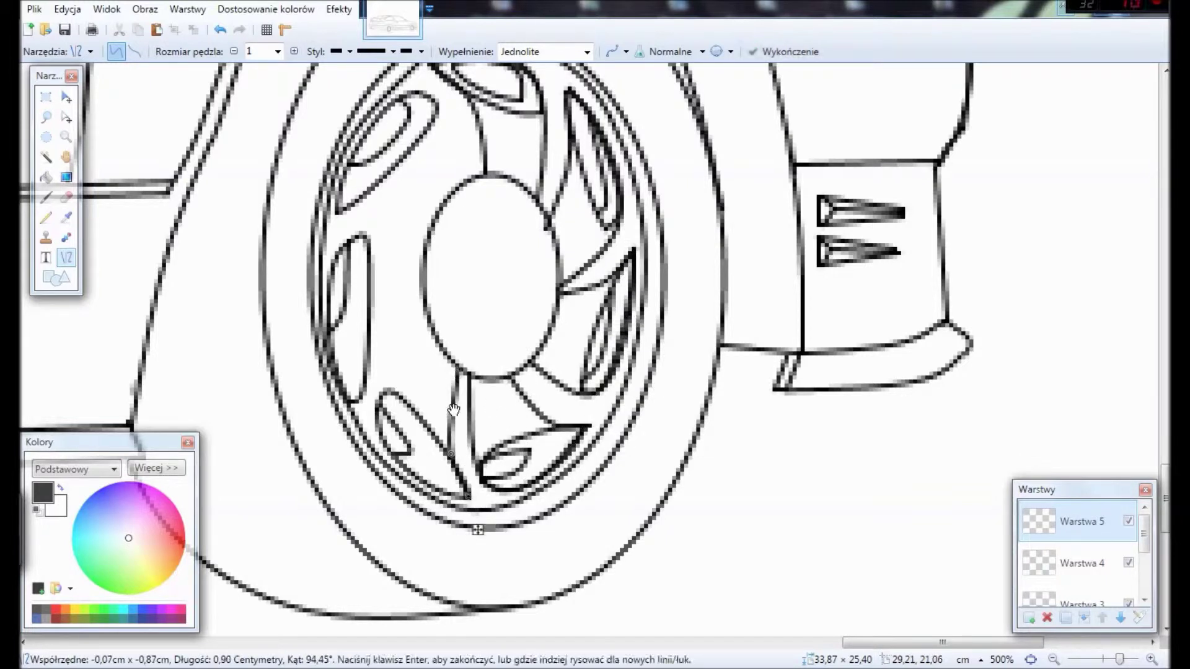
# Step: Draw the remaining curved spoke edges joining the front wheel's rearward rim slots to the hub
pyautogui.moveTo(469, 498); pyautogui.dragTo(432, 332)
pyautogui.moveTo(450, 415)
pyautogui.mouseDown()
pyautogui.moveTo(375, 413)
pyautogui.moveTo(432, 225)
pyautogui.mouseUp()
pyautogui.moveTo(378, 366); pyautogui.dragTo(340, 361)
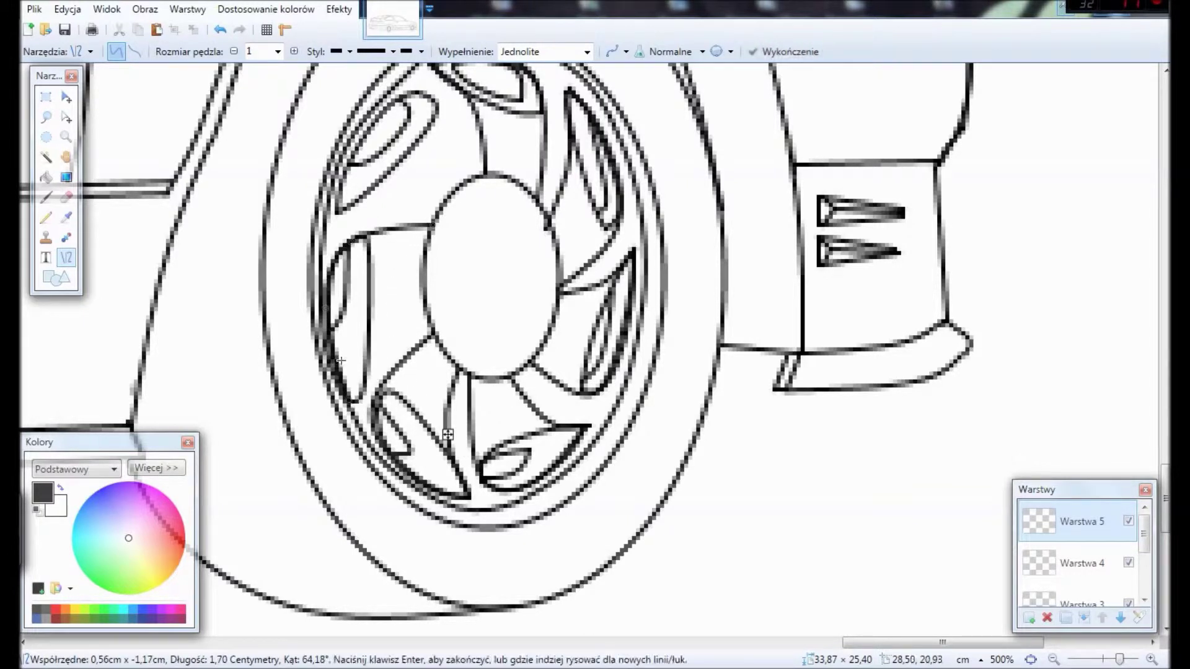
pyautogui.moveTo(353, 401); pyautogui.dragTo(427, 327)
pyautogui.moveTo(395, 191)
pyautogui.mouseDown()
pyautogui.moveTo(440, 218)
pyautogui.moveTo(412, 203)
pyautogui.mouseUp()
pyautogui.scroll(3, 411, 203)
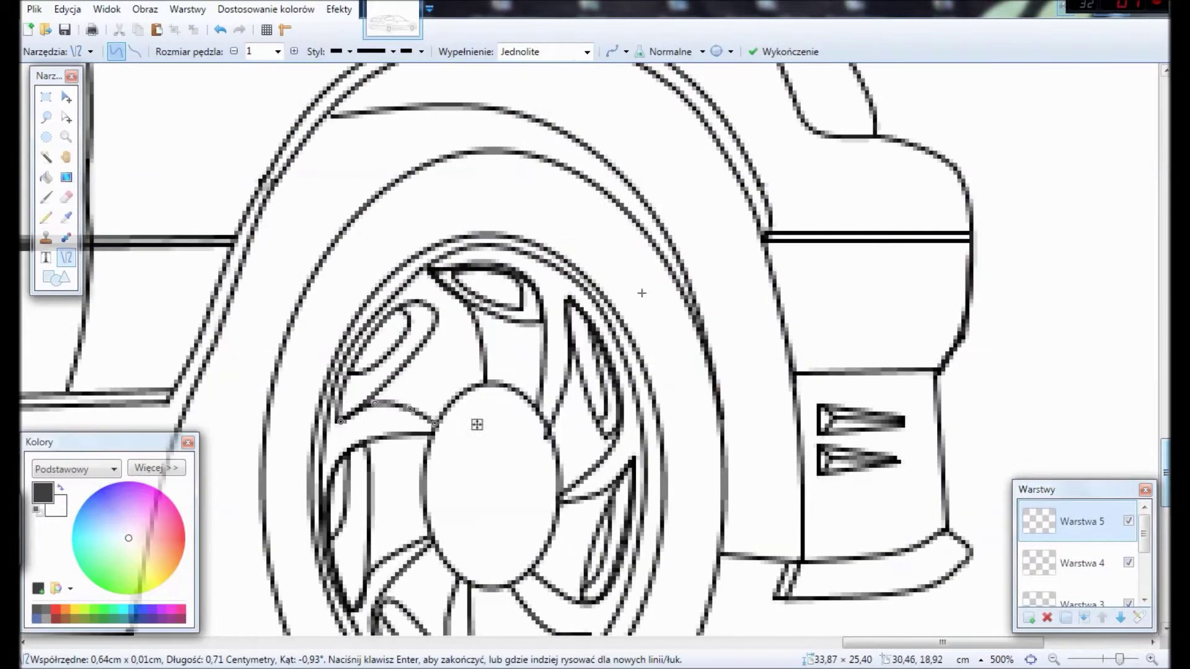
pyautogui.moveTo(359, 343); pyautogui.dragTo(422, 308)
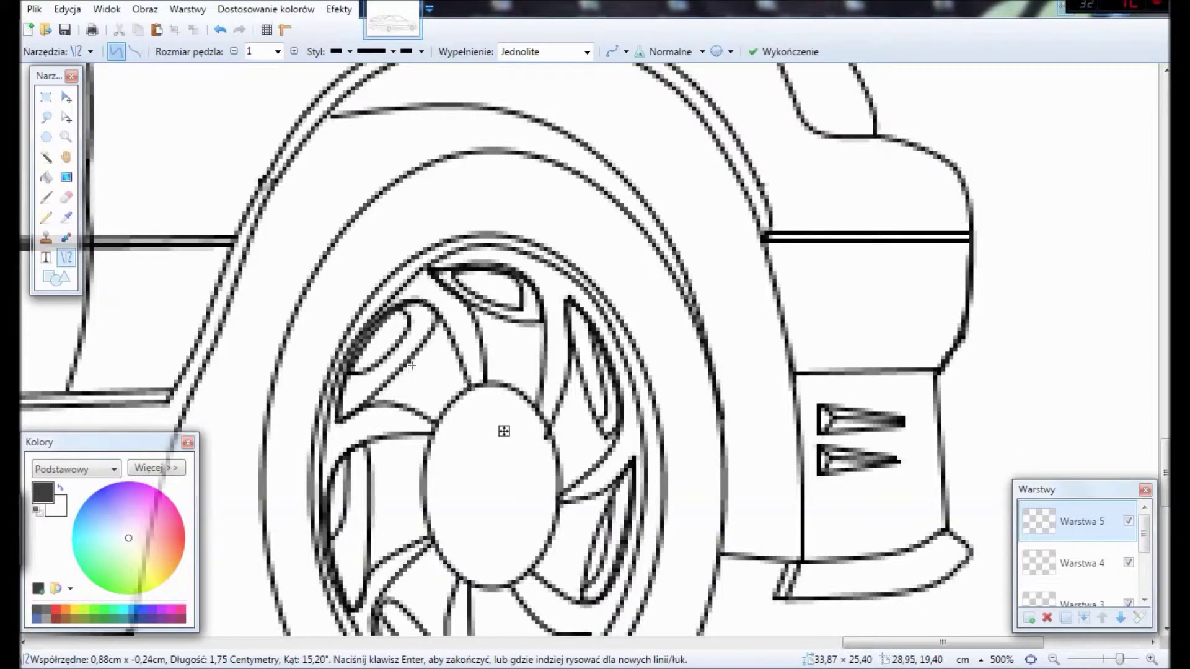
pyautogui.press('Return')
# Step: Draw a second curved line along each of the front wheel's spokes on Warstwa 6
pyautogui.scroll(-2, 434, 205)
pyautogui.moveTo(425, 129); pyautogui.dragTo(478, 242)
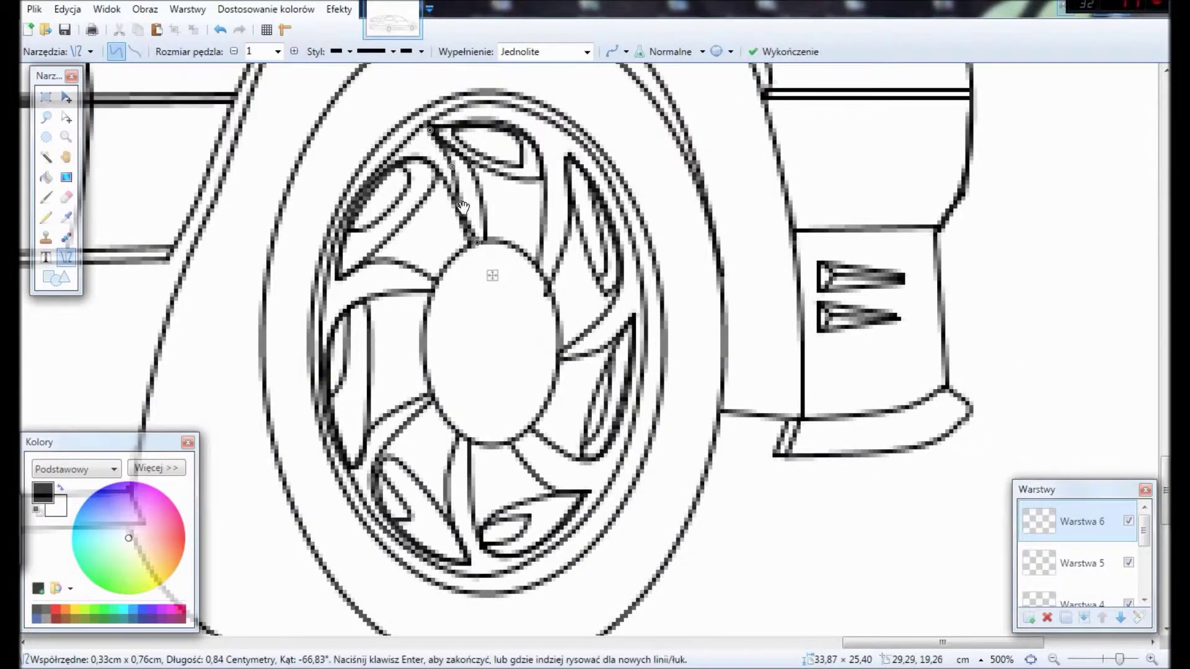
pyautogui.moveTo(565, 157); pyautogui.dragTo(546, 275)
pyautogui.press('Return')
pyautogui.moveTo(558, 357); pyautogui.dragTo(634, 316)
pyautogui.press('Return')
pyautogui.moveTo(429, 396); pyautogui.dragTo(361, 466)
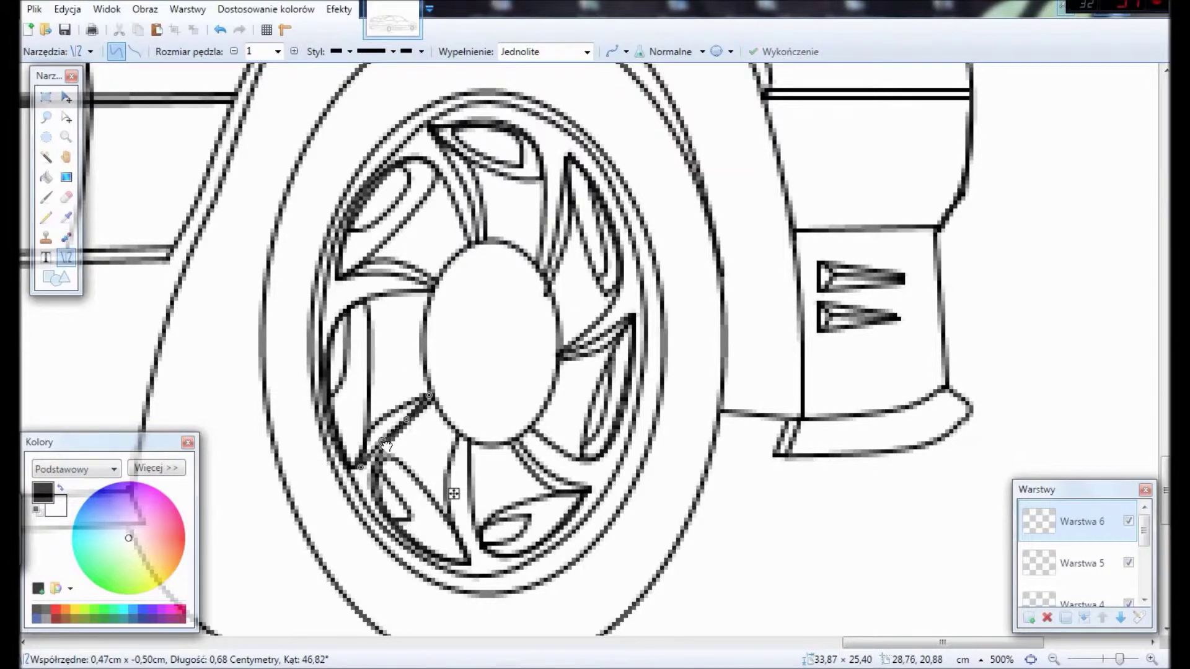
pyautogui.moveTo(458, 435); pyautogui.dragTo(473, 563)
pyautogui.press('Return')
# Step: Add a new layer, Warstwa 7, and draw an ellipse about 2.06 × 2.91 cm around the front wheel's spoke slots
pyautogui.hotkey('ctrl', 'shift', 'n')
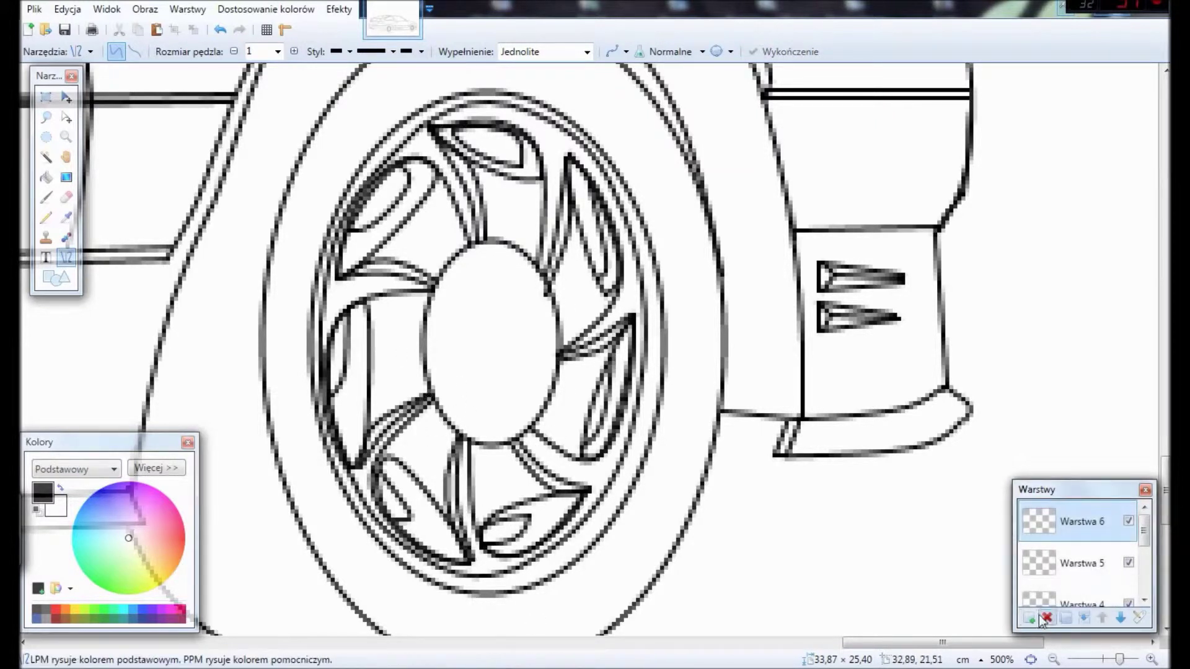
pyautogui.press('o')
pyautogui.moveTo(327, 120)
pyautogui.mouseDown()
pyautogui.moveTo(638, 579)
pyautogui.moveTo(636, 558)
pyautogui.mouseUp()
pyautogui.moveTo(628, 328); pyautogui.dragTo(625, 364)
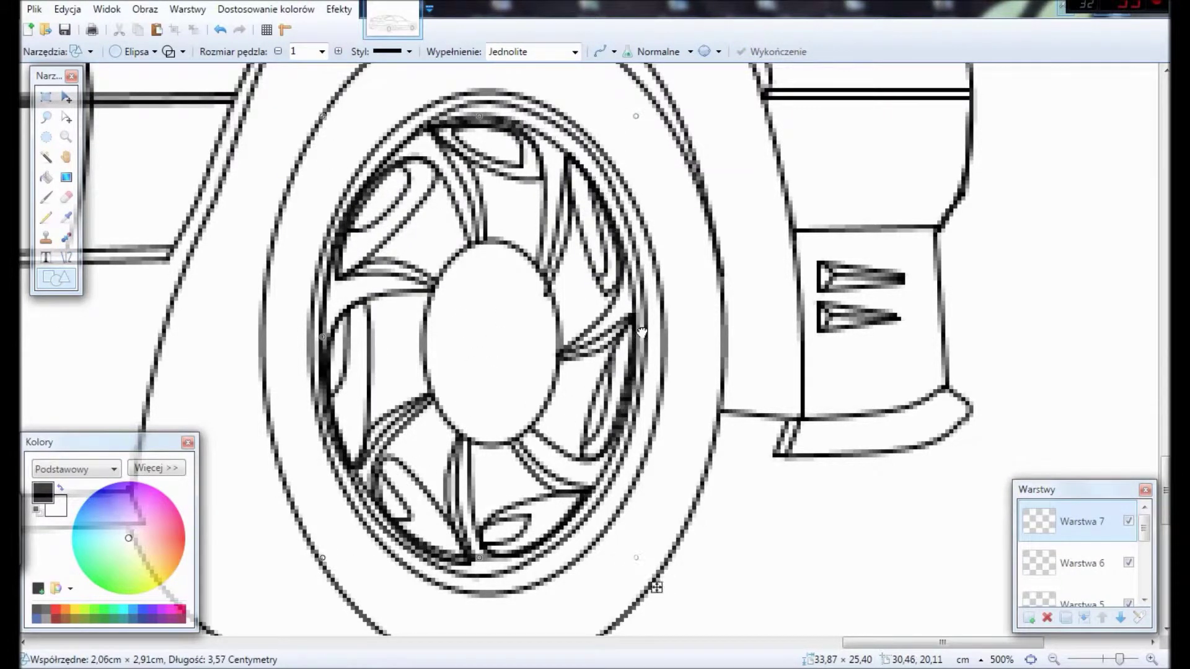
pyautogui.press('Return')
# Step: Erase the old inner rim line around the front wheel's spoke slots on the Tło layer
pyautogui.scroll(-3, 1147, 538)
pyautogui.click(1079, 545)
pyautogui.press('e')
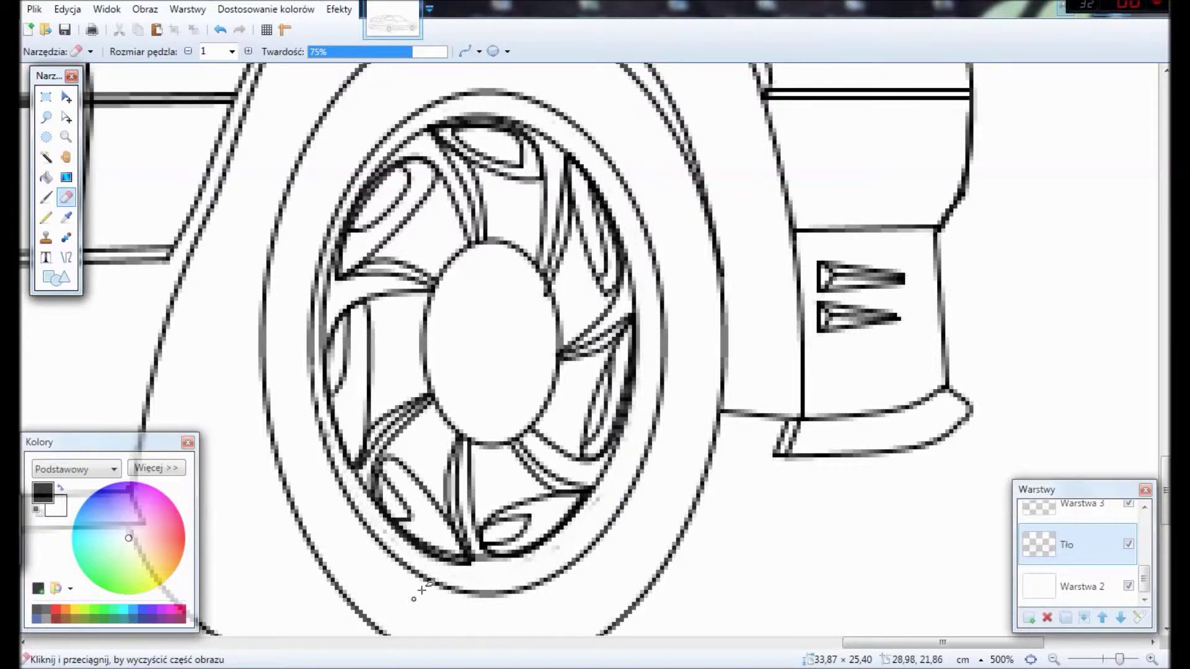
pyautogui.scroll(-8, 634, 295)
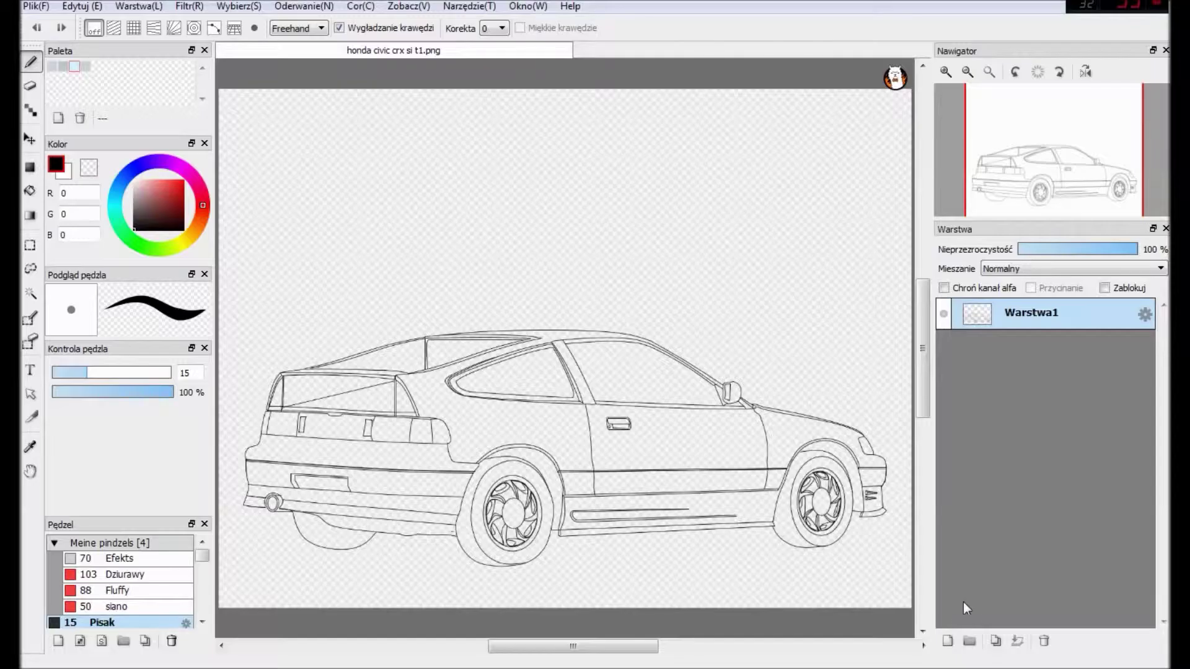
# Step: In FireAlpaca, add a layer, Warstwa2, beneath the line art and fill the background around the car with white
pyautogui.click(948, 641)
pyautogui.moveTo(1032, 312); pyautogui.dragTo(1032, 345)
pyautogui.press('g')
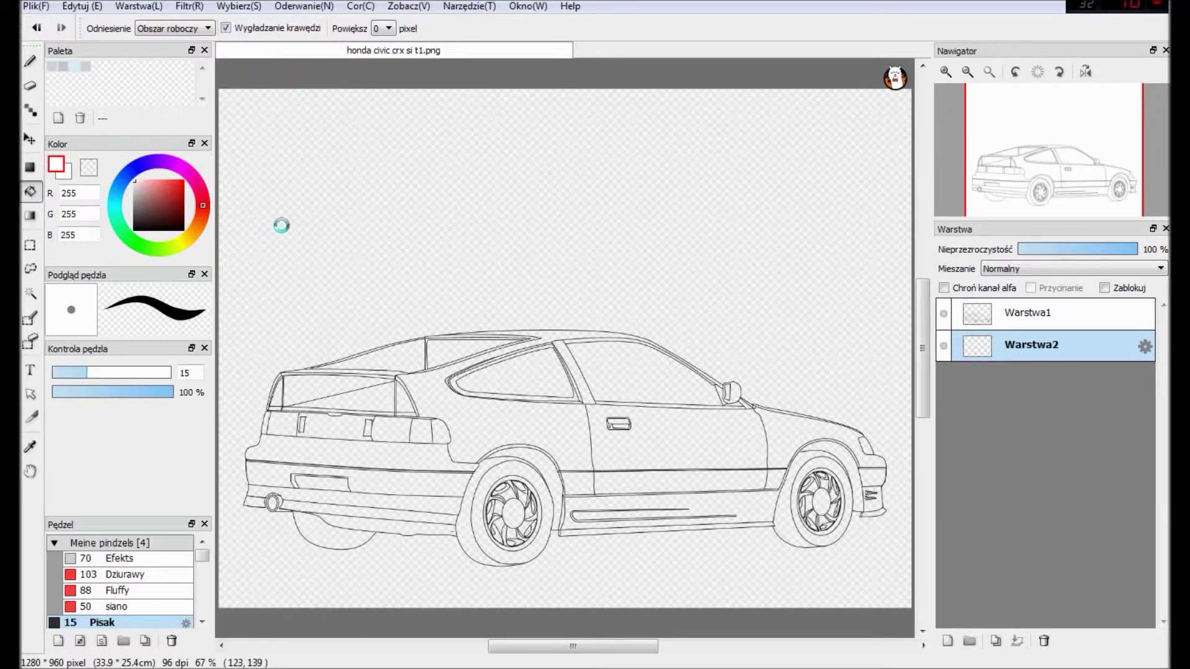
pyautogui.click(281, 225)
# Step: Add layer Warstwa3 above Warstwa2 and fill the roof, door, fenders and upper rear bumper with blue, RGB 67, 162, 215
pyautogui.hotkey('ctrl', 'shift', 'n')
pyautogui.click(1029, 345)
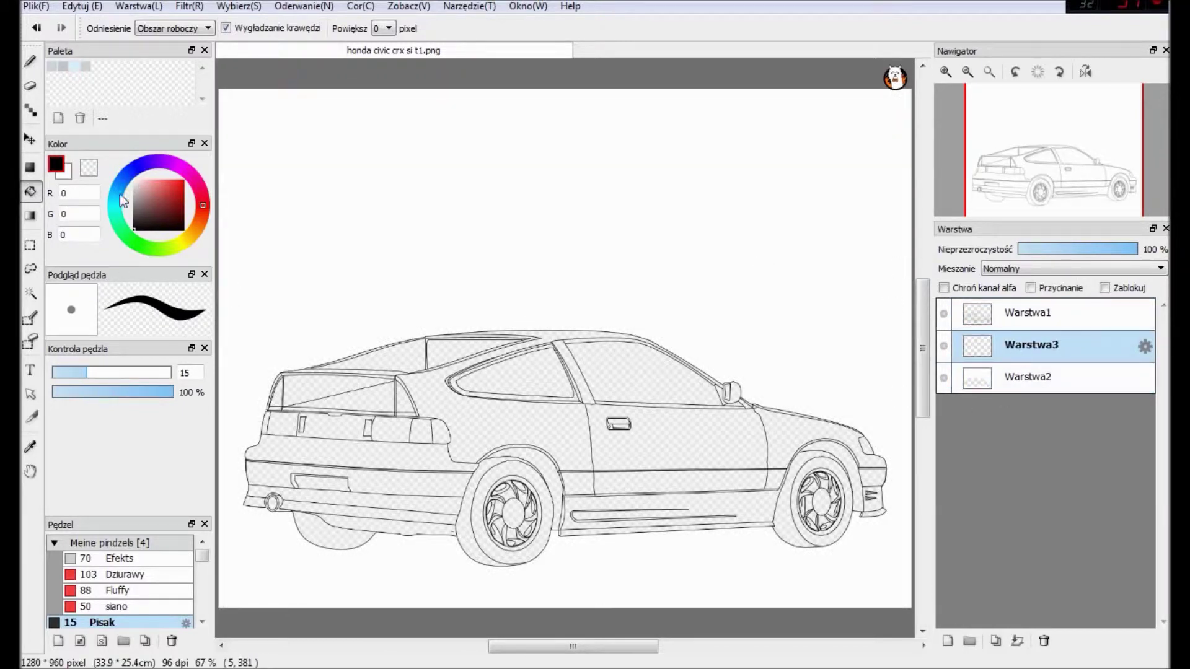
pyautogui.click(118, 189)
pyautogui.click(168, 188)
pyautogui.click(645, 341)
pyautogui.click(737, 432)
pyautogui.click(347, 453)
pyautogui.click(347, 400)
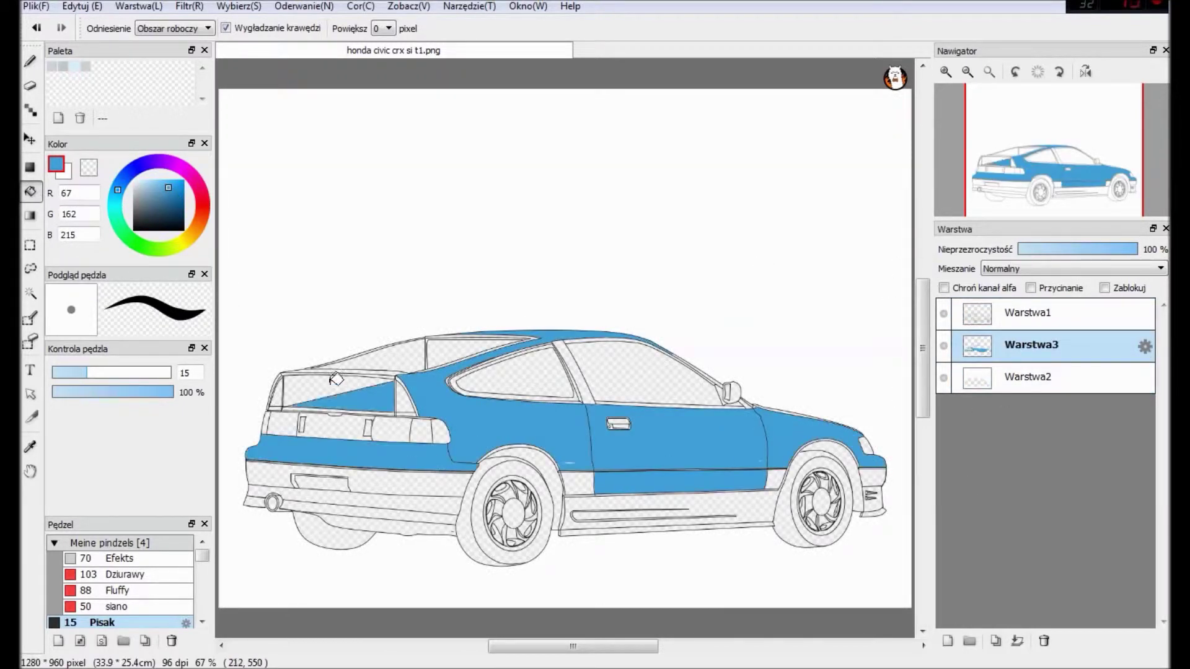
# Step: Fill the sloping rear hatch, the rest of the rear panel, the lower rear bumper bands and the side sill with the same blue
pyautogui.click(372, 356)
pyautogui.click(310, 390)
pyautogui.click(396, 508)
pyautogui.click(353, 514)
pyautogui.click(253, 503)
pyautogui.click(723, 493)
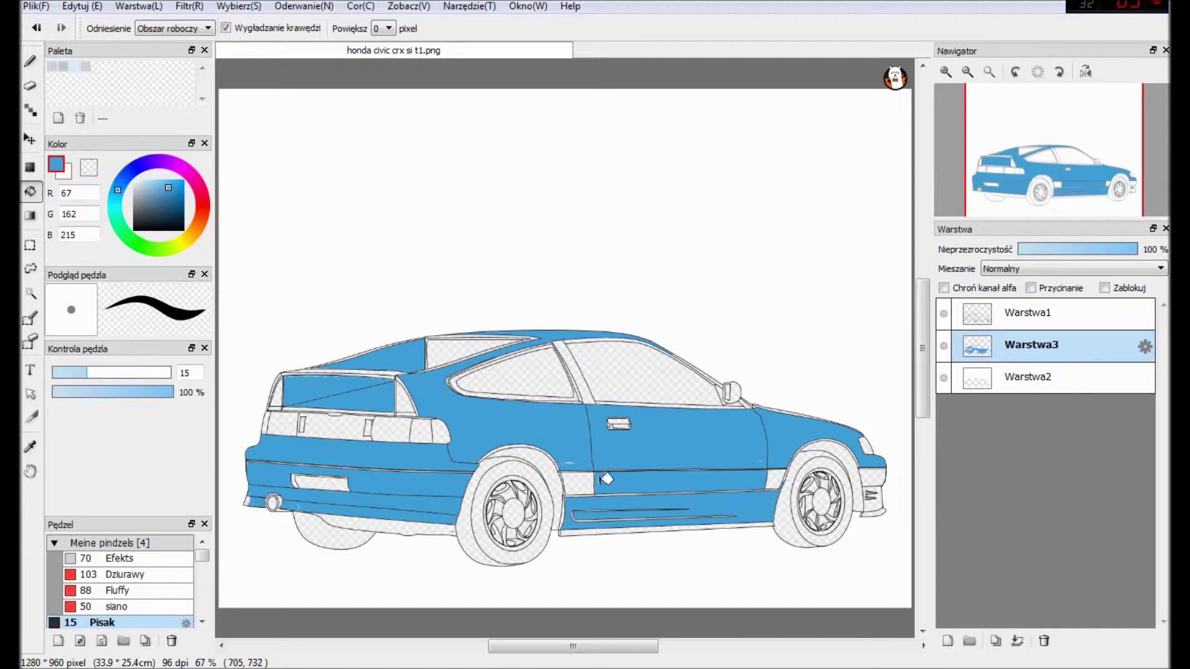
# Step: Brush blue over the small unfilled gaps around the rear bumper and set the brush size to 7.1
pyautogui.press('b')
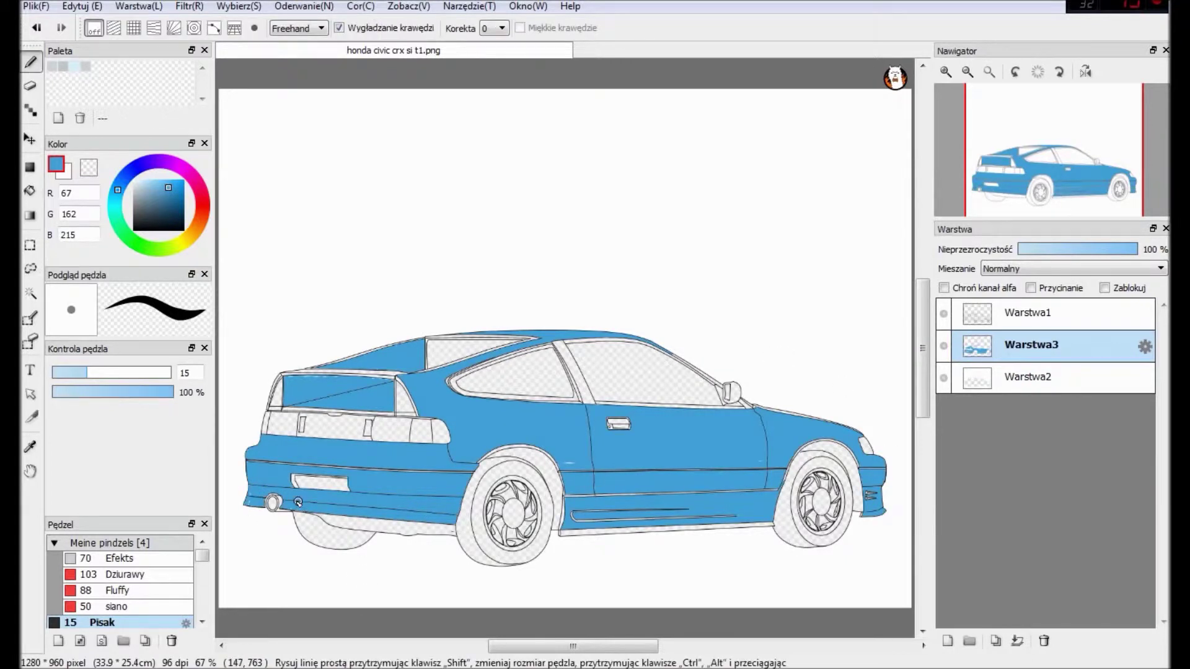
pyautogui.click(251, 500)
pyautogui.scroll(5, 292, 448)
pyautogui.scroll(-2, 341, 271)
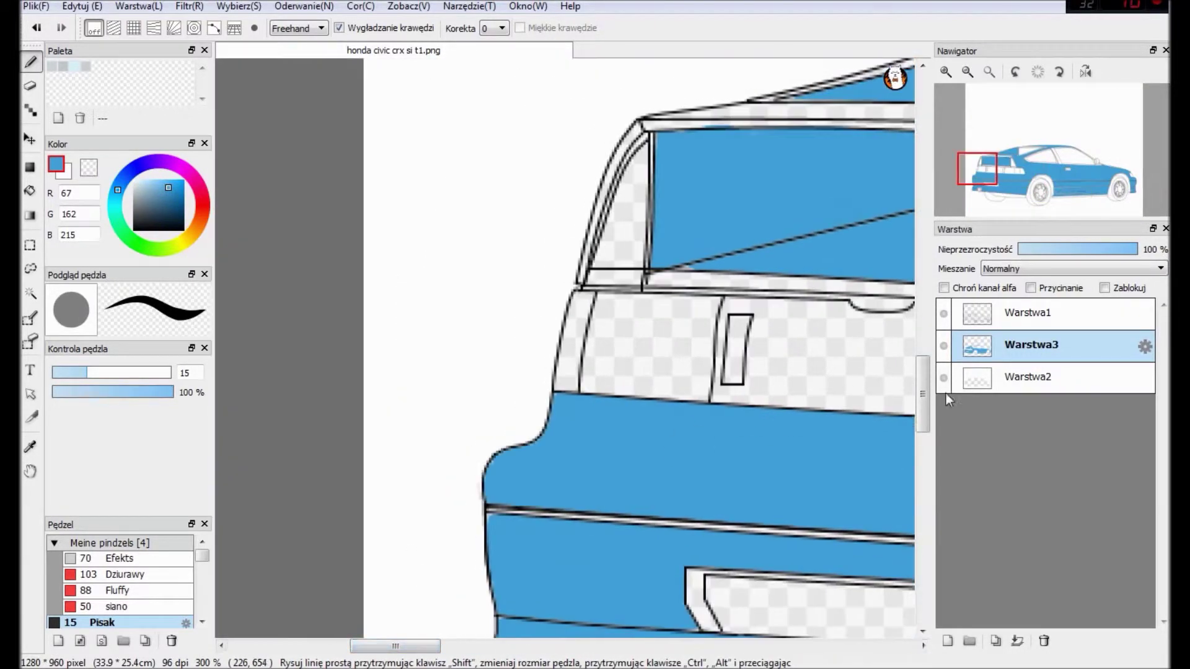
pyautogui.scroll(2, 510, 500)
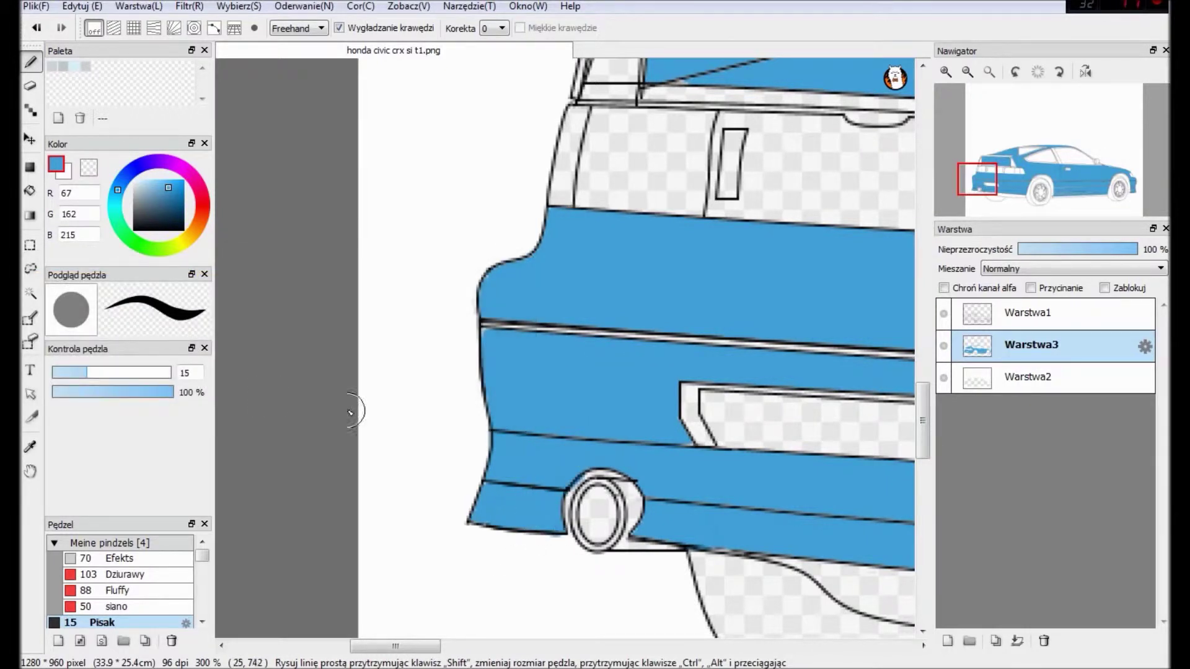
pyautogui.press('e')
pyautogui.press('b')
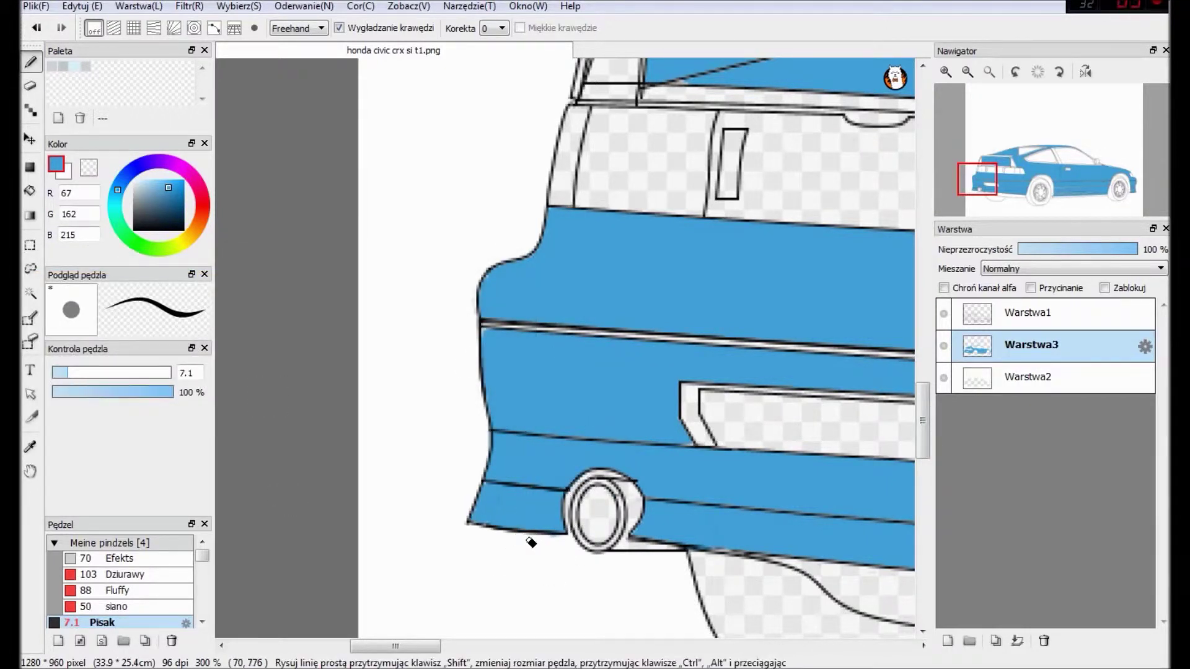
# Step: Add layer Warstwa4 beneath Warstwa3 and paint the rear bumper's moulding strip dark grey, RGB 45, 55, 61, up to the wheel arch
pyautogui.click(947, 641)
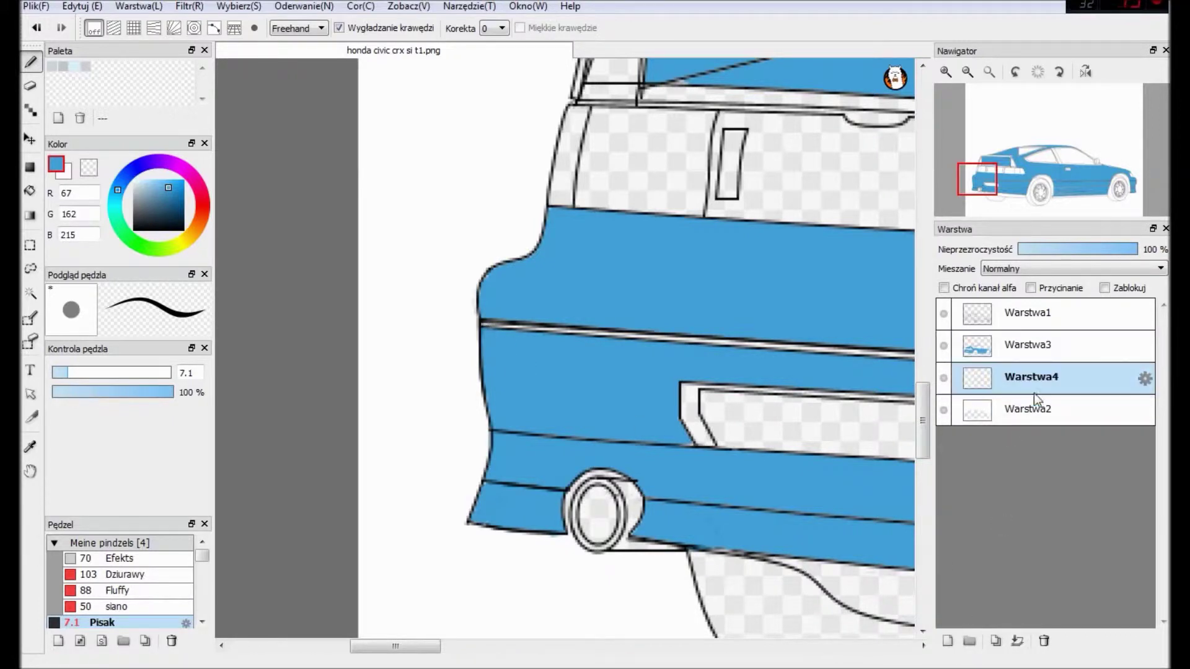
pyautogui.click(147, 218)
pyautogui.moveTo(542, 325)
pyautogui.mouseDown()
pyautogui.moveTo(853, 348)
pyautogui.moveTo(608, 355)
pyautogui.mouseUp()
pyautogui.moveTo(322, 344); pyautogui.dragTo(460, 340)
pyautogui.moveTo(626, 342); pyautogui.dragTo(829, 367)
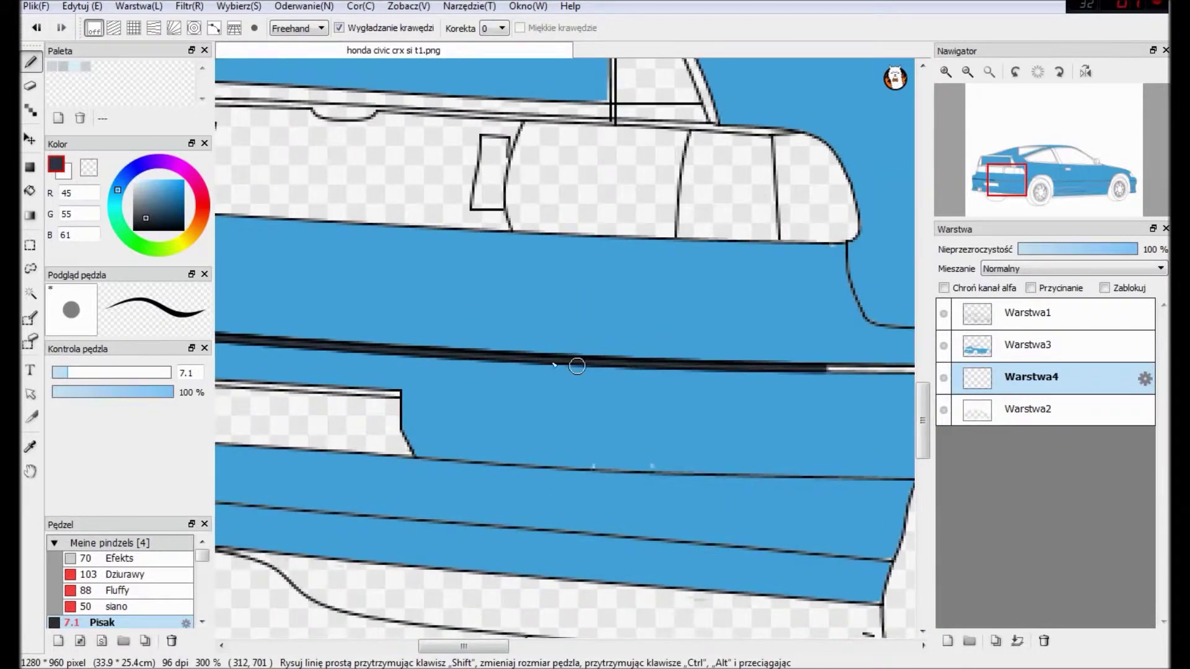
pyautogui.hscroll(5, 620, 347)
pyautogui.moveTo(588, 366); pyautogui.dragTo(726, 370)
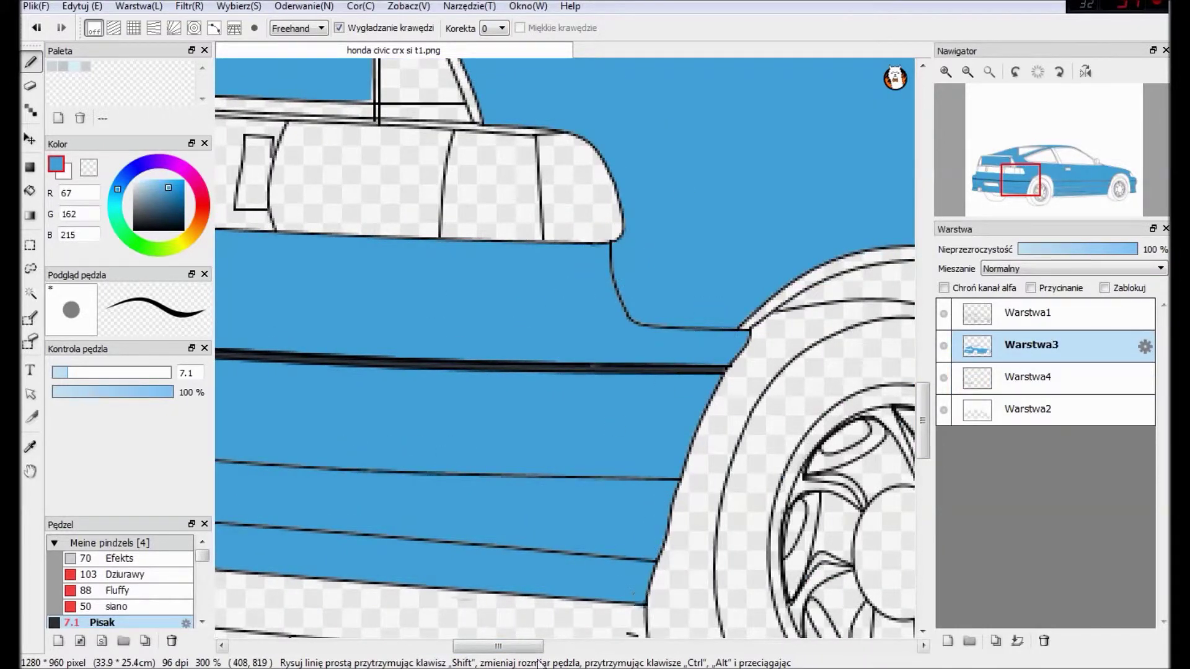
# Step: On layer Warstwa4, paint the side moulding strip near-black, RGB 22, 27, 30, from the rear wheel arch to the front bumper
pyautogui.hscroll(-10, 406, 509)
pyautogui.hscroll(20, 449, 215)
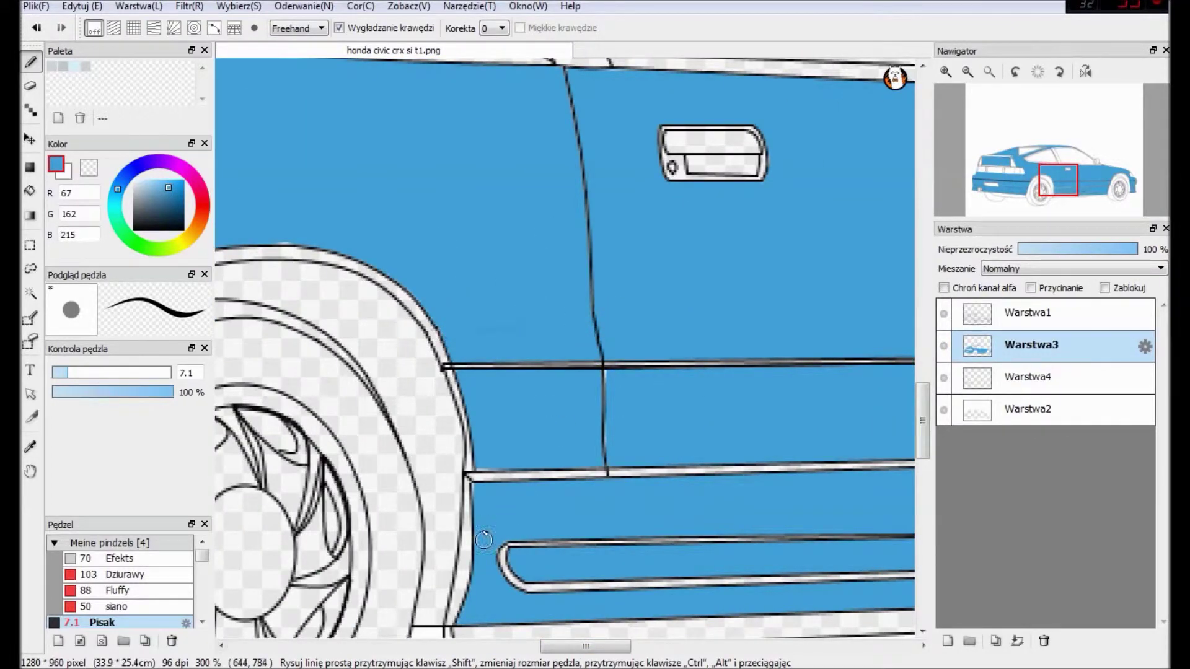
pyautogui.hscroll(-15, 497, 507)
pyautogui.click(1027, 377)
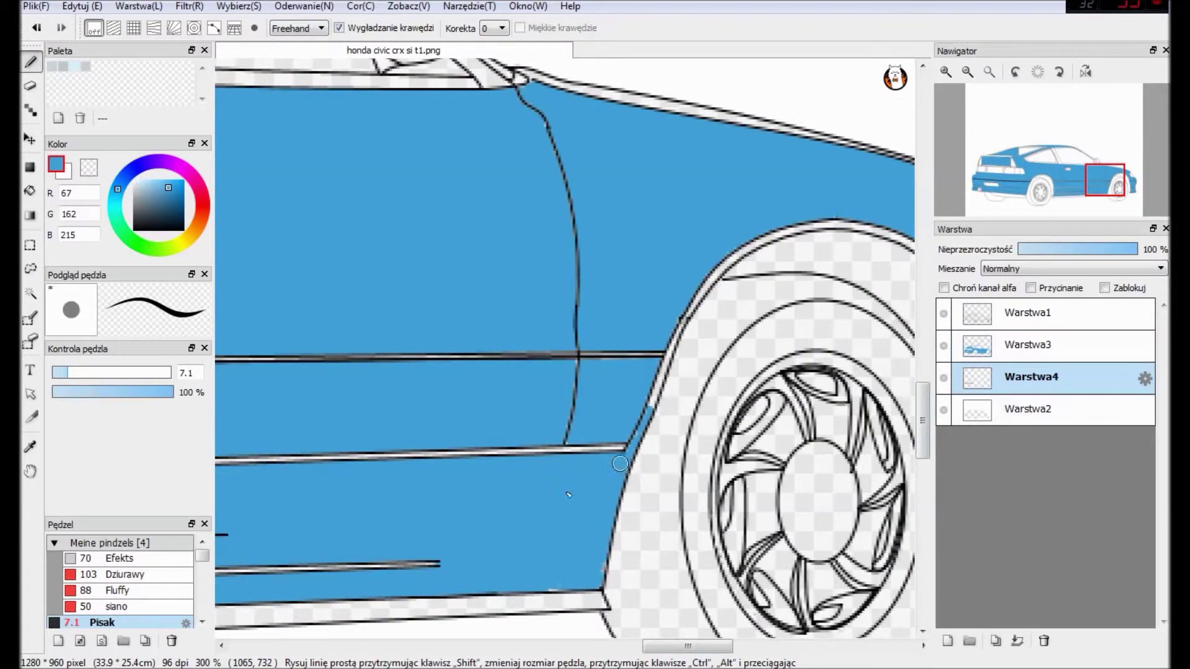
pyautogui.hscroll(-5, 417, 400)
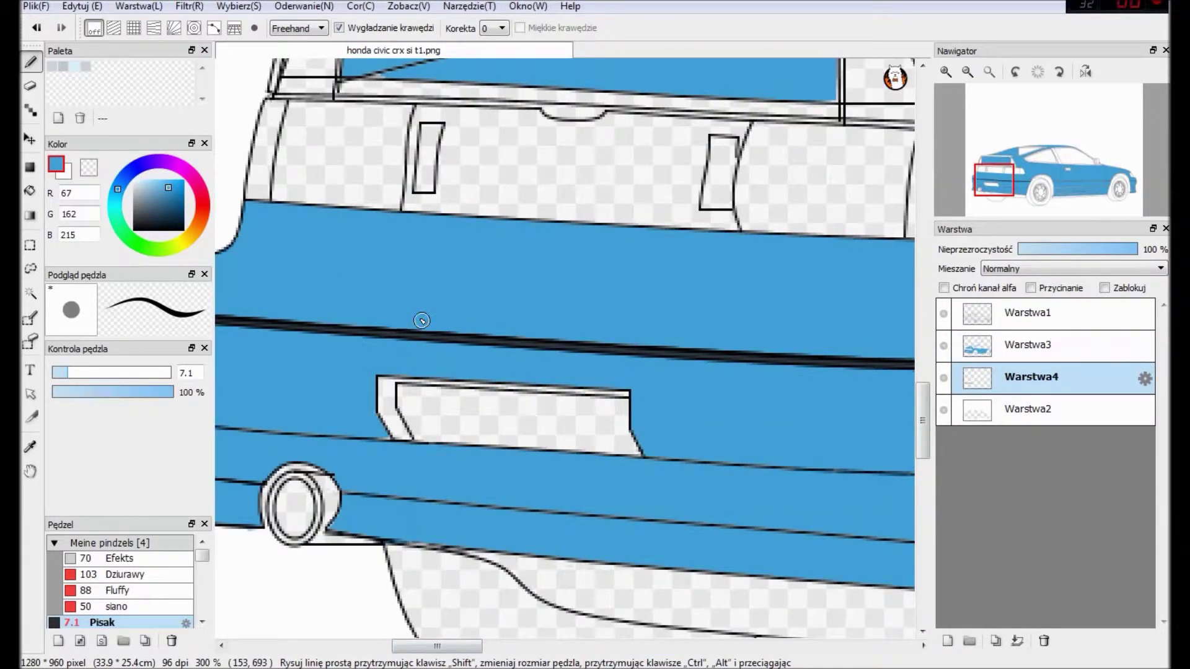
pyautogui.scroll(6, 371, 347)
pyautogui.keyDown('alt'); pyautogui.click(411, 518); pyautogui.keyUp('alt')
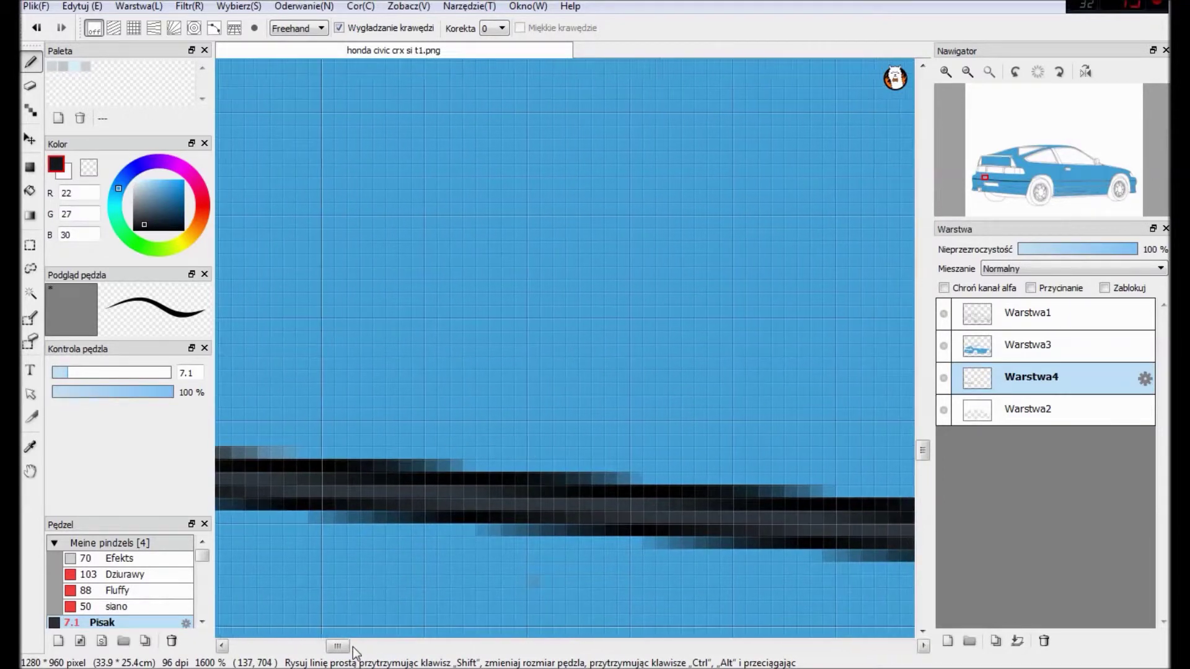
pyautogui.scroll(-6, 473, 481)
pyautogui.hscroll(10, 298, 468)
pyautogui.moveTo(308, 468); pyautogui.dragTo(902, 460)
pyautogui.hscroll(5, 902, 461)
pyautogui.moveTo(731, 458); pyautogui.dragTo(700, 460)
pyautogui.hscroll(10, 700, 460)
pyautogui.moveTo(518, 459); pyautogui.dragTo(544, 457)
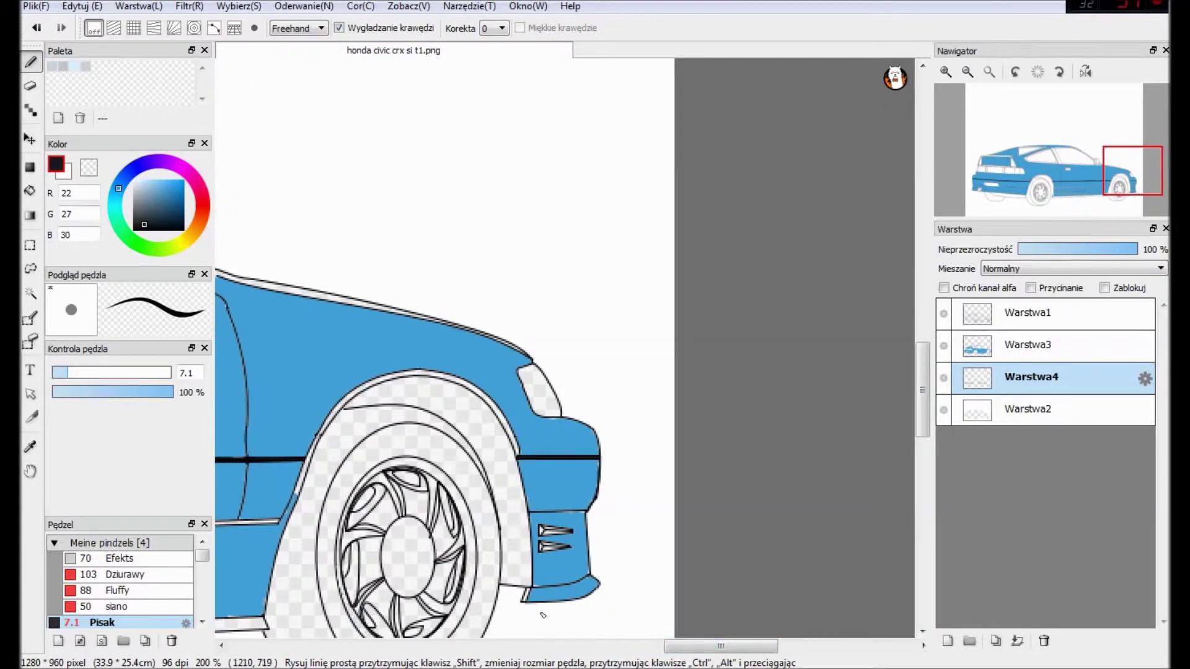
# Step: On layer Warstwa3, brush blue, RGB 67, 162, 215, over the front bumper vents and the gaps beside the front wheel arch
pyautogui.hotkey('ctrl', 'Up')
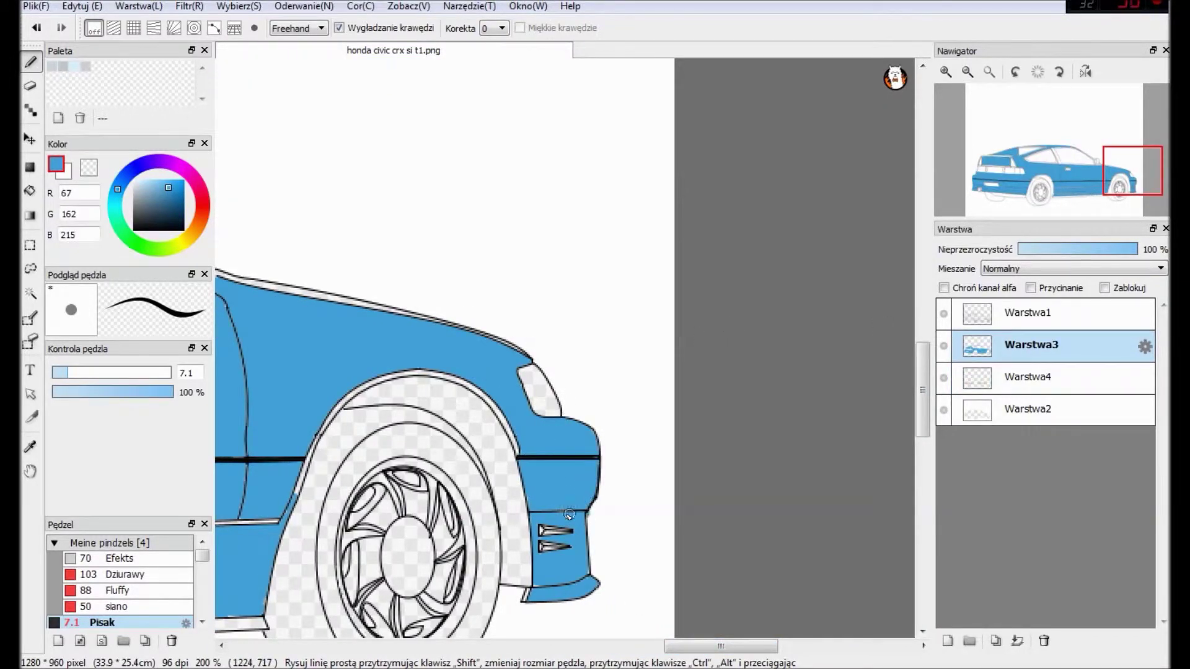
pyautogui.scroll(5, 569, 515)
pyautogui.click(922, 462)
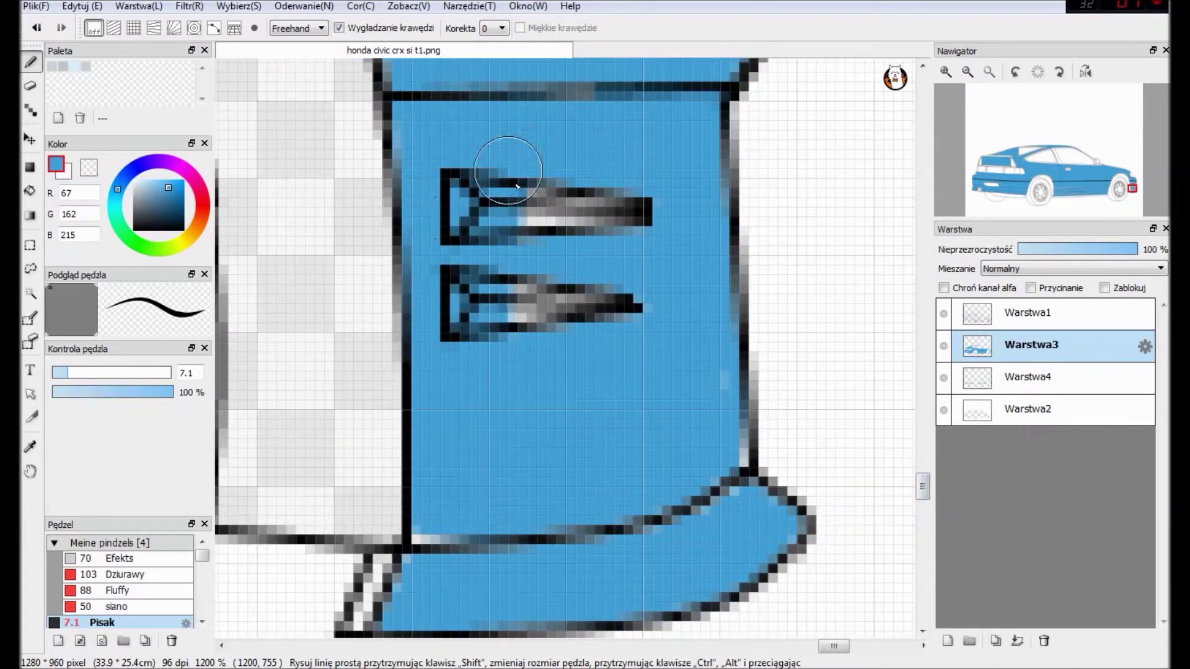
pyautogui.scroll(-4, 562, 483)
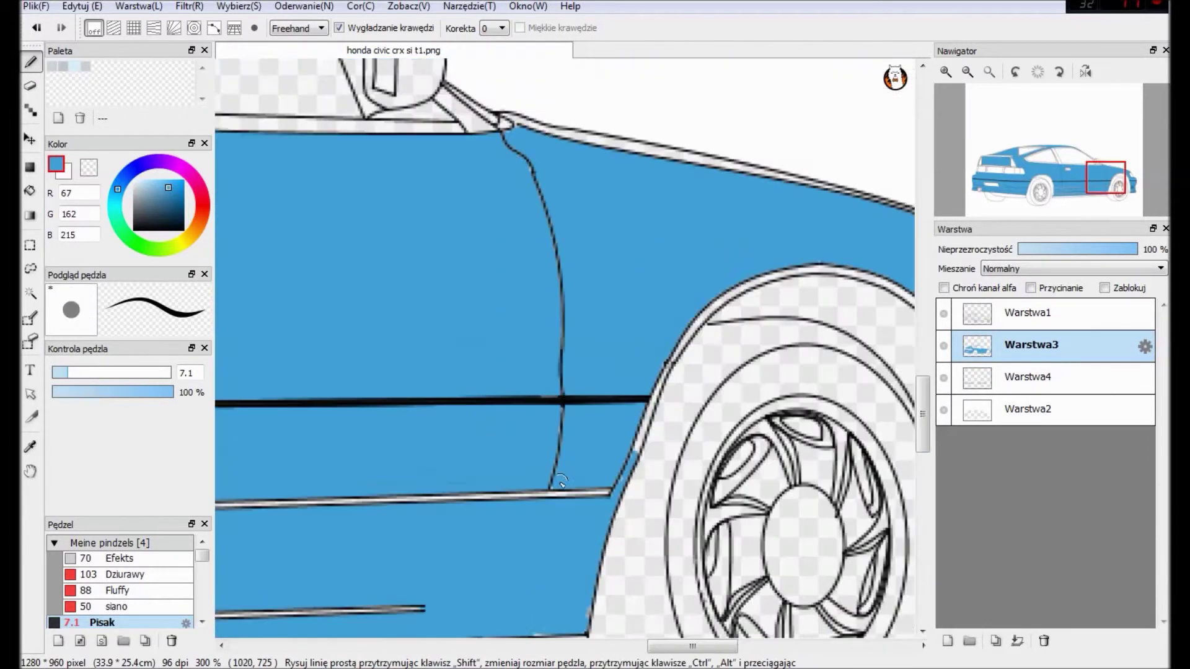
pyautogui.moveTo(549, 491); pyautogui.dragTo(562, 446)
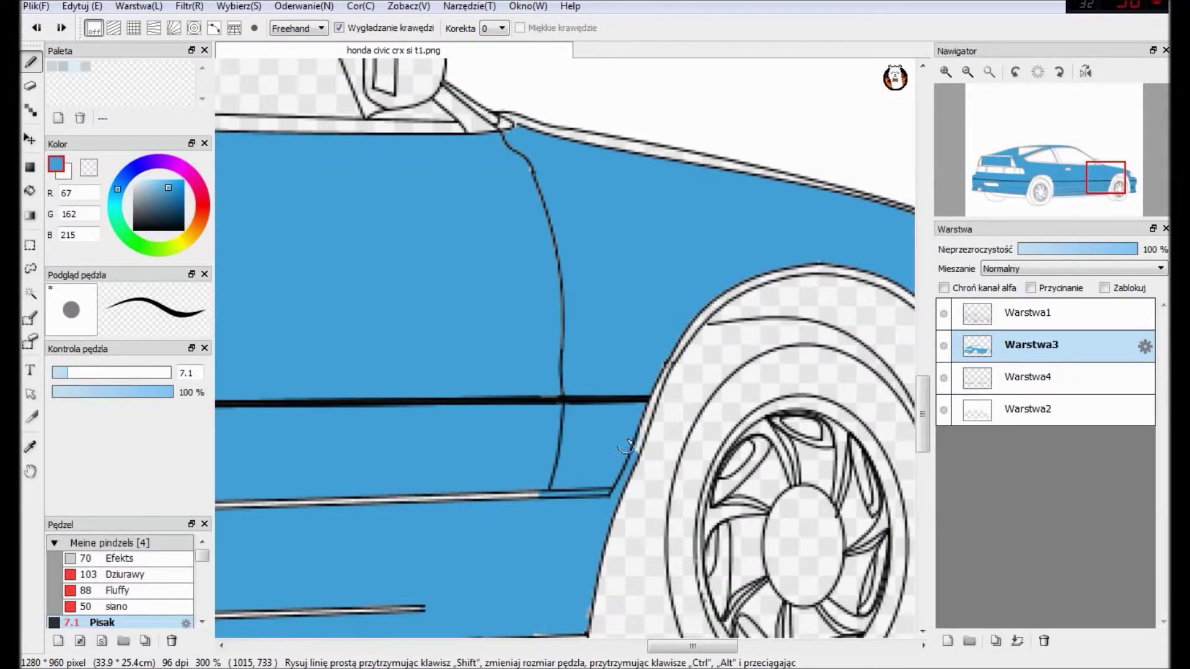
# Step: Add Warstwa5 above and Warstwa6 beneath Warstwa3, and colour the rear number plate recess darker blue, RGB 54, 131, 175
pyautogui.moveTo(693, 645); pyautogui.dragTo(438, 645)
pyautogui.hotkey('ctrl', 'shift', 'n')
pyautogui.click(168, 196)
pyautogui.click(30, 191)
pyautogui.click(403, 347)
pyautogui.press('b')
pyautogui.click(1028, 409)
pyautogui.click(948, 641)
pyautogui.moveTo(397, 316)
pyautogui.mouseDown()
pyautogui.moveTo(372, 314)
pyautogui.moveTo(472, 316)
pyautogui.moveTo(626, 378)
pyautogui.mouseUp()
# Step: Paint the narrow strip along the lower door darker blue on Warstwa6, from the rear to the front wheel arch
pyautogui.moveTo(438, 645); pyautogui.dragTo(609, 645)
pyautogui.moveTo(305, 406); pyautogui.dragTo(271, 406)
pyautogui.moveTo(415, 393); pyautogui.dragTo(713, 395)
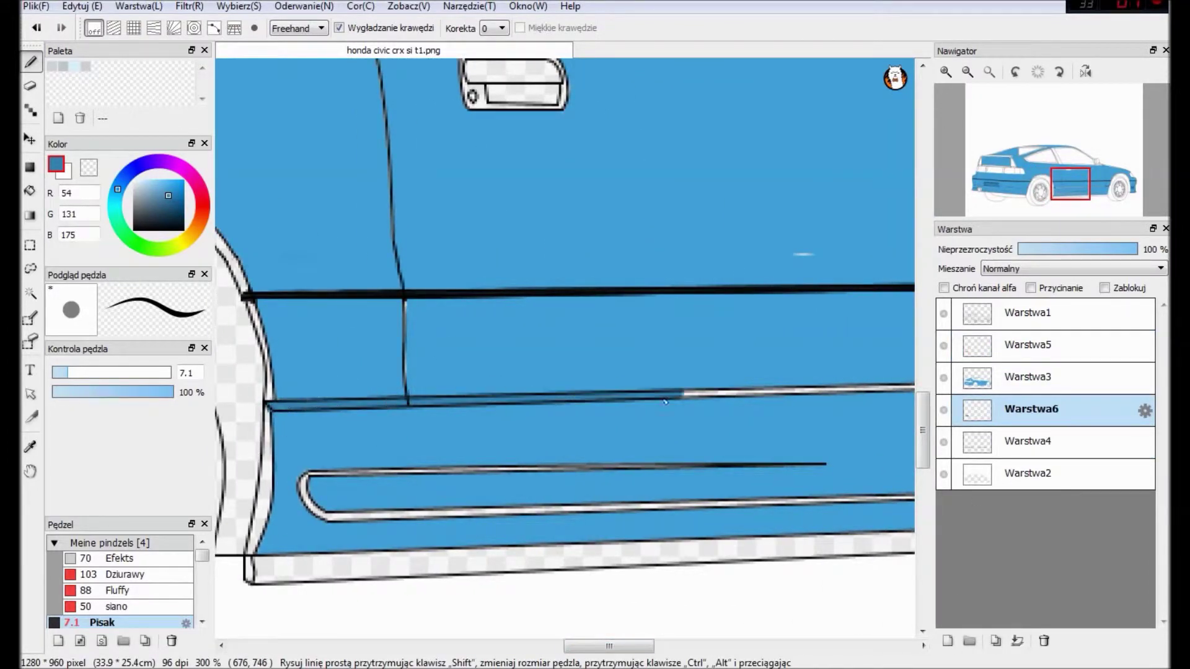
pyautogui.moveTo(609, 646); pyautogui.dragTo(651, 647)
pyautogui.moveTo(372, 392); pyautogui.dragTo(833, 380)
pyautogui.moveTo(651, 646); pyautogui.dragTo(693, 647)
# Step: On layer Warstwa5, set the brush size to 5.2 and shade the front bumper's lower lip and two vents with darker blue
pyautogui.keyDown('ctrl'); pyautogui.click(777, 568); pyautogui.keyUp('ctrl')
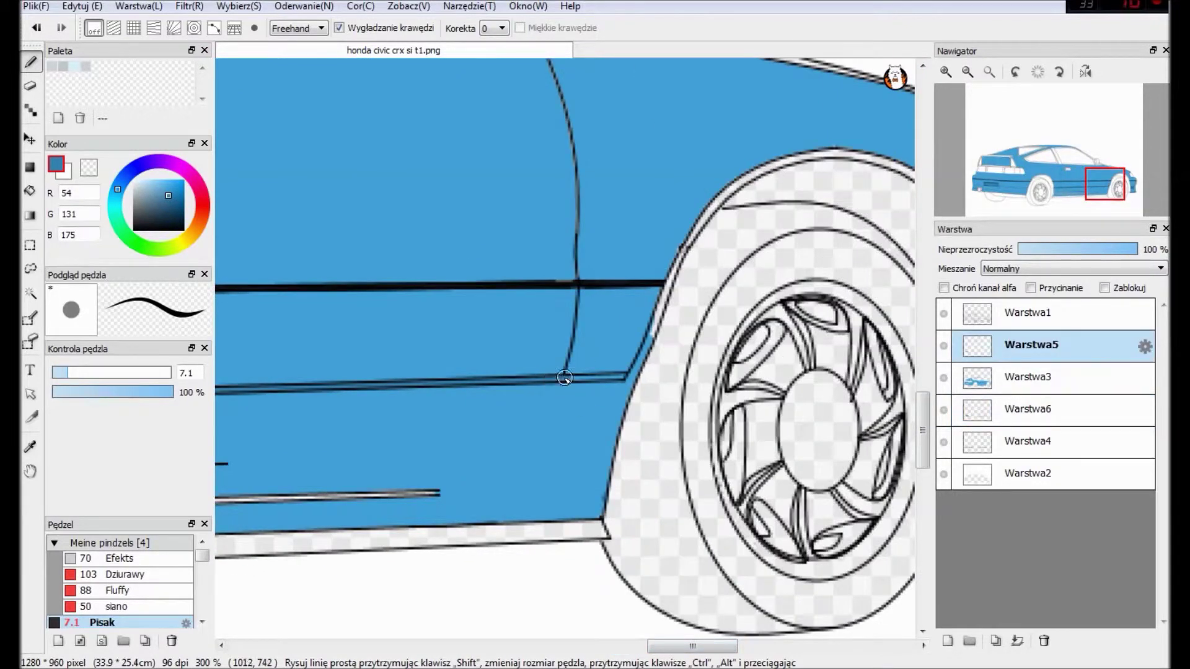
pyautogui.scroll(3, 905, 432)
pyautogui.hscroll(5, 904, 432)
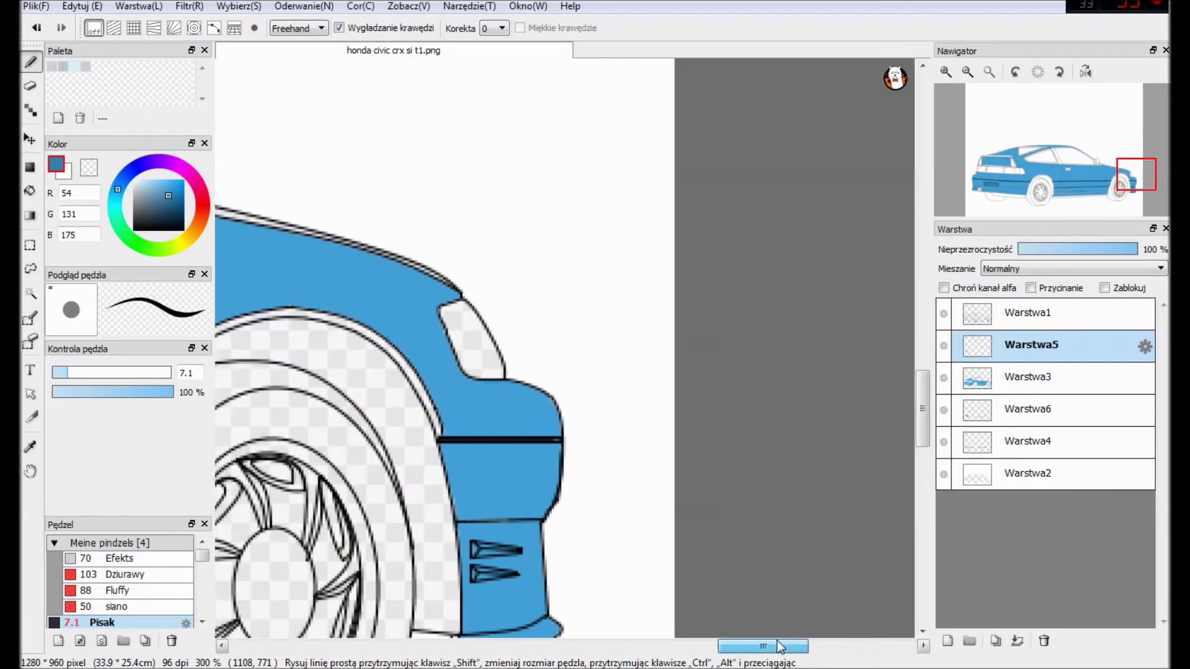
pyautogui.scroll(-2, 904, 432)
pyautogui.scroll(4, 902, 439)
pyautogui.scroll(-3, 902, 439)
pyautogui.moveTo(893, 481); pyautogui.dragTo(915, 500)
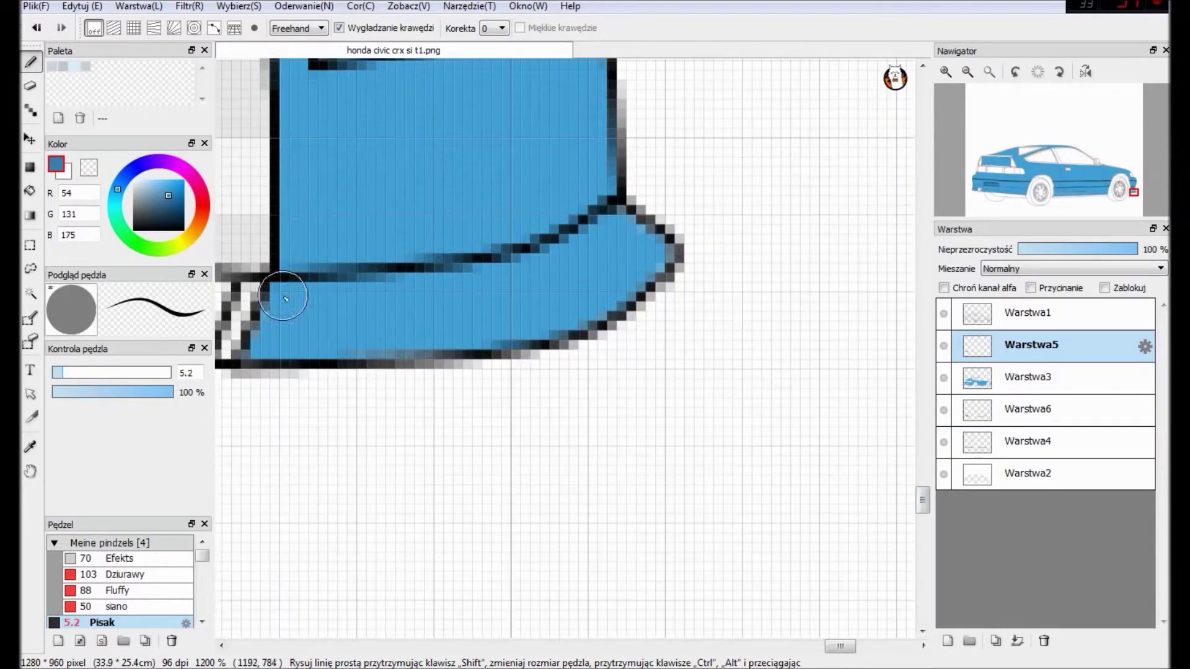
pyautogui.scroll(3, 918, 500)
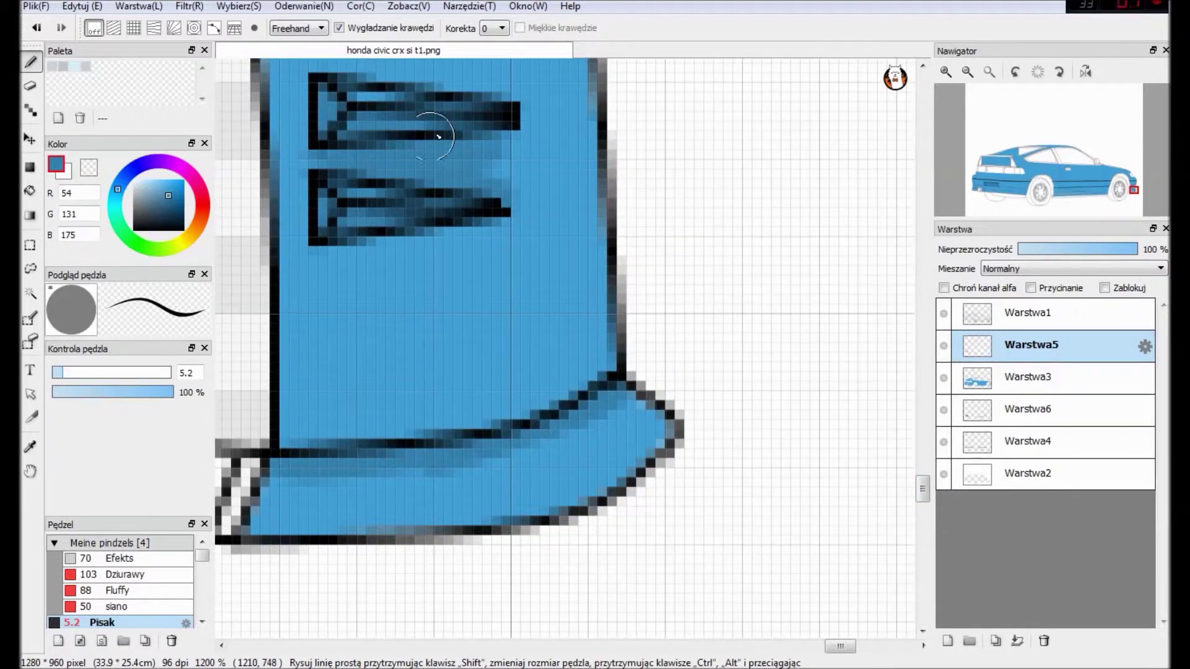
pyautogui.moveTo(523, 201); pyautogui.dragTo(516, 140)
pyautogui.moveTo(352, 231)
pyautogui.mouseDown()
pyautogui.moveTo(527, 232)
pyautogui.moveTo(298, 276)
pyautogui.moveTo(291, 186)
pyautogui.moveTo(526, 128)
pyautogui.mouseUp()
# Step: Shade the upper part of the front bumper just beneath the headlight with darker blue
pyautogui.scroll(10, 923, 471)
pyautogui.scroll(-3, 923, 471)
pyautogui.moveTo(385, 419)
pyautogui.mouseDown()
pyautogui.moveTo(532, 393)
pyautogui.moveTo(306, 411)
pyautogui.mouseUp()
pyautogui.scroll(5, 359, 358)
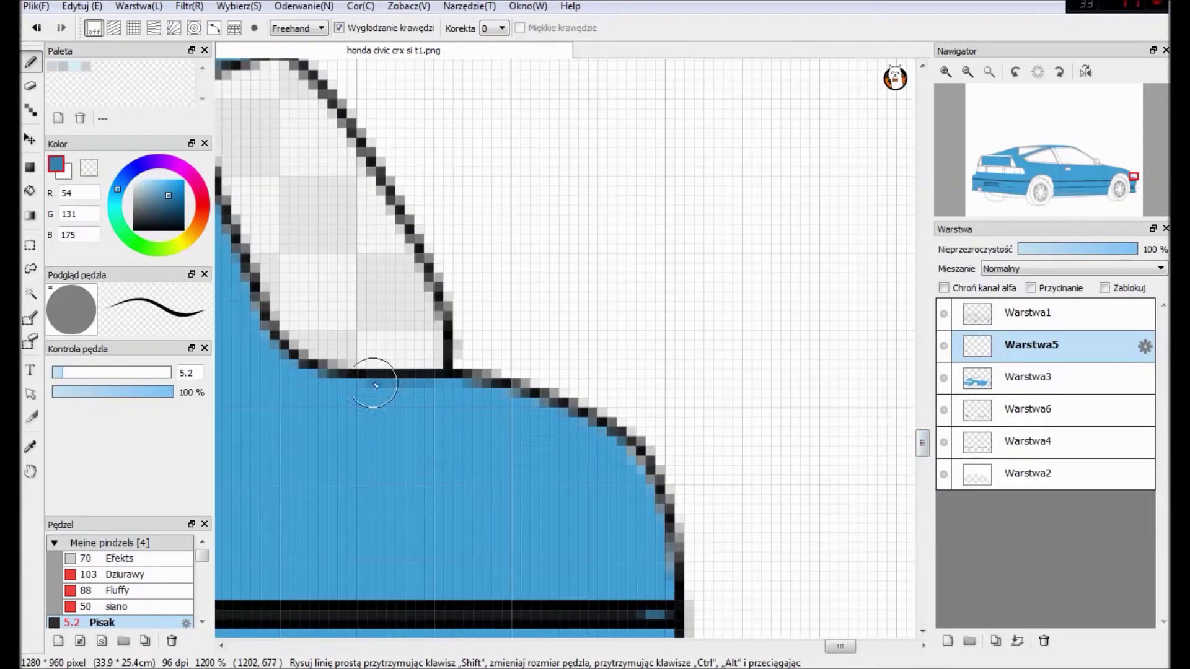
pyautogui.hscroll(-5, 898, 422)
pyautogui.scroll(-3, 696, 457)
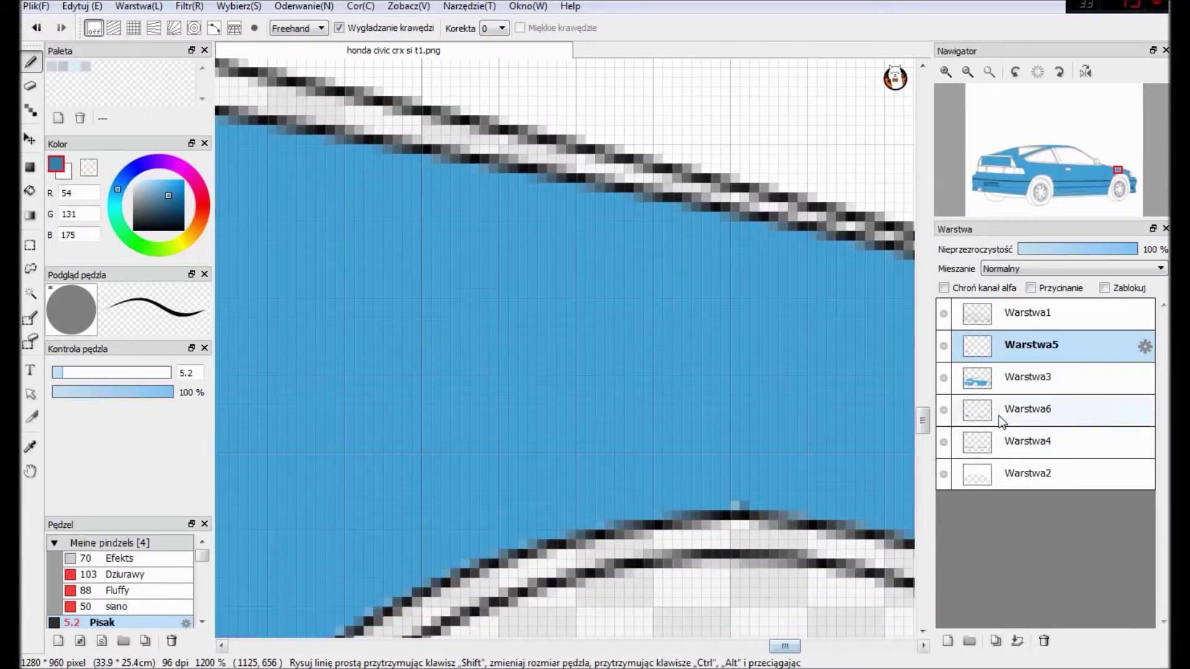
# Step: On layer Warstwa6, paint the bonnet's edge strip darker blue from headlight to windscreen and erase the overrun
pyautogui.click(1029, 410)
pyautogui.moveTo(428, 112); pyautogui.dragTo(589, 180)
pyautogui.scroll(2, 411, 408)
pyautogui.scroll(-2, 411, 408)
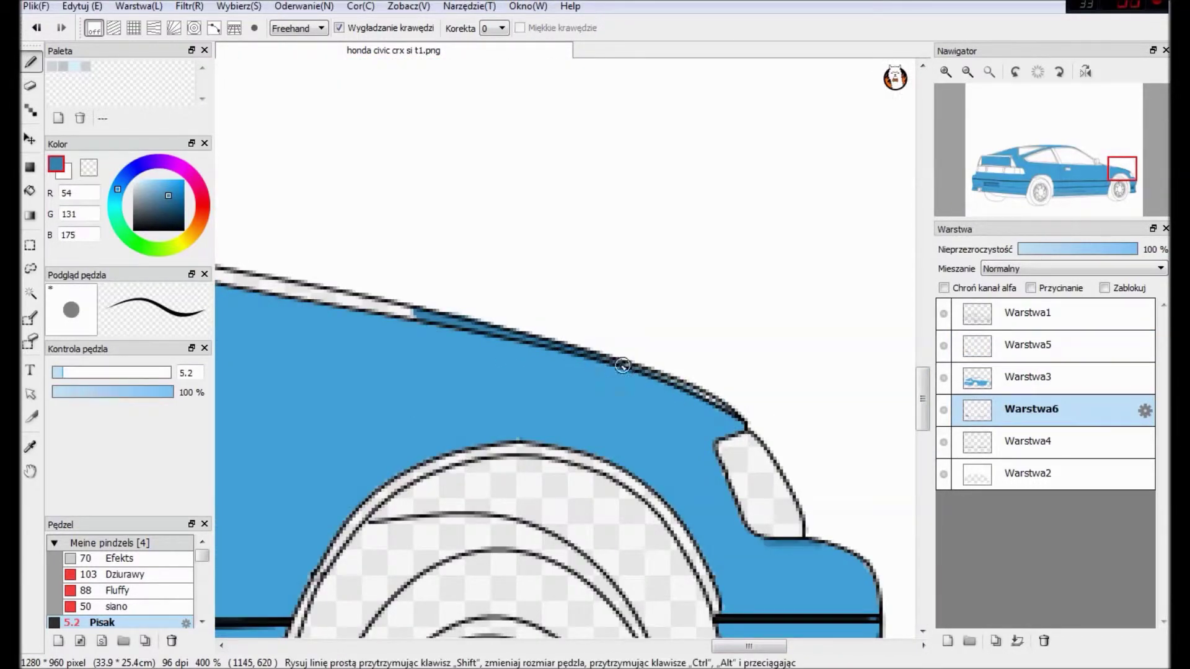
pyautogui.hscroll(-5, 720, 412)
pyautogui.moveTo(327, 243)
pyautogui.mouseDown()
pyautogui.moveTo(590, 298)
pyautogui.moveTo(462, 260)
pyautogui.mouseUp()
pyautogui.press('e')
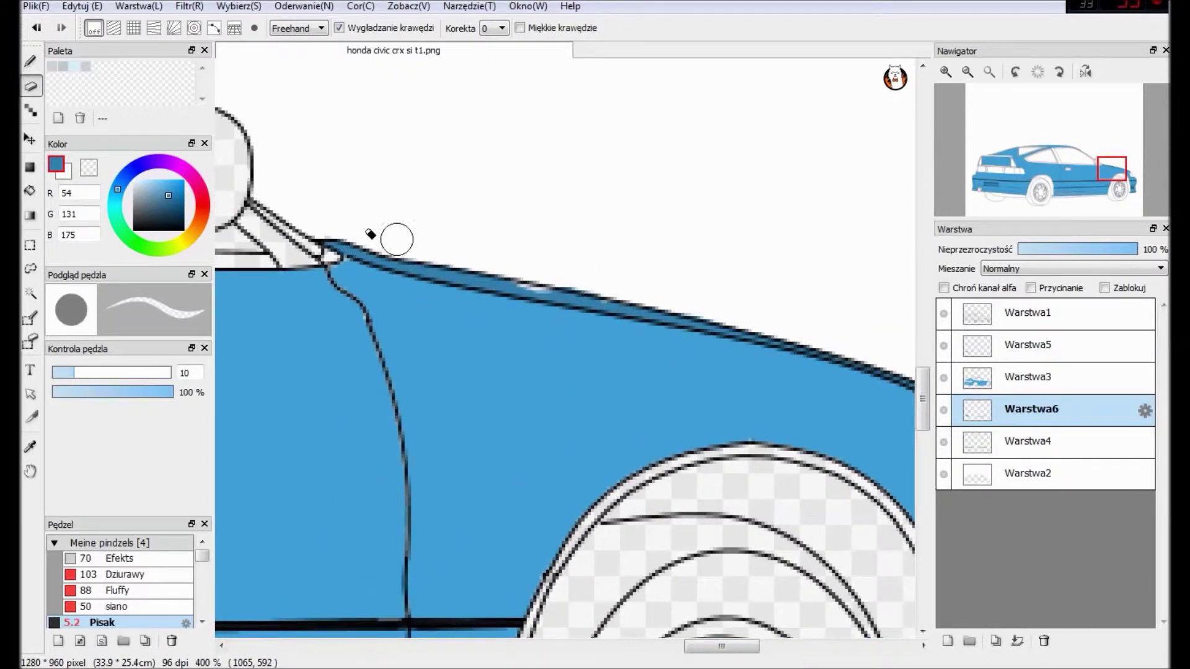
pyautogui.press('b')
# Step: On layer Warstwa3, paint a darker blue shading line along the door just beneath the side window
pyautogui.hscroll(-5, 623, 277)
pyautogui.keyDown('ctrl'); pyautogui.click(623, 278); pyautogui.keyUp('ctrl')
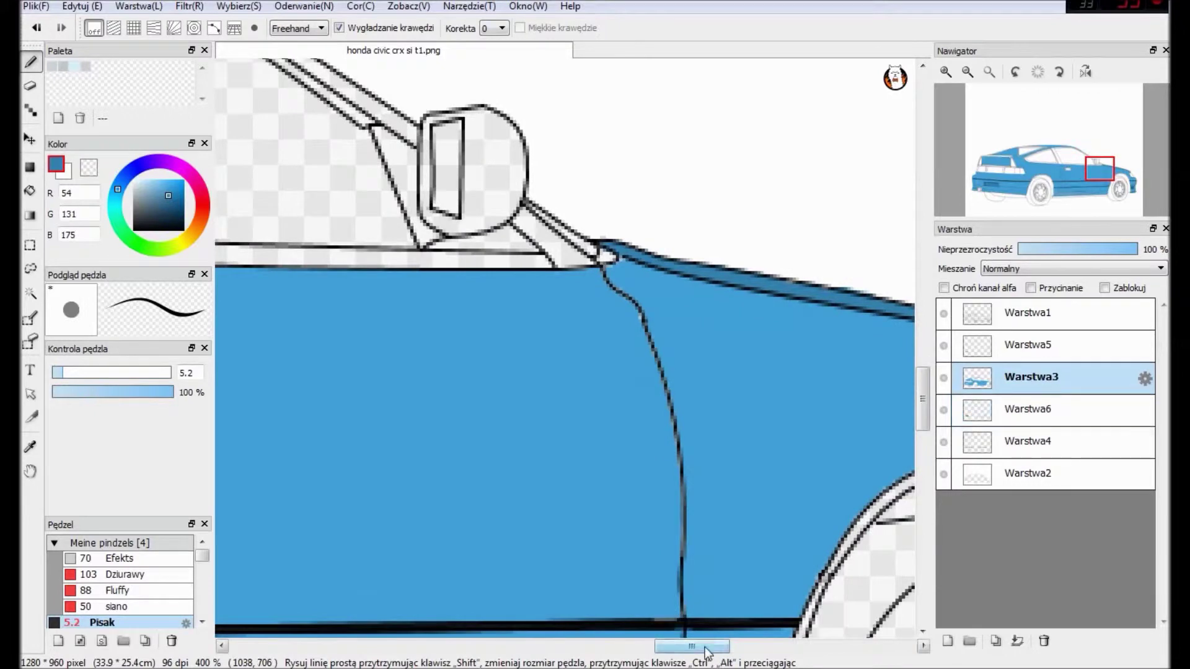
pyautogui.hscroll(-3, 623, 277)
pyautogui.moveTo(742, 293); pyautogui.dragTo(558, 293)
pyautogui.scroll(-3, 615, 252)
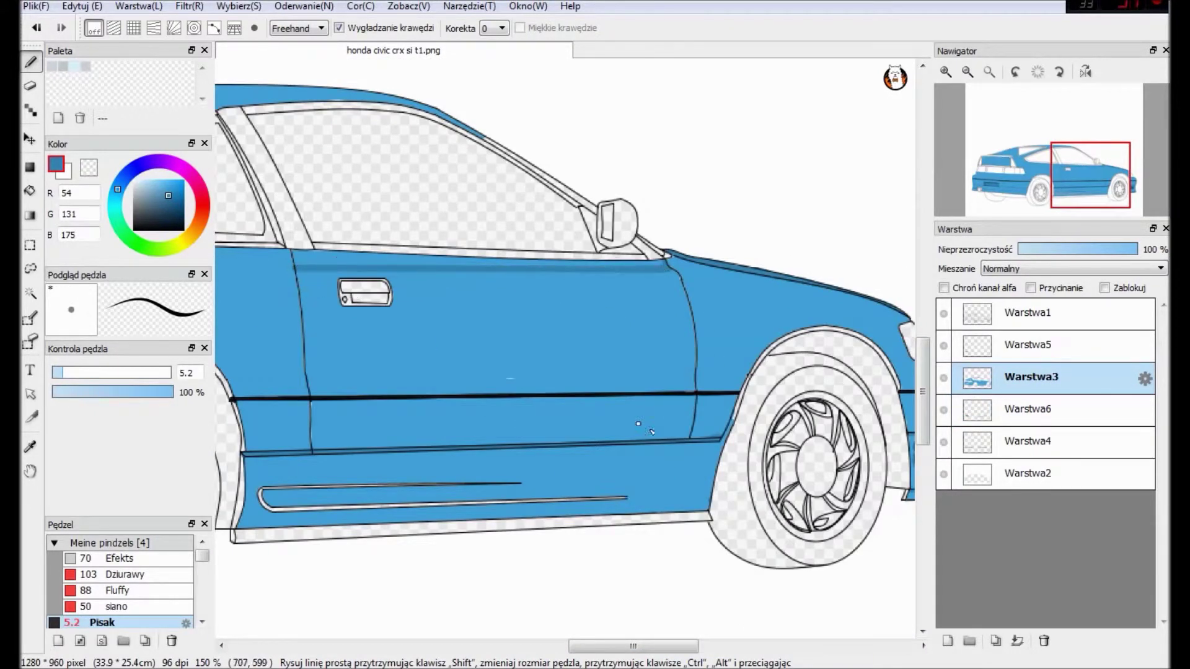
pyautogui.hscroll(-5, 653, 432)
pyautogui.hscroll(3, 655, 276)
# Step: On layer Warstwa5, shade beneath the two rear bumper creases around the exhaust with darker blue
pyautogui.keyDown('ctrl'); pyautogui.click(486, 370); pyautogui.keyUp('ctrl')
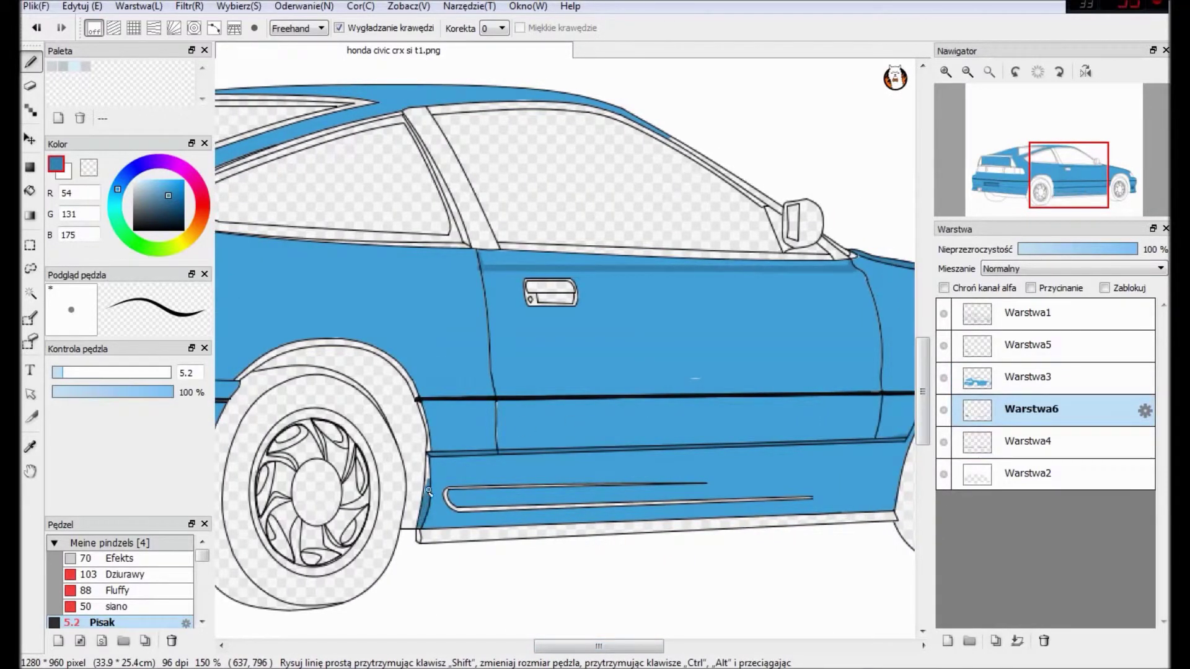
pyautogui.hscroll(5, 419, 534)
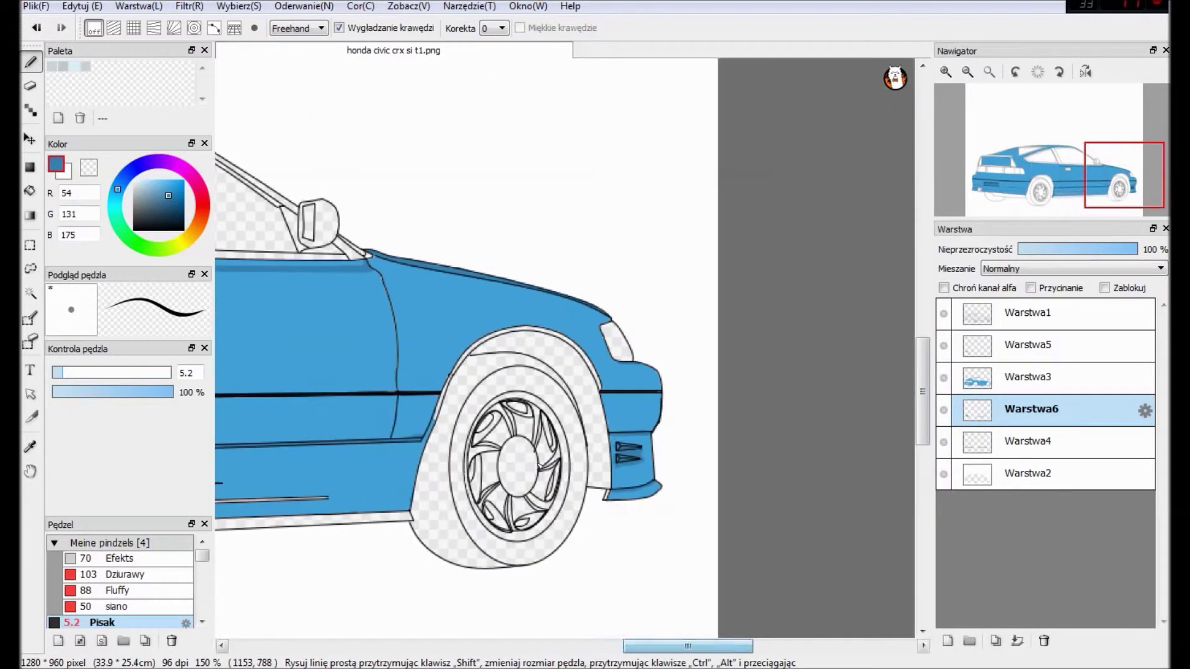
pyautogui.hscroll(-10, 553, 493)
pyautogui.keyDown('ctrl'); pyautogui.click(554, 492); pyautogui.keyUp('ctrl')
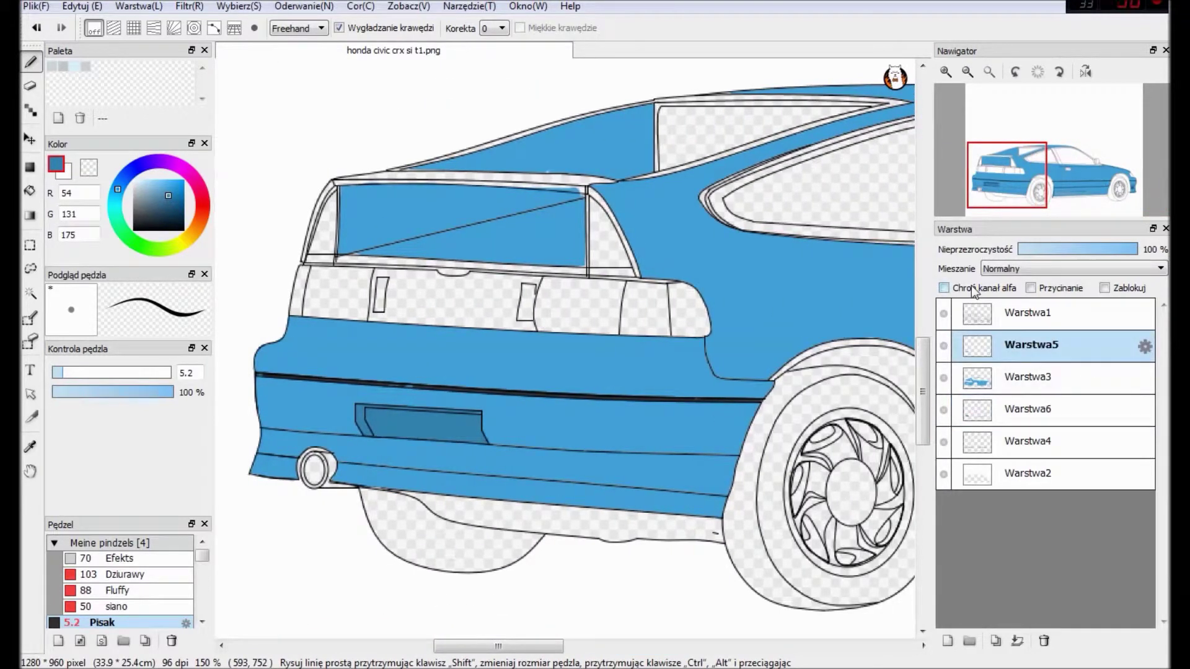
pyautogui.scroll(4, 480, 334)
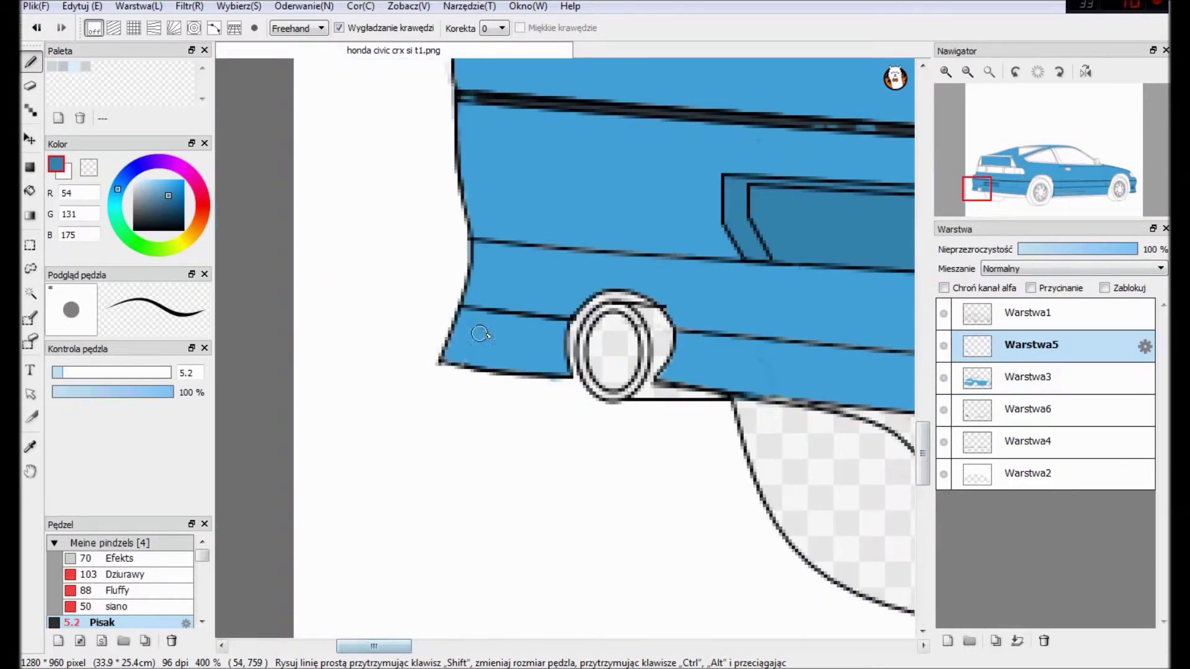
pyautogui.moveTo(462, 307); pyautogui.dragTo(573, 318)
pyautogui.moveTo(470, 238); pyautogui.dragTo(763, 267)
pyautogui.moveTo(675, 337); pyautogui.dragTo(793, 348)
# Step: Extend the shading beneath both rear bumper creases up to the rear wheel arch and trim its edges with the eraser
pyautogui.moveTo(794, 348); pyautogui.dragTo(282, 334)
pyautogui.moveTo(403, 353); pyautogui.dragTo(543, 363)
pyautogui.moveTo(291, 267); pyautogui.dragTo(911, 304)
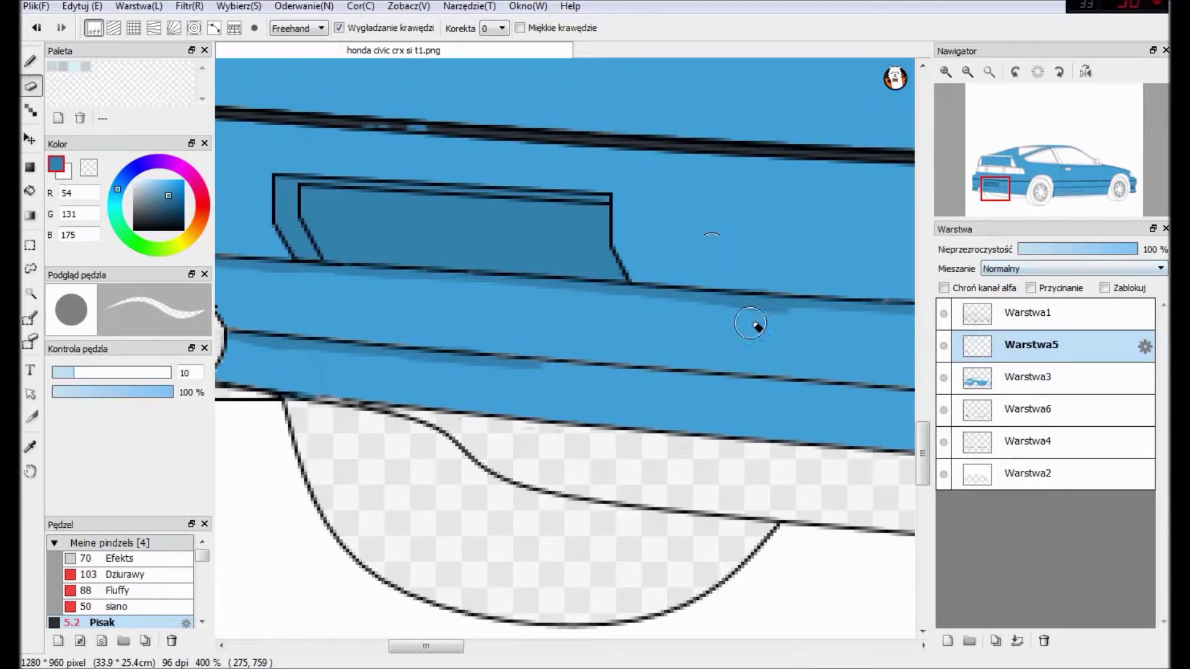
pyautogui.moveTo(548, 365); pyautogui.dragTo(892, 388)
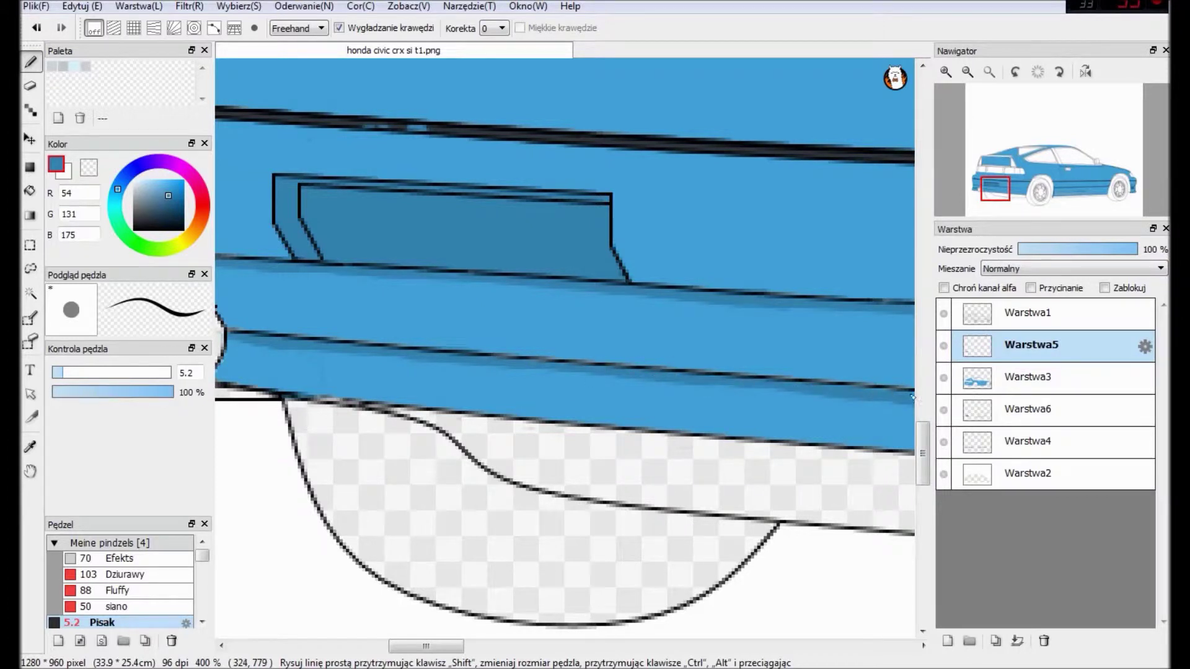
pyautogui.moveTo(426, 646); pyautogui.dragTo(476, 646)
pyautogui.moveTo(595, 404)
pyautogui.mouseDown()
pyautogui.moveTo(494, 400)
pyautogui.moveTo(669, 406)
pyautogui.mouseUp()
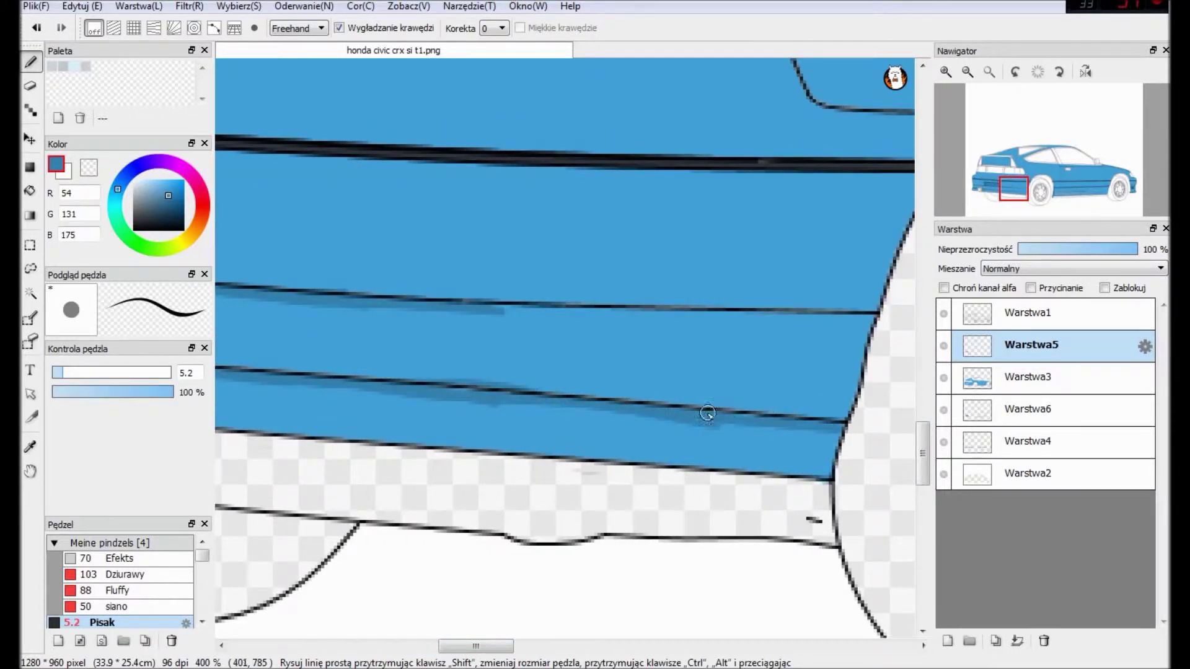
pyautogui.moveTo(488, 311); pyautogui.dragTo(769, 317)
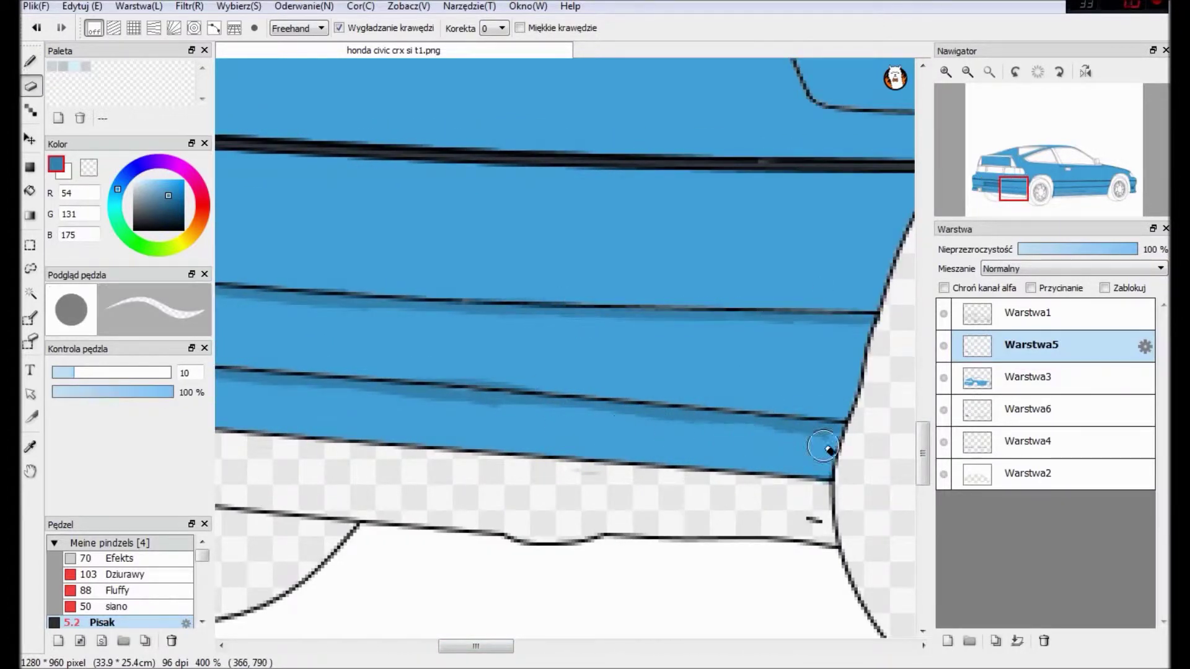
pyautogui.scroll(-4, 816, 380)
pyautogui.scroll(3, 520, 313)
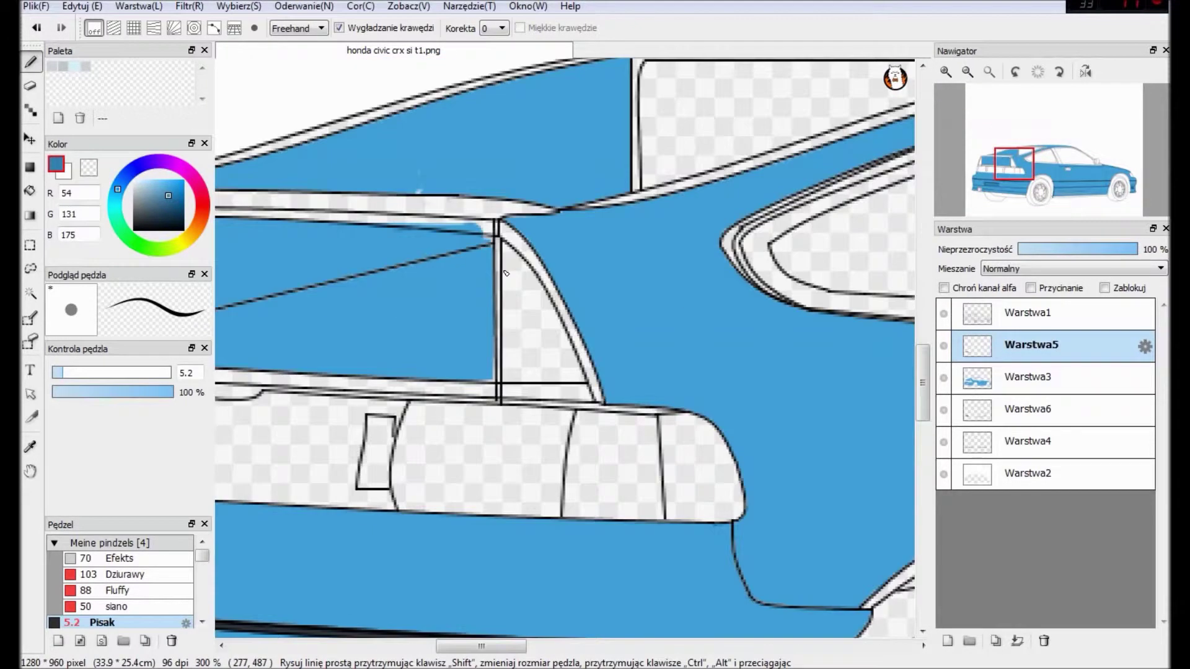
pyautogui.press('g')
pyautogui.click(485, 221)
pyautogui.hotkey('ctrl', 'z')
pyautogui.click(465, 204)
pyautogui.hotkey('ctrl', 'z')
# Step: Fill the rear spoiler with blue, RGB 67, 162, 215, and brush over the gap along the rear window's upper edge
pyautogui.click(169, 190)
pyautogui.click(331, 197)
pyautogui.press('b')
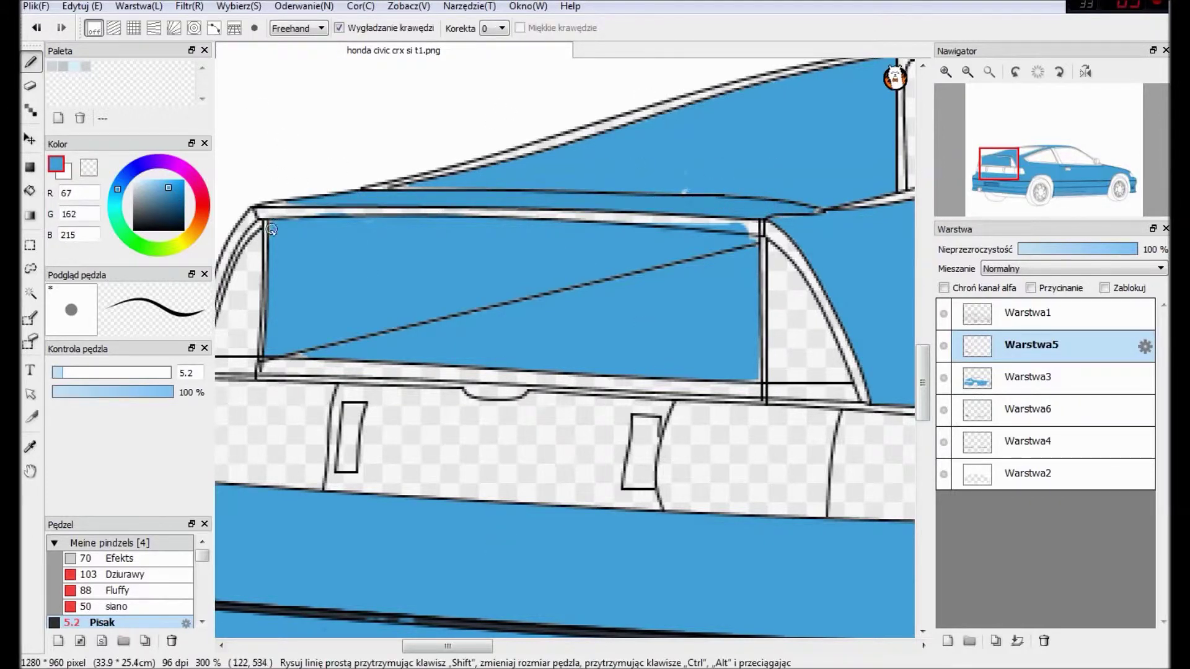
pyautogui.moveTo(271, 229); pyautogui.dragTo(687, 233)
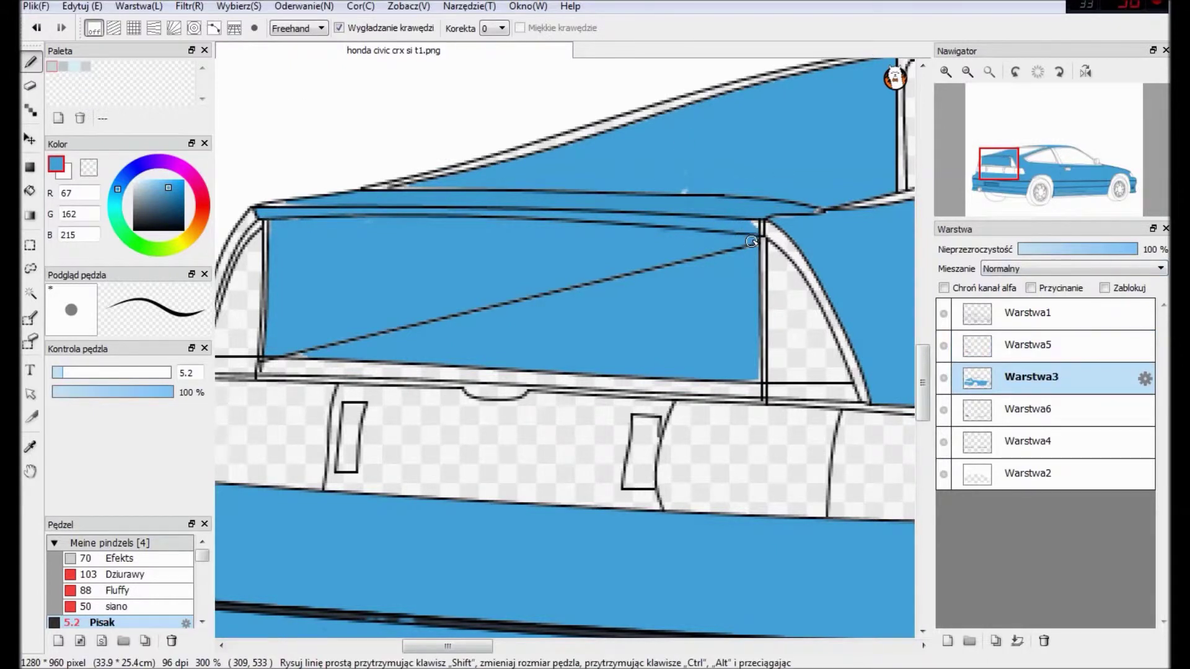
pyautogui.moveTo(472, 655); pyautogui.dragTo(454, 656)
pyautogui.moveTo(319, 372)
pyautogui.mouseDown()
pyautogui.moveTo(378, 205)
pyautogui.moveTo(337, 301)
pyautogui.moveTo(345, 270)
pyautogui.mouseUp()
pyautogui.hotkey('ctrl', 'z')
pyautogui.hotkey('ctrl', 'z')
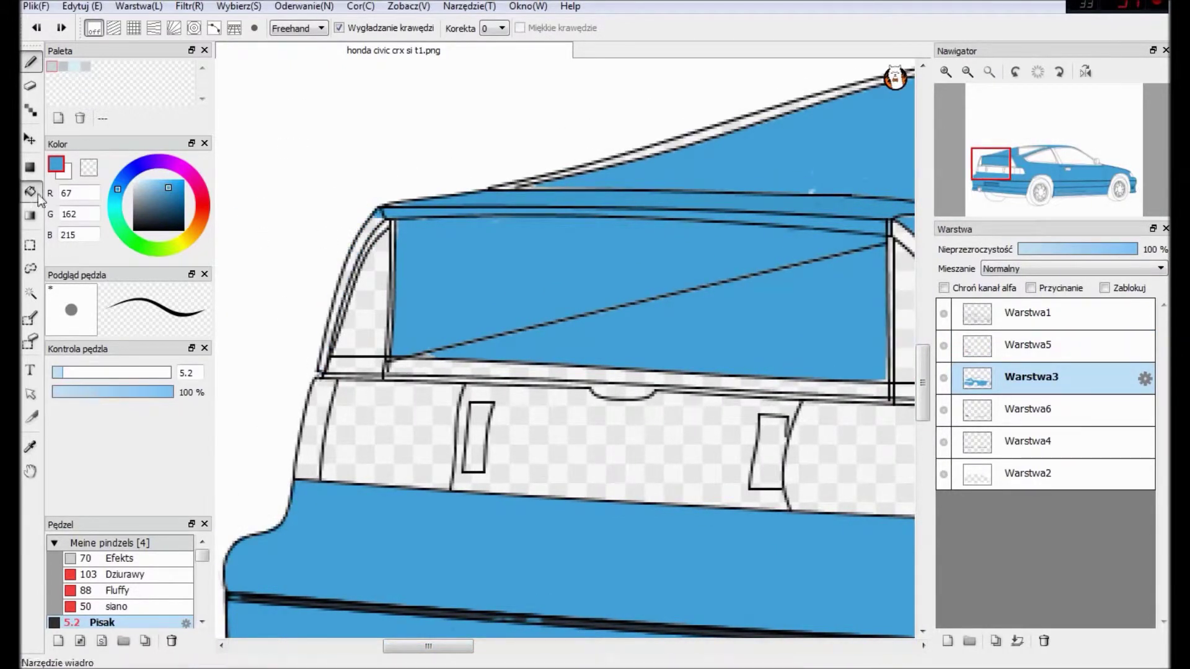
# Step: On layer Warstwa3, fill the rear window's side pillars and lower frame and the windscreen pillar with the same blue
pyautogui.press('g')
pyautogui.click(371, 338)
pyautogui.click(367, 350)
pyautogui.hscroll(5, 366, 333)
pyautogui.click(366, 333)
pyautogui.click(341, 394)
pyautogui.click(260, 393)
pyautogui.hscroll(-6, 323, 403)
pyautogui.press('b')
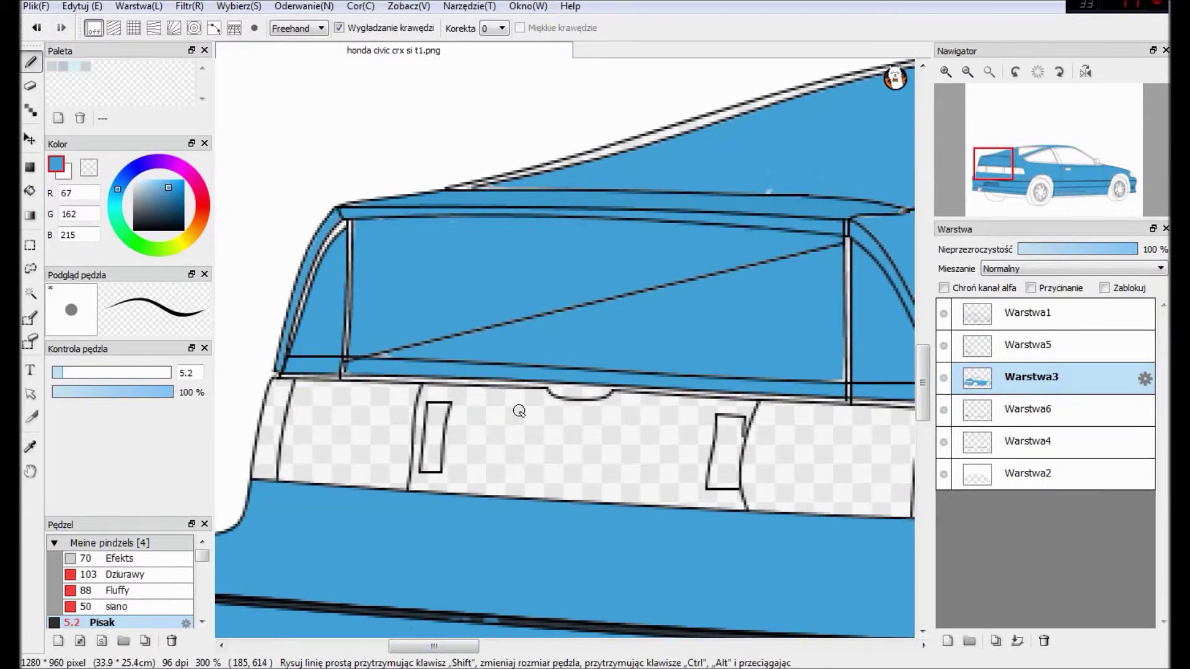
pyautogui.hscroll(10, 505, 420)
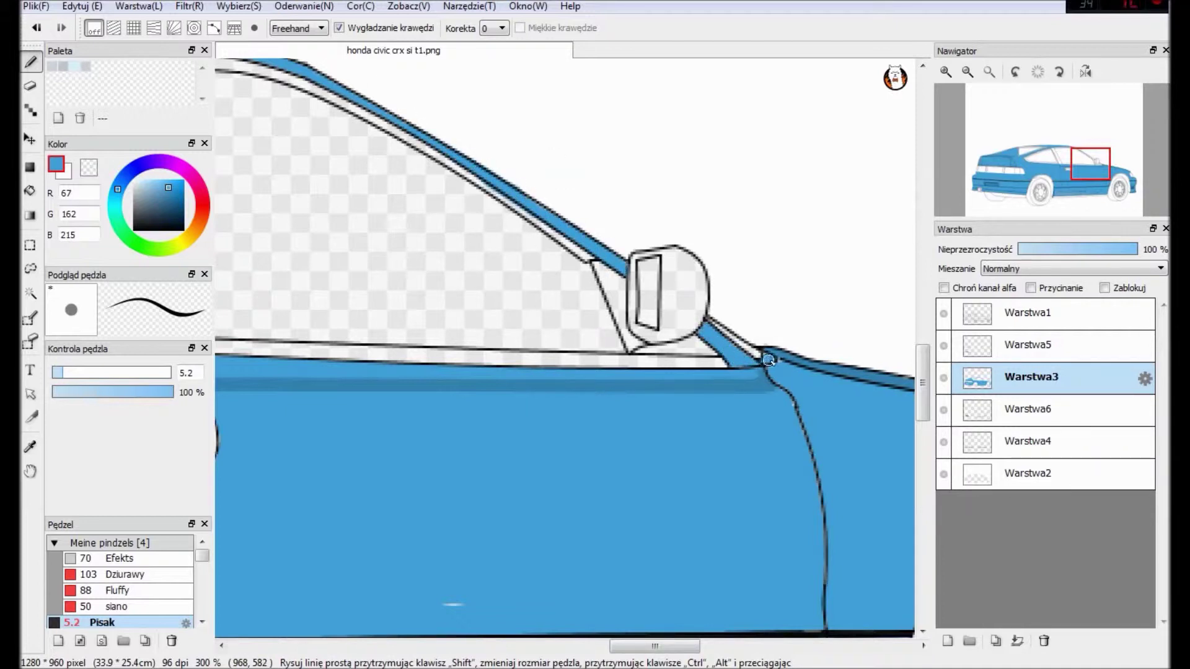
pyautogui.hscroll(-10, 621, 382)
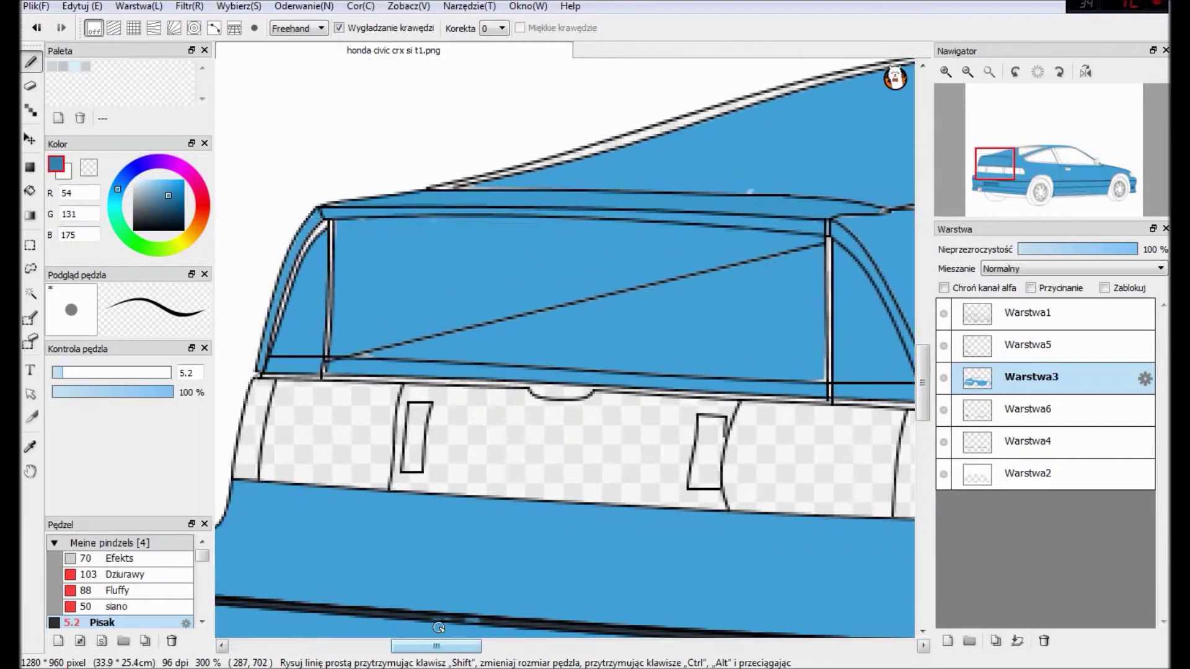
# Step: Shade the whole rear window on layer Warstwa3 with darker blue, RGB 54, 131, 175
pyautogui.moveTo(336, 237)
pyautogui.mouseDown()
pyautogui.moveTo(520, 344)
pyautogui.moveTo(826, 380)
pyautogui.moveTo(826, 242)
pyautogui.moveTo(356, 196)
pyautogui.moveTo(341, 225)
pyautogui.mouseUp()
pyautogui.keyDown('shift'); pyautogui.click(680, 227); pyautogui.keyUp('shift')
pyautogui.keyDown('shift'); pyautogui.click(785, 263); pyautogui.keyUp('shift')
pyautogui.keyDown('shift'); pyautogui.click(362, 229); pyautogui.keyUp('shift')
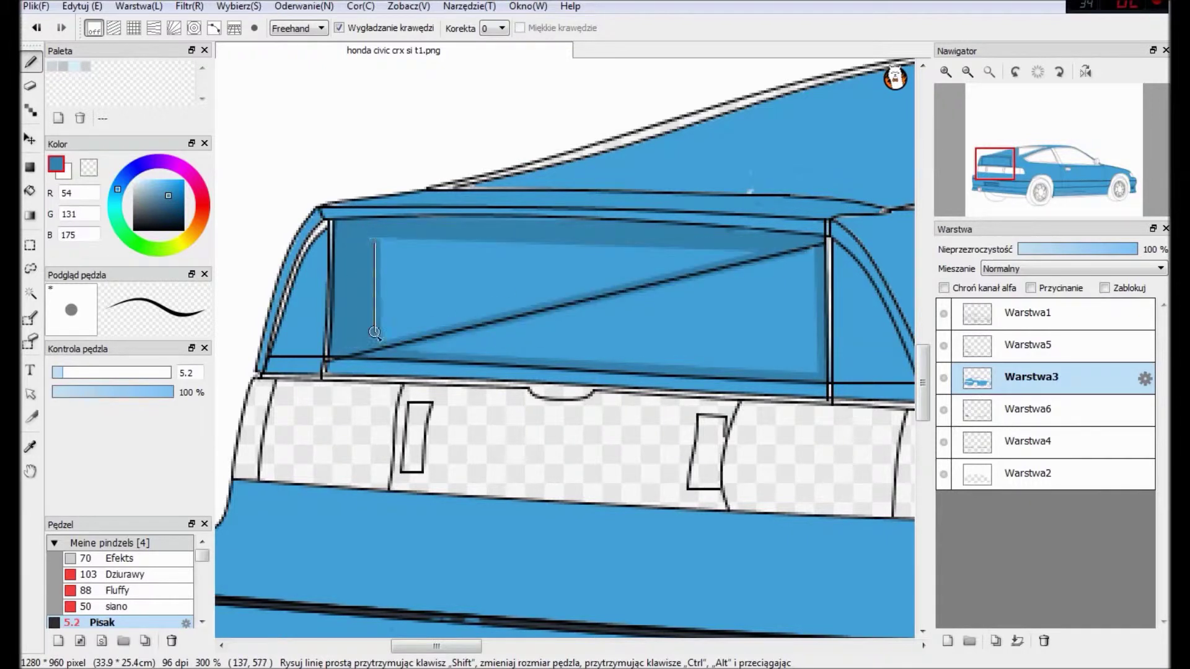
pyautogui.moveTo(403, 338); pyautogui.dragTo(434, 338)
pyautogui.moveTo(418, 257)
pyautogui.mouseDown()
pyautogui.moveTo(446, 330)
pyautogui.moveTo(606, 258)
pyautogui.moveTo(555, 338)
pyautogui.moveTo(769, 344)
pyautogui.moveTo(688, 317)
pyautogui.moveTo(775, 313)
pyautogui.moveTo(484, 322)
pyautogui.mouseUp()
# Step: Enlarge the brush to 7.4 and shade the forward part of the sloping panel above the rear spoiler with the darker blue
pyautogui.click(65, 372)
pyautogui.scroll(3, 254, 198)
pyautogui.moveTo(418, 274)
pyautogui.mouseDown()
pyautogui.moveTo(540, 202)
pyautogui.moveTo(732, 140)
pyautogui.moveTo(727, 162)
pyautogui.moveTo(465, 261)
pyautogui.moveTo(695, 179)
pyautogui.moveTo(614, 275)
pyautogui.moveTo(707, 273)
pyautogui.moveTo(655, 279)
pyautogui.mouseUp()
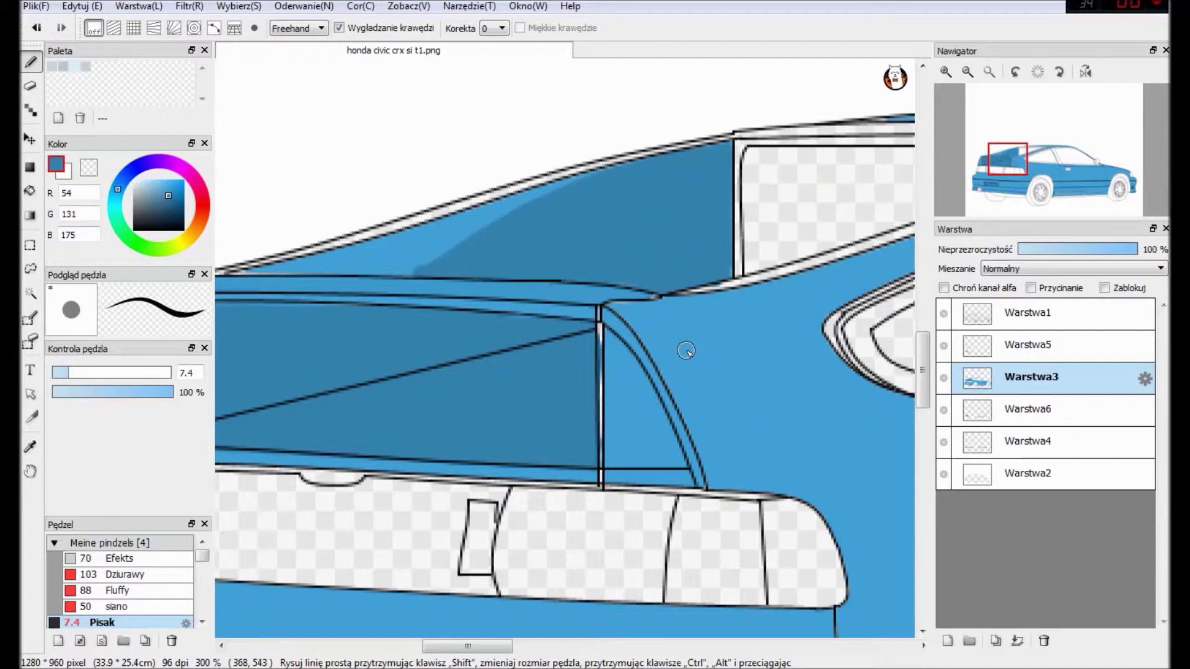
# Step: Choose a slightly lighter shade of the dark blue and fill the narrow panes on both sides of the rear window
pyautogui.moveTo(496, 646); pyautogui.dragTo(463, 650)
pyautogui.click(168, 192)
pyautogui.click(30, 191)
pyautogui.click(462, 385)
pyautogui.keyDown('alt'); pyautogui.click(421, 324); pyautogui.keyUp('alt')
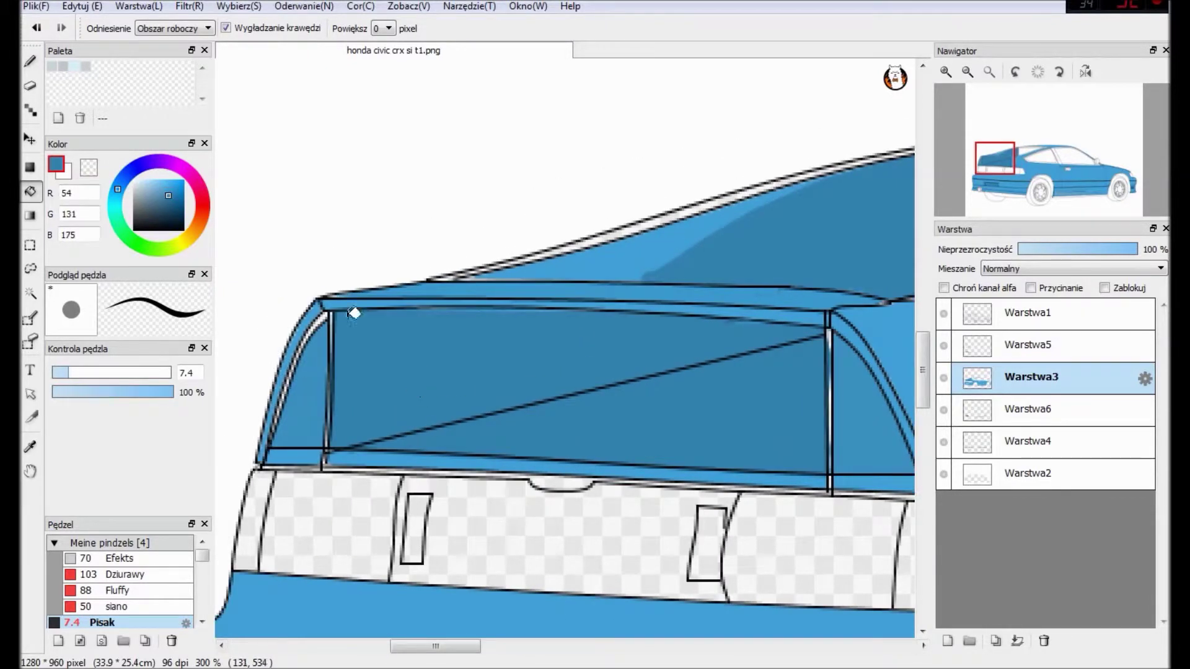
# Step: On layer Warstwa6, paint the gaps along the rear window's side dividers with a 3.9 brush in RGB 55, 124, 162
pyautogui.press('b')
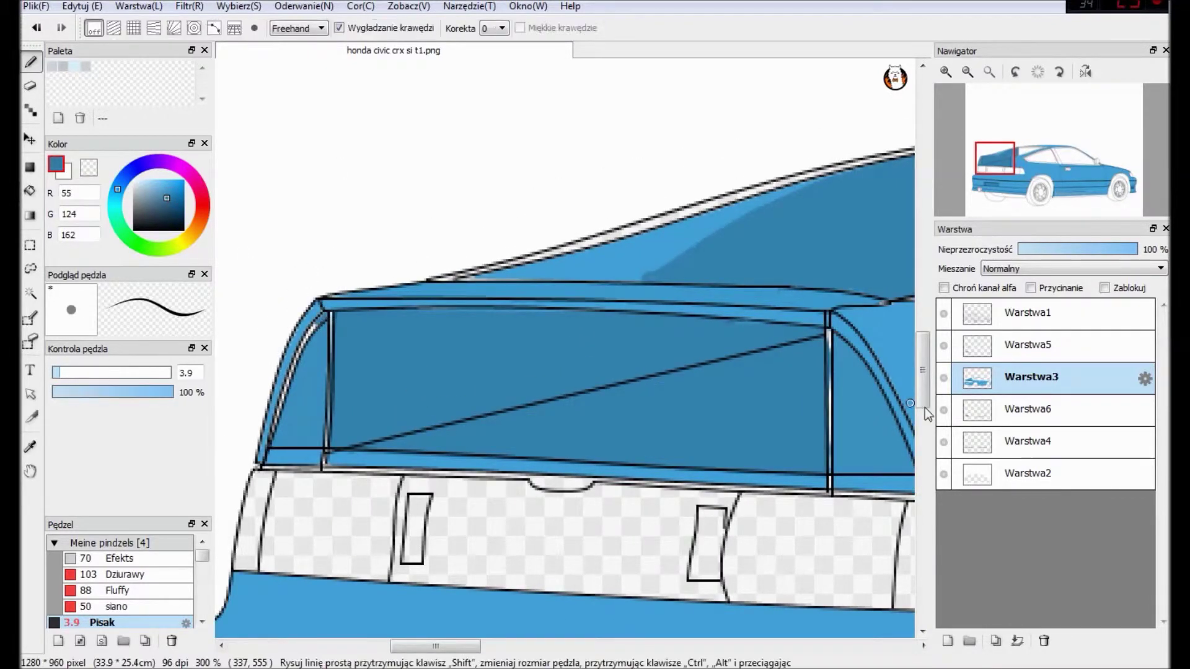
pyautogui.click(1029, 410)
pyautogui.moveTo(267, 443)
pyautogui.mouseDown()
pyautogui.moveTo(305, 349)
pyautogui.moveTo(325, 450)
pyautogui.mouseUp()
pyautogui.moveTo(435, 647); pyautogui.dragTo(476, 647)
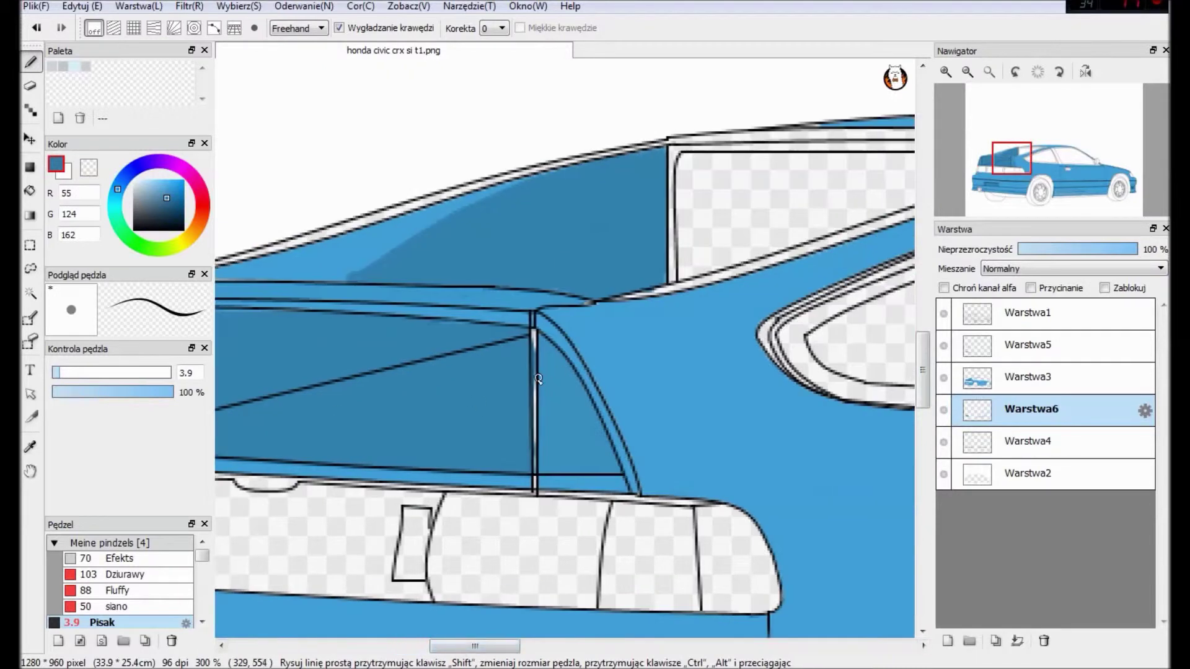
pyautogui.hscroll(-5, 472, 384)
# Step: Add a new layer and paint the strip and lock recess beneath the rear window dark grey, RGB 42, 46, 49
pyautogui.press('g')
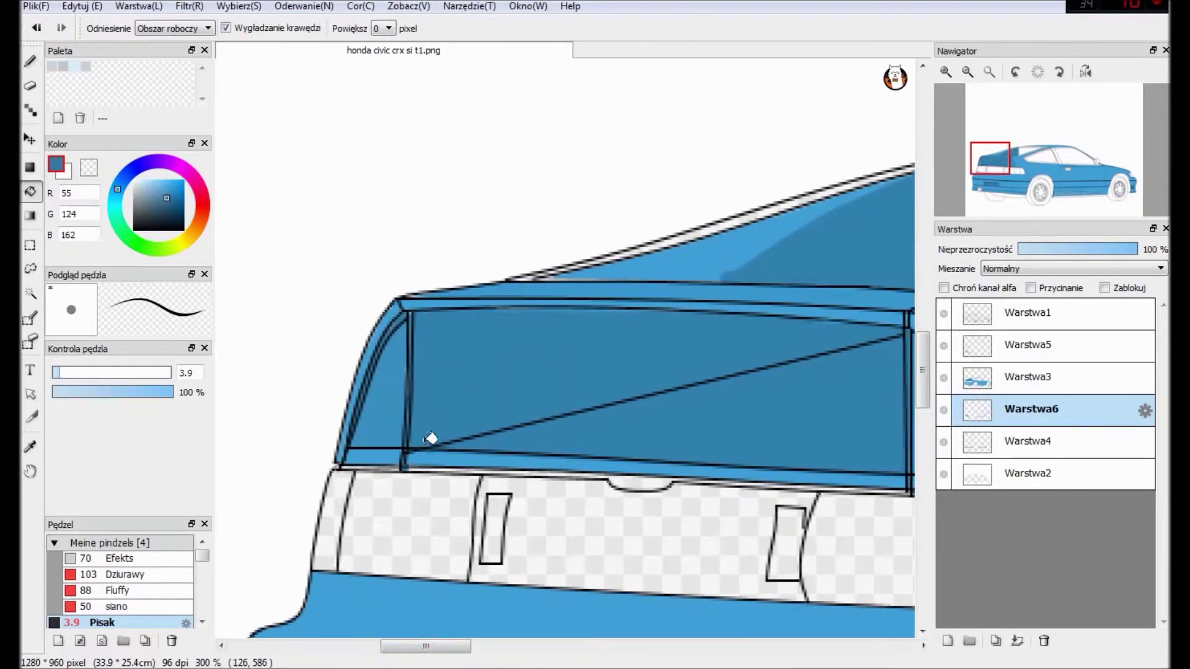
pyautogui.hotkey('ctrl', 'shift', 'n')
pyautogui.press('b')
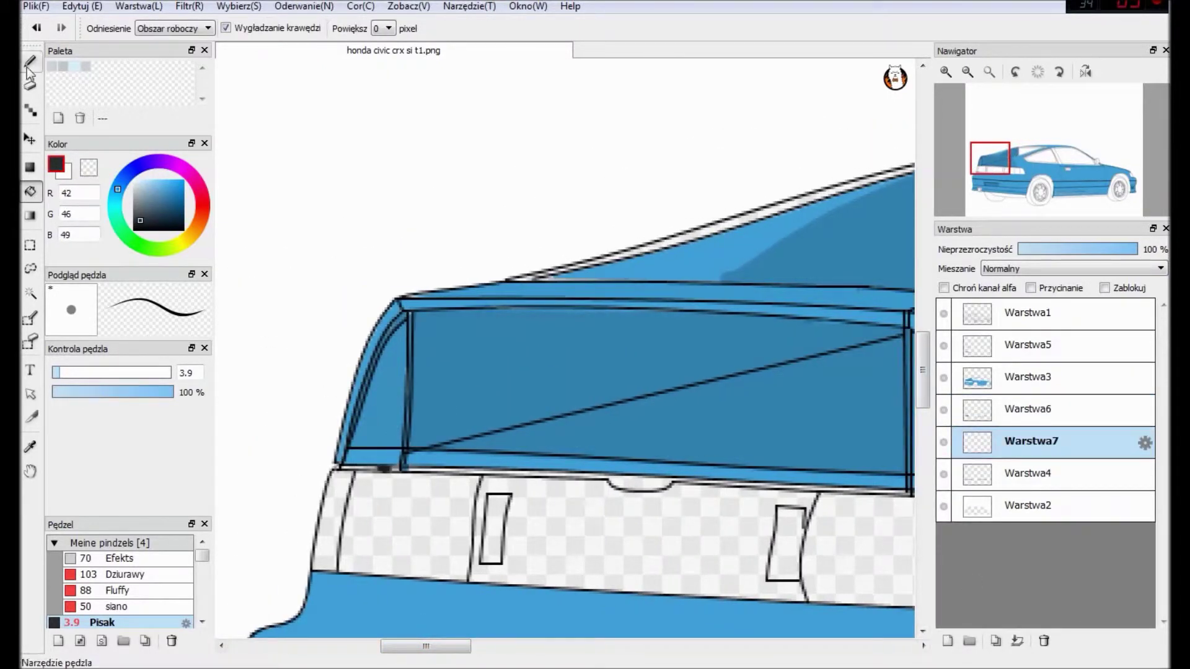
pyautogui.moveTo(340, 468); pyautogui.dragTo(614, 483)
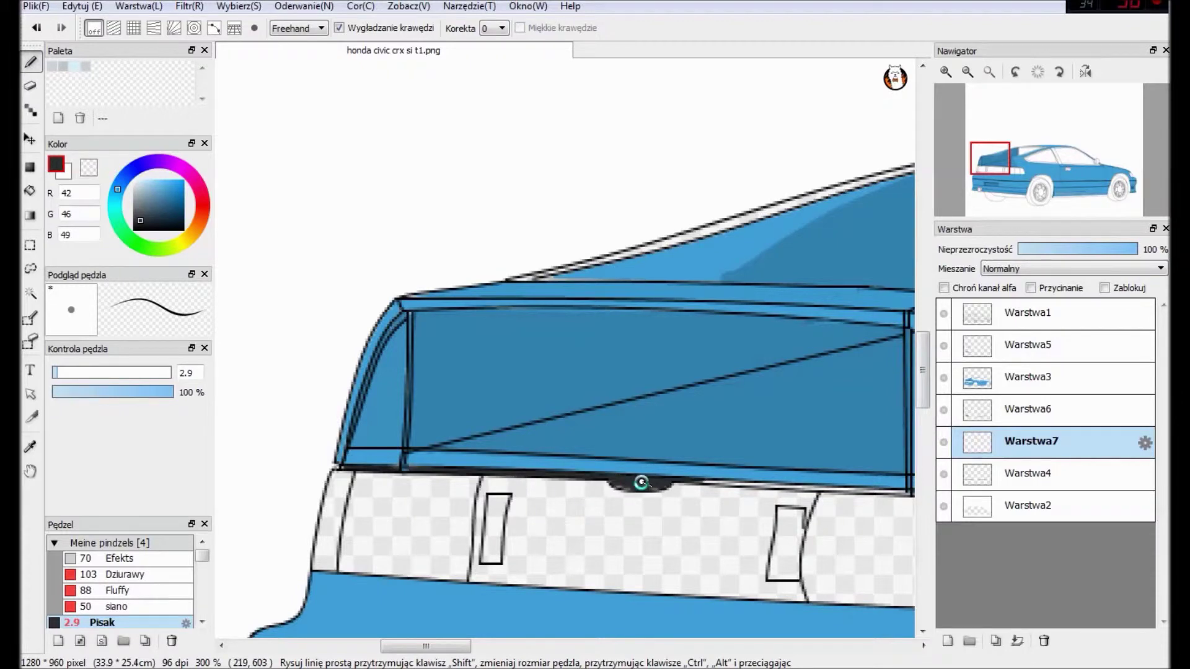
pyautogui.hscroll(5, 664, 484)
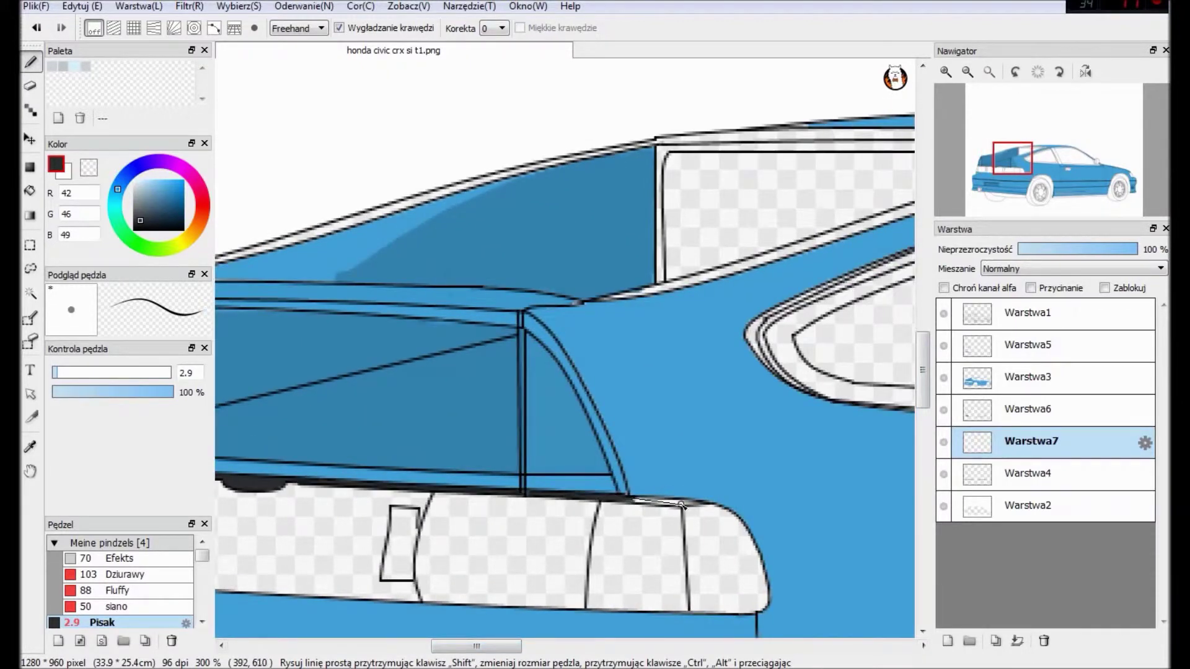
pyautogui.hscroll(5, 571, 488)
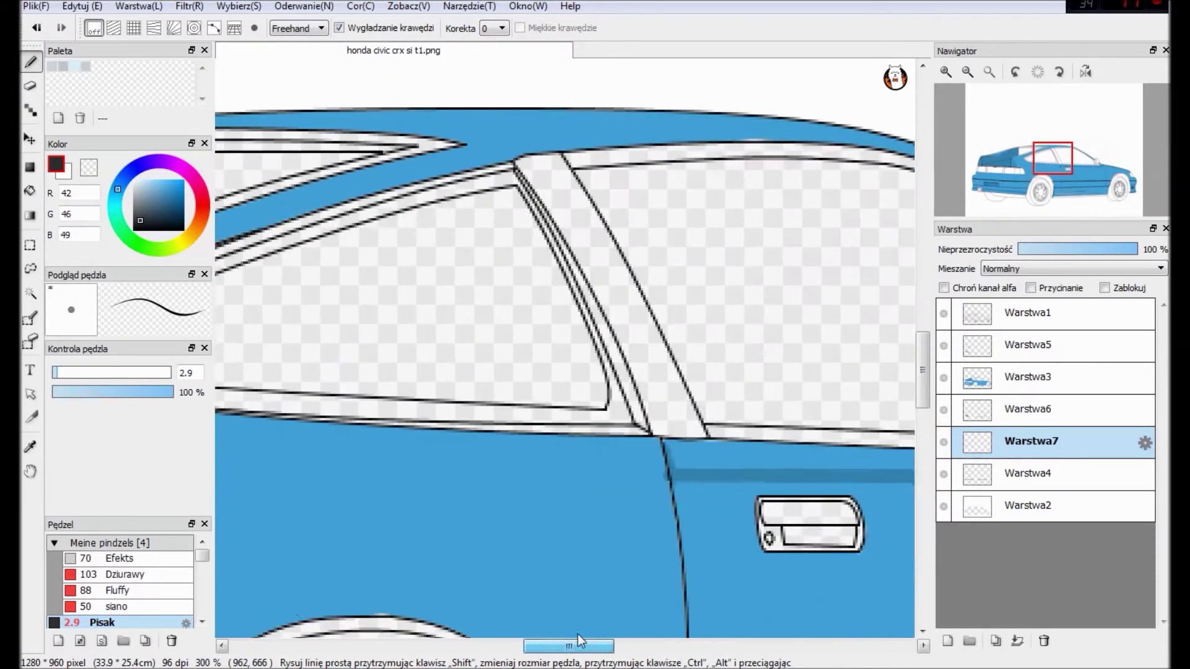
# Step: On layer Warstwa5, shade the long recess in the side skirt with darker blue, RGB 54, 131, 175
pyautogui.scroll(-5, 543, 616)
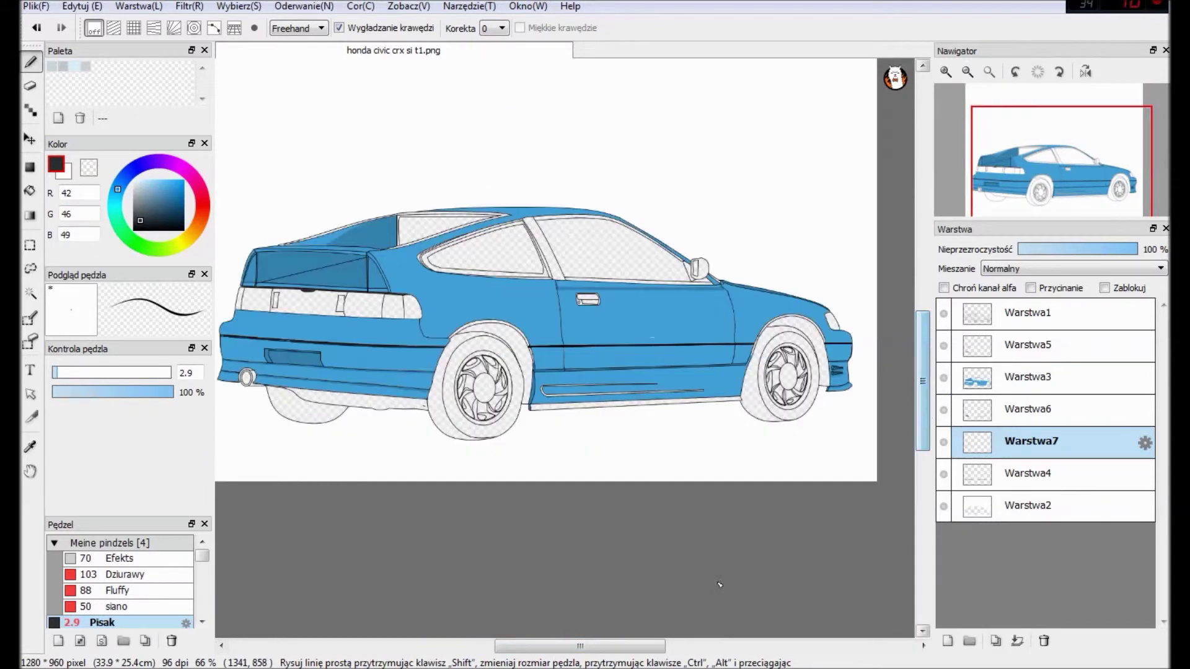
pyautogui.scroll(5, 659, 296)
pyautogui.click(1002, 337)
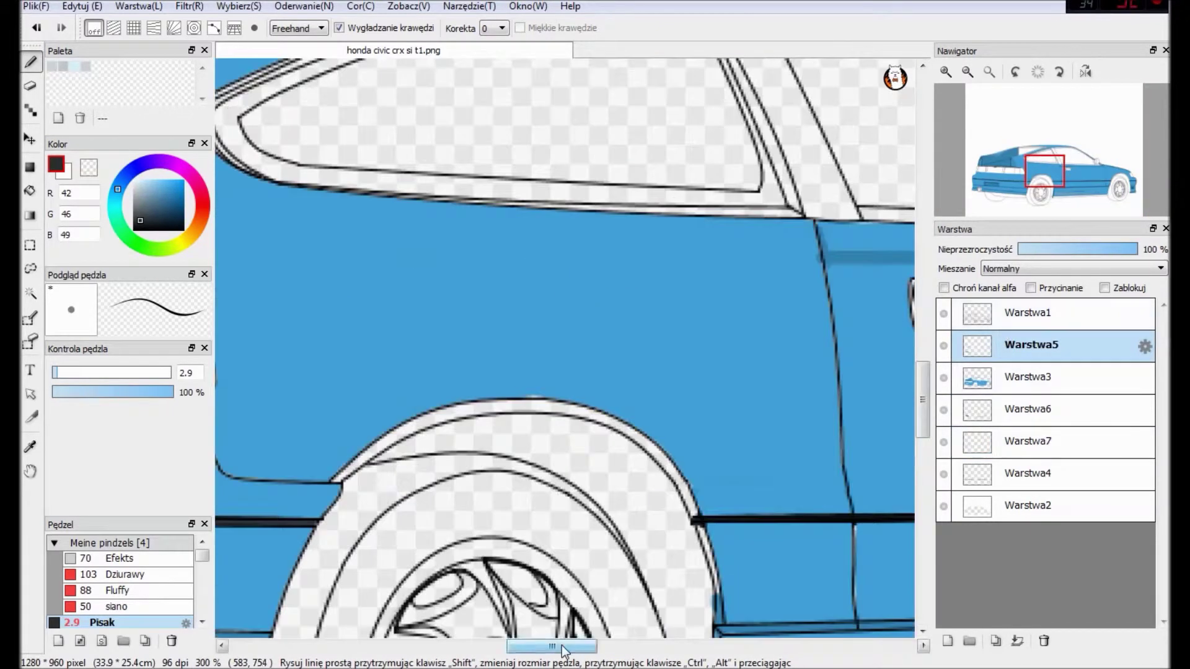
pyautogui.scroll(1, 496, 622)
pyautogui.keyDown('alt'); pyautogui.click(490, 621); pyautogui.keyUp('alt')
pyautogui.scroll(-4, 495, 622)
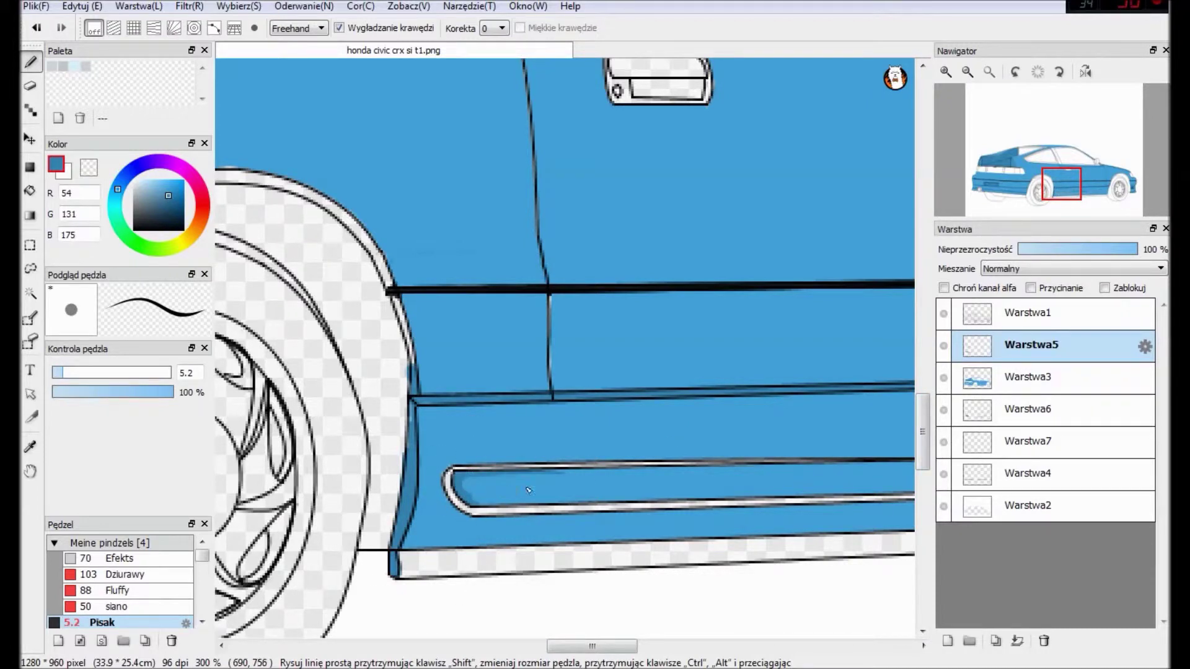
pyautogui.scroll(-1, 528, 491)
pyautogui.keyDown('shift'); pyautogui.click(850, 437); pyautogui.keyUp('shift')
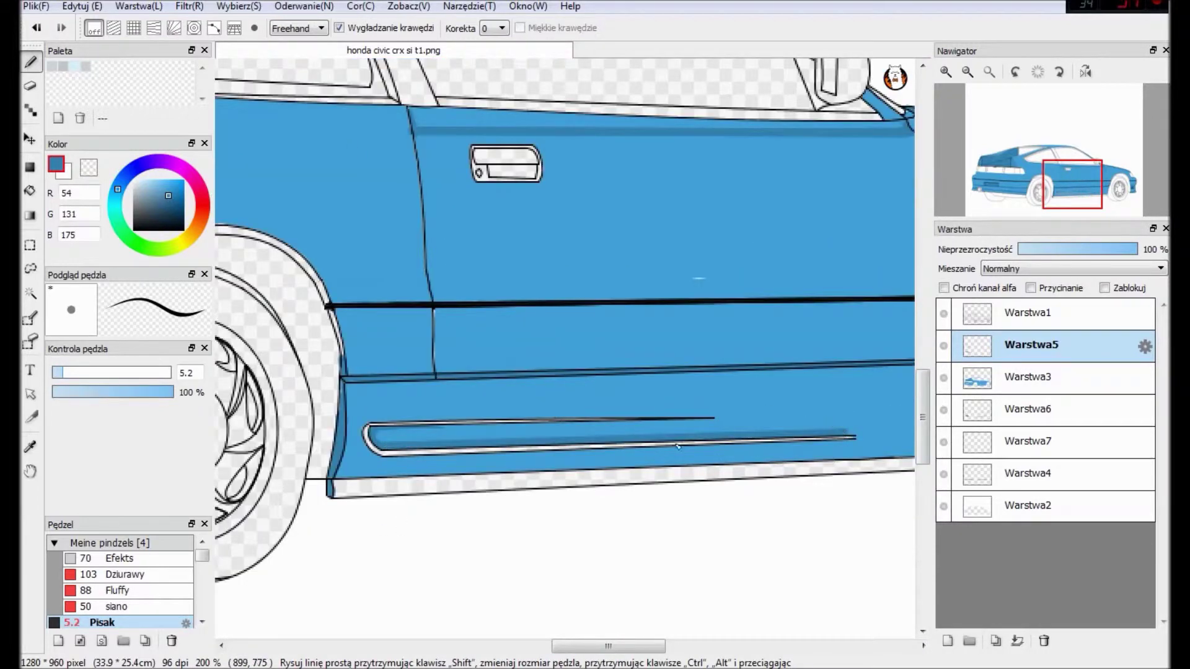
pyautogui.moveTo(378, 432); pyautogui.dragTo(852, 436)
pyautogui.keyDown('shift'); pyautogui.click(376, 432); pyautogui.keyUp('shift')
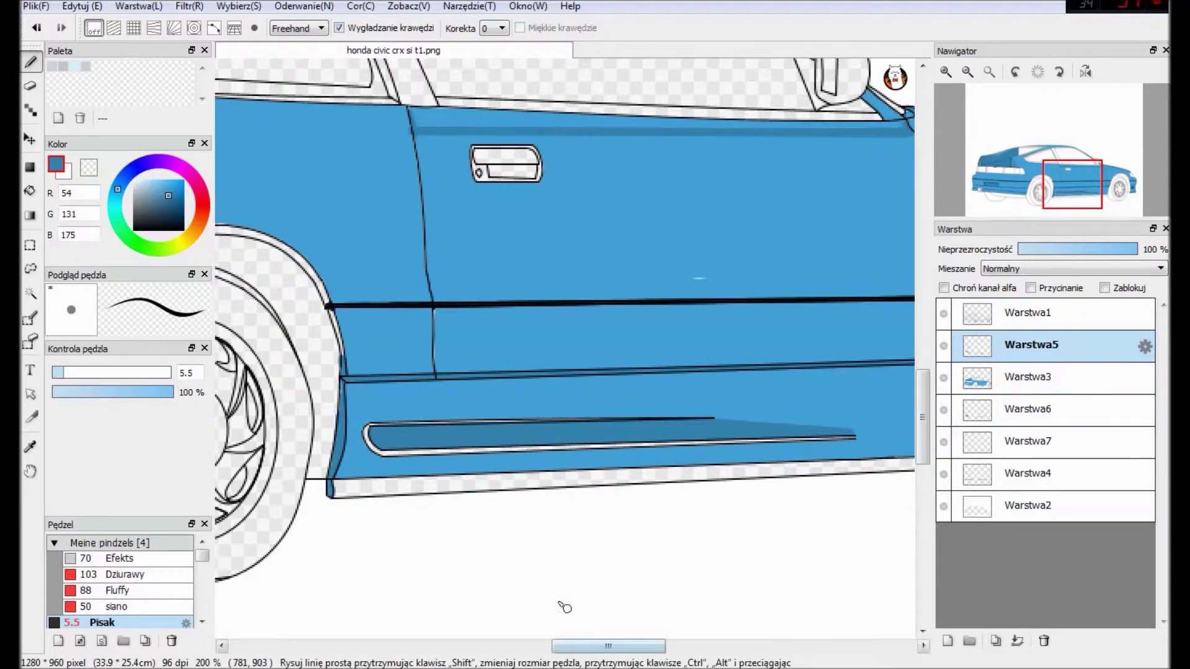
# Step: On layer Warstwa3, colour the lower sill strip and the side skirt recess's rim RGB 67, 162, 215, undoing the stroke over the moulding
pyautogui.keyDown('ctrl'); pyautogui.click(622, 385); pyautogui.keyUp('ctrl')
pyautogui.keyDown('alt'); pyautogui.click(621, 386); pyautogui.keyUp('alt')
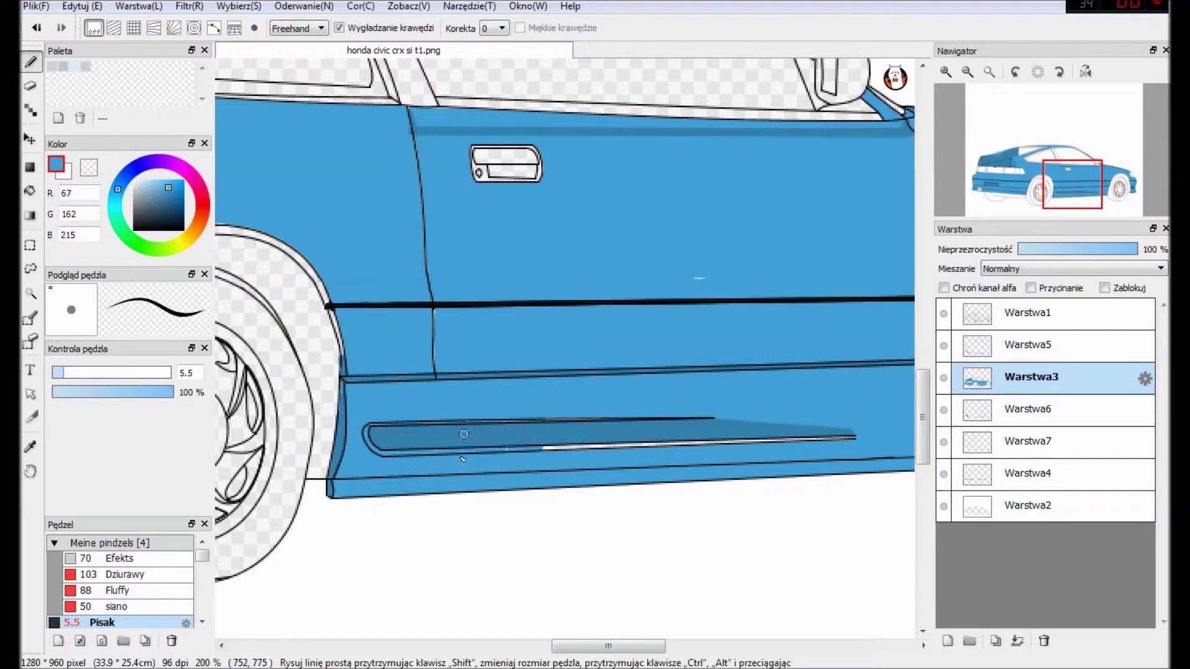
pyautogui.moveTo(93, 379); pyautogui.dragTo(104, 374)
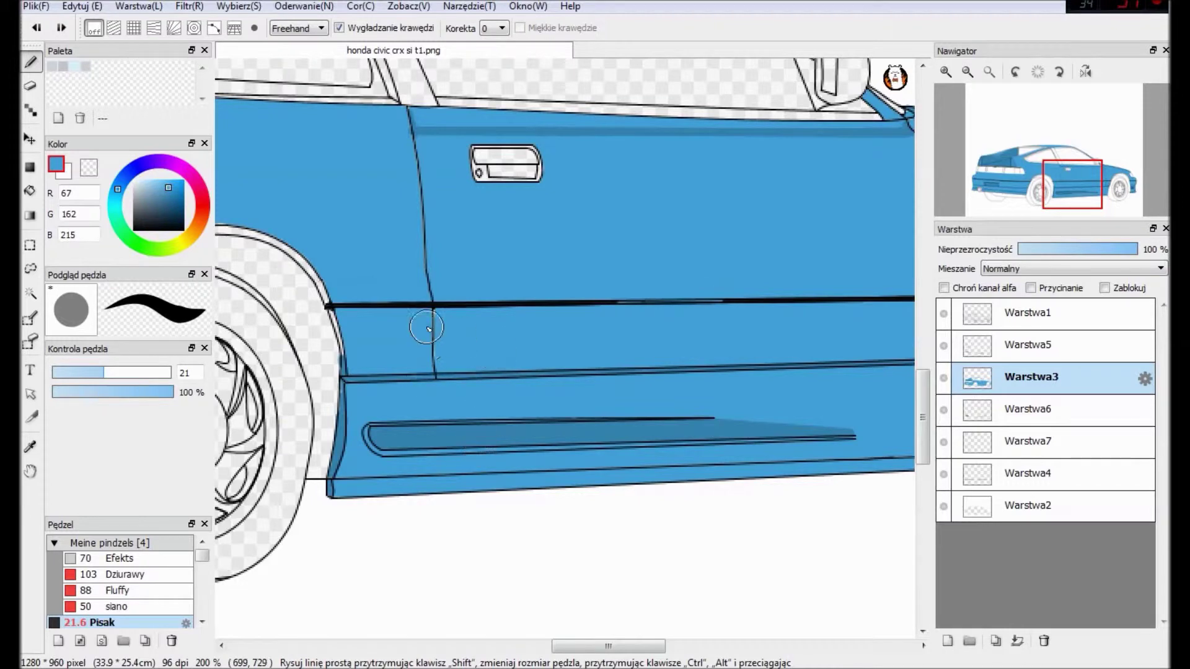
pyautogui.hotkey('ctrl', 'z')
# Step: Colour the narrow strip around the front wheel arch with the body blue, using an 8.7 brush to close the gaps
pyautogui.hscroll(5, 427, 321)
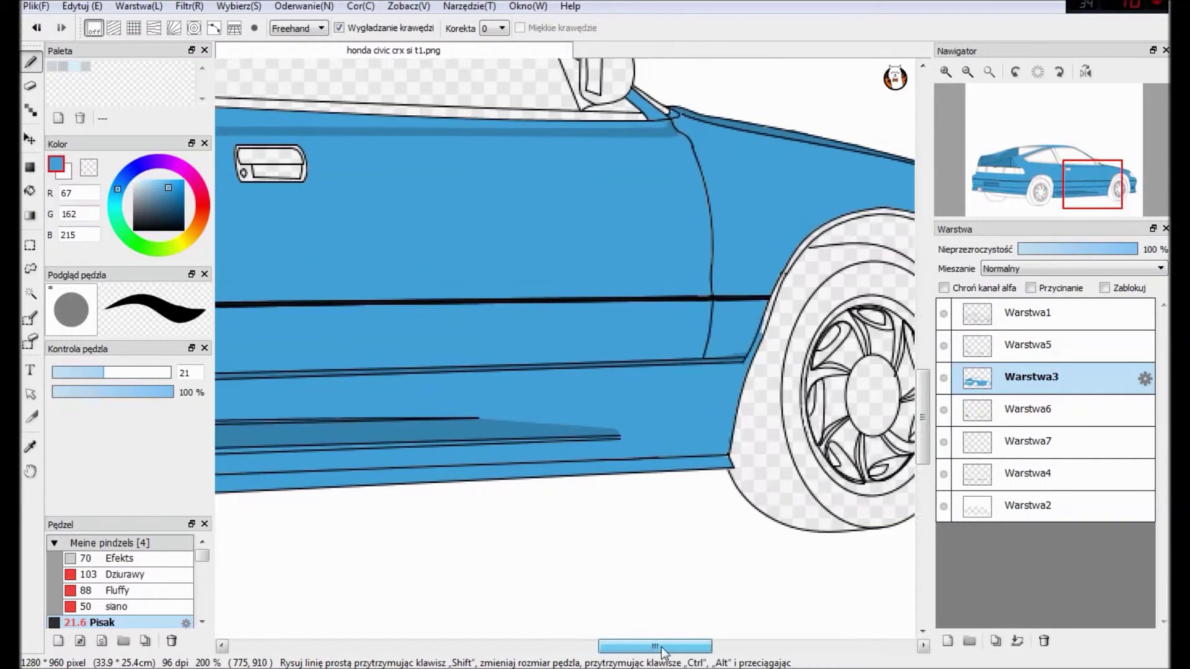
pyautogui.press('g')
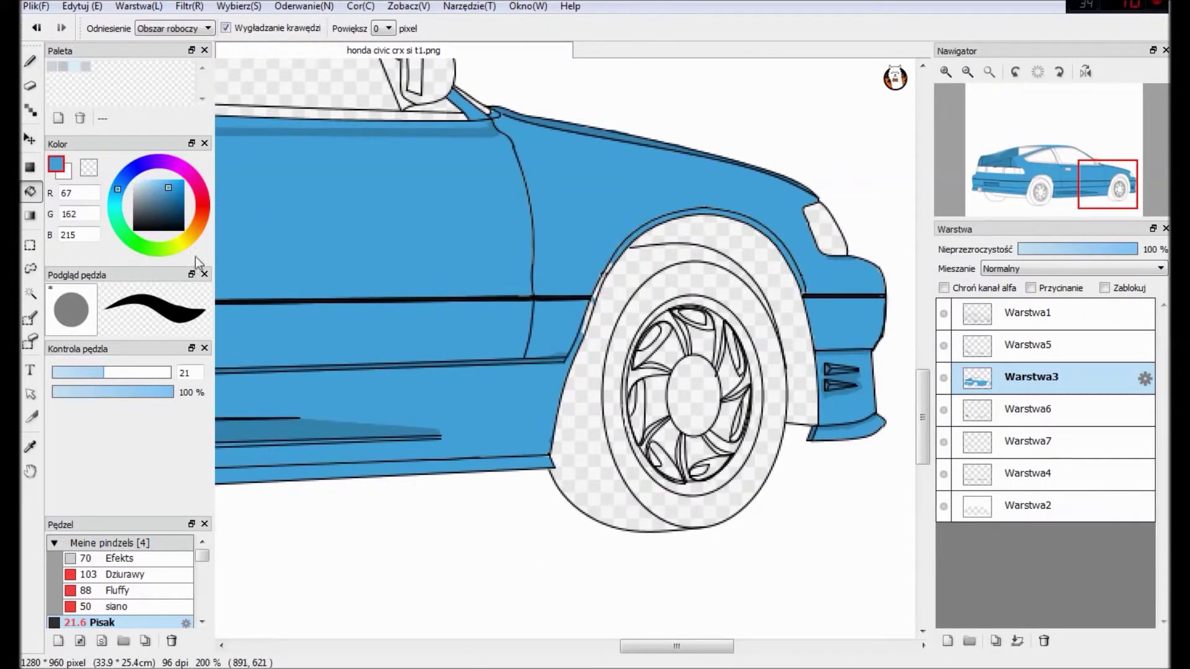
pyautogui.press('b')
pyautogui.scroll(3, 555, 355)
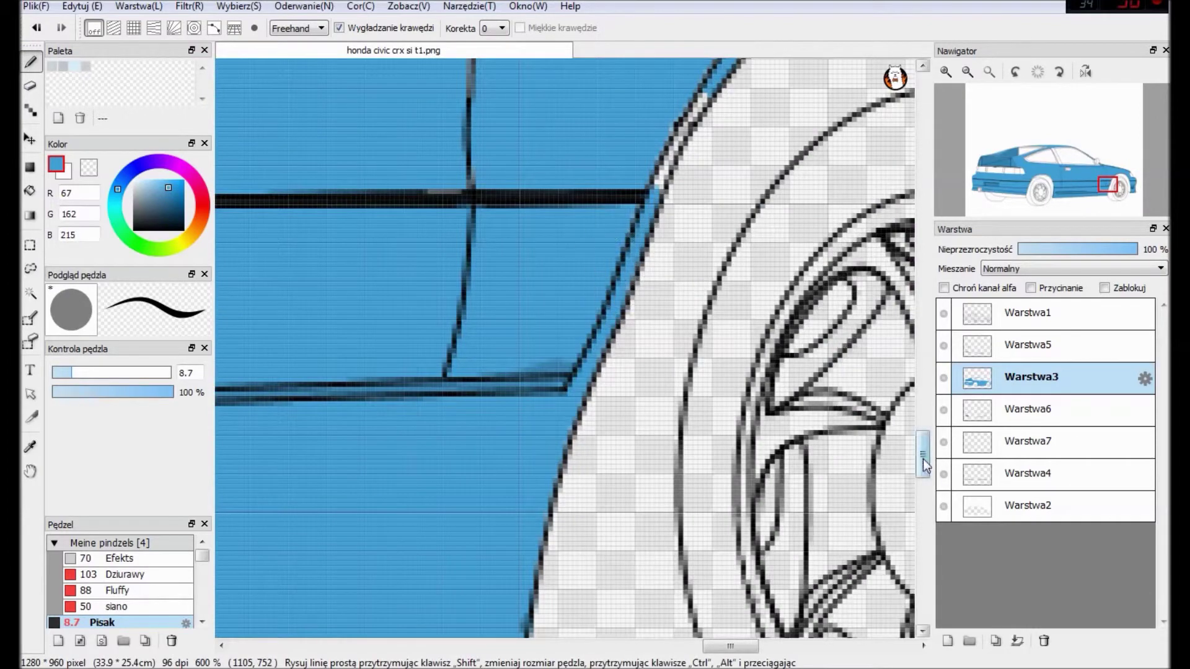
pyautogui.scroll(4, 924, 461)
pyautogui.hscroll(5, 638, 490)
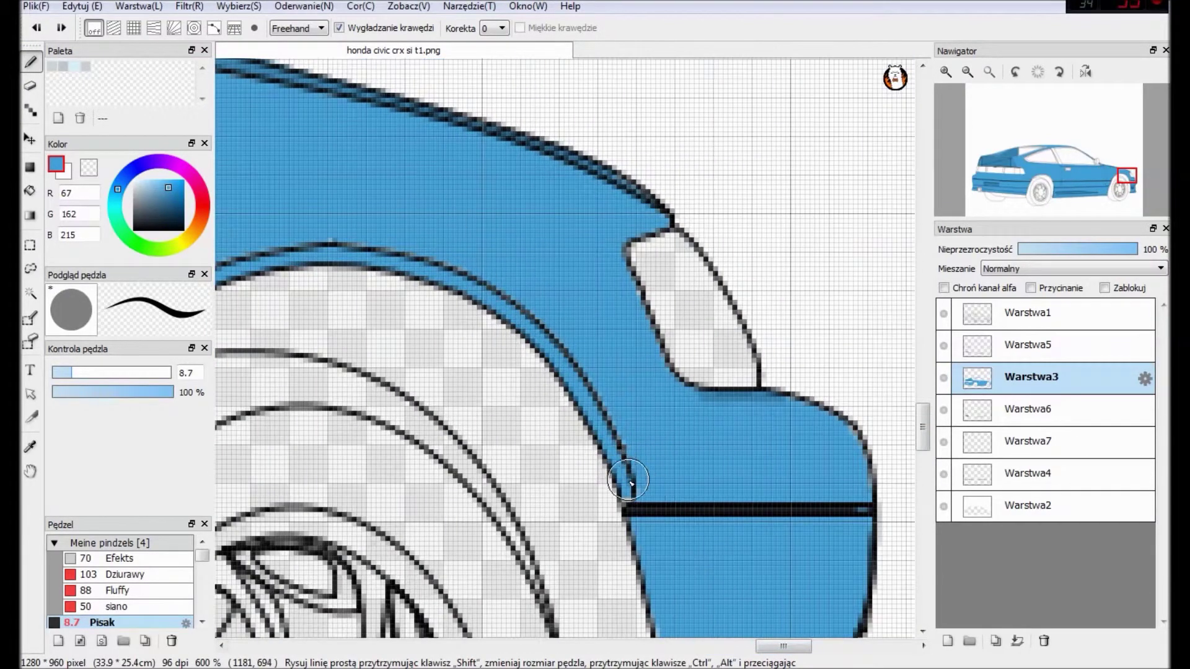
# Step: Sample the darker blue, RGB 54, 131, 175, and extend the shading on the sloping panel above the rear spoiler
pyautogui.hscroll(-10, 799, 619)
pyautogui.scroll(5, 564, 347)
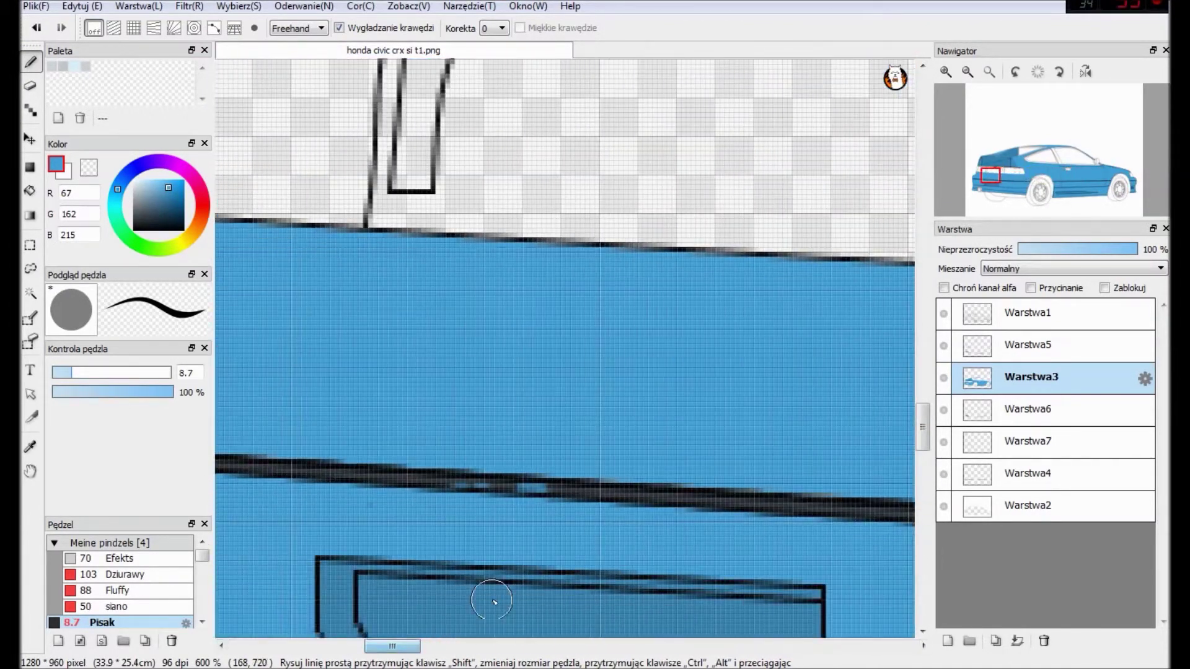
pyautogui.keyDown('alt'); pyautogui.click(446, 457); pyautogui.keyUp('alt')
pyautogui.scroll(-3, 446, 458)
pyautogui.scroll(2, 894, 317)
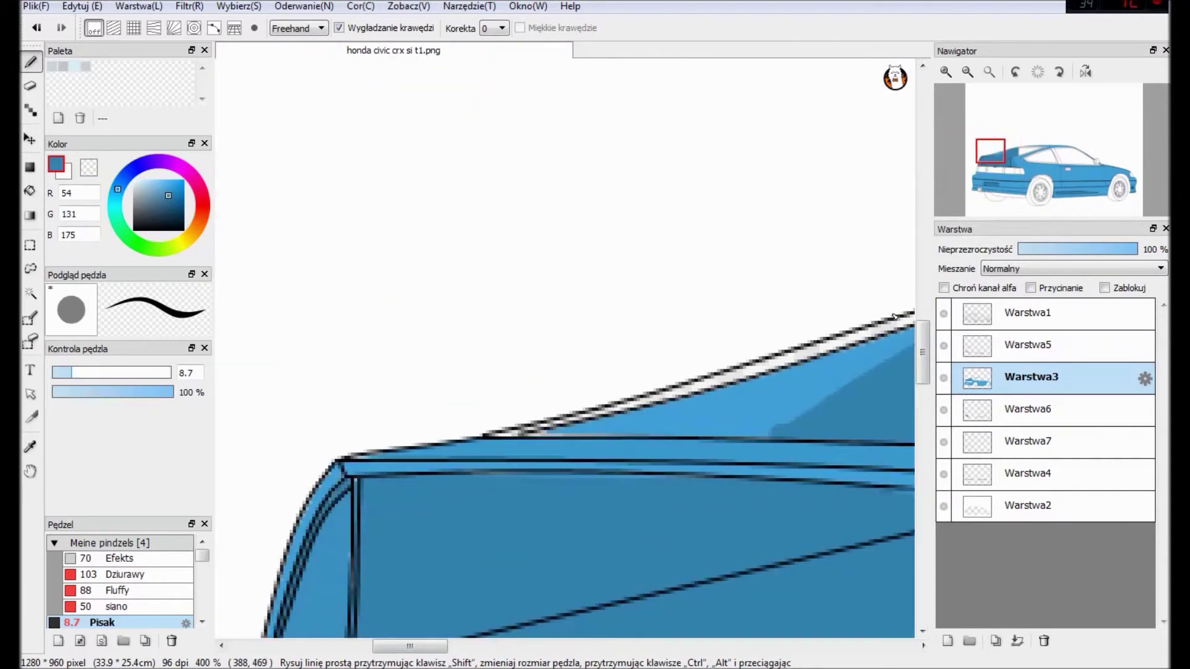
pyautogui.hscroll(5, 806, 406)
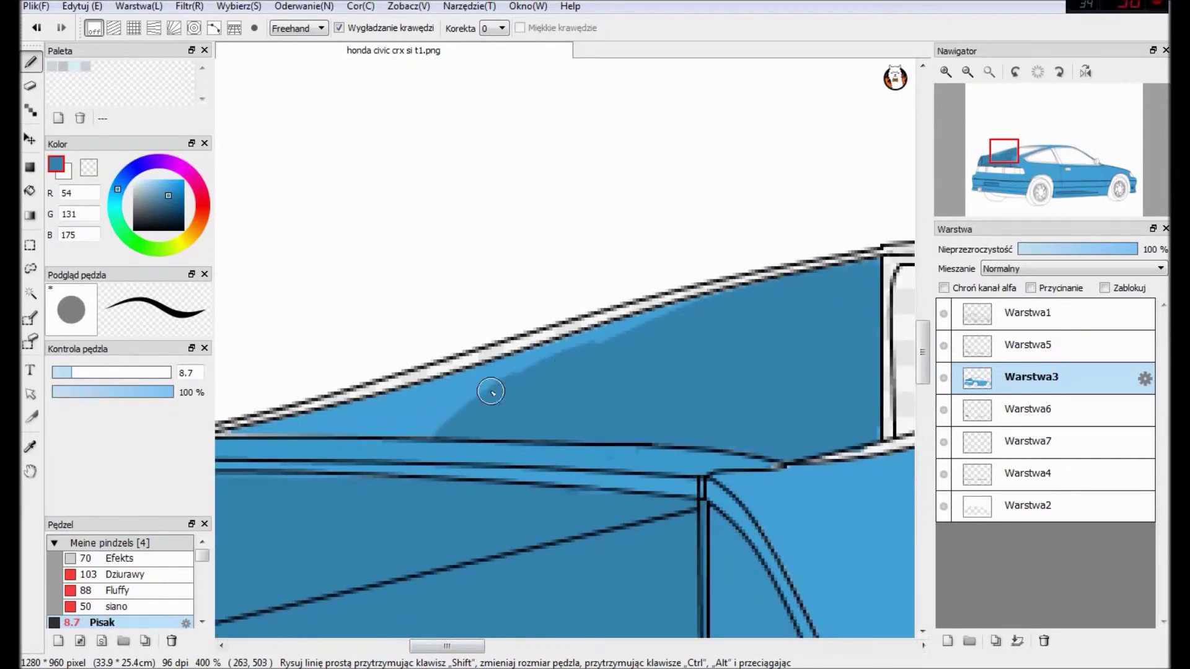
# Step: Fill the thin strip along the sloping rear roofline with RGB 67, 162, 215 and close its gaps with a 4.5 brush
pyautogui.moveTo(446, 647); pyautogui.dragTo(420, 655)
pyautogui.keyDown('alt'); pyautogui.click(425, 404); pyautogui.keyUp('alt')
pyautogui.press('g')
pyautogui.click(528, 377)
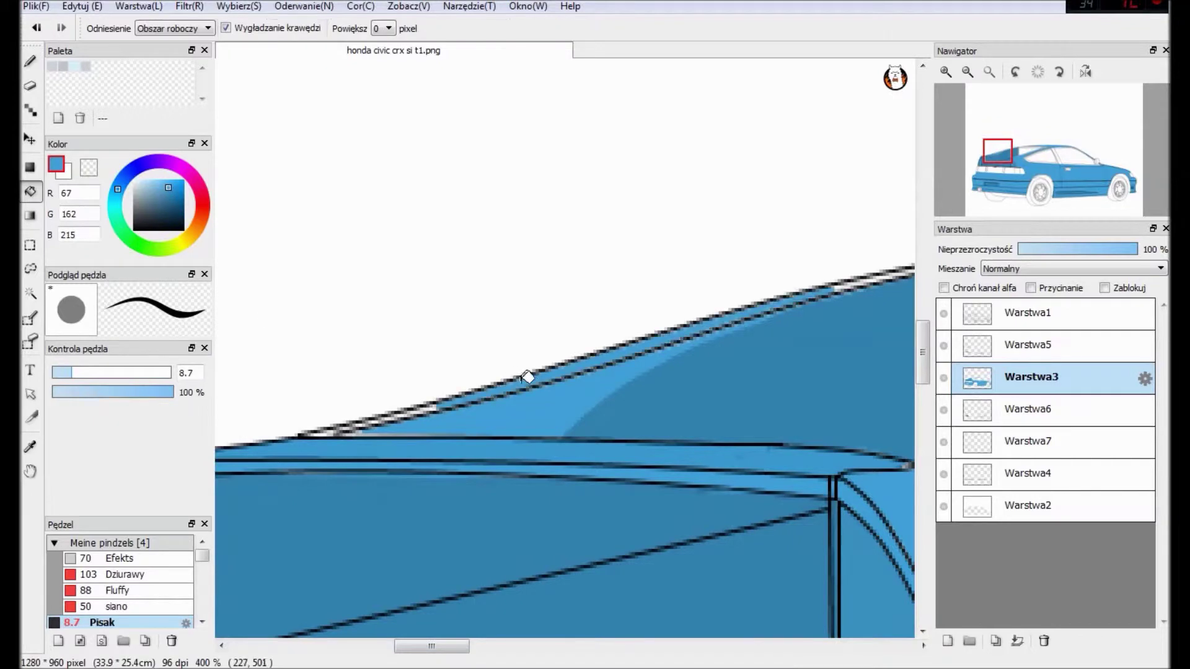
pyautogui.press('b')
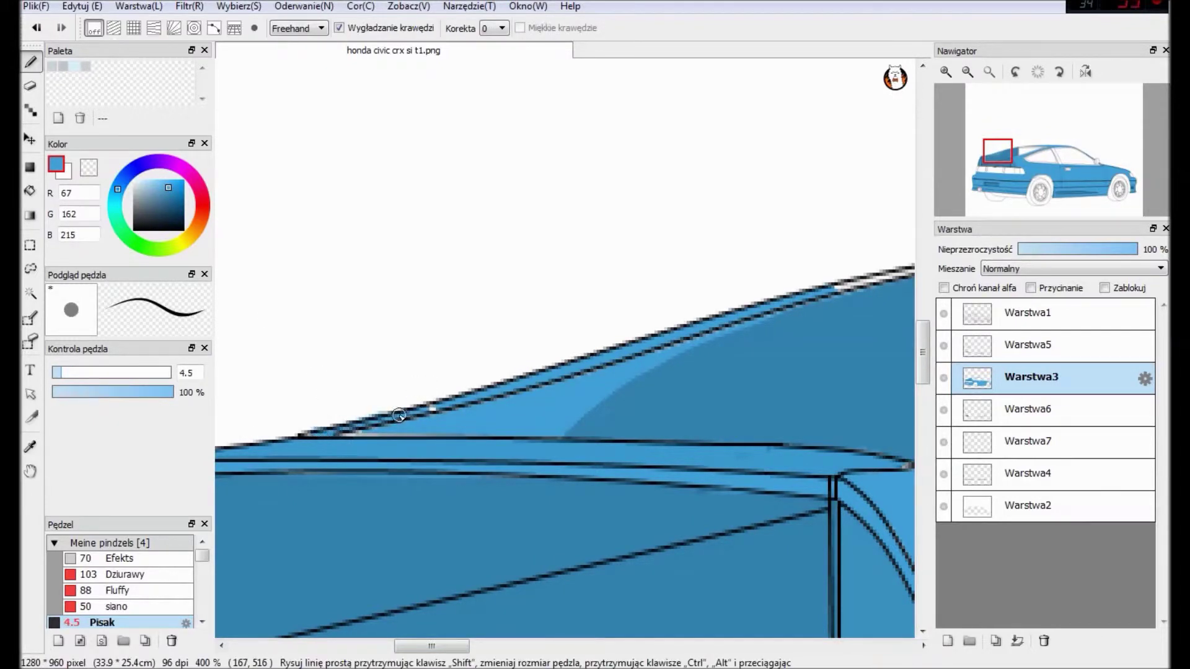
# Step: Fill the outer frame strips around the rear hatch glass with the body blue and brush over the remaining gaps
pyautogui.hscroll(5, 399, 415)
pyautogui.hscroll(8, 500, 635)
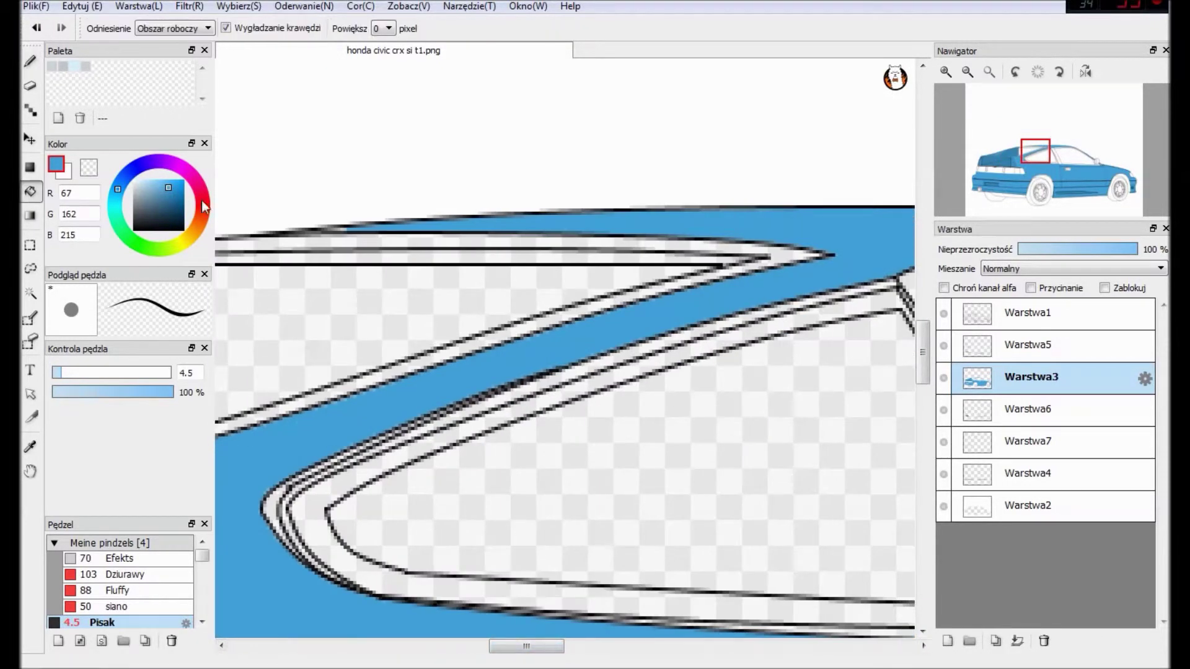
pyautogui.hscroll(-4, 563, 619)
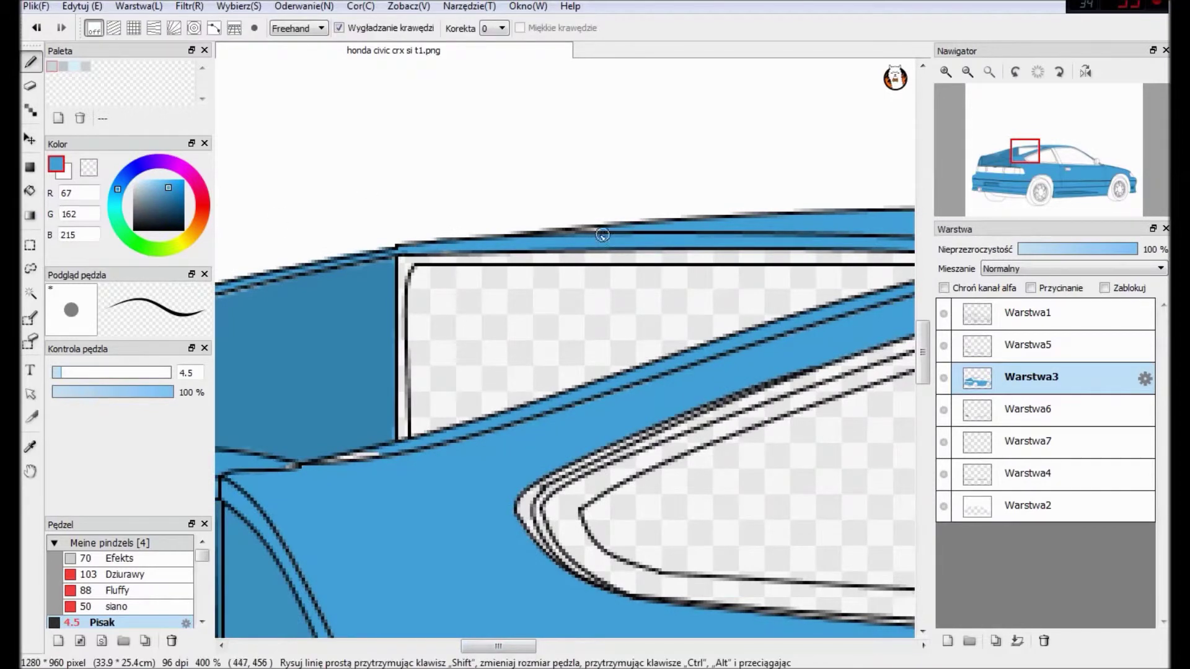
pyautogui.press('g')
pyautogui.press('b')
pyautogui.press('g')
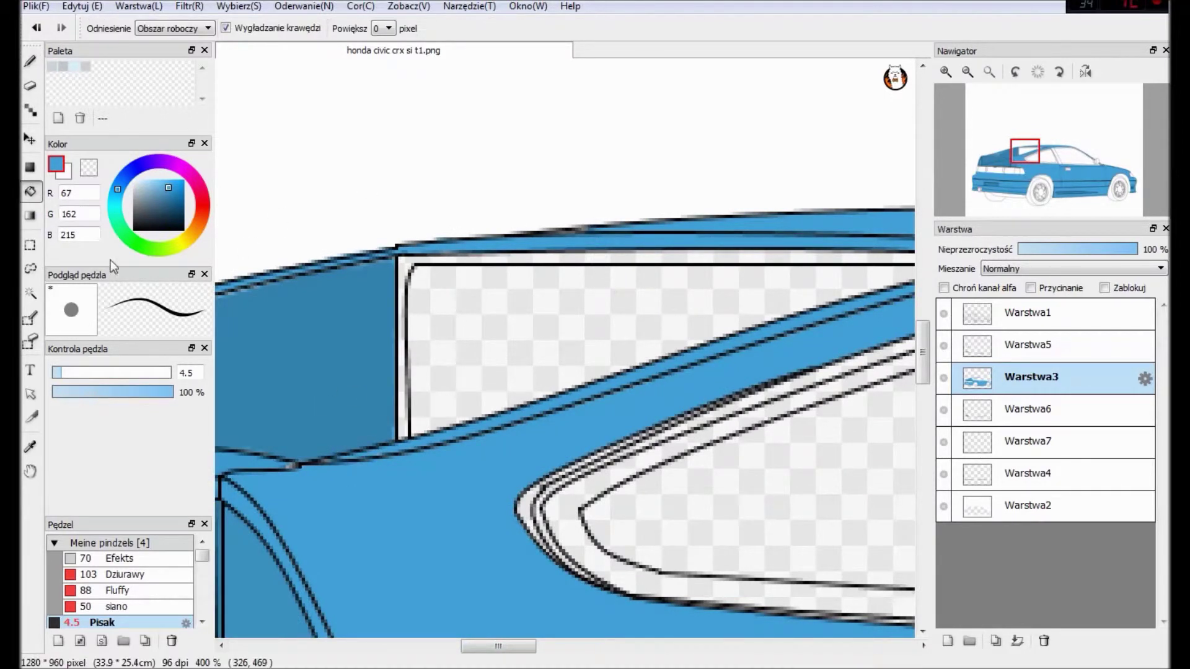
# Step: Fill the rear hatch glass's inner frame with darker blue, RGB 54, 131, 175, up to its pointed front tip
pyautogui.click(417, 262)
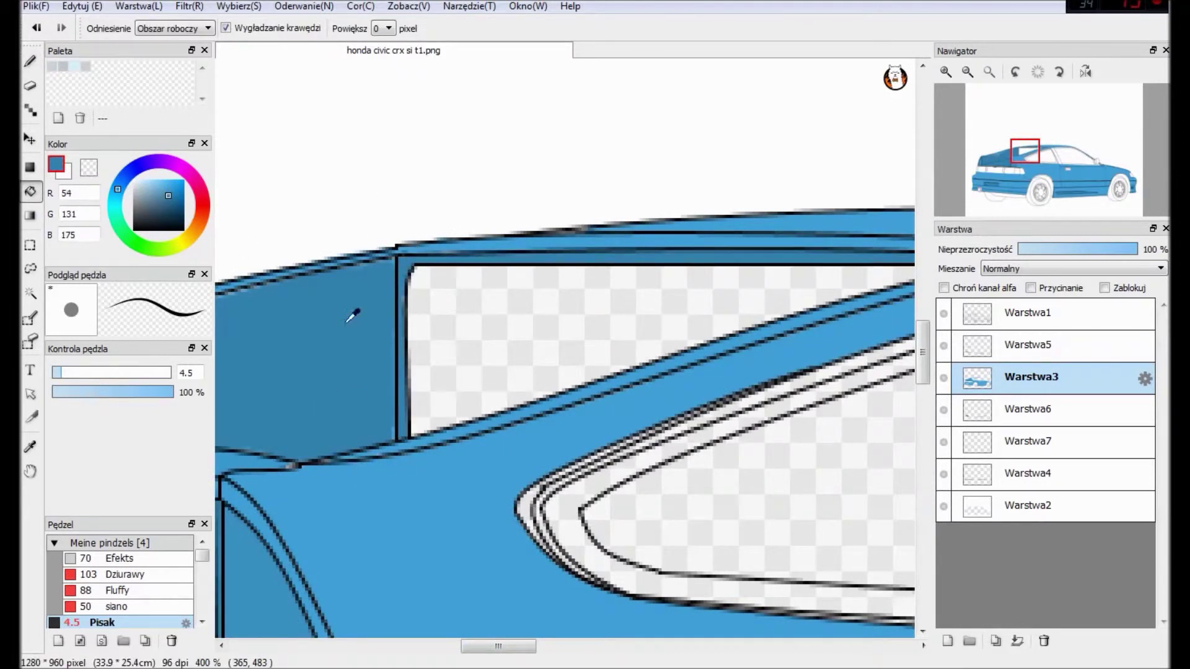
pyautogui.click(1029, 345)
pyautogui.hscroll(-4, 412, 356)
pyautogui.keyDown('ctrl'); pyautogui.click(445, 449); pyautogui.keyUp('ctrl')
pyautogui.keyDown('alt'); pyautogui.click(527, 490); pyautogui.keyUp('alt')
pyautogui.press('b')
pyautogui.scroll(-2, 494, 617)
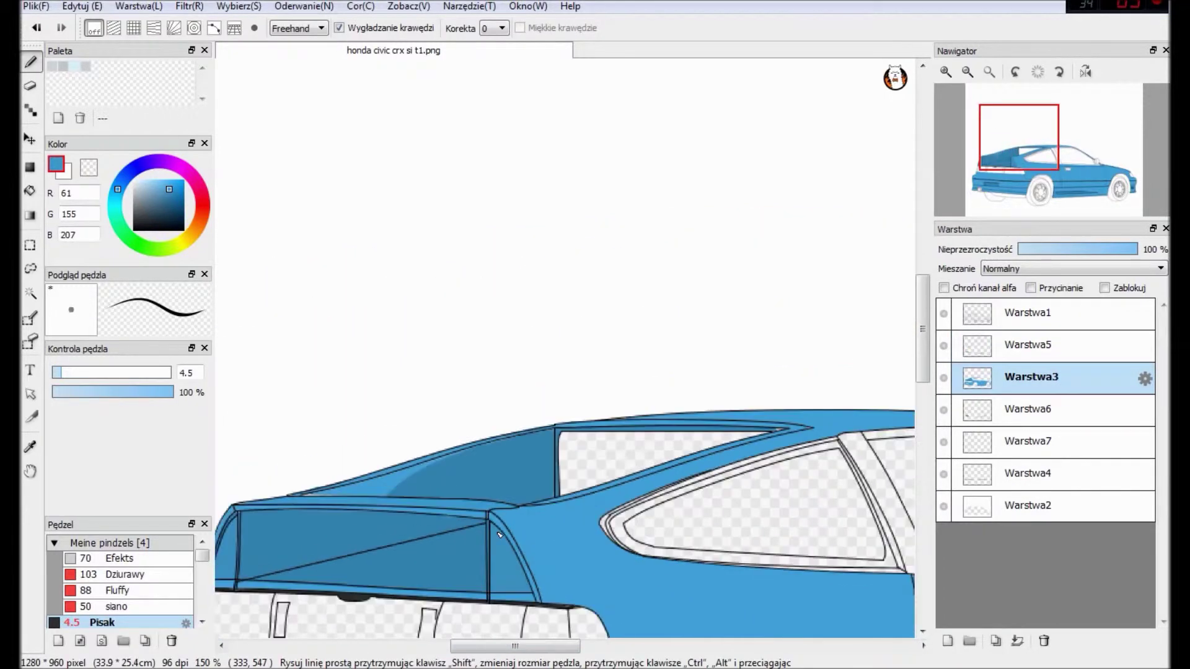
pyautogui.scroll(-2, 494, 617)
pyautogui.scroll(3, 738, 375)
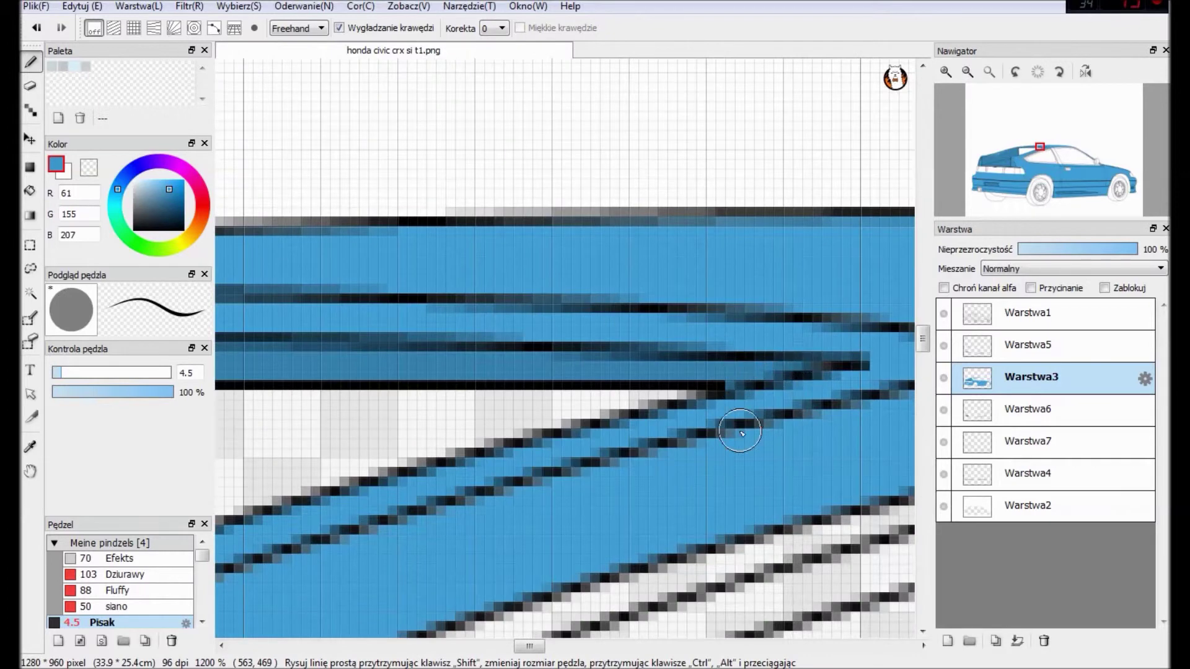
pyautogui.scroll(-5, 737, 375)
pyautogui.moveTo(1001, 440)
pyautogui.mouseDown()
pyautogui.moveTo(996, 377)
pyautogui.moveTo(1004, 441)
pyautogui.mouseUp()
pyautogui.click(1029, 473)
pyautogui.moveTo(911, 539); pyautogui.dragTo(529, 537)
pyautogui.hscroll(-5, 421, 251)
# Step: On layer Warstwa5, shade the side skirt just below its lower crease line with darker blue, RGB 54, 131, 175, from wheel to wheel
pyautogui.click(1029, 345)
pyautogui.hscroll(5, 564, 323)
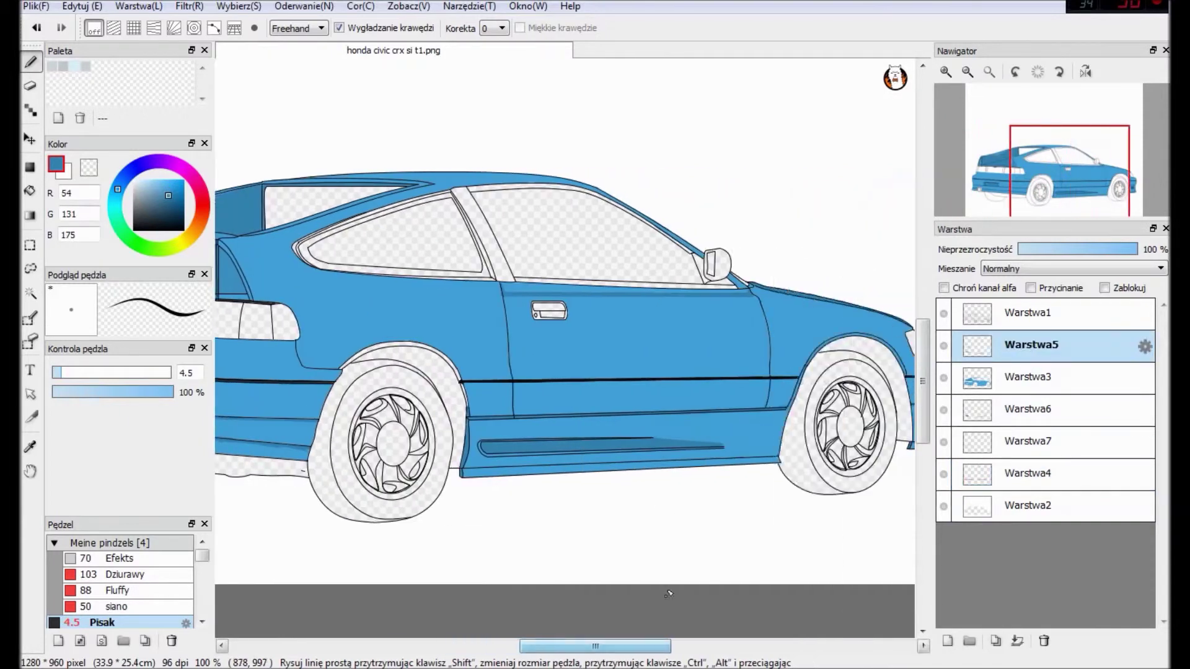
pyautogui.scroll(2, 618, 457)
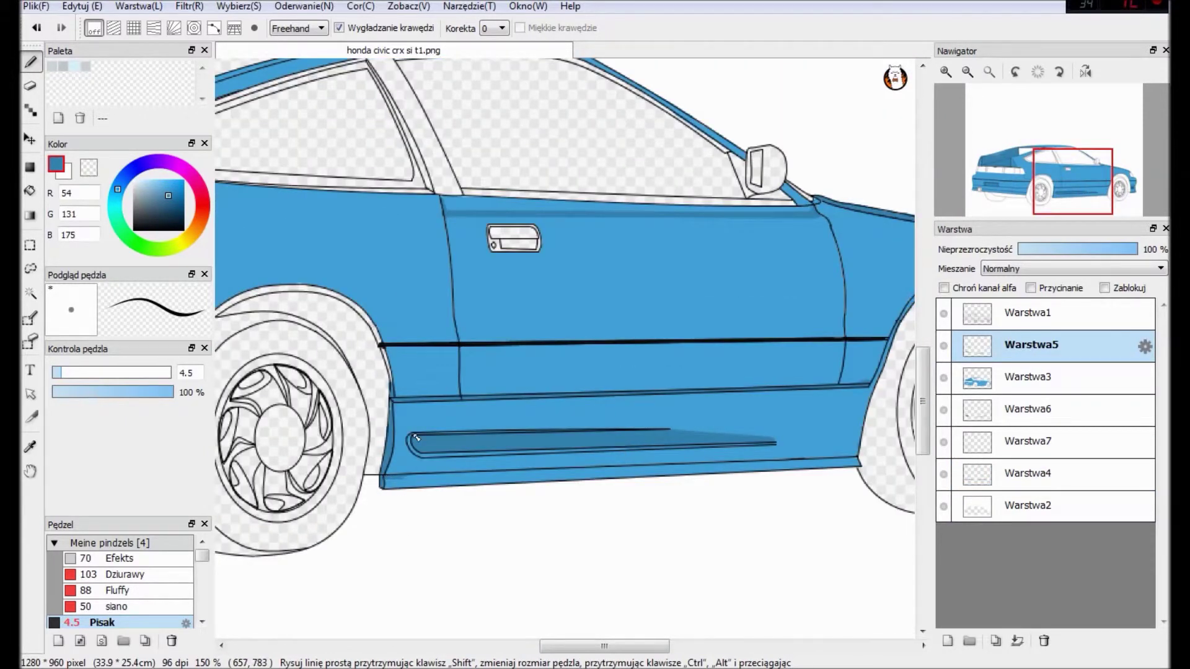
pyautogui.scroll(4, 416, 437)
pyautogui.scroll(-3, 620, 372)
pyautogui.hscroll(-2, 620, 371)
pyautogui.moveTo(301, 476); pyautogui.dragTo(912, 452)
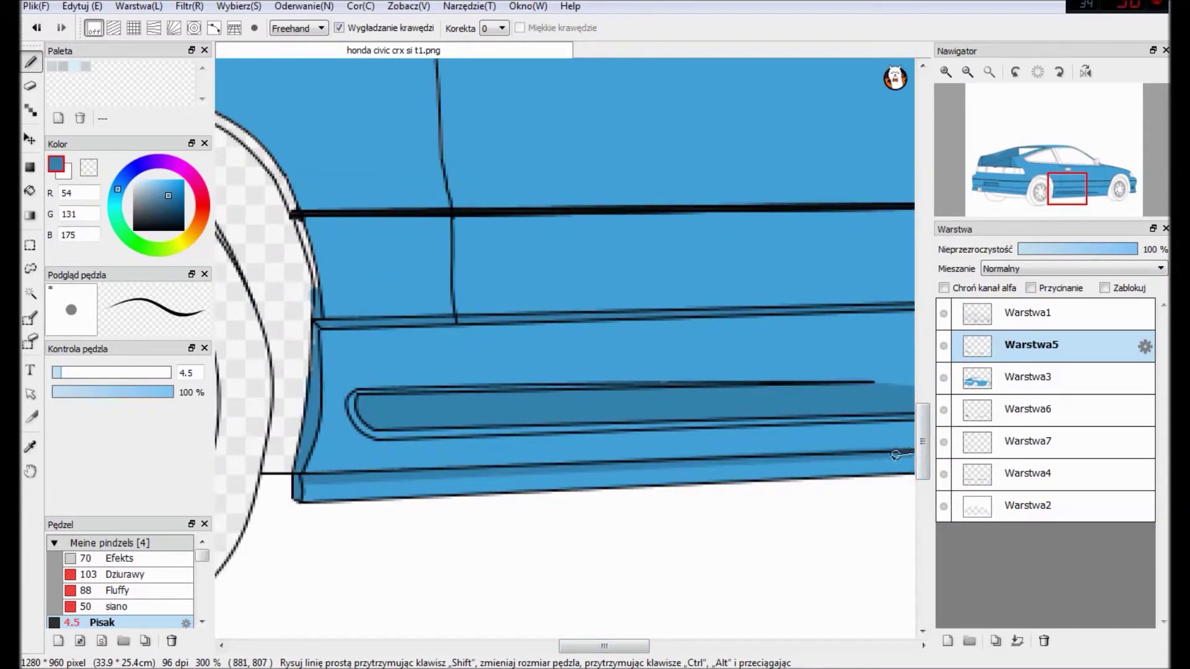
pyautogui.hscroll(5, 912, 453)
pyautogui.moveTo(424, 459); pyautogui.dragTo(764, 437)
pyautogui.hotkey('ctrl', 'z')
pyautogui.moveTo(424, 459); pyautogui.dragTo(764, 437)
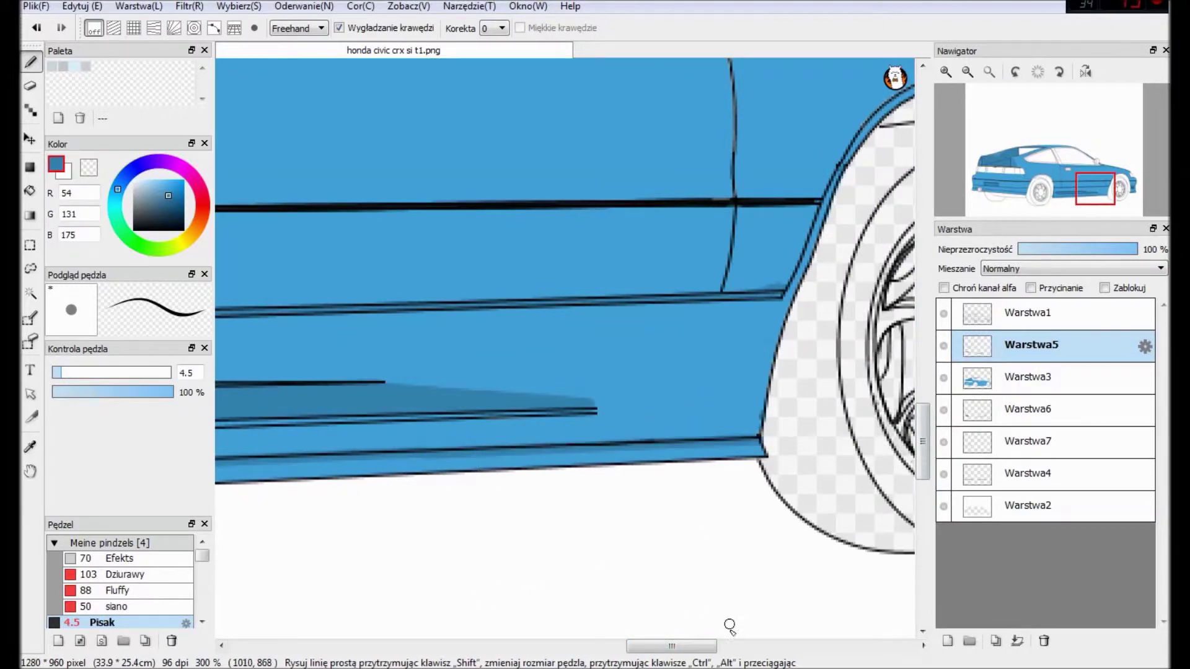
# Step: Fill the strip around the rear wheel arch with the body blue, RGB 67, 162, 215, on layer Warstwa3
pyautogui.hscroll(-5, 709, 528)
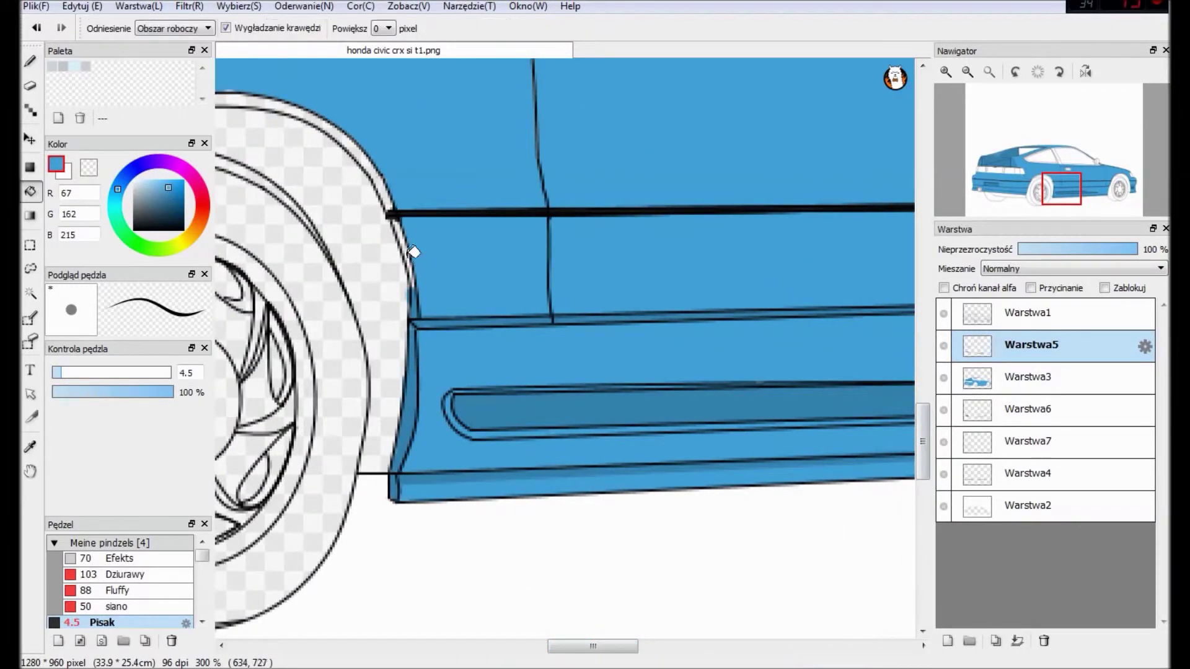
pyautogui.keyDown('ctrl'); pyautogui.click(409, 294); pyautogui.keyUp('ctrl')
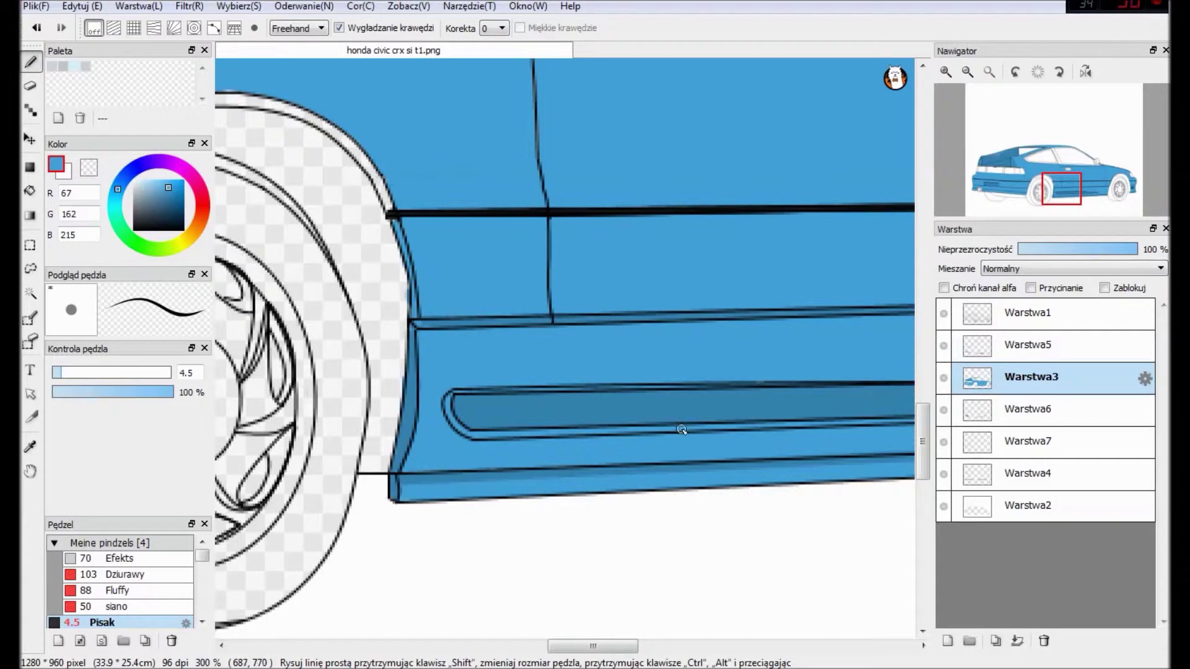
pyautogui.keyDown('ctrl'); pyautogui.click(490, 366); pyautogui.keyUp('ctrl')
pyautogui.keyDown('ctrl'); pyautogui.click(502, 260); pyautogui.keyUp('ctrl')
# Step: On layer Warstwa5, brush a darker blue band, RGB 54, 131, 175, above the black side moulding between the two wheel arches
pyautogui.moveTo(340, 124); pyautogui.dragTo(859, 112)
pyautogui.moveTo(527, 646); pyautogui.dragTo(598, 646)
pyautogui.keyDown('ctrl'); pyautogui.click(310, 194); pyautogui.keyUp('ctrl')
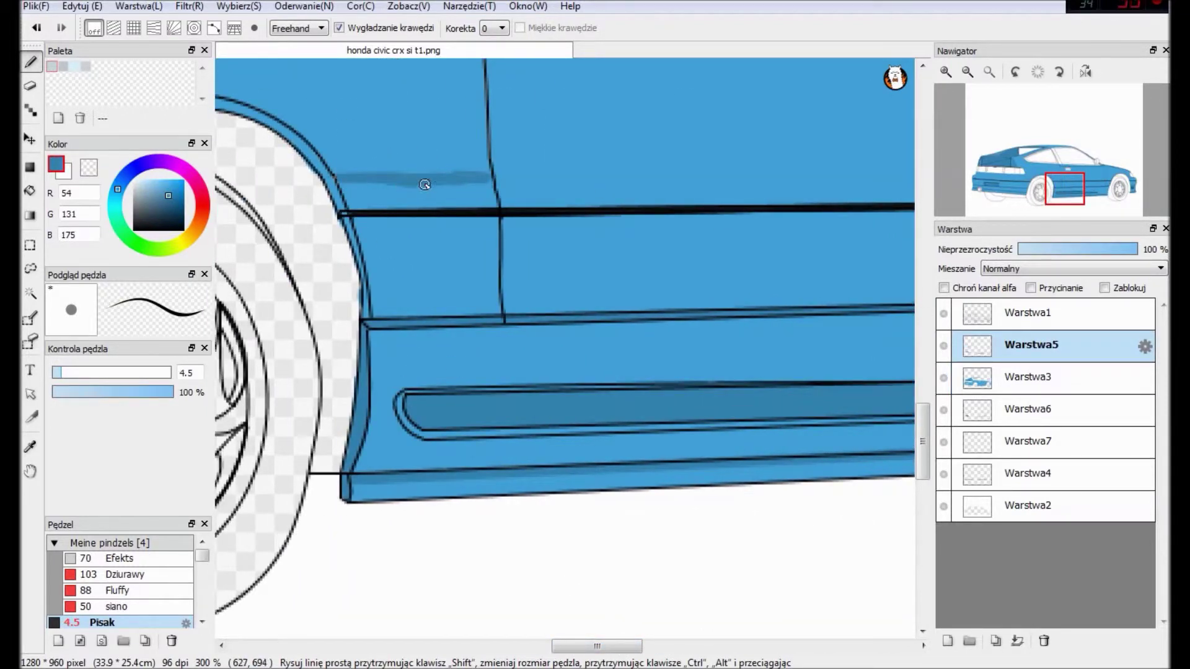
pyautogui.hscroll(3, 613, 614)
pyautogui.scroll(-2, 613, 614)
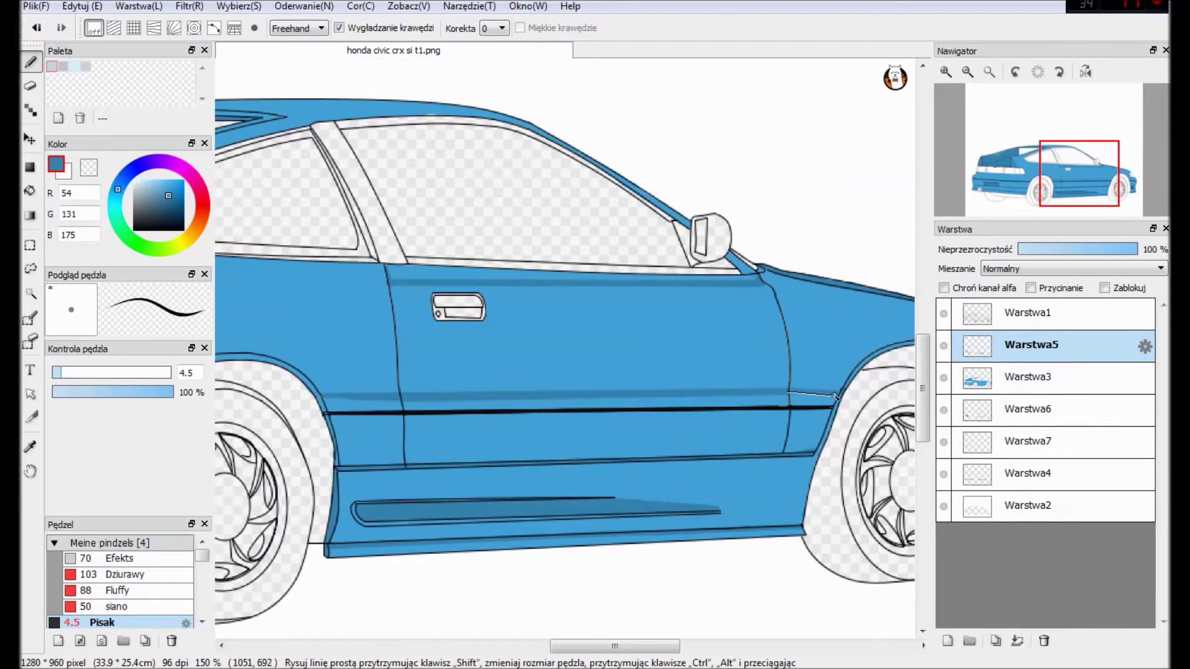
# Step: Clean up the stray paint along the rear bumper's outer edge on layer Warstwa3 with a reduced eraser
pyautogui.moveTo(675, 646); pyautogui.dragTo(524, 601)
pyautogui.scroll(3, 523, 601)
pyautogui.click(992, 379)
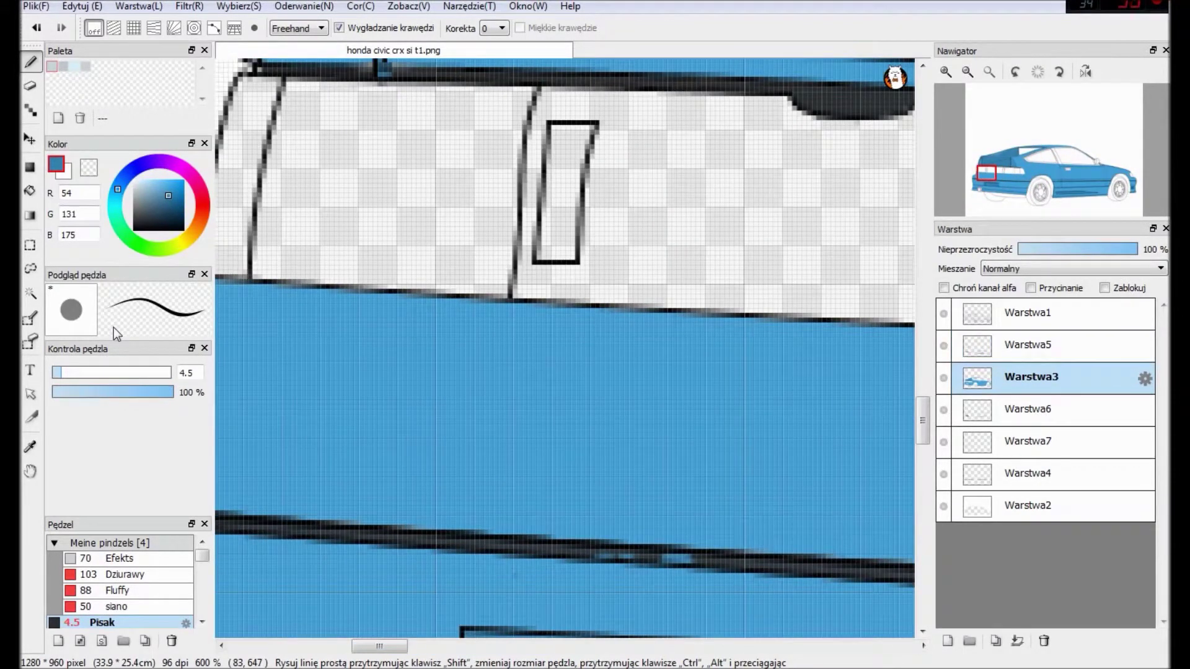
pyautogui.press('e')
pyautogui.press('Up')
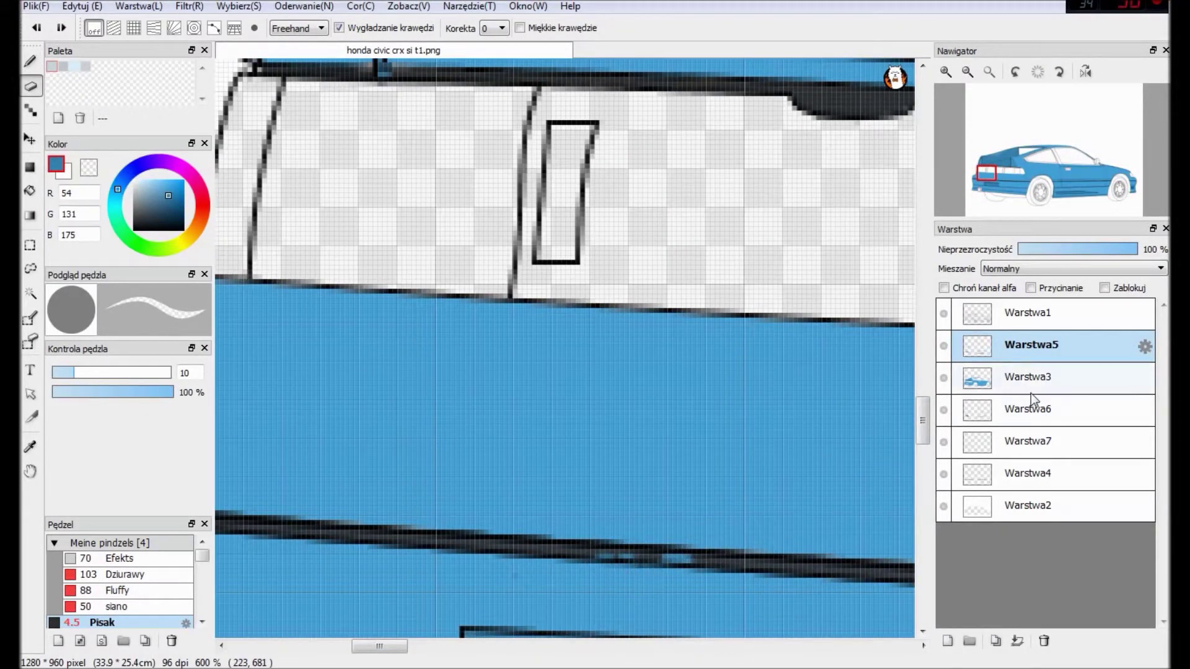
pyautogui.press('Down')
pyautogui.press('Down')
pyautogui.hscroll(-5, 521, 513)
pyautogui.press('Up')
pyautogui.press('Up')
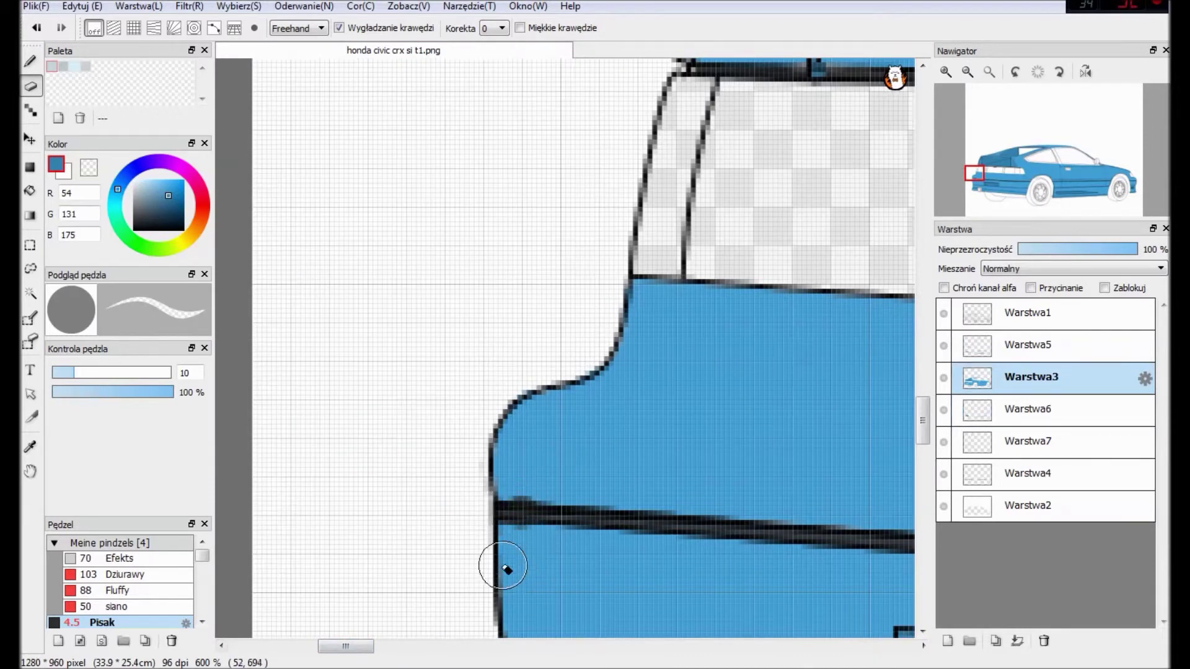
pyautogui.press('[')
pyautogui.press('[')
pyautogui.press('[')
pyautogui.press('[')
pyautogui.moveTo(380, 648)
pyautogui.mouseDown()
pyautogui.moveTo(552, 648)
pyautogui.moveTo(671, 666)
pyautogui.moveTo(787, 647)
pyautogui.mouseUp()
pyautogui.press('b')
pyautogui.scroll(-4, 686, 563)
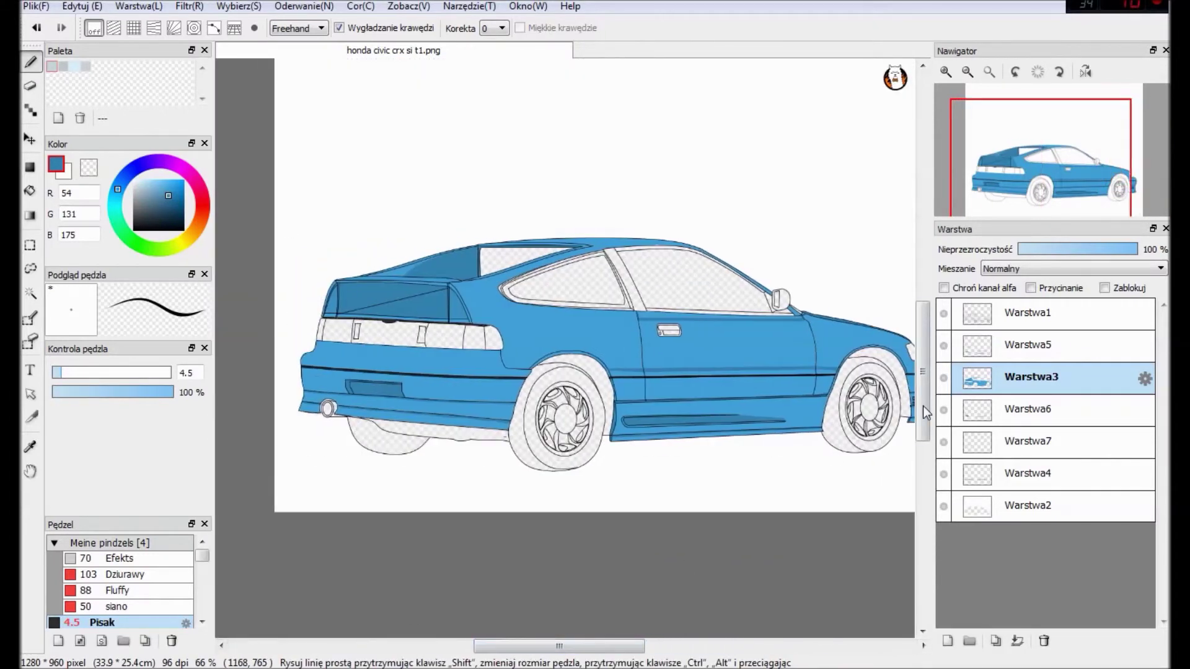
# Step: Activate layer Warstwa1 and set the selection shape to ellipse for the rear wheel's rim
pyautogui.press('Up')
pyautogui.press('Up')
pyautogui.scroll(3, 609, 525)
pyautogui.moveTo(924, 378); pyautogui.dragTo(923, 450)
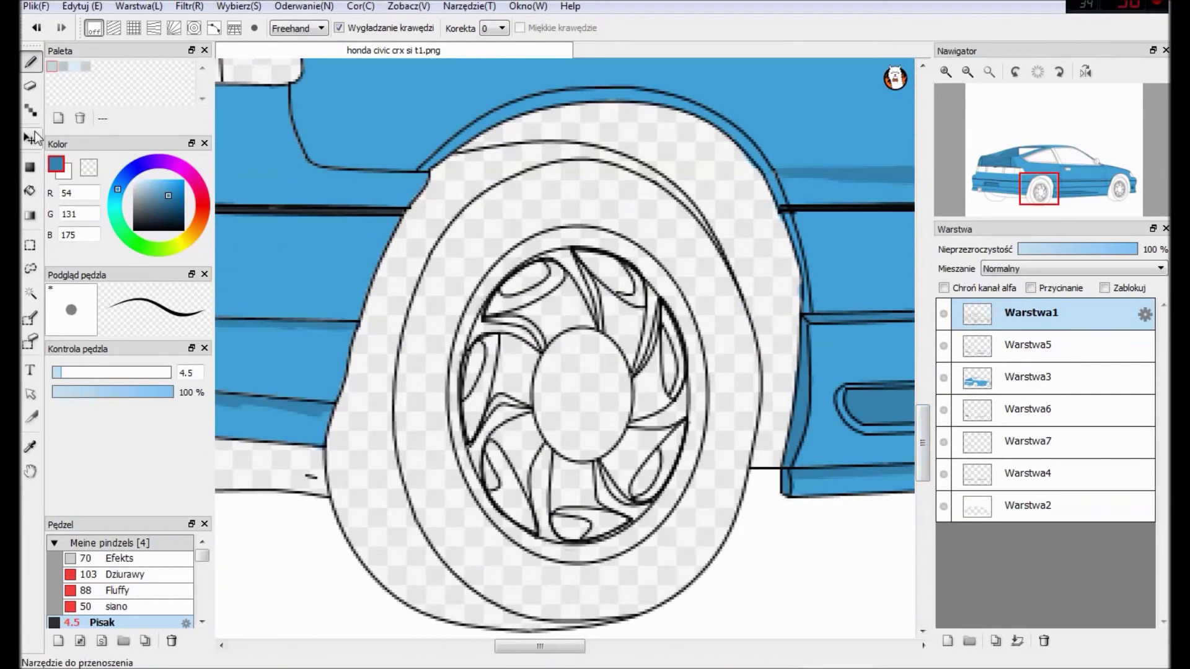
pyautogui.press('m')
pyautogui.click(121, 27)
pyautogui.click(115, 59)
pyautogui.moveTo(448, 230); pyautogui.dragTo(729, 571)
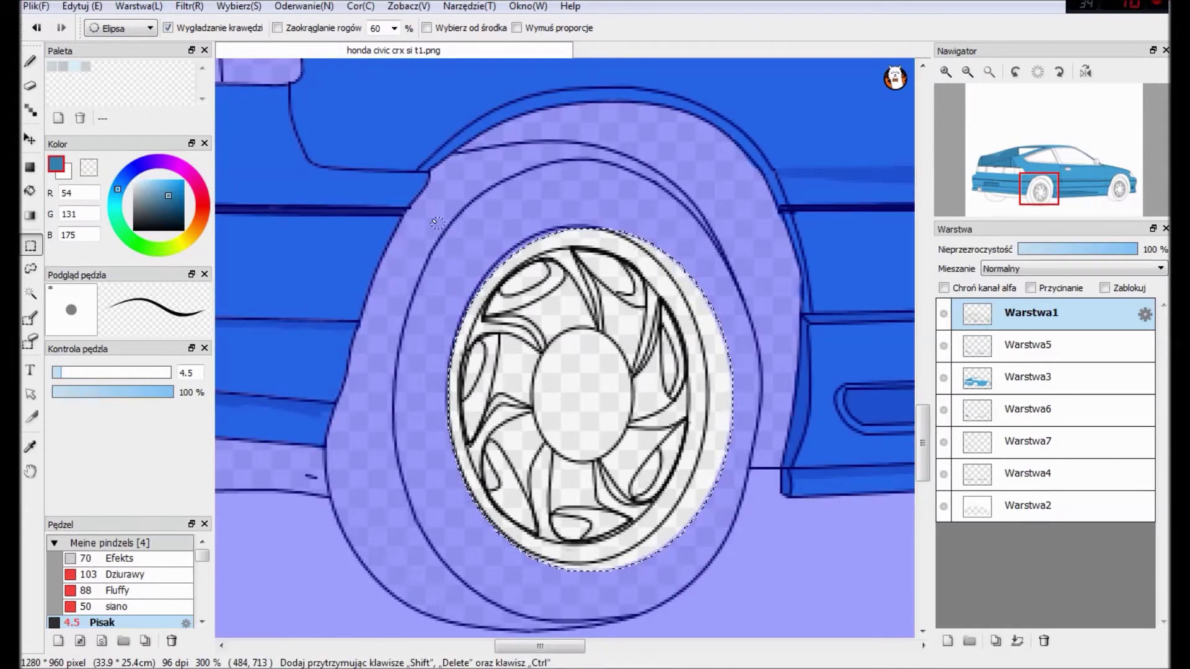
pyautogui.click(238, 6)
pyautogui.click(263, 167)
pyautogui.moveTo(731, 172)
pyautogui.mouseDown()
pyautogui.moveTo(760, 127)
pyautogui.moveTo(752, 152)
pyautogui.mouseUp()
pyautogui.press('Return')
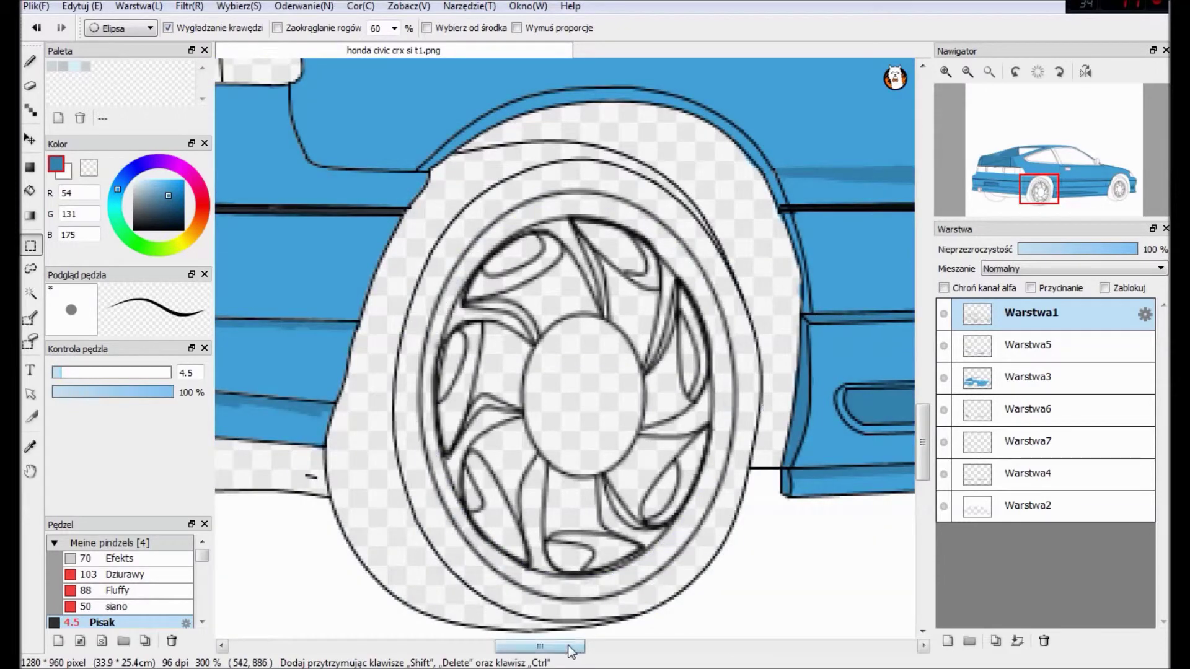
# Step: Select the rear wheel's rim with a slightly larger ellipse and enlarge it slightly with a transform
pyautogui.moveTo(567, 647); pyautogui.dragTo(593, 661)
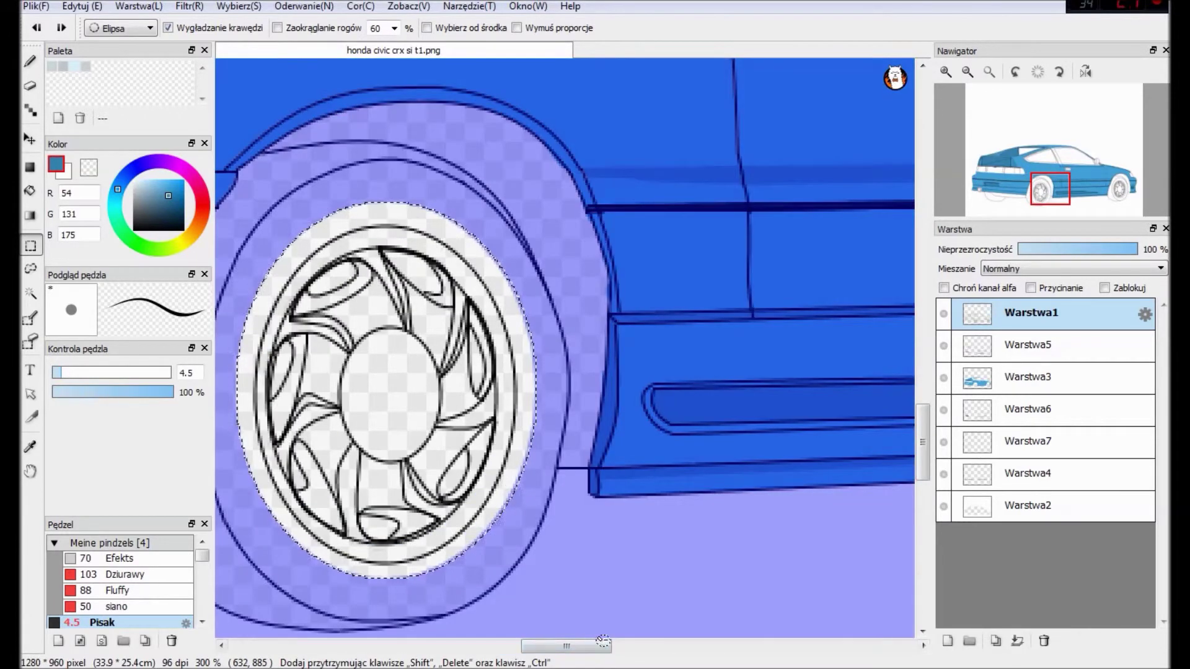
pyautogui.click(239, 7)
pyautogui.click(264, 166)
pyautogui.moveTo(549, 161); pyautogui.dragTo(558, 153)
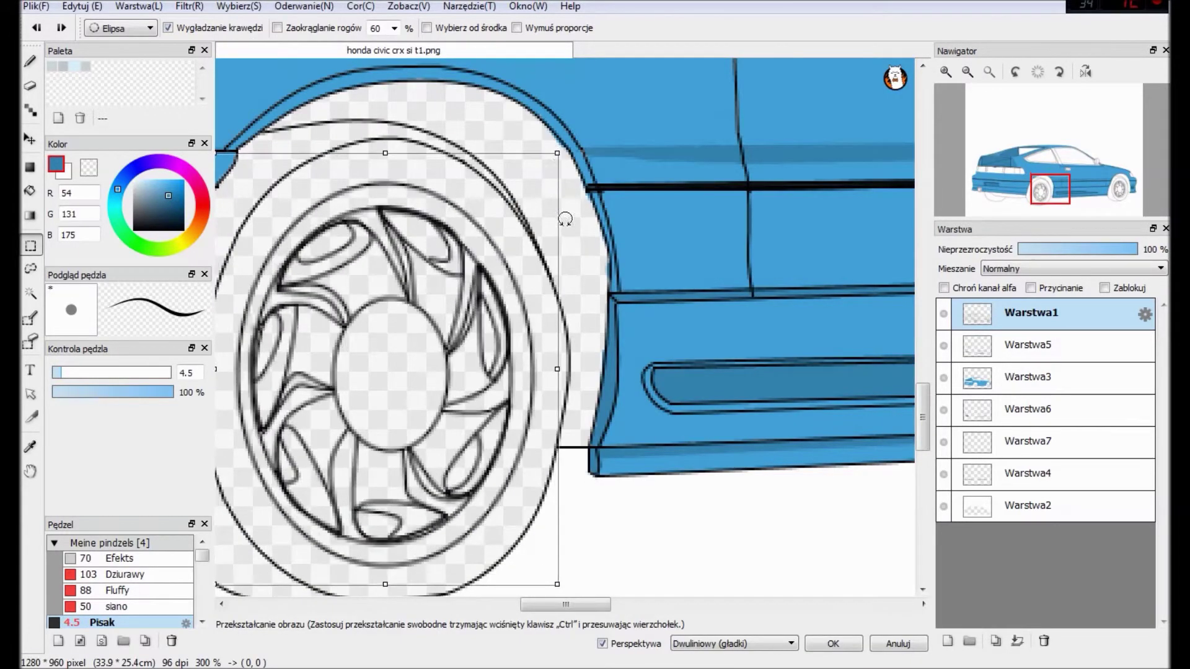
pyautogui.click(833, 644)
# Step: Select the front wheel's rim with an ellipse and enlarge it with a transform
pyautogui.moveTo(565, 646); pyautogui.dragTo(728, 647)
pyautogui.moveTo(406, 190); pyautogui.dragTo(656, 510)
pyautogui.click(239, 6)
pyautogui.click(264, 166)
pyautogui.moveTo(653, 191); pyautogui.dragTo(659, 152)
pyautogui.press('Return')
# Step: On layer Warstwa5, paint a wide darker blue band with straight strokes across the rear panel below the tail lights
pyautogui.scroll(-4, 731, 566)
pyautogui.moveTo(680, 648); pyautogui.dragTo(561, 648)
pyautogui.click(1029, 345)
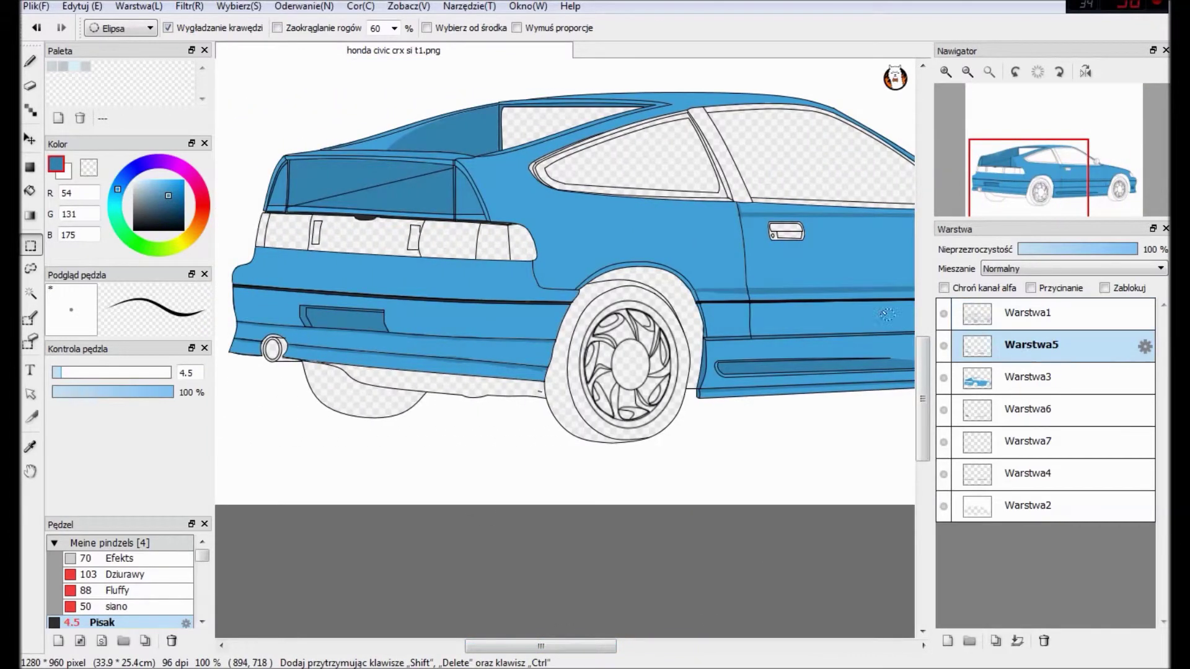
pyautogui.click(30, 61)
pyautogui.scroll(1, 594, 261)
pyautogui.click(319, 179)
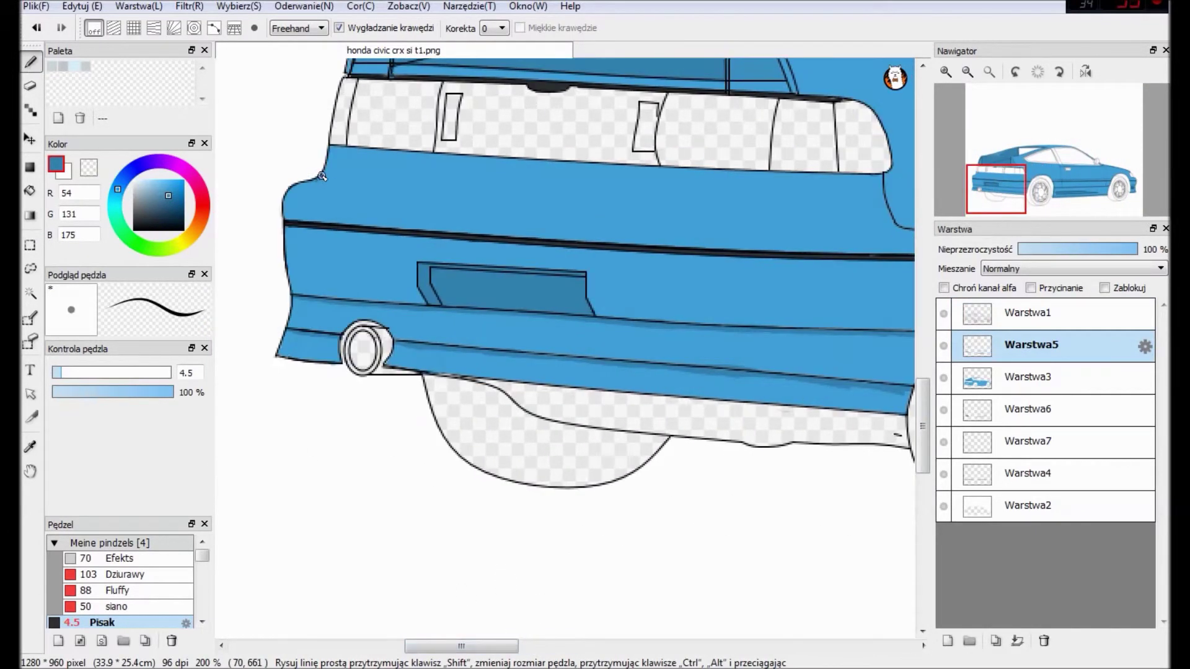
pyautogui.keyDown('shift'); pyautogui.click(887, 214); pyautogui.keyUp('shift')
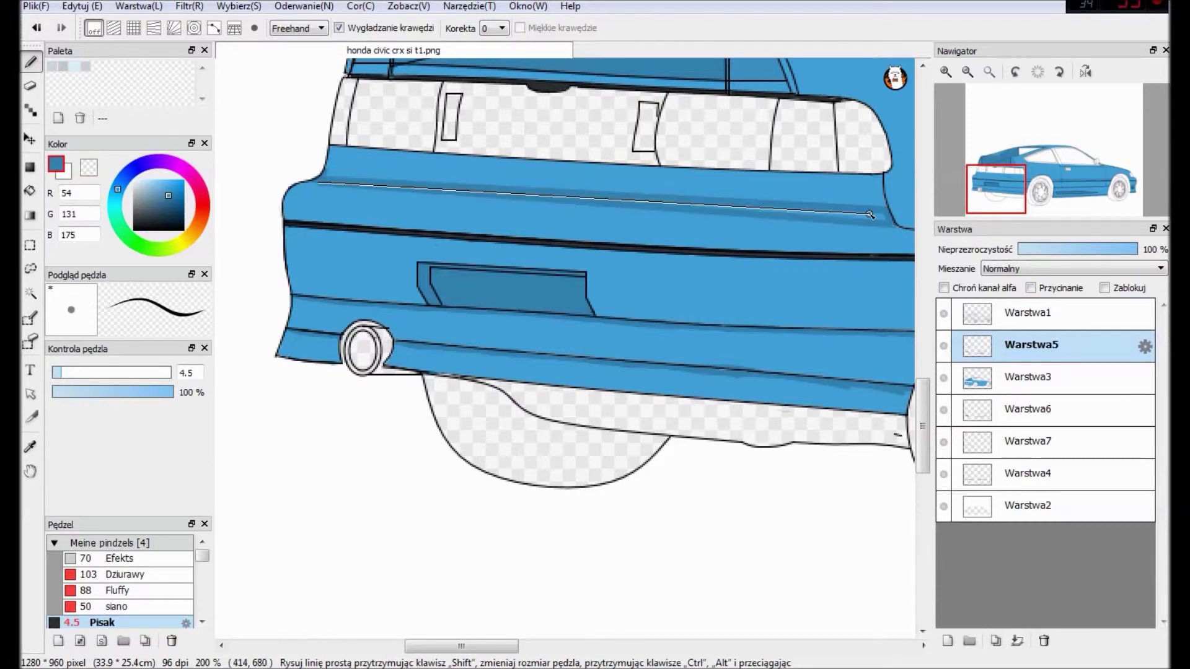
pyautogui.keyDown('shift'); pyautogui.click(904, 223); pyautogui.keyUp('shift')
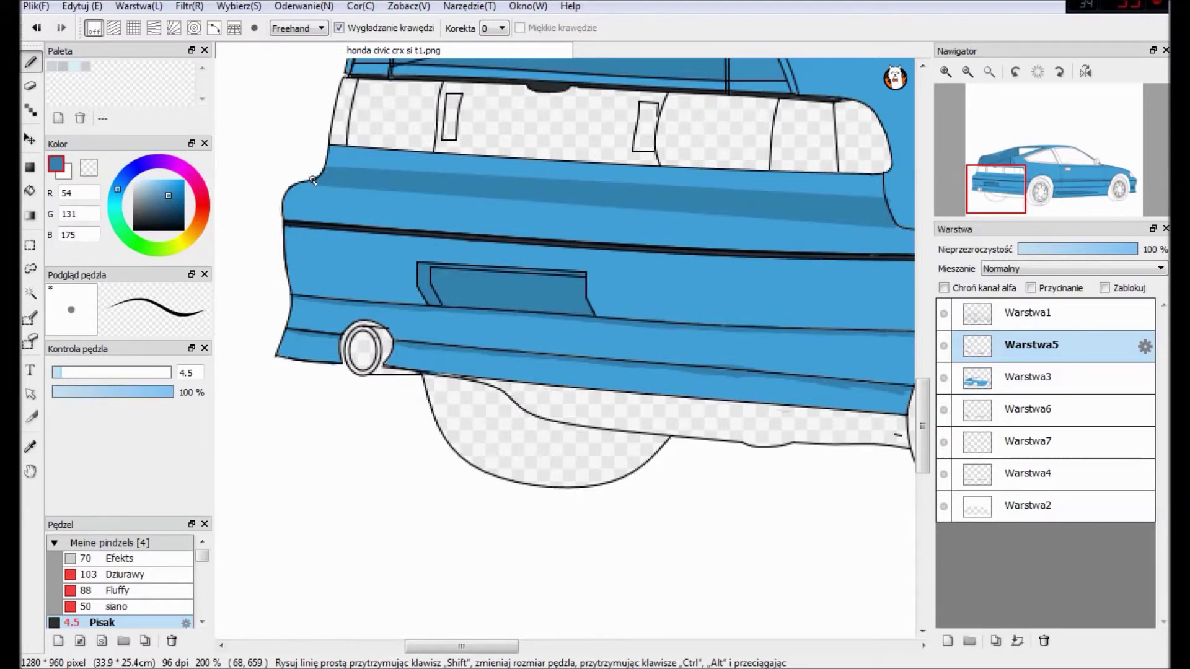
pyautogui.scroll(2, 911, 236)
pyautogui.moveTo(922, 384)
pyautogui.mouseDown()
pyautogui.moveTo(923, 428)
pyautogui.moveTo(922, 391)
pyautogui.mouseUp()
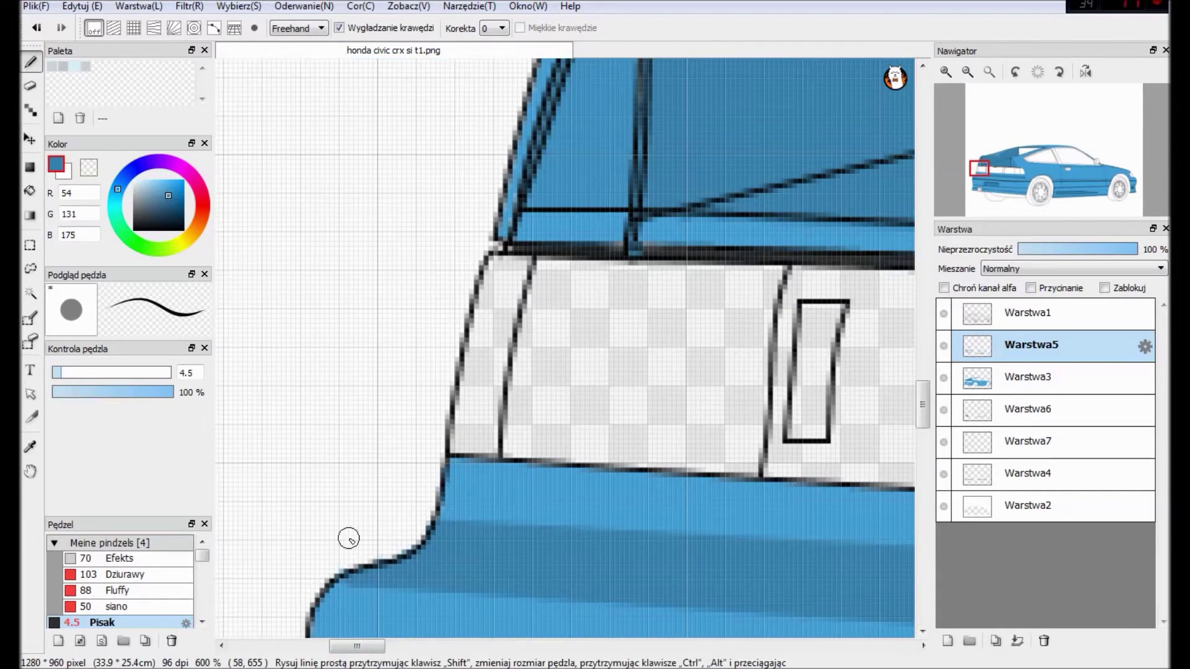
# Step: Add a new layer above Warstwa7 and fill the pillar between the side windows with dark grey, RGB 72, 72, 73
pyautogui.scroll(-2, 606, 449)
pyautogui.moveTo(983, 164); pyautogui.dragTo(1102, 163)
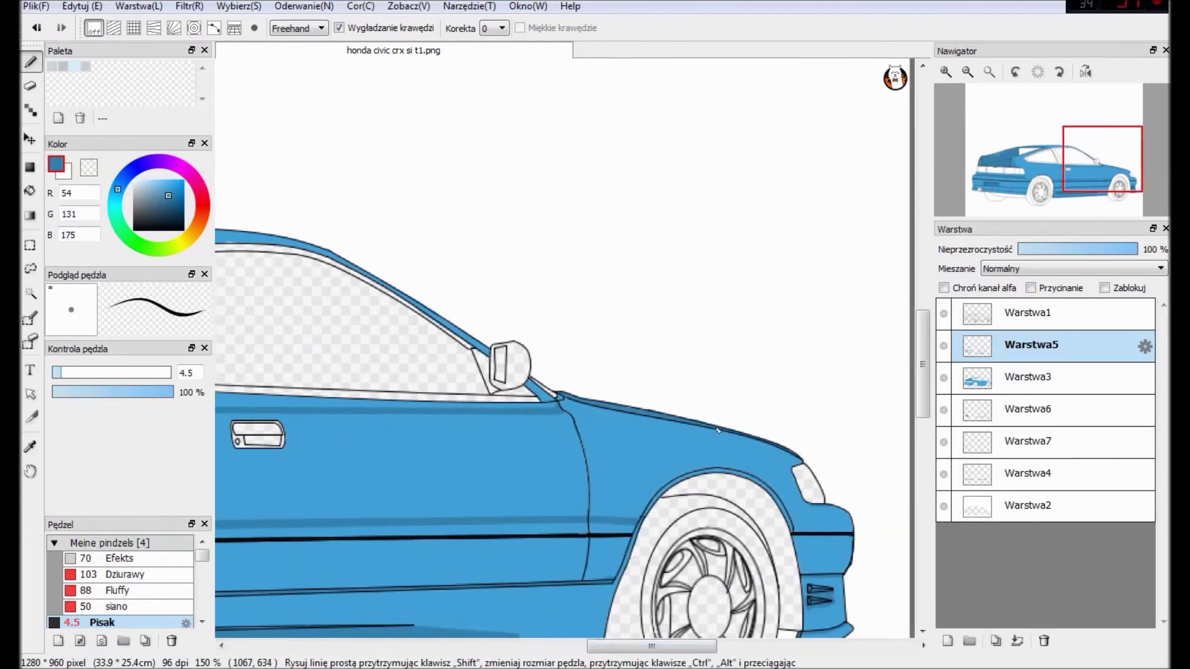
pyautogui.click(1030, 441)
pyautogui.click(948, 642)
pyautogui.scroll(-3, 806, 608)
pyautogui.moveTo(652, 645); pyautogui.dragTo(570, 646)
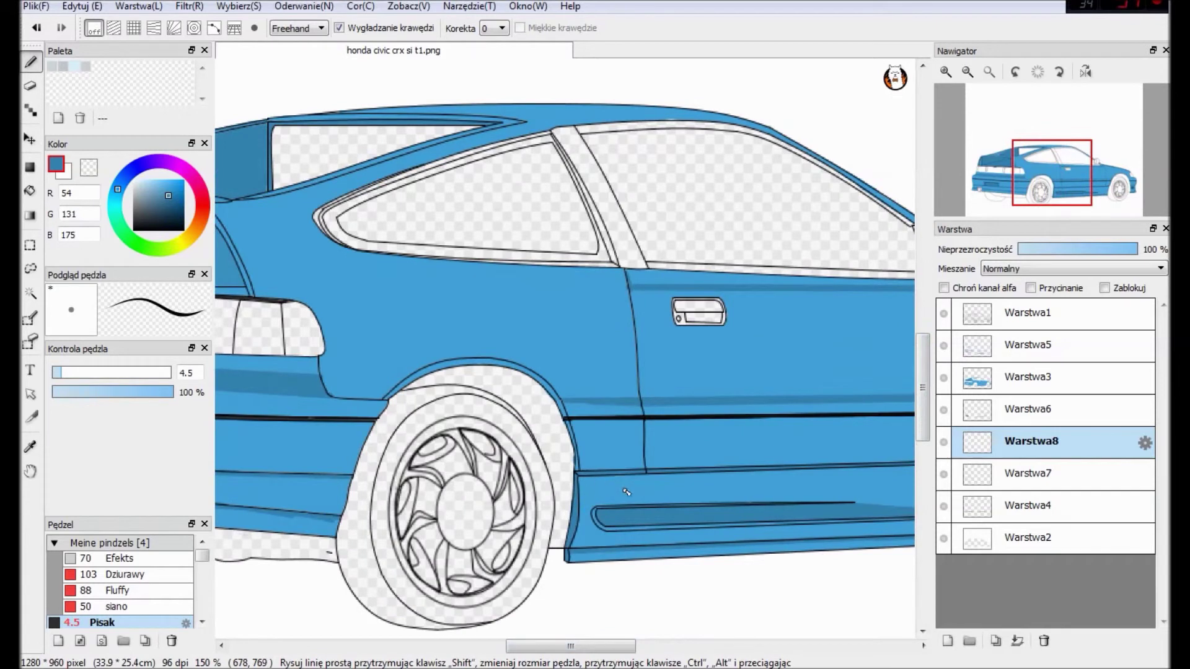
pyautogui.press('g')
pyautogui.click(614, 230)
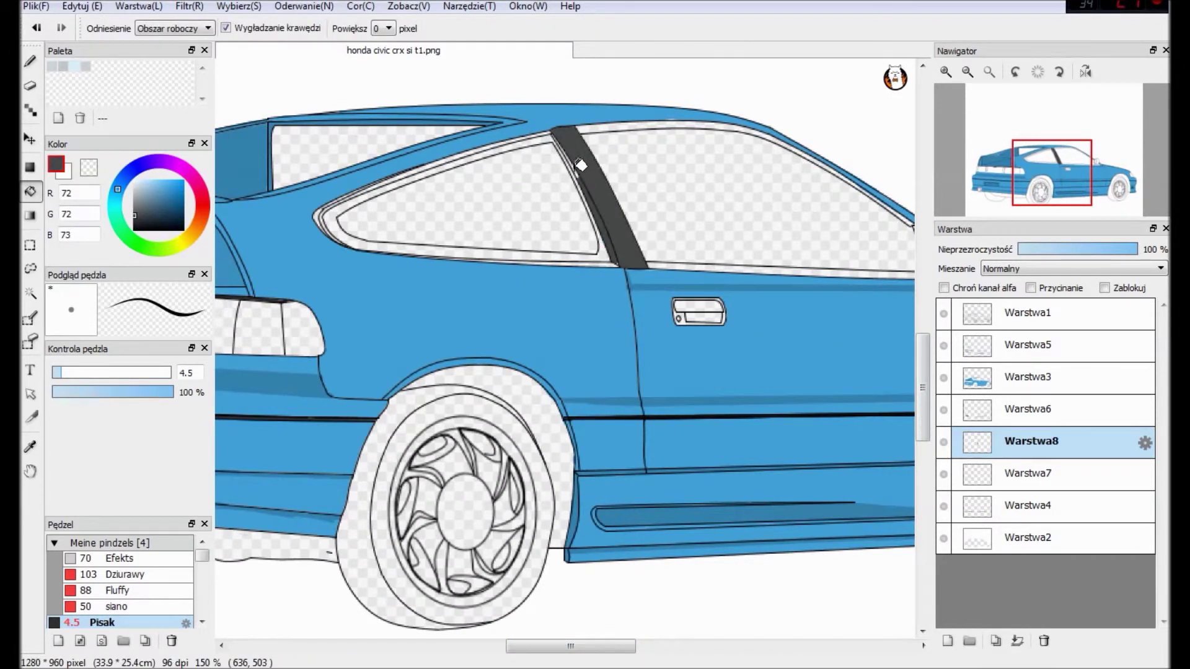
# Step: Fill the rear quarter window's frame and the door window's frame with the same dark grey
pyautogui.press('b')
pyautogui.press('g')
pyautogui.click(335, 208)
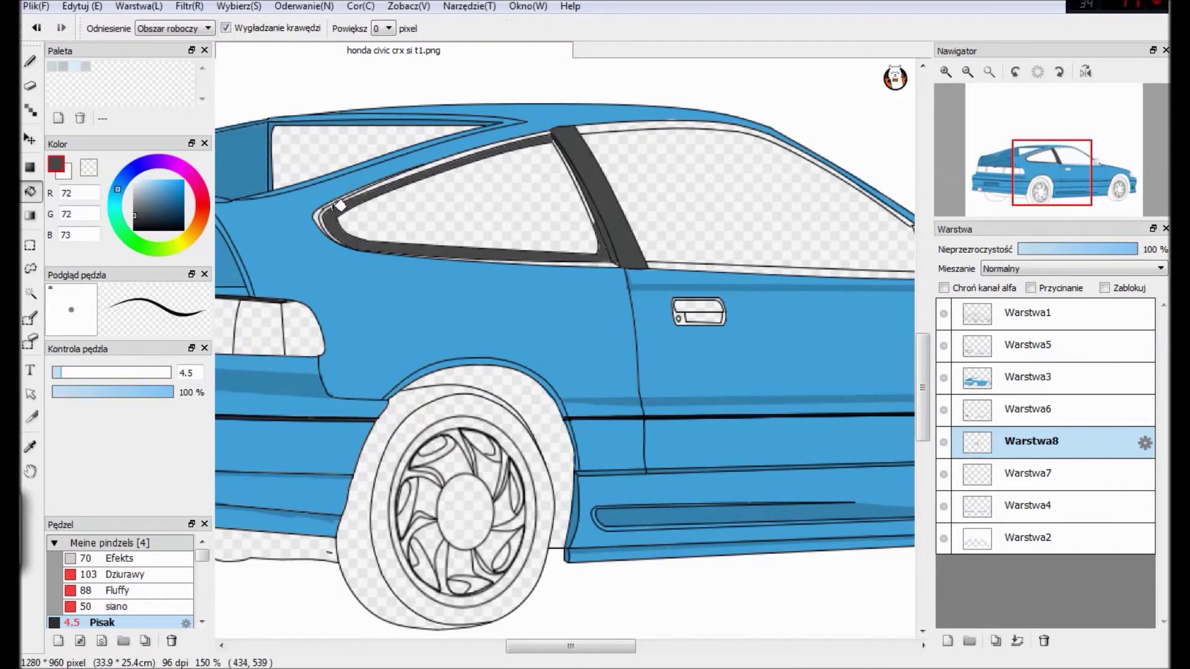
pyautogui.click(673, 263)
pyautogui.click(629, 123)
# Step: Brush dark grey over the unfilled outer edge strips around the rear quarter window
pyautogui.press('b')
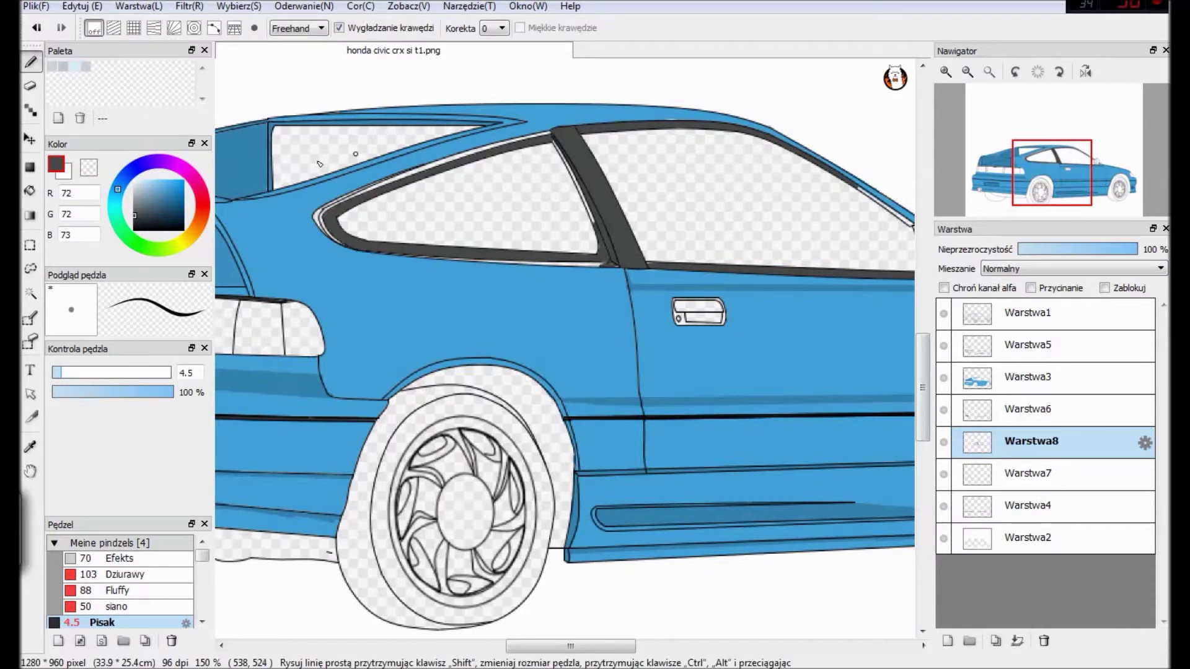
pyautogui.moveTo(595, 268); pyautogui.dragTo(603, 268)
pyautogui.moveTo(427, 264)
pyautogui.mouseDown()
pyautogui.moveTo(603, 264)
pyautogui.moveTo(560, 145)
pyautogui.moveTo(320, 243)
pyautogui.moveTo(523, 126)
pyautogui.moveTo(551, 128)
pyautogui.mouseUp()
pyautogui.press('e')
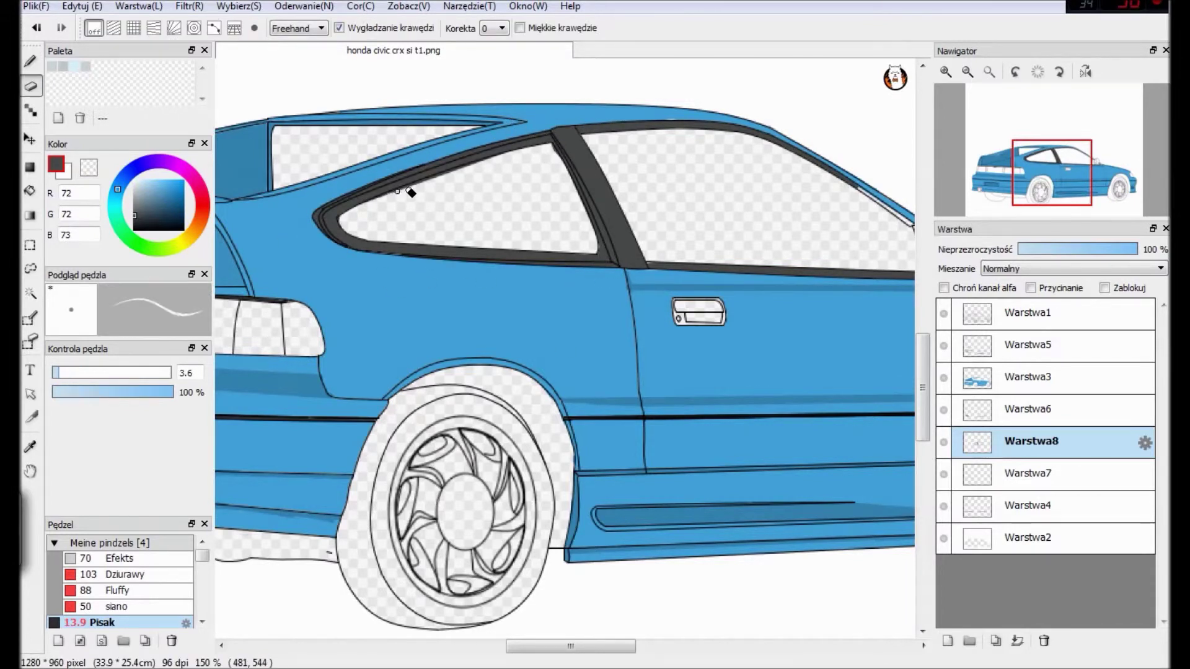
pyautogui.press('b')
# Step: Close the gaps in the door window's front frame with a 2.9 dark grey brush and fill the mirror's base
pyautogui.moveTo(571, 646); pyautogui.dragTo(635, 647)
pyautogui.click(62, 375)
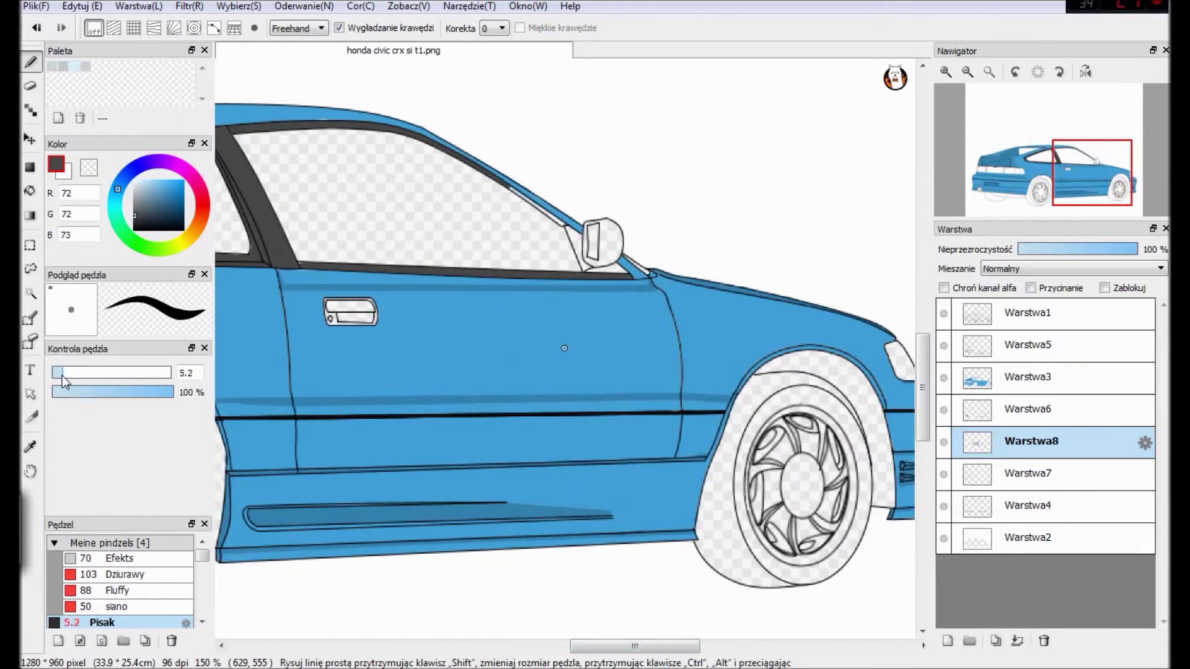
pyautogui.press('g')
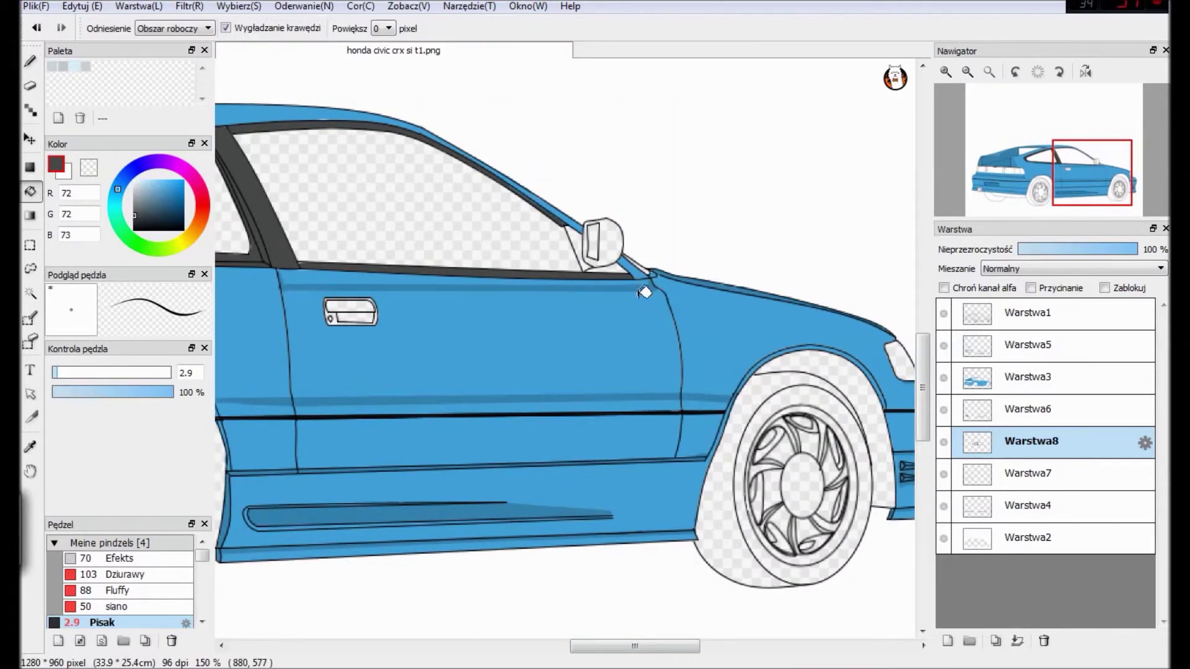
pyautogui.scroll(3, 629, 266)
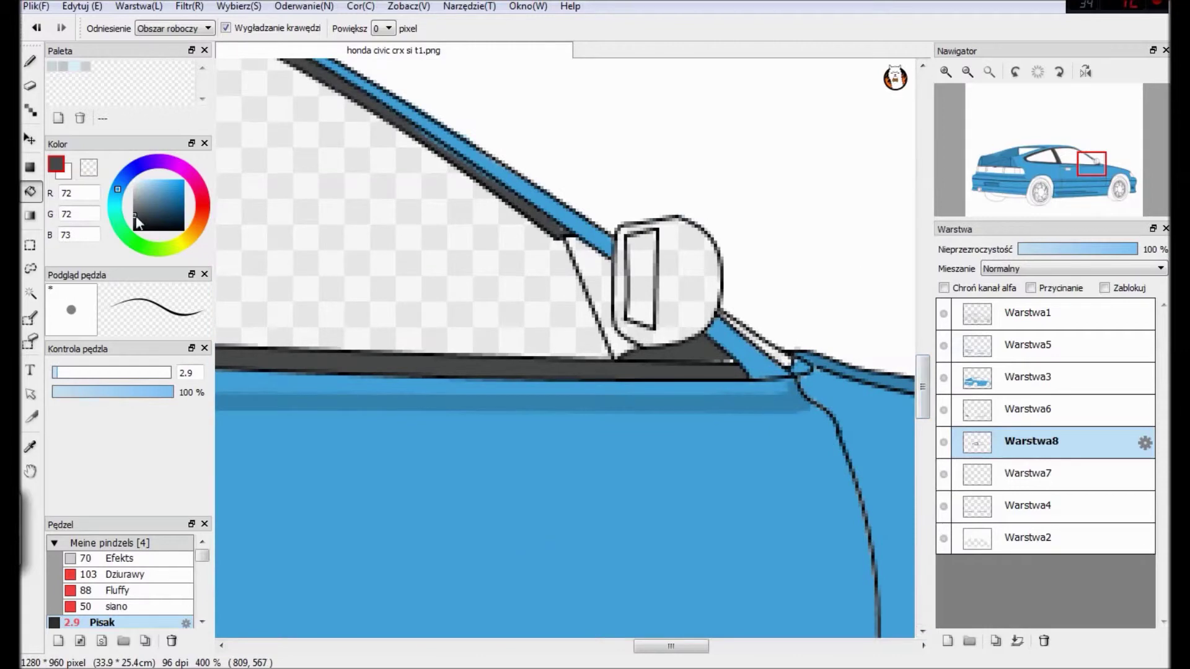
pyautogui.click(707, 345)
# Step: Recolour the rear quarter window's inner frame with a darker grey, RGB 52, 52, 53, and touch up its edges
pyautogui.hscroll(-10, 645, 300)
pyautogui.scroll(3, 355, 242)
pyautogui.press('b')
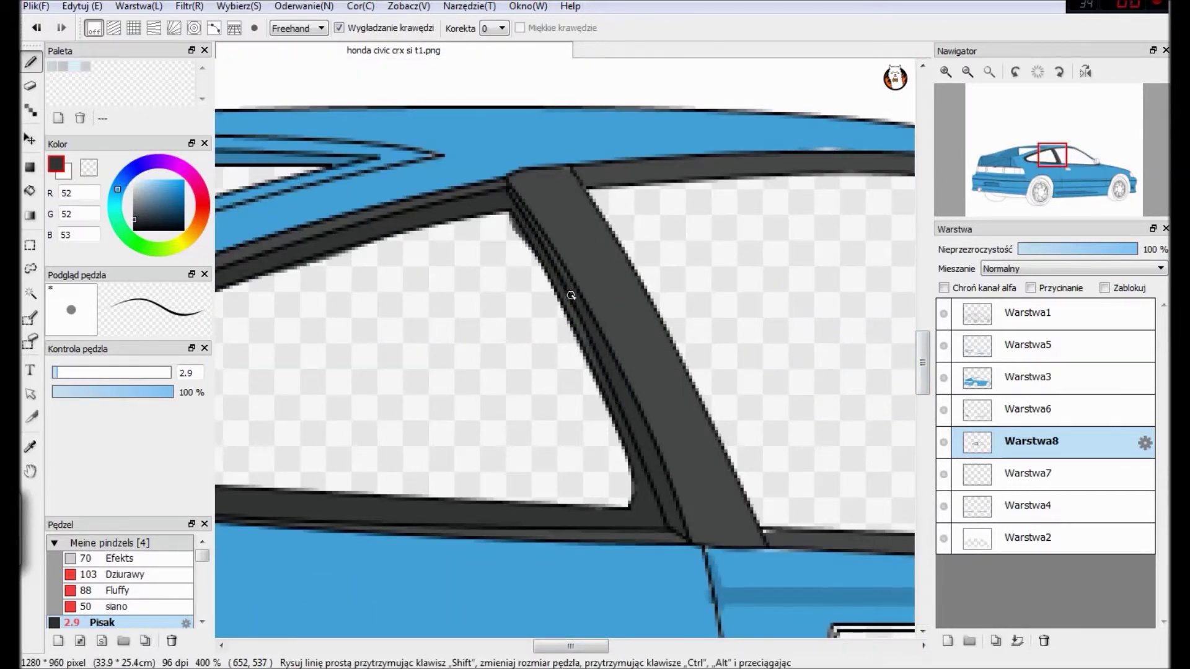
pyautogui.hscroll(-8, 598, 357)
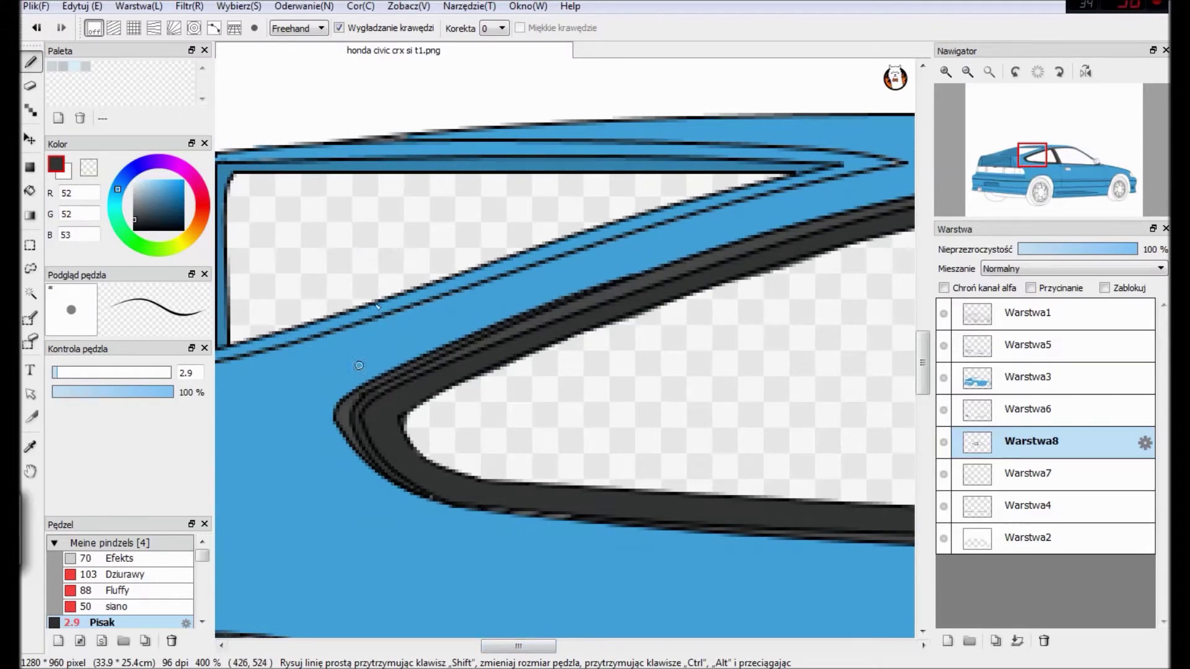
pyautogui.moveTo(744, 248); pyautogui.dragTo(614, 289)
# Step: Erase the overrun at the top of the pillar between the side windows and repaint it with sampled grey, RGB 72, 72, 73
pyautogui.moveTo(515, 650)
pyautogui.mouseDown()
pyautogui.moveTo(600, 646)
pyautogui.moveTo(566, 646)
pyautogui.mouseUp()
pyautogui.press('e')
pyautogui.click(558, 191)
pyautogui.press('b')
pyautogui.keyDown('alt'); pyautogui.click(582, 229); pyautogui.keyUp('alt')
pyautogui.moveTo(554, 187); pyautogui.dragTo(558, 197)
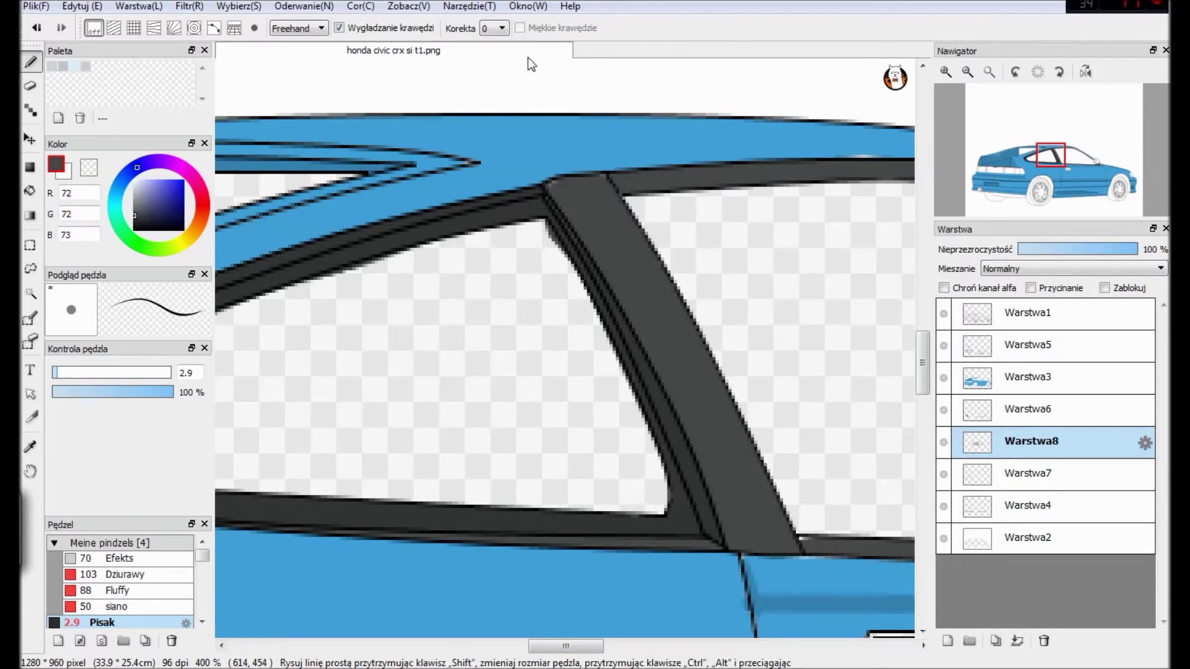
pyautogui.scroll(-6, 530, 64)
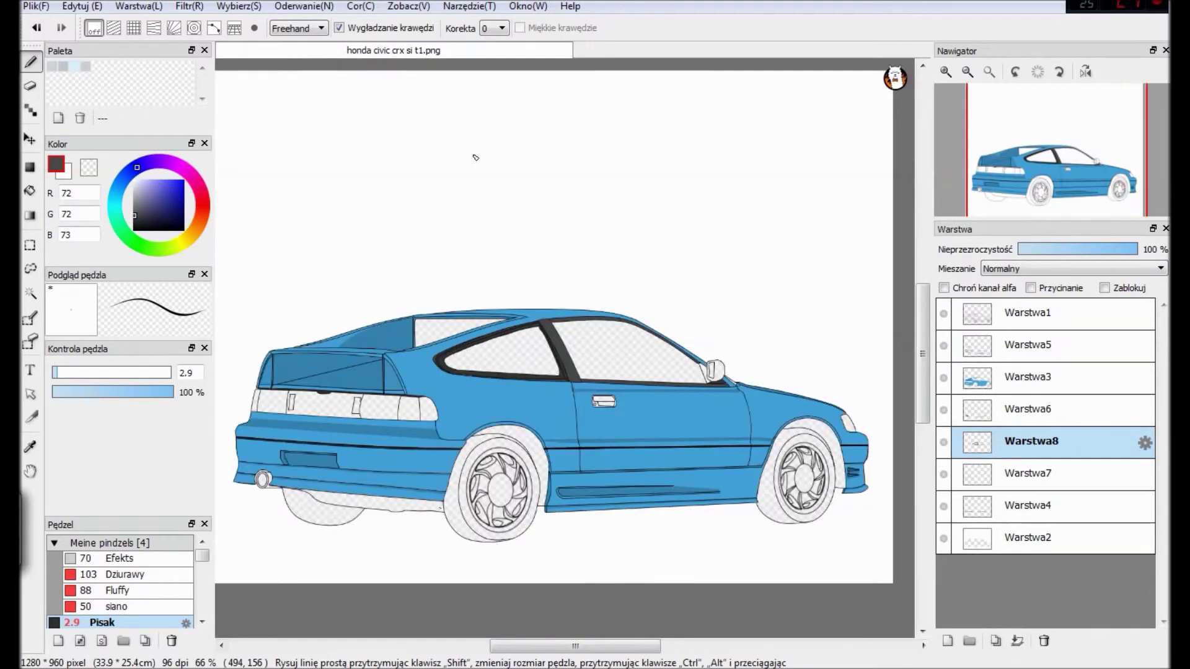
# Step: Paint the door mirror's rounded housing dark grey, RGB 72, 72, 73, with the 2.9 Pisak brush
pyautogui.scroll(6, 710, 379)
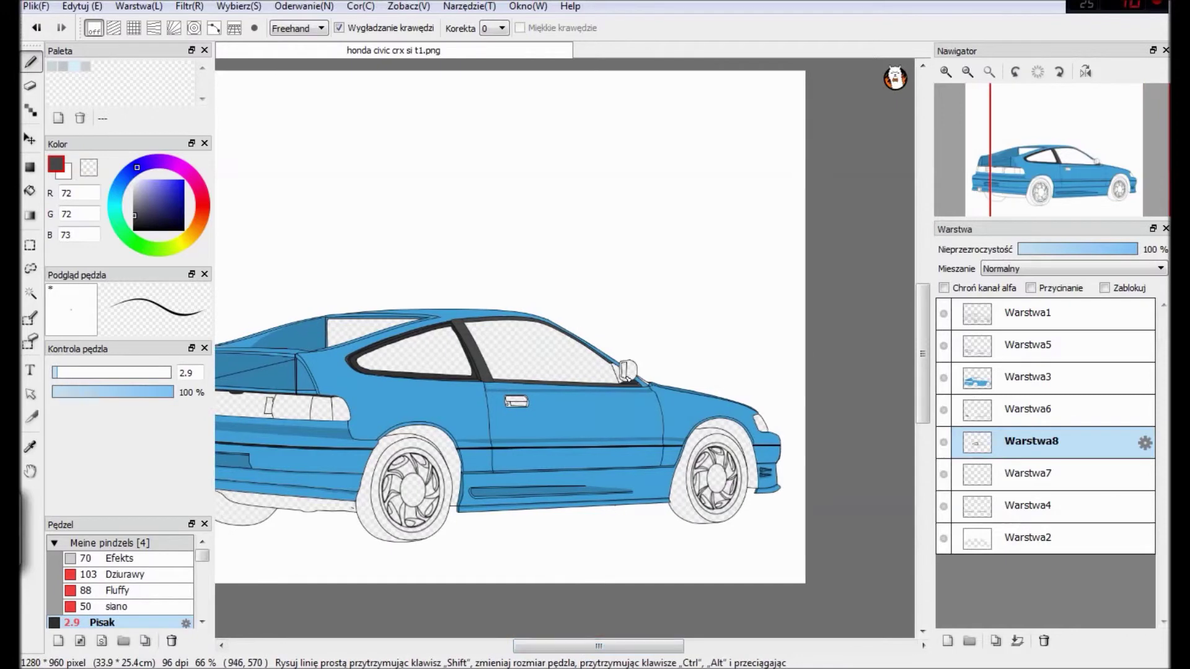
pyautogui.moveTo(665, 334)
pyautogui.mouseDown()
pyautogui.moveTo(675, 267)
pyautogui.moveTo(652, 275)
pyautogui.mouseUp()
pyautogui.moveTo(622, 212)
pyautogui.mouseDown()
pyautogui.moveTo(673, 206)
pyautogui.moveTo(708, 230)
pyautogui.mouseUp()
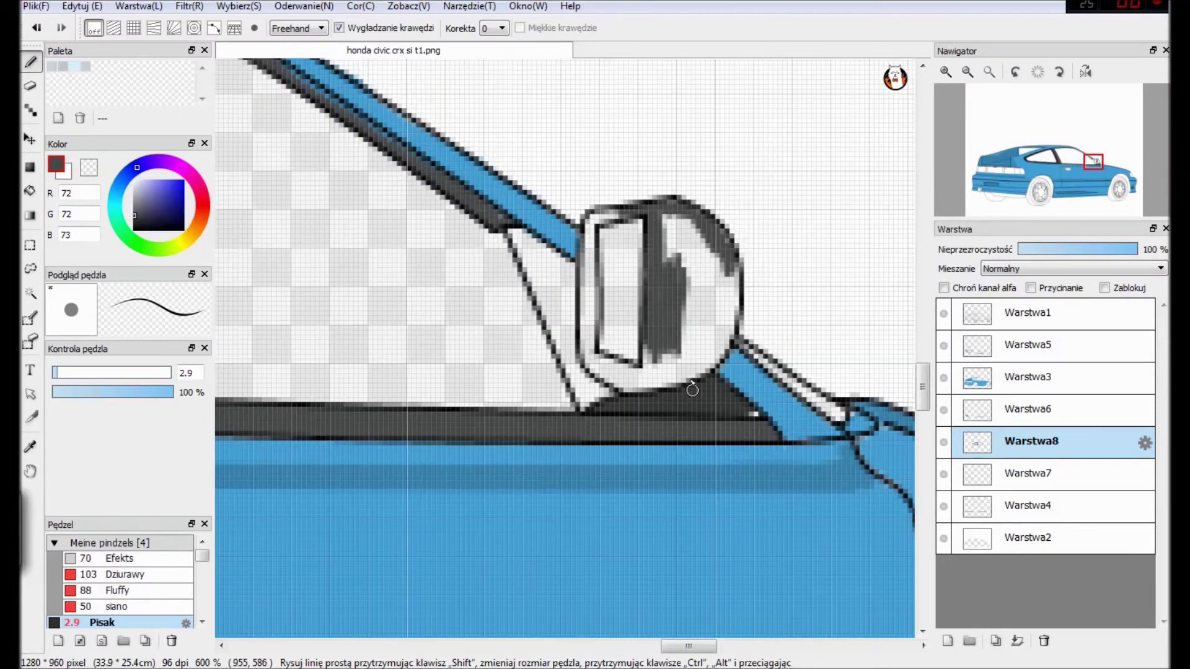
pyautogui.moveTo(653, 348)
pyautogui.mouseDown()
pyautogui.moveTo(679, 248)
pyautogui.moveTo(728, 265)
pyautogui.mouseUp()
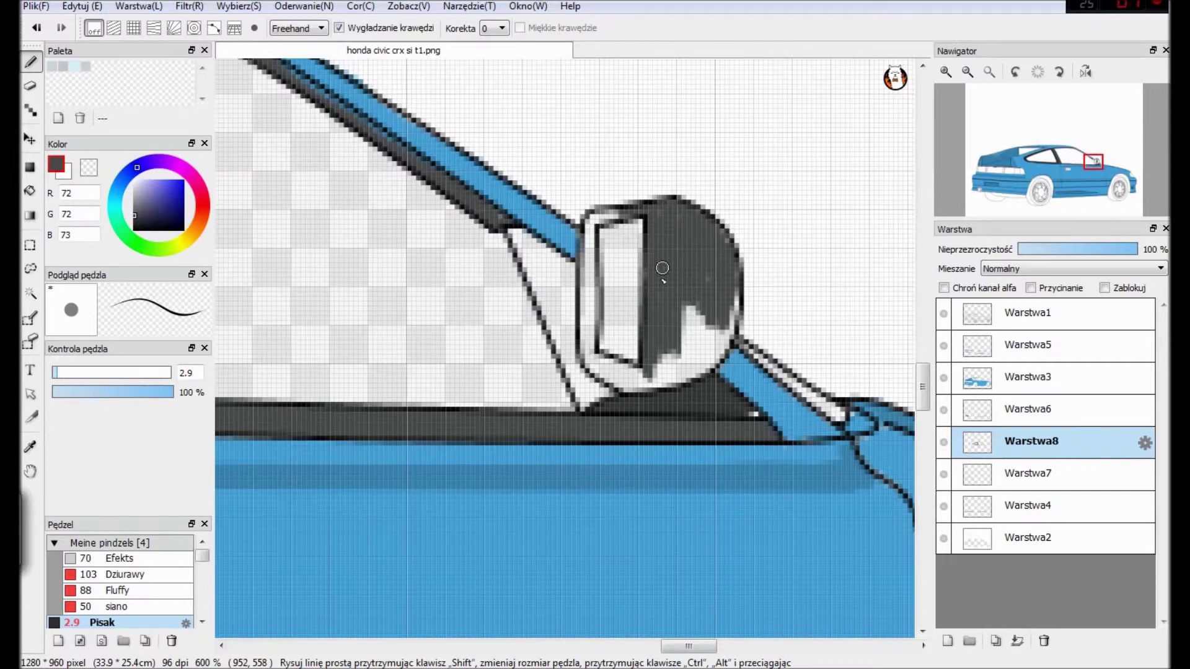
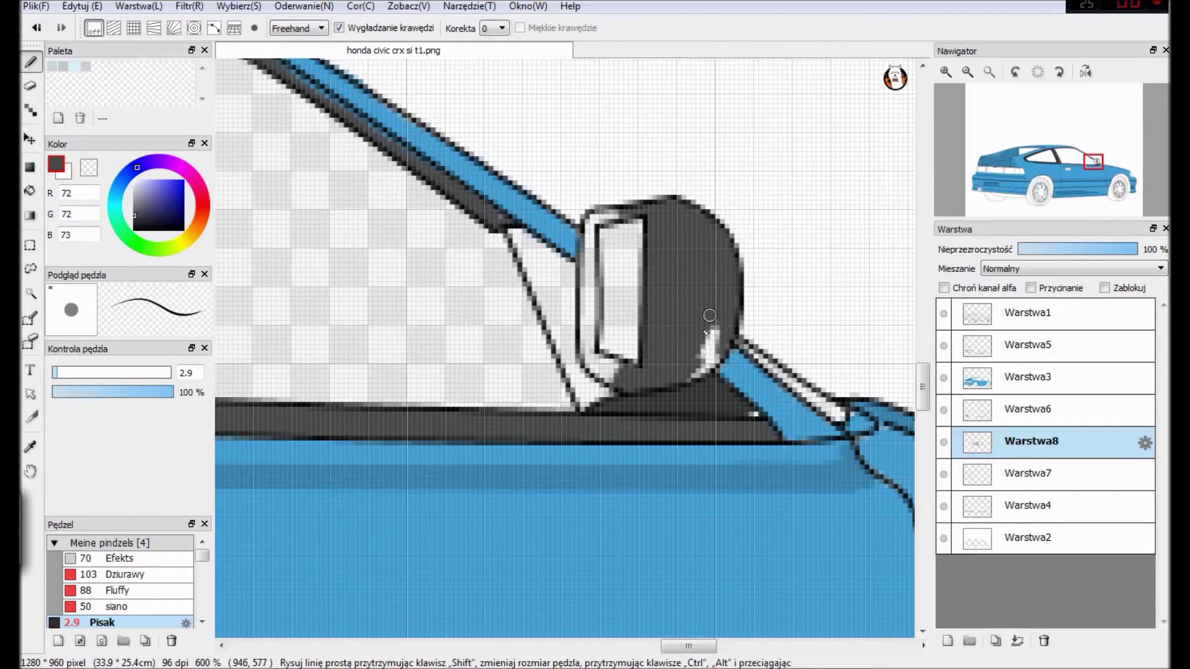
# Step: Paint the mirror's inner edge darker grey, RGB 52, 52, 53, and fill its triangular mount with grey, RGB 72, 72, 73
pyautogui.moveTo(587, 239)
pyautogui.mouseDown()
pyautogui.moveTo(583, 330)
pyautogui.moveTo(590, 354)
pyautogui.moveTo(585, 268)
pyautogui.moveTo(600, 225)
pyautogui.moveTo(593, 372)
pyautogui.moveTo(600, 360)
pyautogui.moveTo(609, 376)
pyautogui.moveTo(521, 249)
pyautogui.moveTo(500, 258)
pyautogui.moveTo(557, 294)
pyautogui.mouseUp()
pyautogui.hotkey('ctrl', 'z')
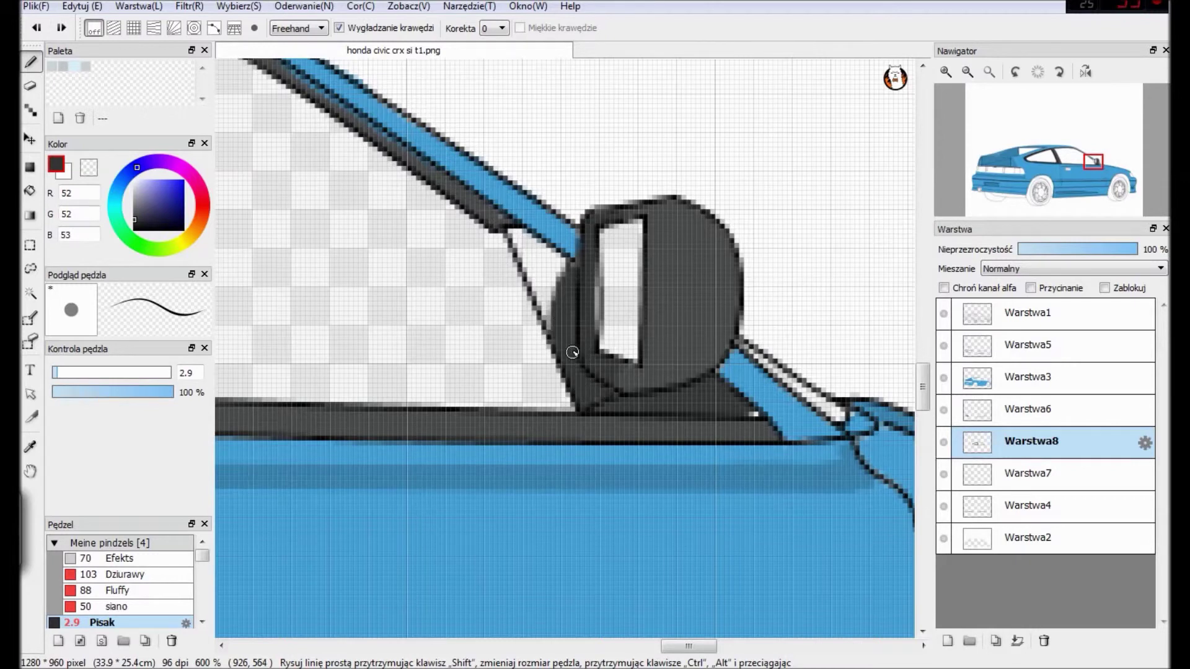
pyautogui.moveTo(517, 211); pyautogui.dragTo(546, 325)
pyautogui.moveTo(556, 259)
pyautogui.mouseDown()
pyautogui.moveTo(527, 254)
pyautogui.moveTo(549, 288)
pyautogui.mouseUp()
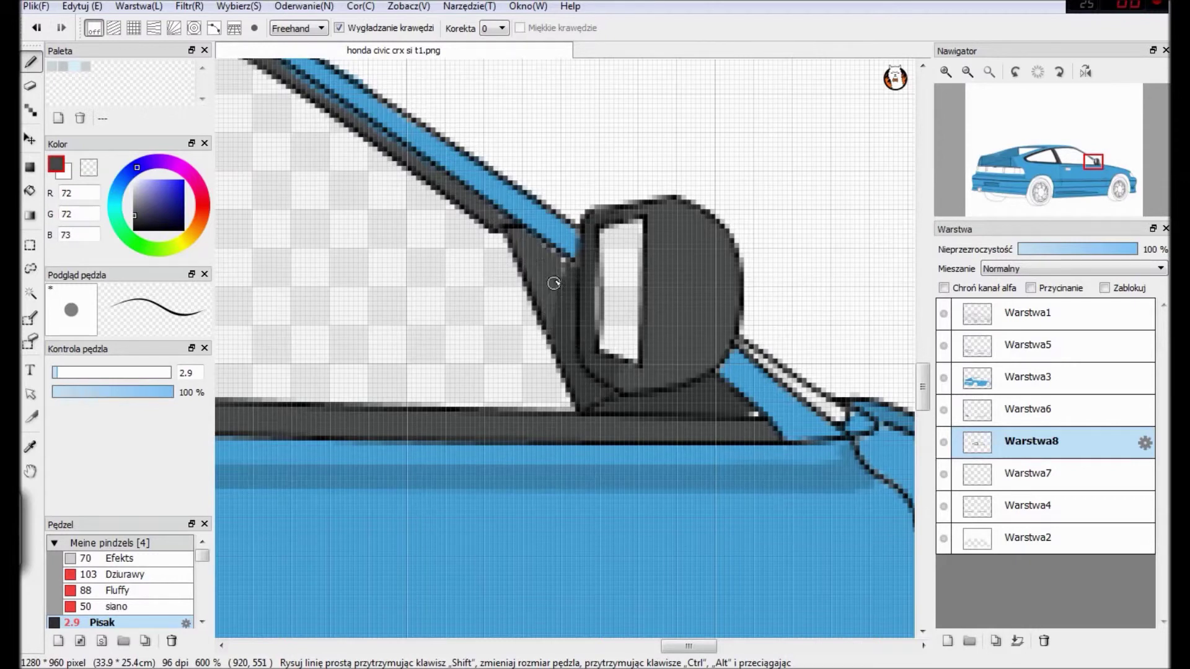
# Step: Colour the door handle's body and flap grey, RGB 72, 72, 73, with the 2.9 Pisak brush
pyautogui.scroll(-5, 209, 552)
pyautogui.click(112, 575)
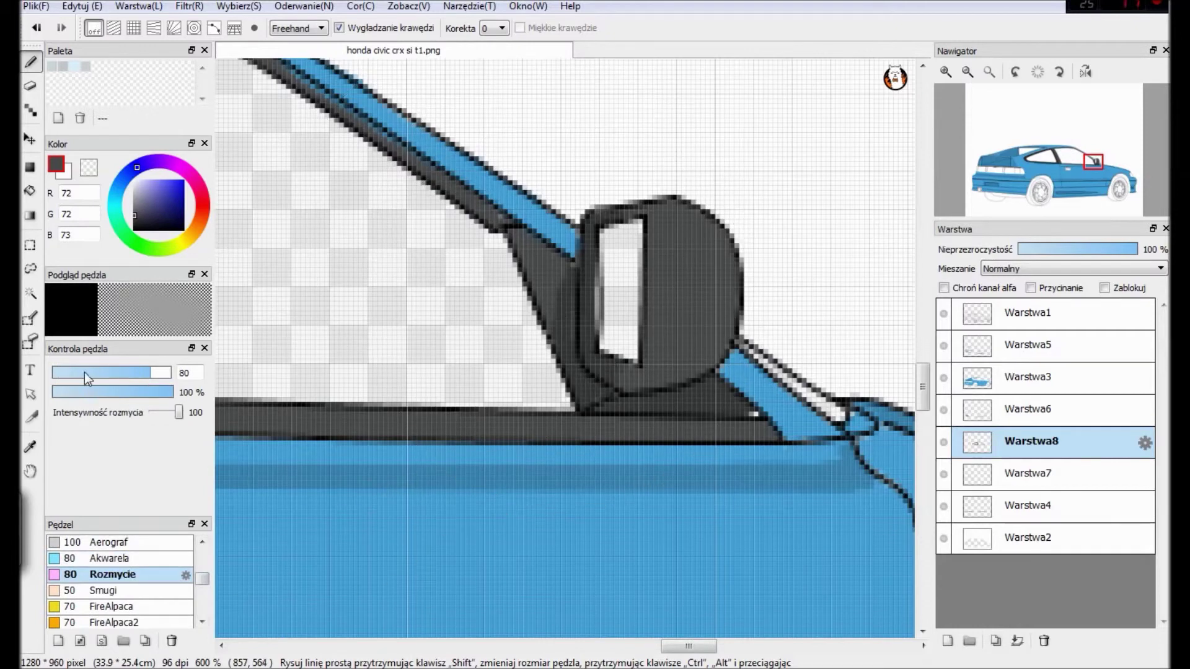
pyautogui.moveTo(688, 647)
pyautogui.mouseDown()
pyautogui.moveTo(577, 663)
pyautogui.moveTo(617, 658)
pyautogui.mouseUp()
pyautogui.scroll(-3, 118, 589)
pyautogui.click(103, 622)
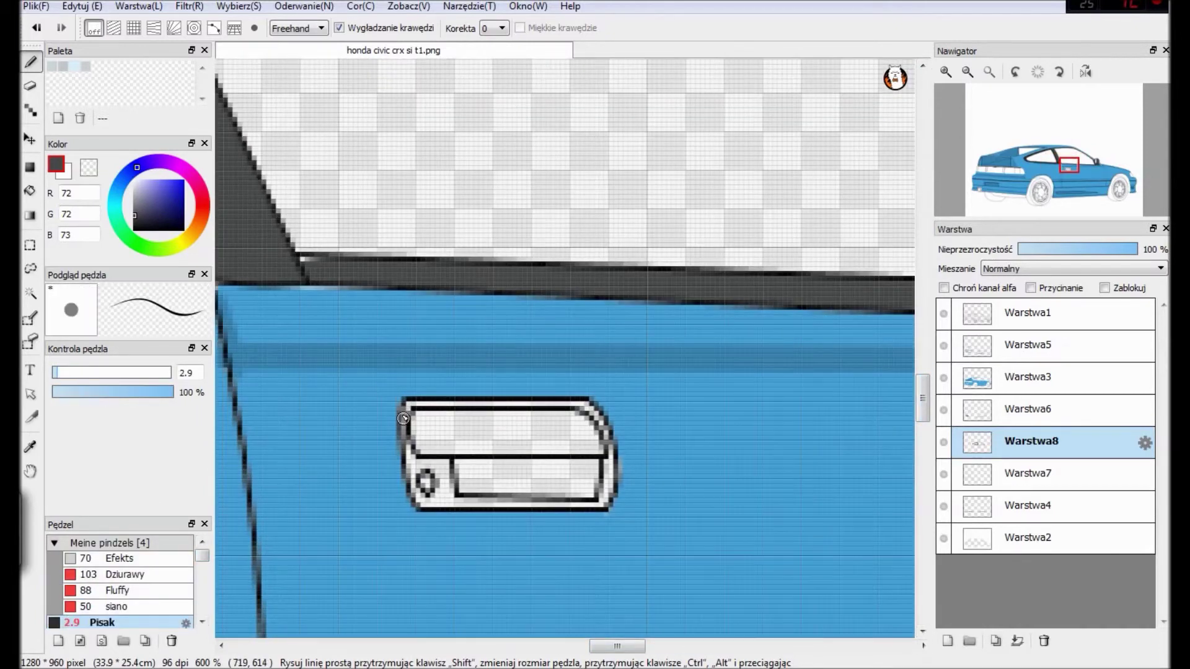
pyautogui.moveTo(424, 513)
pyautogui.mouseDown()
pyautogui.moveTo(440, 399)
pyautogui.moveTo(610, 413)
pyautogui.moveTo(439, 417)
pyautogui.moveTo(576, 446)
pyautogui.moveTo(632, 443)
pyautogui.moveTo(592, 461)
pyautogui.moveTo(581, 510)
pyautogui.mouseUp()
# Step: Sample the darker grey, RGB 52, 52, 53, from the quarter window frame and fill the door handle's recess
pyautogui.scroll(-2, 339, 434)
pyautogui.keyDown('alt'); pyautogui.click(421, 446); pyautogui.keyUp('alt')
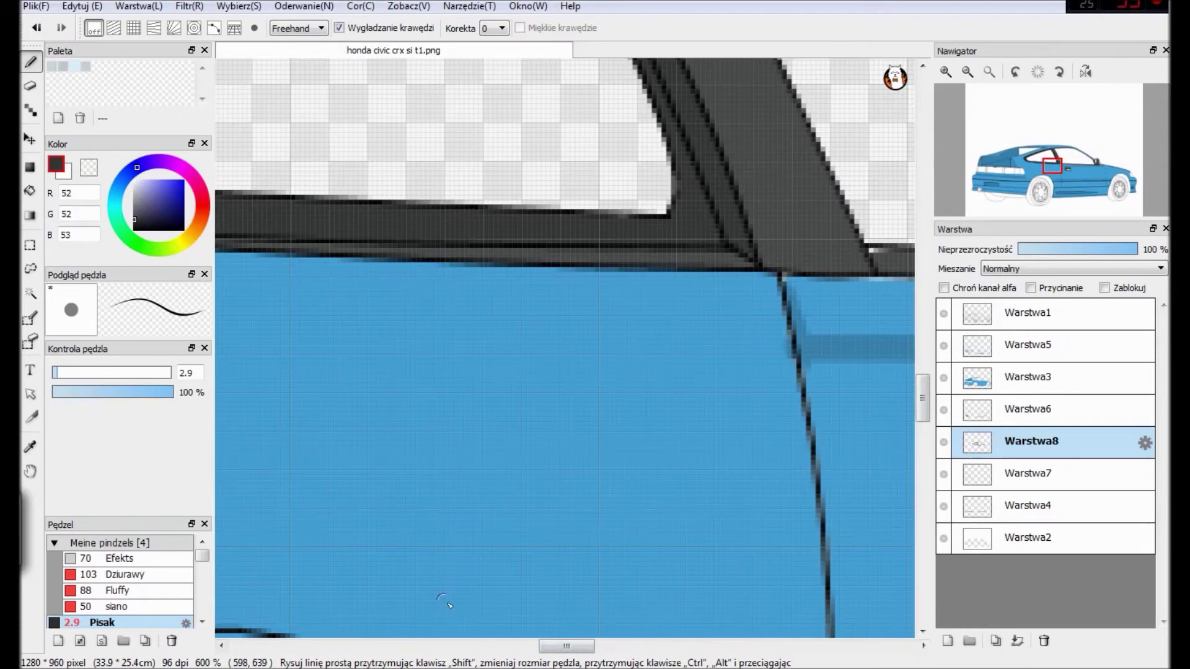
pyautogui.scroll(2, 329, 469)
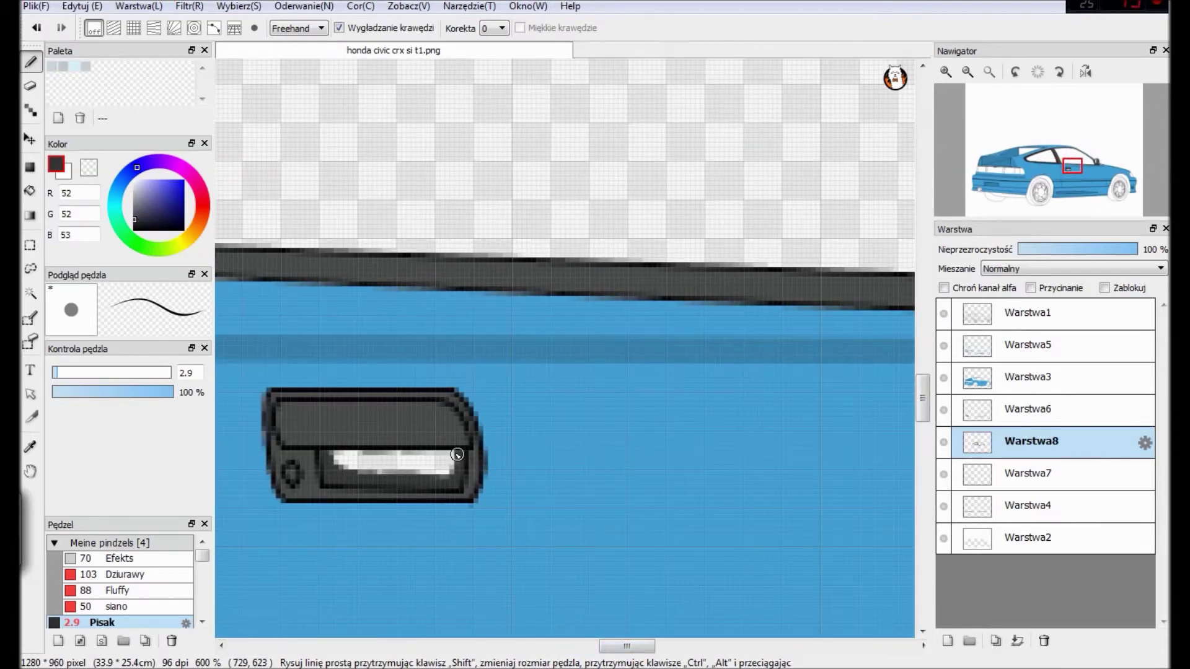
pyautogui.moveTo(457, 455); pyautogui.dragTo(338, 463)
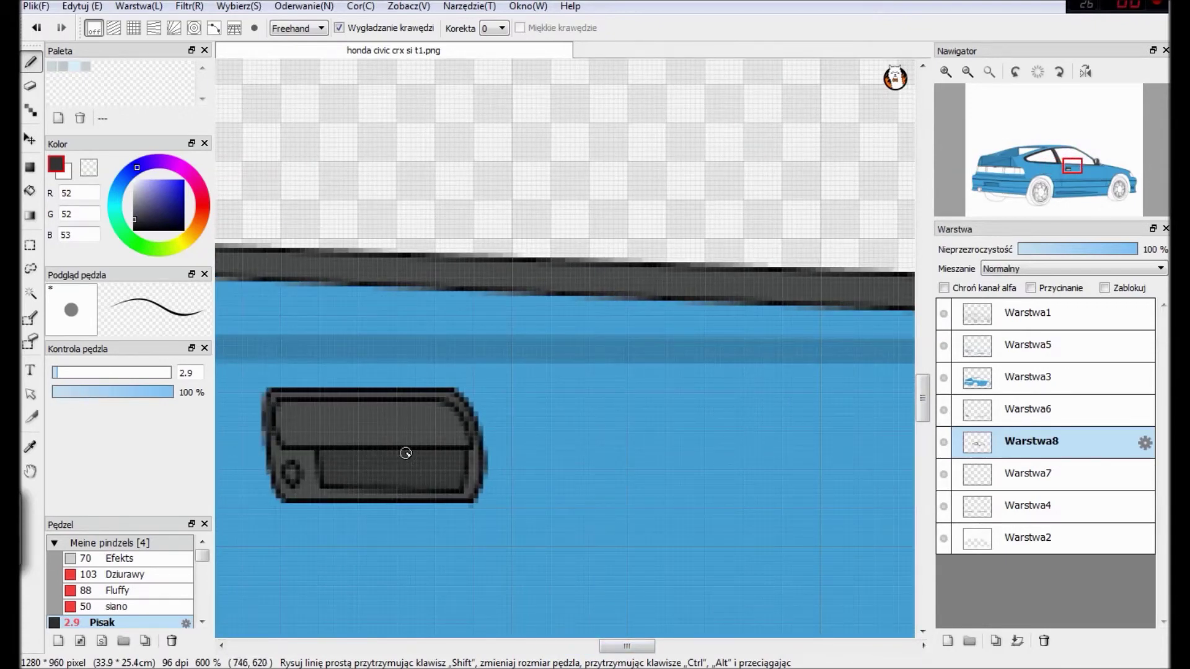
# Step: Set the brush colour to light grey, RGB 223, 223, 223, and colour the door handle's lock
pyautogui.click(132, 185)
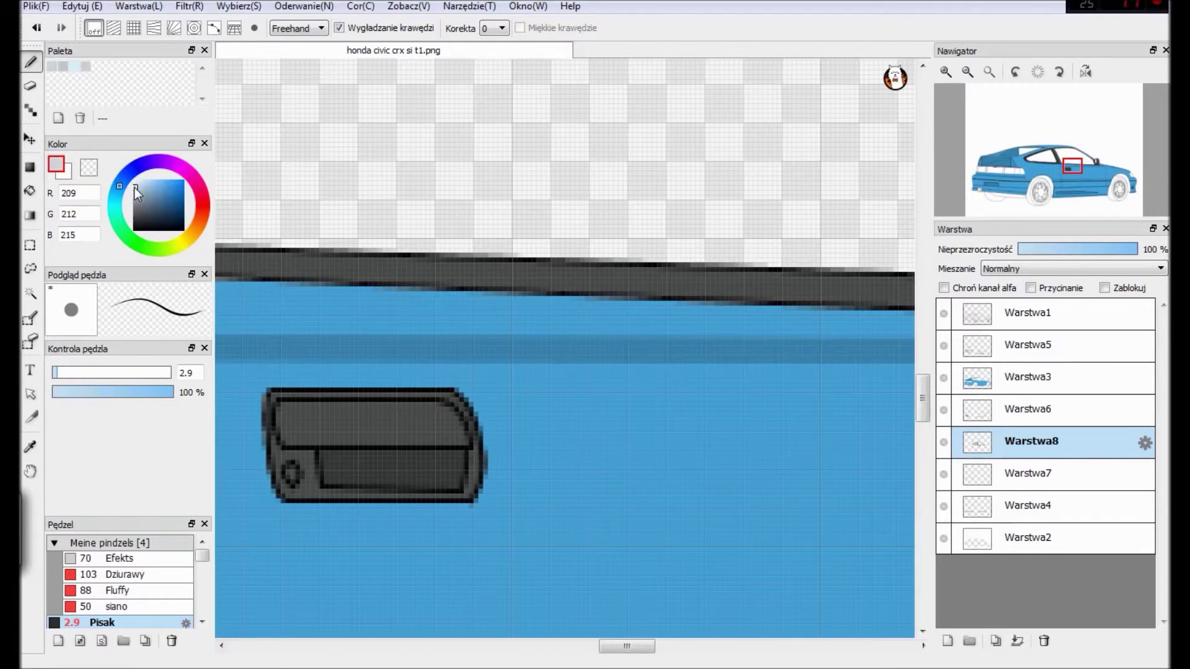
pyautogui.click(134, 187)
pyautogui.scroll(-5, 593, 596)
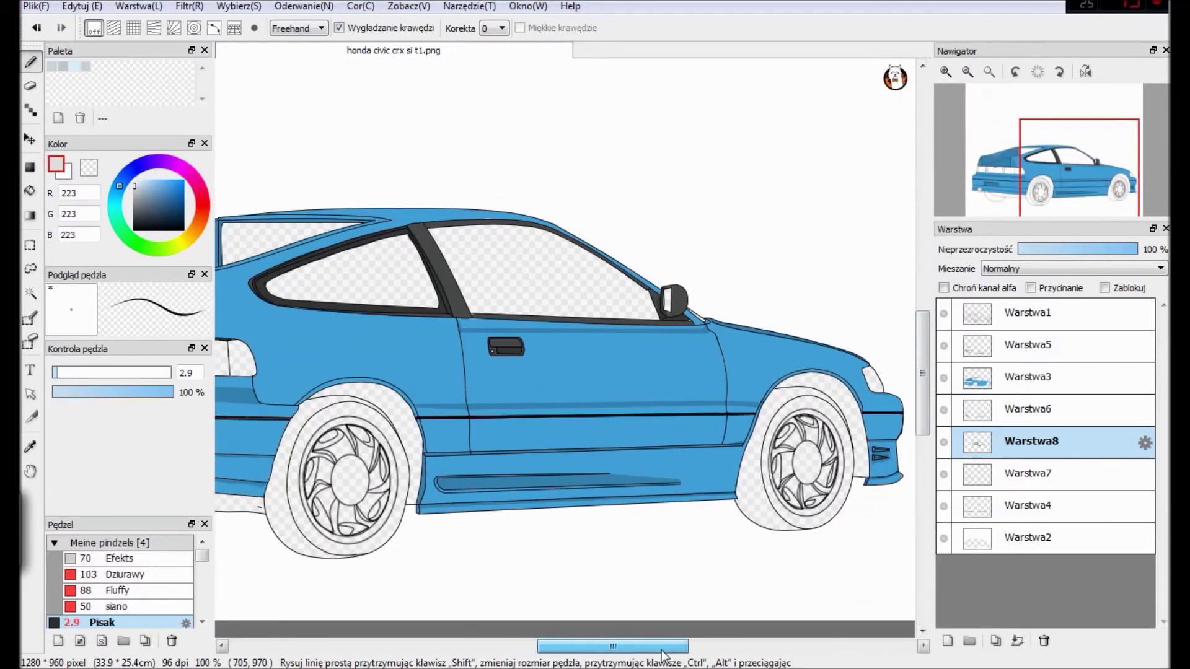
# Step: Sample the rear quarter window frame's dark grey for colouring the panel between the tail lights
pyautogui.moveTo(662, 648); pyautogui.dragTo(548, 614)
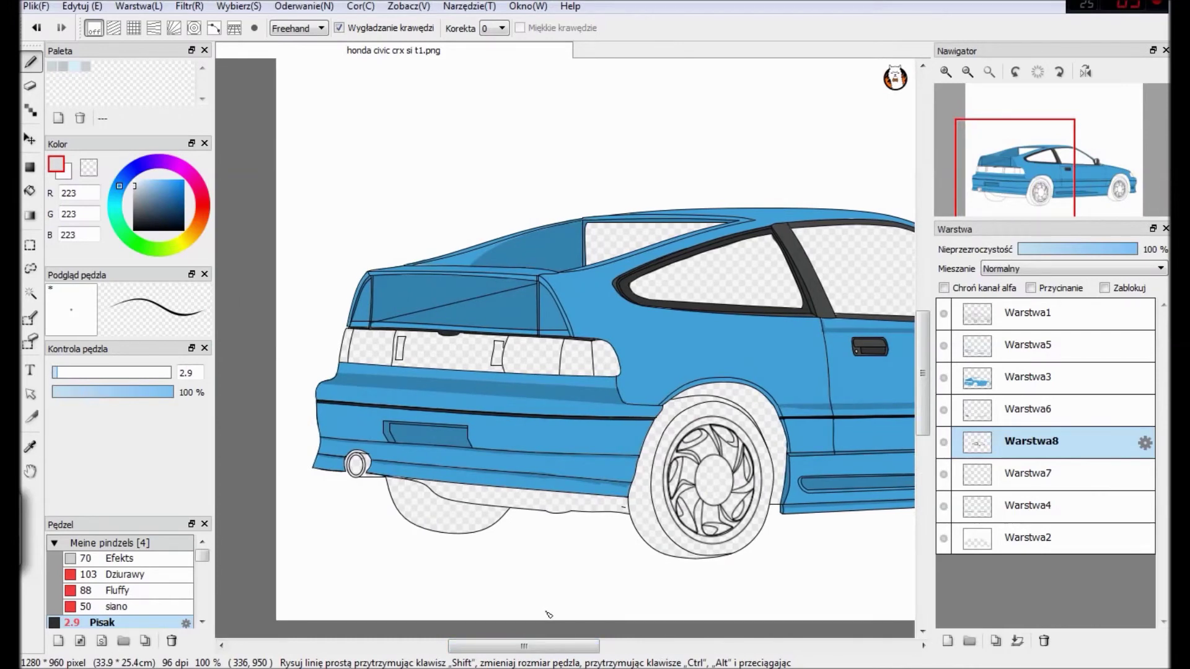
pyautogui.scroll(3, 524, 450)
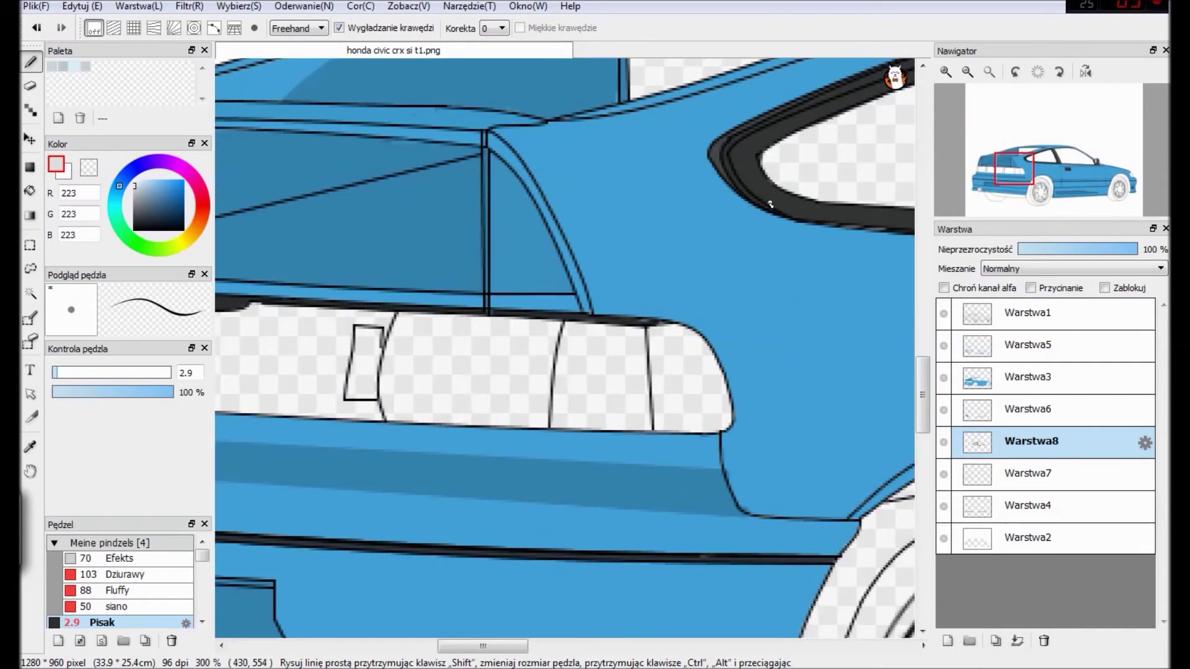
pyautogui.keyDown('alt'); pyautogui.click(871, 224); pyautogui.keyUp('alt')
pyautogui.moveTo(511, 648); pyautogui.dragTo(471, 651)
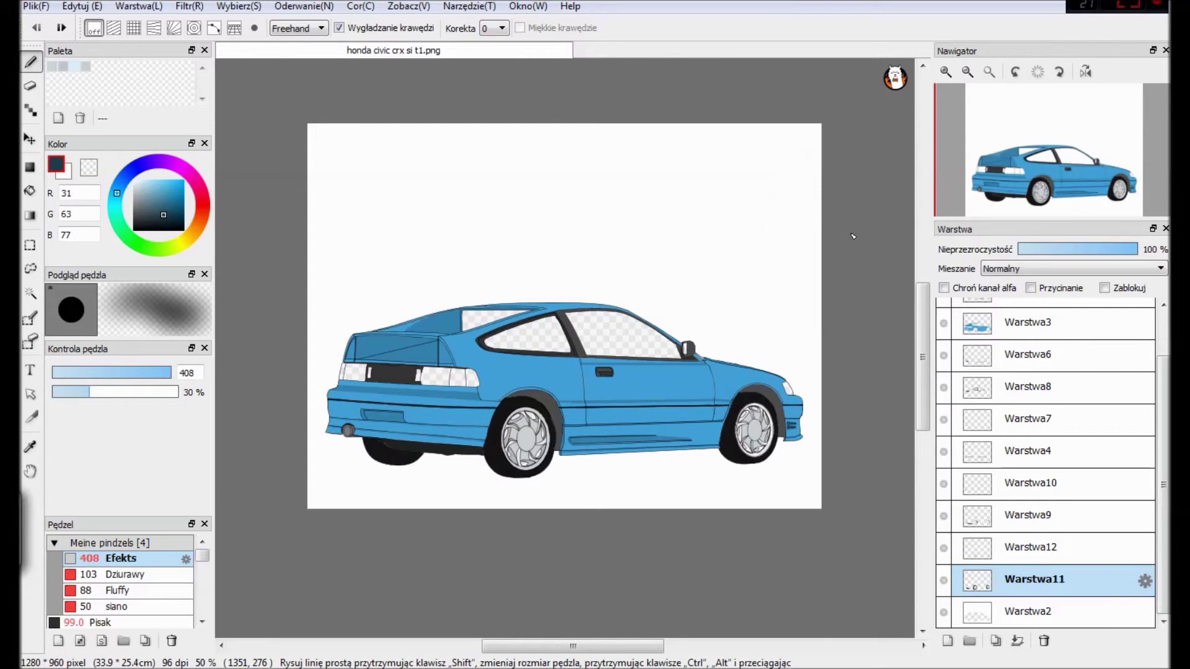
# Step: Check the colouring of both wheels and sample light grey, RGB 184, 186, 187, from the rear wheel's rim
pyautogui.scroll(4, 853, 236)
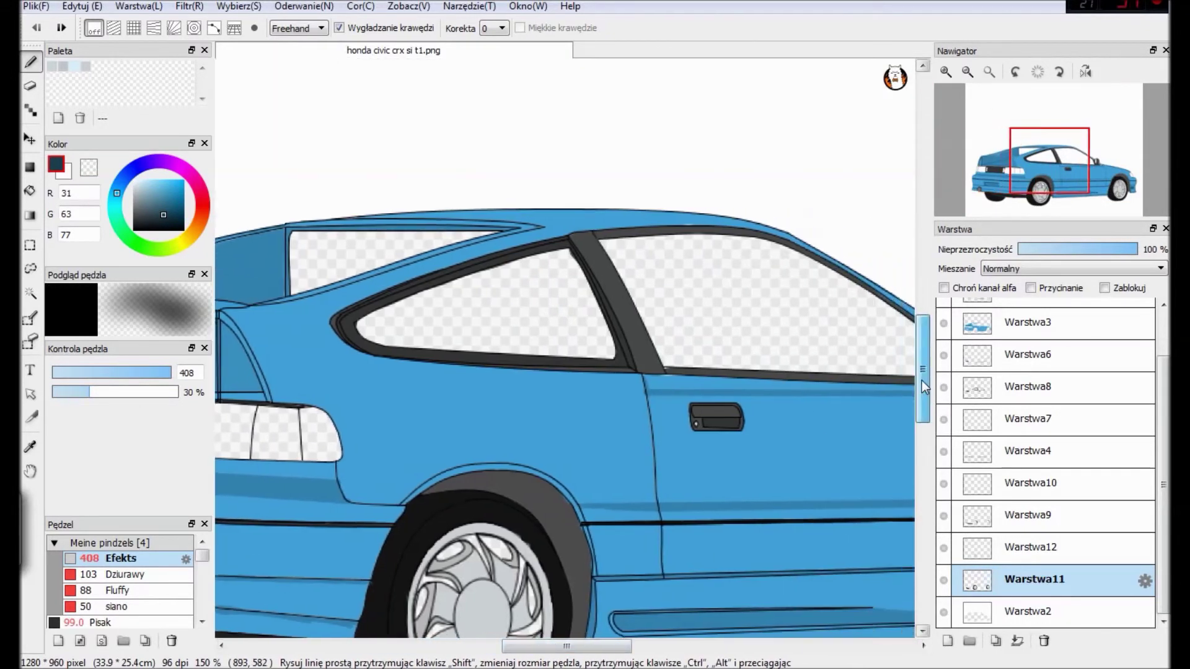
pyautogui.moveTo(923, 388); pyautogui.dragTo(589, 291)
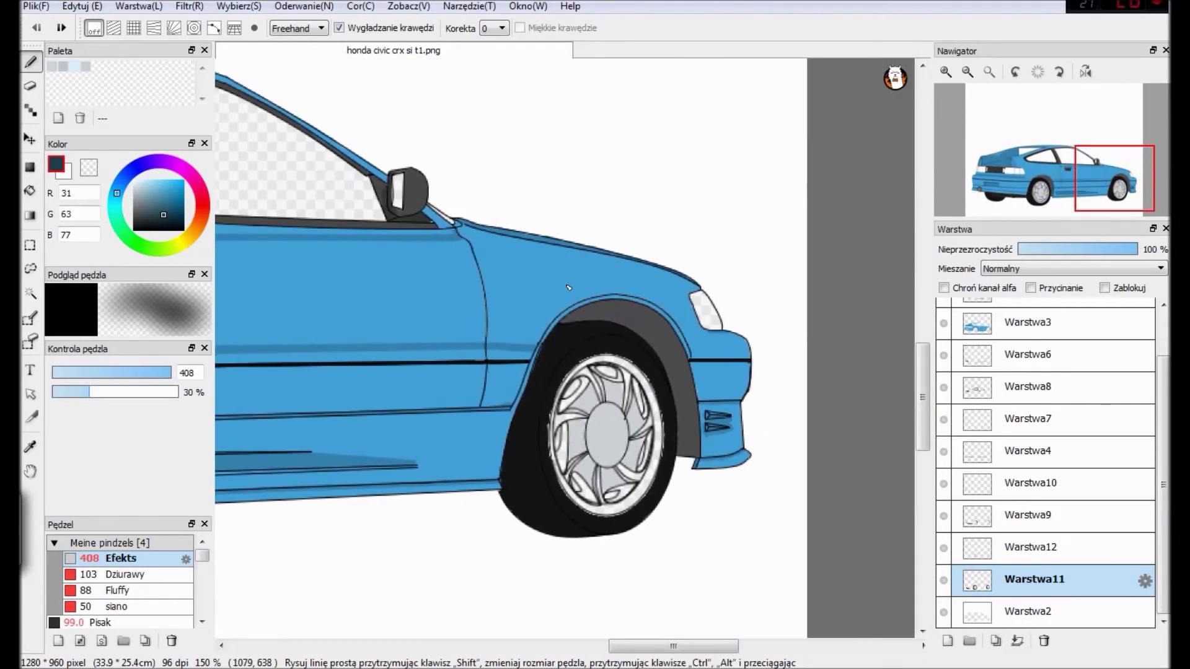
pyautogui.scroll(3, 568, 287)
pyautogui.moveTo(728, 646); pyautogui.dragTo(572, 646)
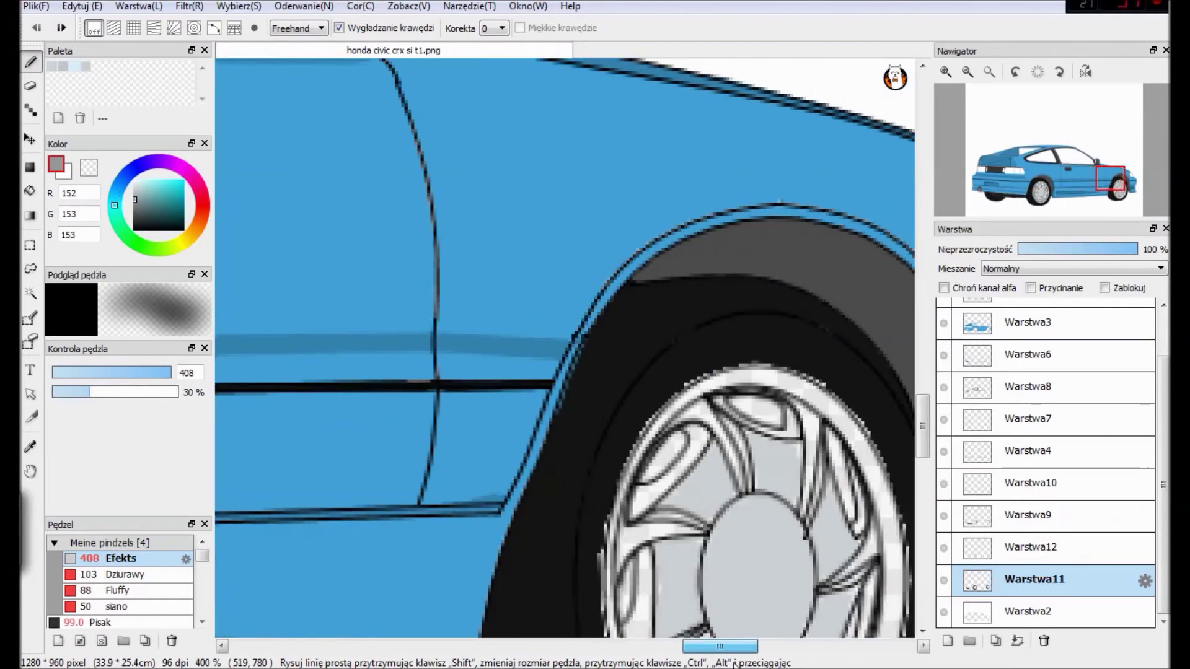
pyautogui.scroll(-10, 502, 463)
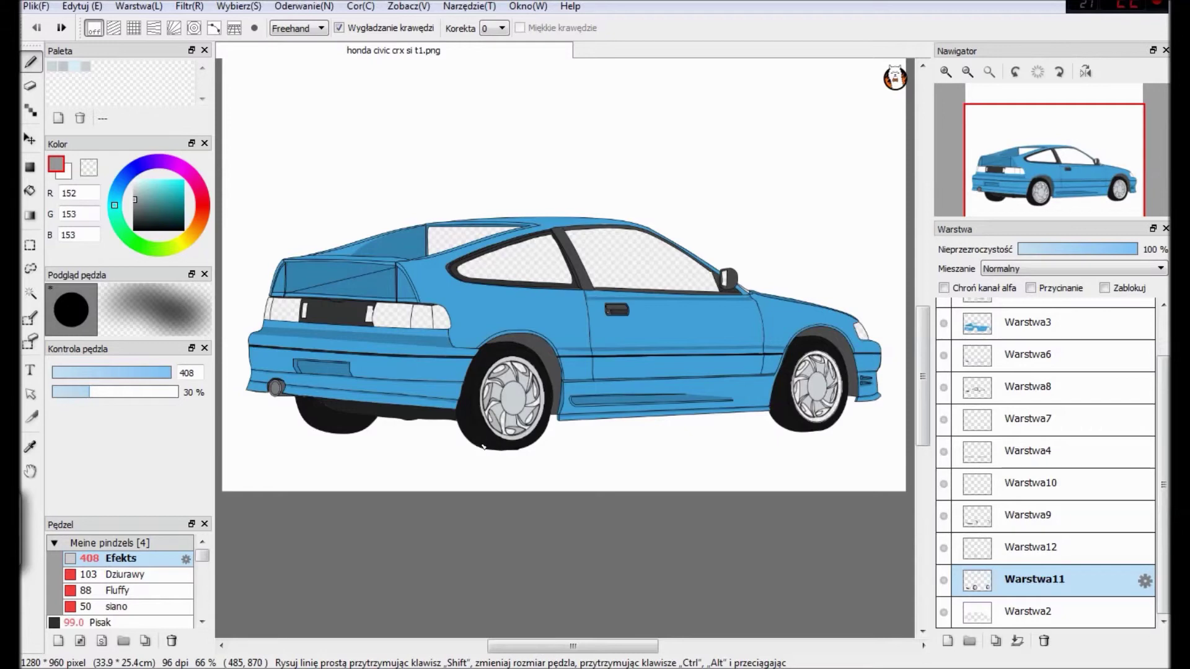
pyautogui.scroll(3, 472, 422)
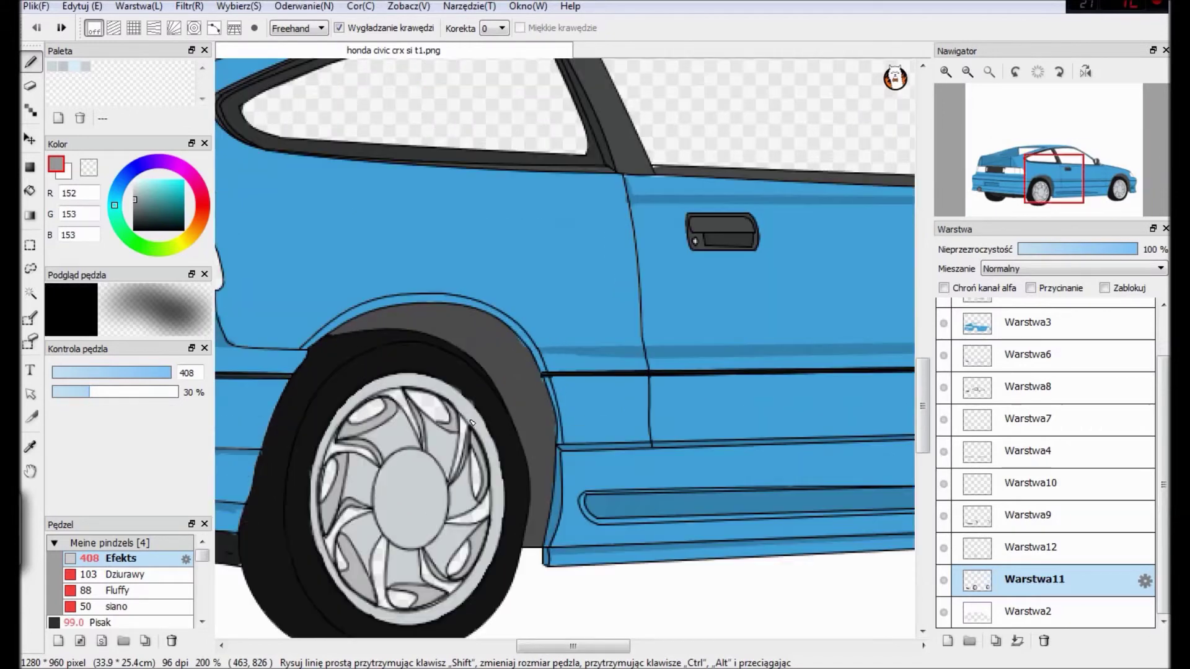
pyautogui.keyDown('alt'); pyautogui.click(363, 421); pyautogui.keyUp('alt')
pyautogui.hscroll(10, 362, 421)
# Step: Paint the recesses between the front wheel's spokes grey, RGB 184, 186, 187, with the 6.8 Pisak brush on Warstwa11
pyautogui.press('g')
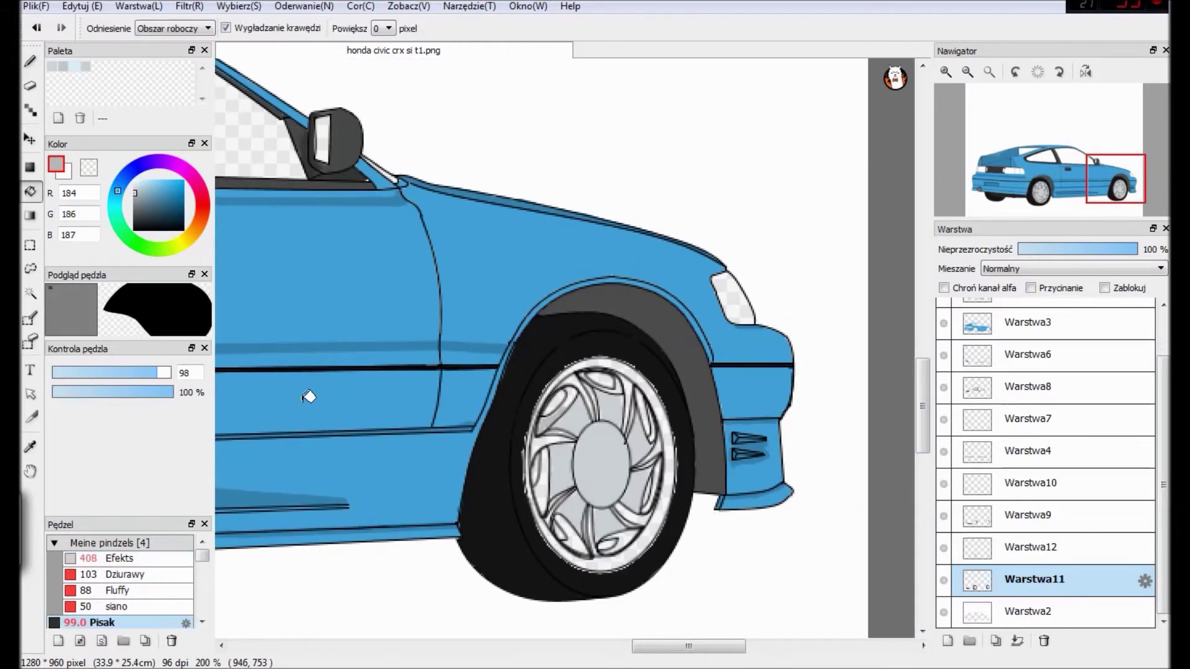
pyautogui.moveTo(75, 378); pyautogui.dragTo(68, 378)
pyautogui.press('p')
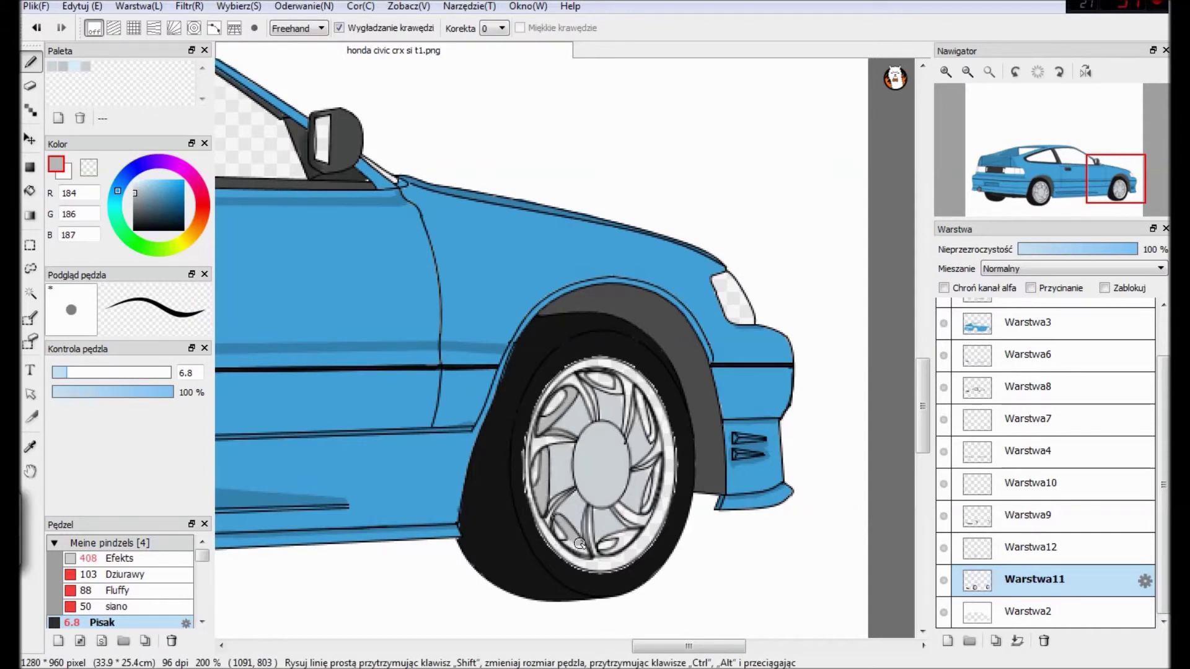
pyautogui.scroll(3, 593, 529)
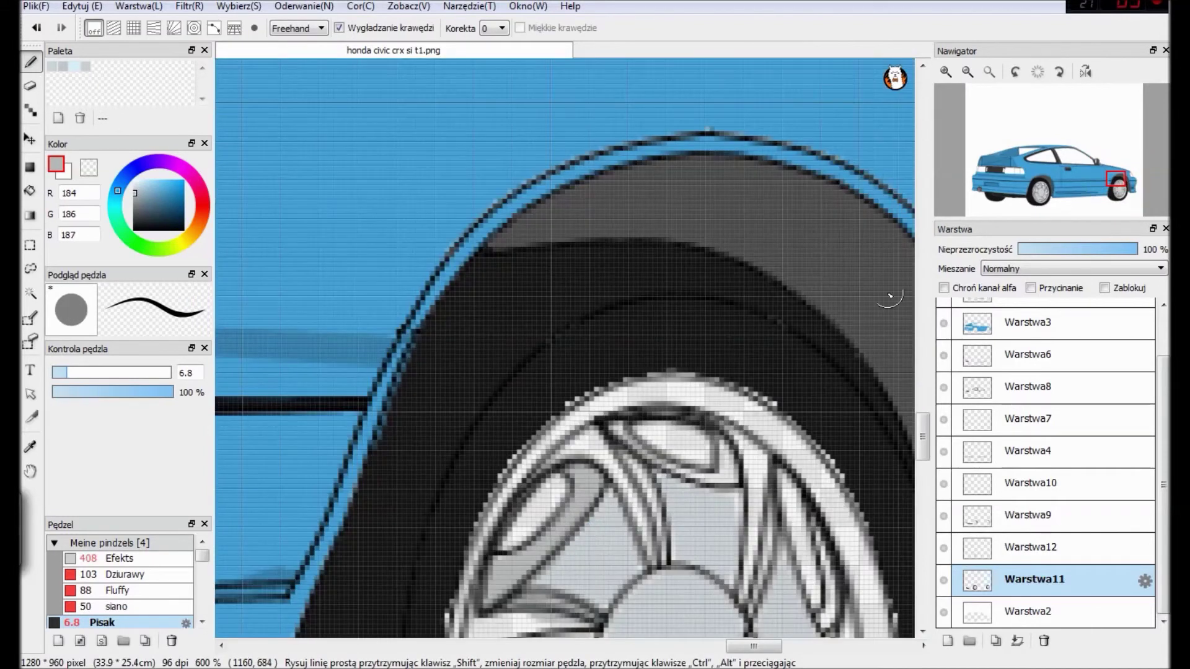
pyautogui.press('e')
pyautogui.press('b')
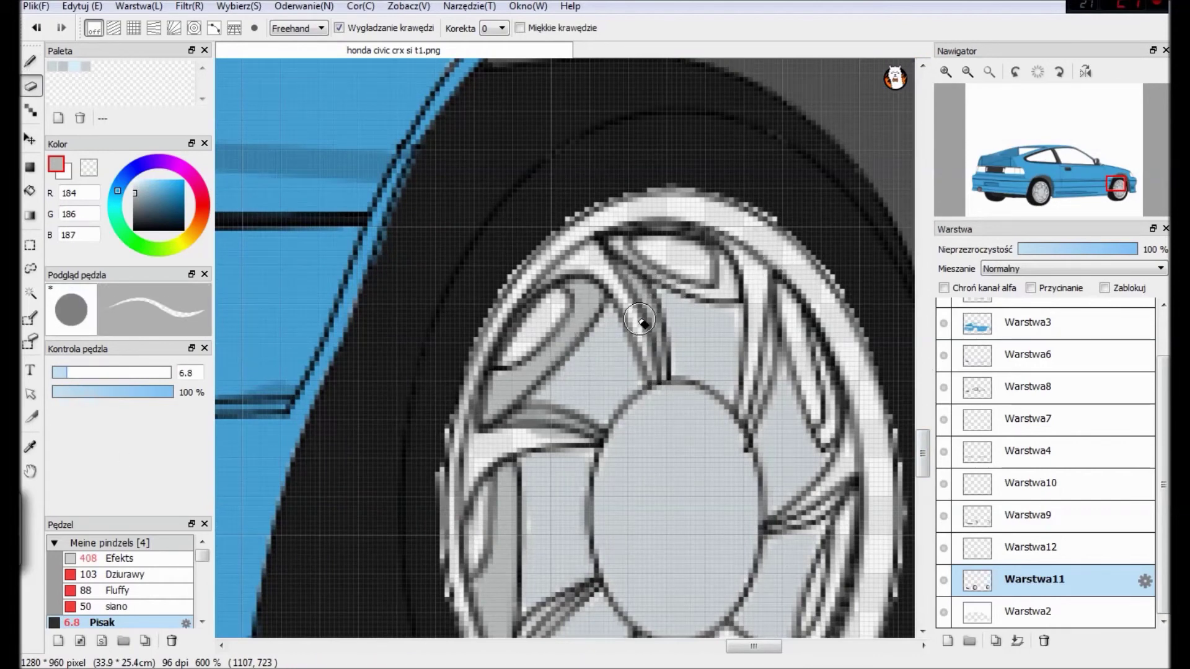
pyautogui.scroll(-3, 792, 329)
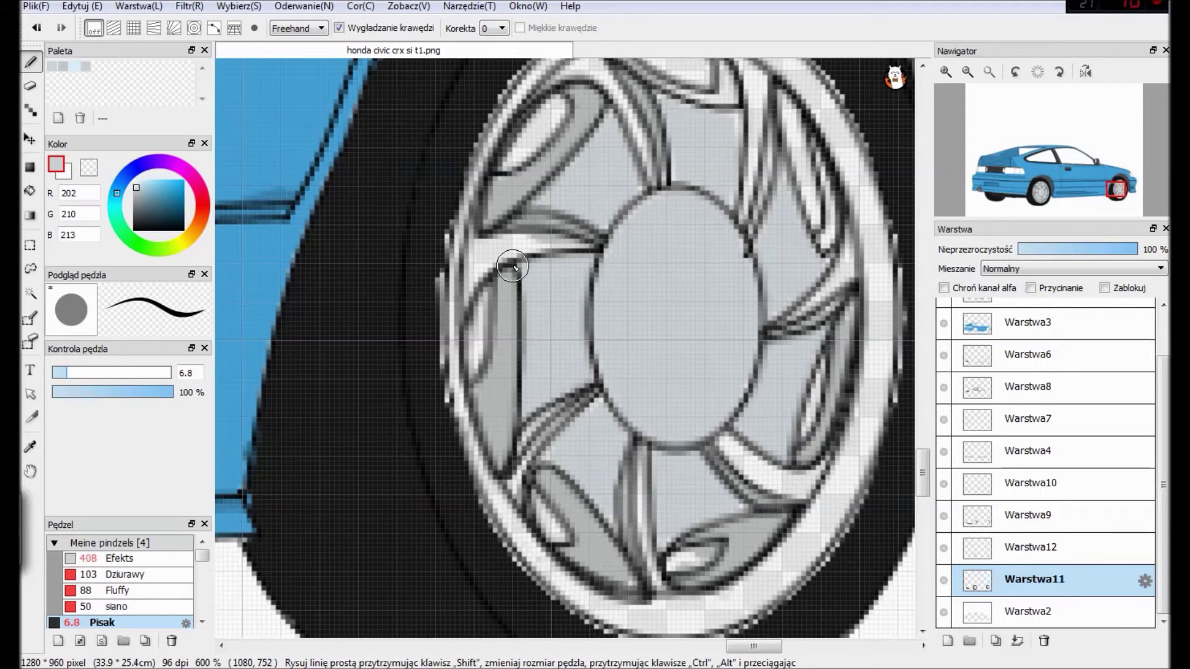
# Step: Paint the front wheel's outer rim ring light grey, RGB 202, 210, 213, on Warstwa12, using a 2.9 brush for its narrow edge
pyautogui.press('g')
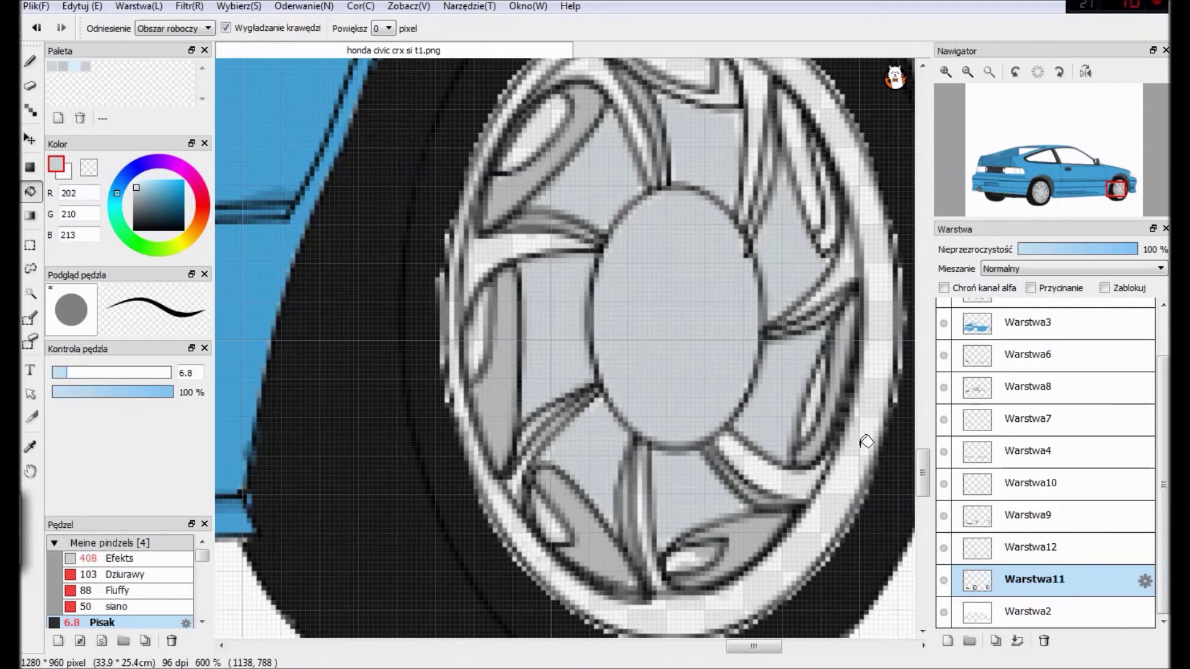
pyautogui.click(864, 440)
pyautogui.click(1030, 562)
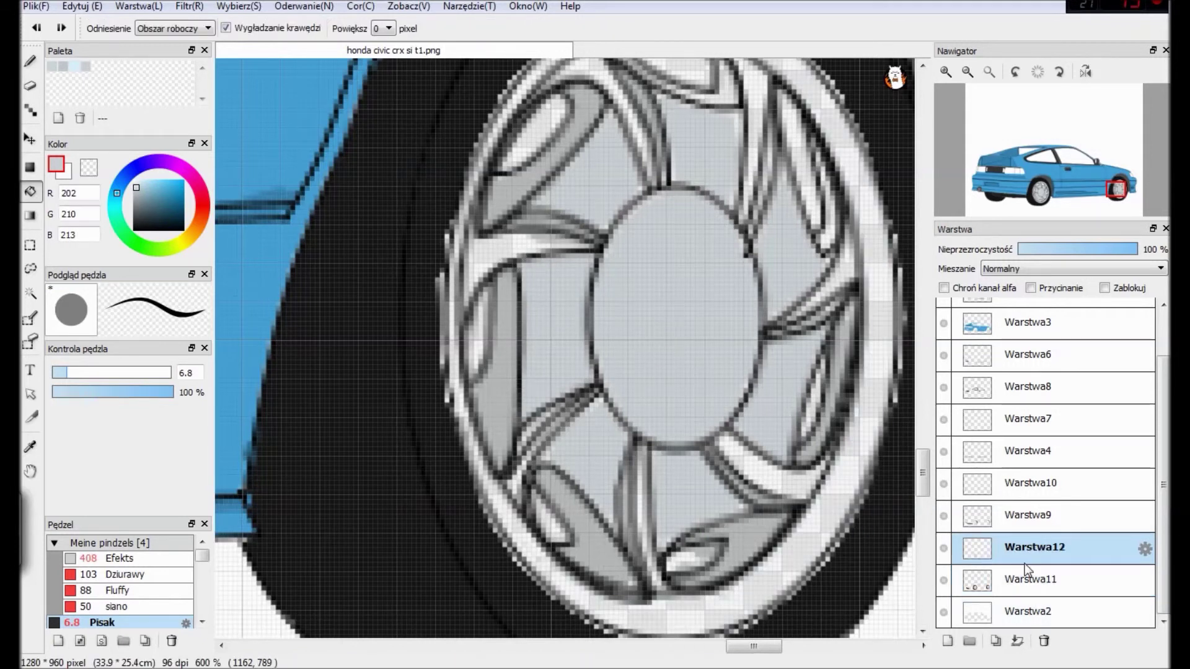
pyautogui.press('b')
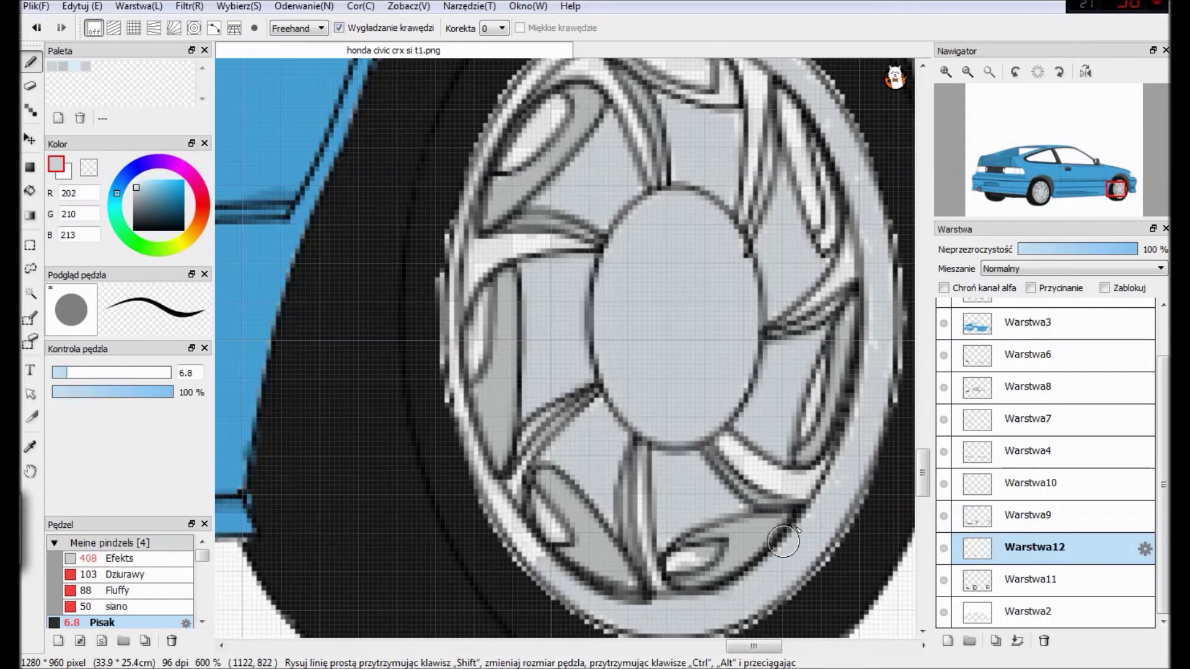
pyautogui.scroll(3, 870, 221)
pyautogui.moveTo(595, 180); pyautogui.dragTo(564, 180)
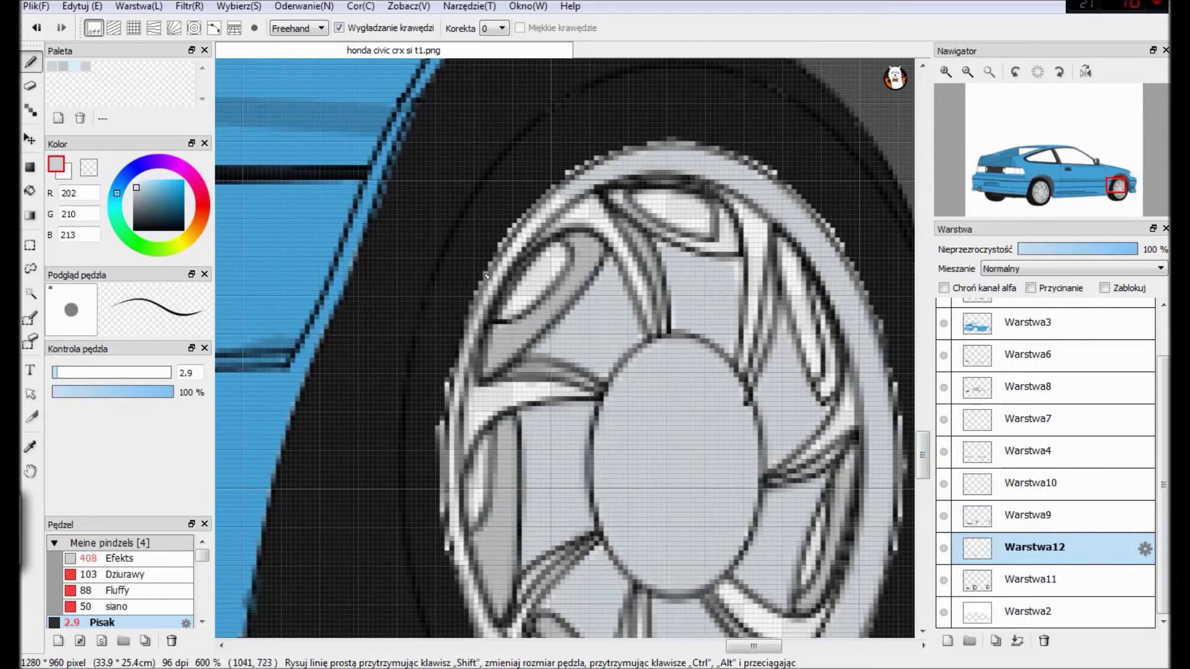
pyautogui.scroll(-5, 471, 558)
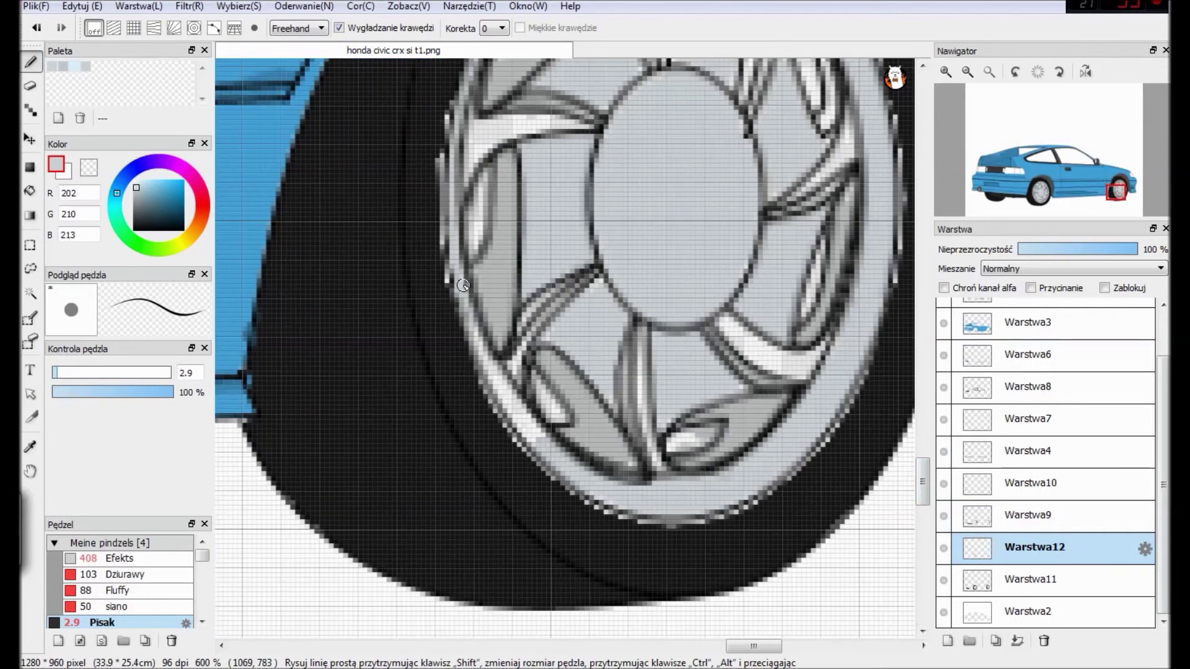
# Step: Touch up the tyre edges around the rim with sampled black, RGB 21, 21, 21, using the 2.9 brush on Warstwa11
pyautogui.keyDown('alt'); pyautogui.click(504, 471); pyautogui.keyUp('alt')
pyautogui.moveTo(471, 366)
pyautogui.mouseDown()
pyautogui.moveTo(648, 524)
pyautogui.moveTo(765, 496)
pyautogui.moveTo(867, 366)
pyautogui.mouseUp()
pyautogui.moveTo(923, 479); pyautogui.dragTo(928, 462)
pyautogui.hscroll(5, 557, 347)
pyautogui.moveTo(645, 577)
pyautogui.mouseDown()
pyautogui.moveTo(540, 161)
pyautogui.moveTo(295, 115)
pyautogui.mouseUp()
pyautogui.hscroll(-5, 434, 248)
pyautogui.moveTo(484, 558); pyautogui.dragTo(490, 235)
pyautogui.scroll(-4, 475, 143)
pyautogui.hscroll(-5, 558, 279)
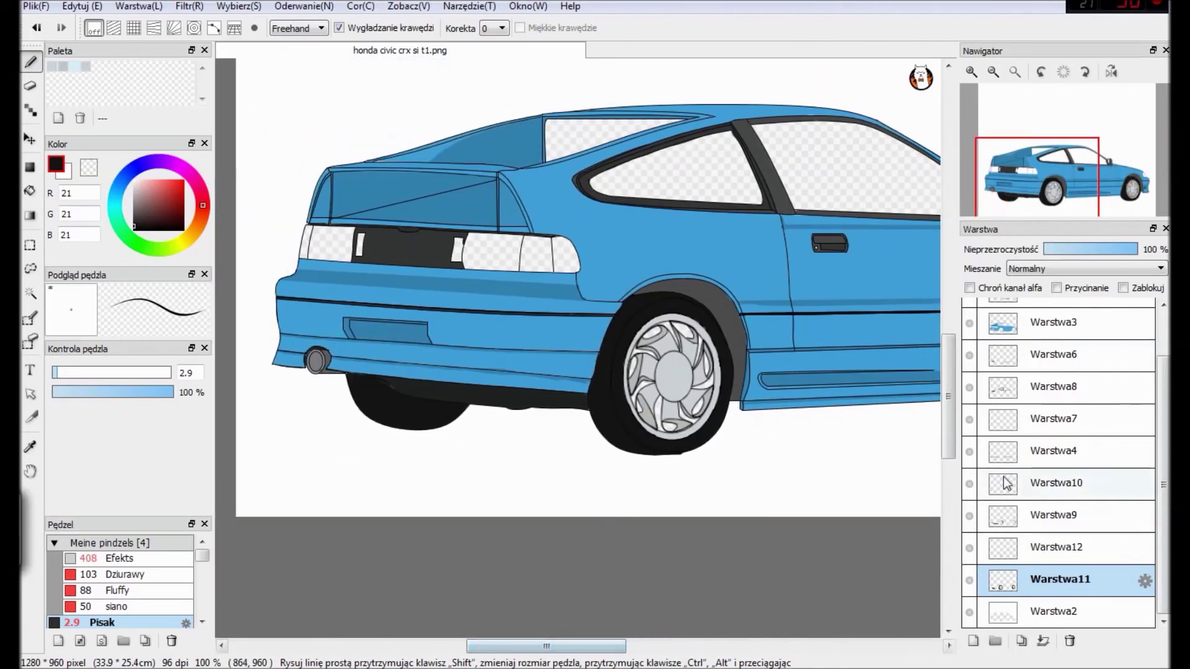
# Step: Add a new layer above Warstwa9 and fill the main sections of the tail lights with red
pyautogui.scroll(2, 699, 357)
pyautogui.click(974, 641)
pyautogui.moveTo(1014, 564); pyautogui.dragTo(1042, 484)
pyautogui.click(172, 189)
pyautogui.press('g')
pyautogui.click(440, 394)
pyautogui.hscroll(-5, 441, 394)
# Step: Fill the tail lights' indicator sections orange, RGB 255, 102, 0, and the two small inner lamps cream, RGB 243, 216, 163
pyautogui.click(200, 221)
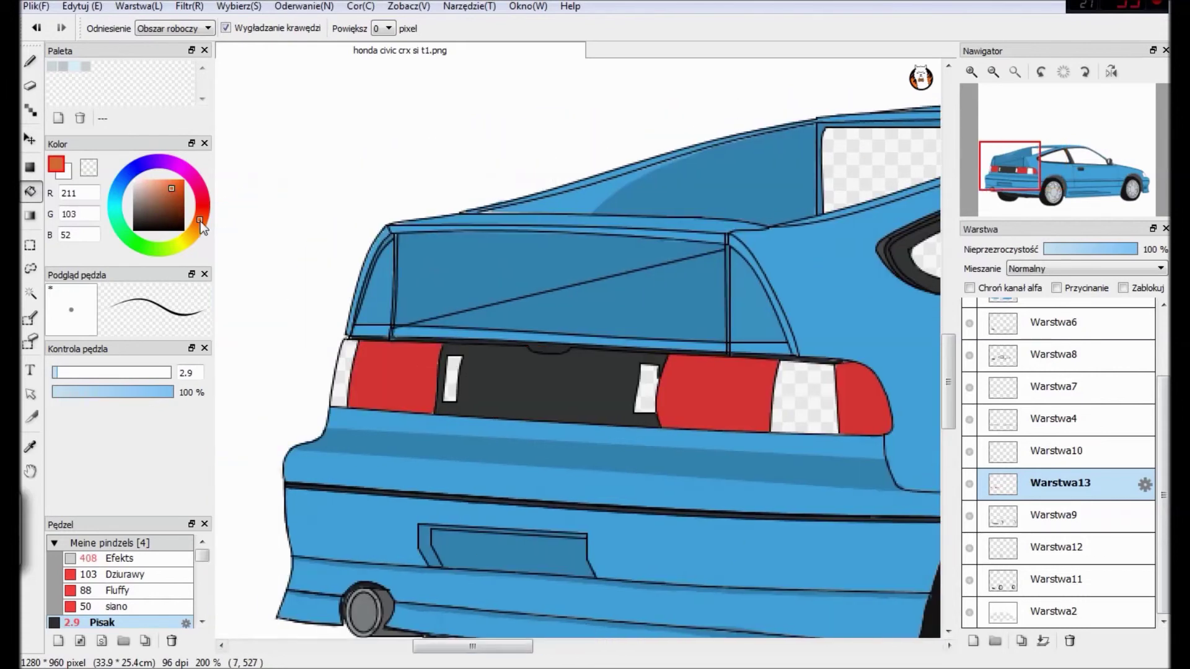
pyautogui.click(344, 378)
pyautogui.click(199, 222)
pyautogui.click(350, 387)
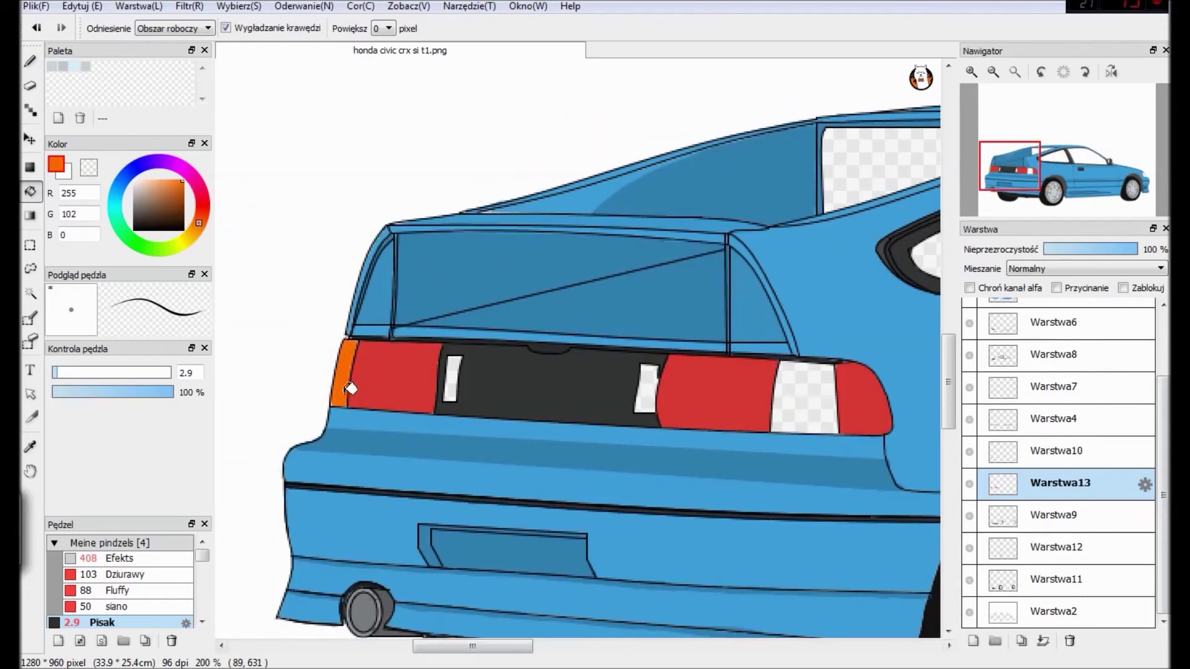
pyautogui.click(807, 401)
pyautogui.click(456, 368)
pyautogui.click(648, 387)
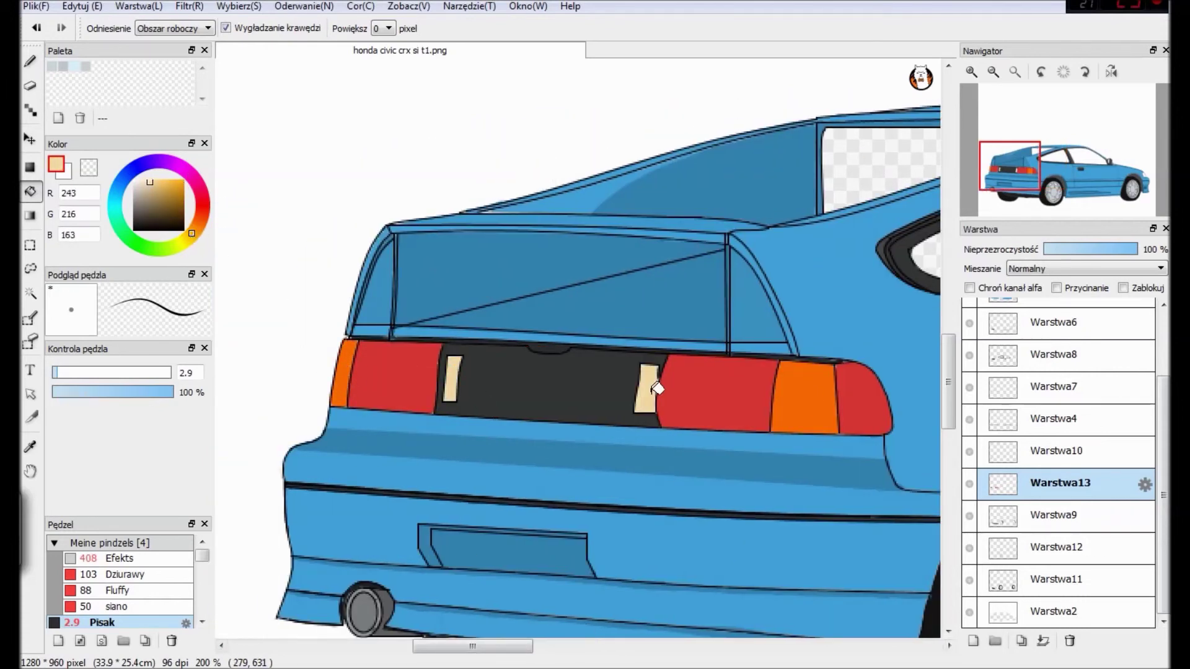
# Step: Fill the front headlight with light blue, RGB 177, 223, 251, on Warstwa13
pyautogui.hscroll(6, 647, 388)
pyautogui.click(119, 188)
pyautogui.click(148, 181)
pyautogui.click(766, 469)
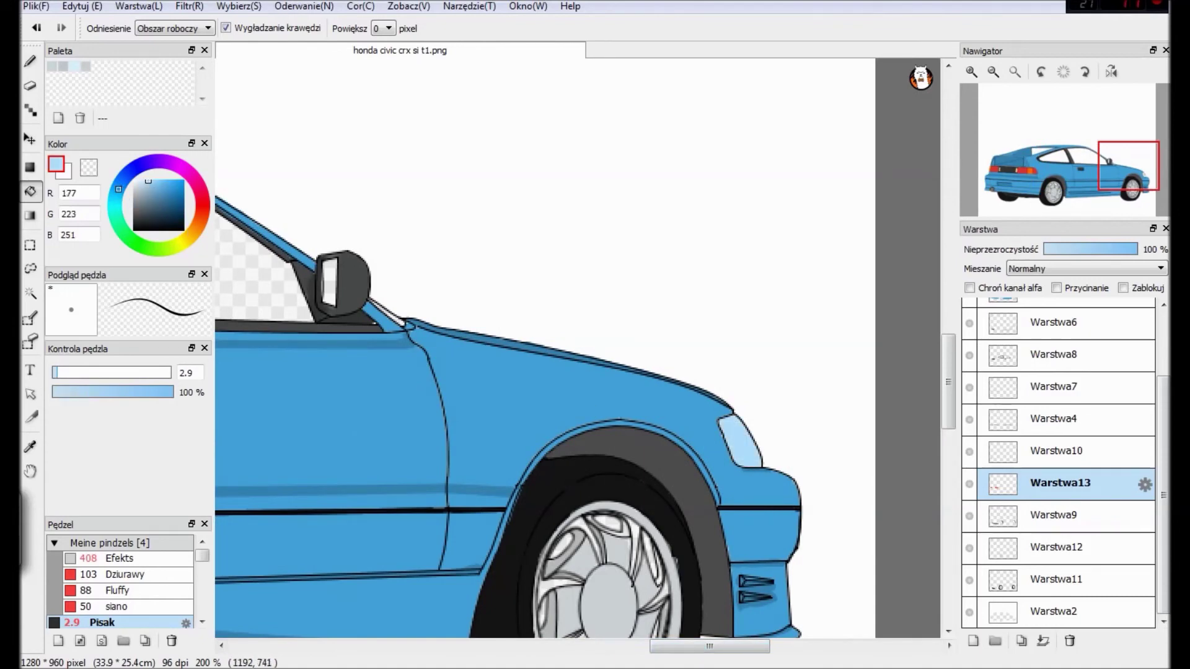
# Step: Add a new layer just above Warstwa2, draw a straight black horizon line behind the car and fill the ground below it black
pyautogui.hotkey('ctrl', '-')
pyautogui.click(973, 640)
pyautogui.click(29, 62)
pyautogui.click(134, 229)
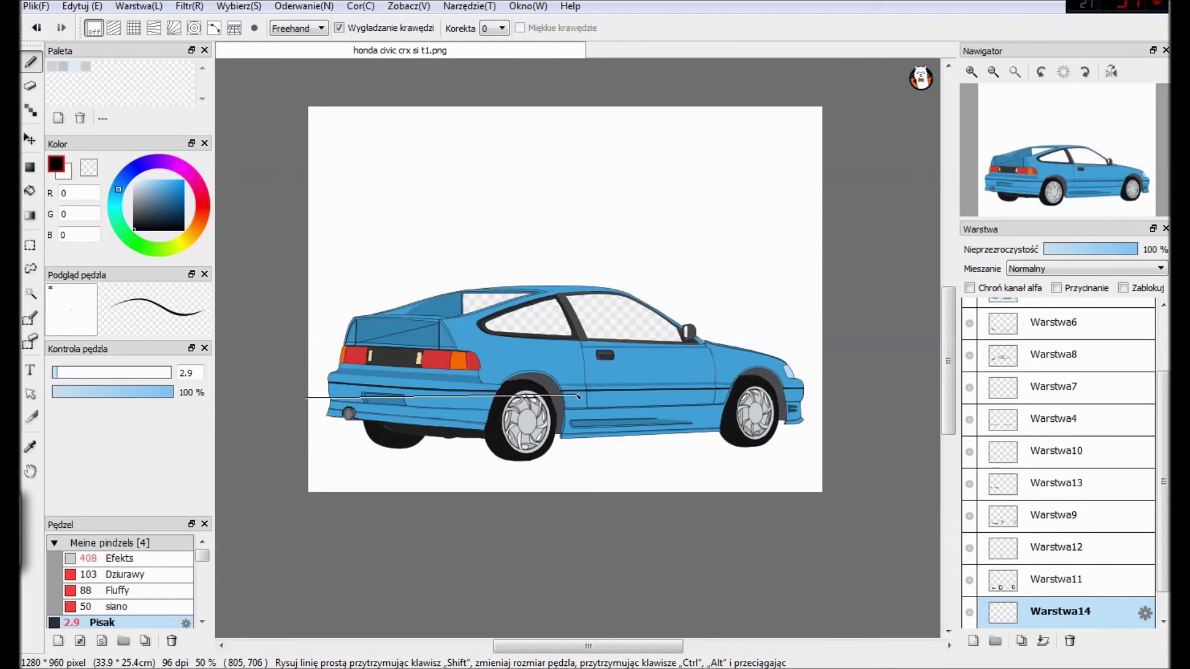
pyautogui.keyDown('shift'); pyautogui.click(824, 381); pyautogui.keyUp('shift')
pyautogui.press('g')
pyautogui.click(346, 456)
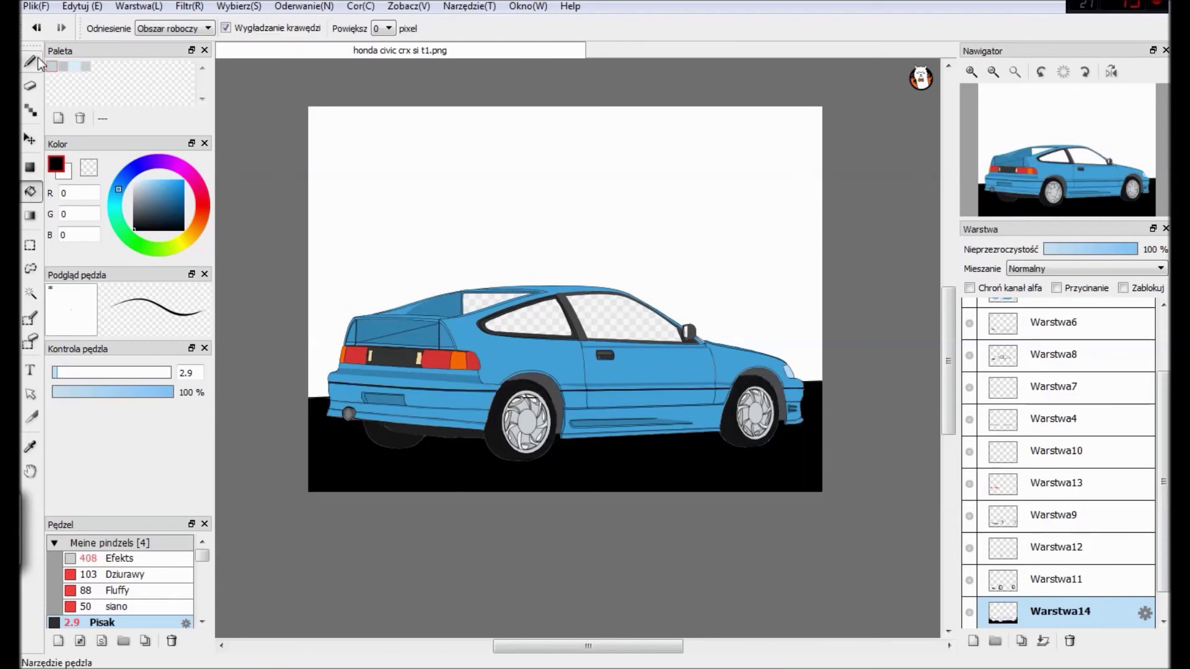
# Step: Add a new layer beneath the black ground layer and cover the background with pale blue, RGB 191, 218, 235, using the Pisak brush at size 295
pyautogui.click(31, 61)
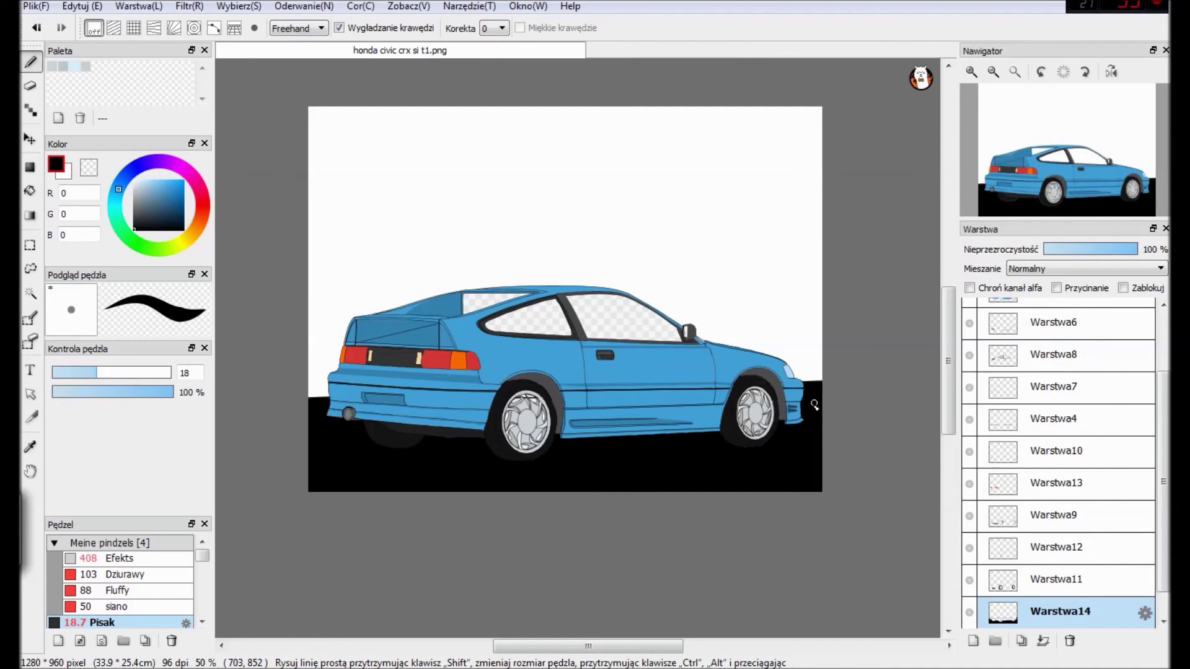
pyautogui.click(150, 181)
pyautogui.moveTo(114, 373); pyautogui.dragTo(137, 372)
pyautogui.click(973, 641)
pyautogui.moveTo(1054, 550); pyautogui.dragTo(1097, 589)
pyautogui.moveTo(310, 158)
pyautogui.mouseDown()
pyautogui.moveTo(344, 109)
pyautogui.moveTo(273, 366)
pyautogui.moveTo(319, 266)
pyautogui.mouseUp()
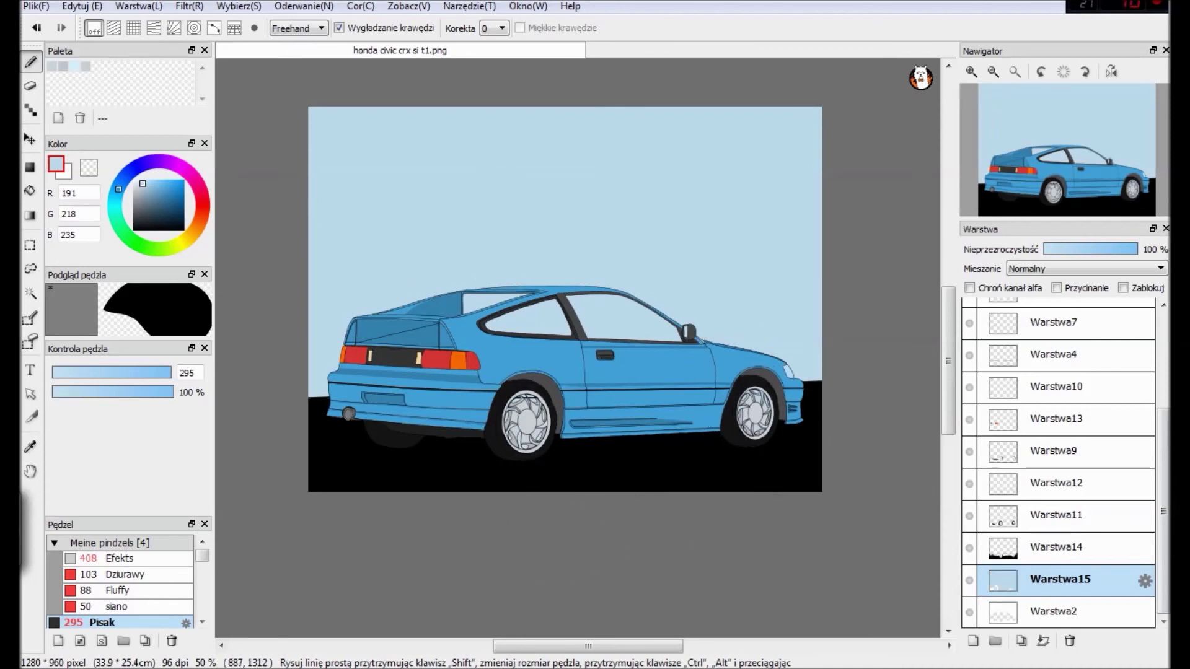
# Step: Paint soft, cloudy dark blue shading, including RGB 52, 75, 90, over the sky on Warstwa15 using the Efekts brush at size 408 and 30% opacity
pyautogui.click(117, 558)
pyautogui.moveTo(154, 191); pyautogui.dragTo(164, 207)
pyautogui.moveTo(267, 93)
pyautogui.mouseDown()
pyautogui.moveTo(292, 48)
pyautogui.moveTo(677, 212)
pyautogui.moveTo(784, 159)
pyautogui.moveTo(231, 254)
pyautogui.mouseUp()
pyautogui.keyDown('alt'); pyautogui.click(385, 146); pyautogui.keyUp('alt')
pyautogui.moveTo(385, 146)
pyautogui.mouseDown()
pyautogui.moveTo(314, 404)
pyautogui.moveTo(306, 345)
pyautogui.moveTo(523, 427)
pyautogui.moveTo(723, 446)
pyautogui.mouseUp()
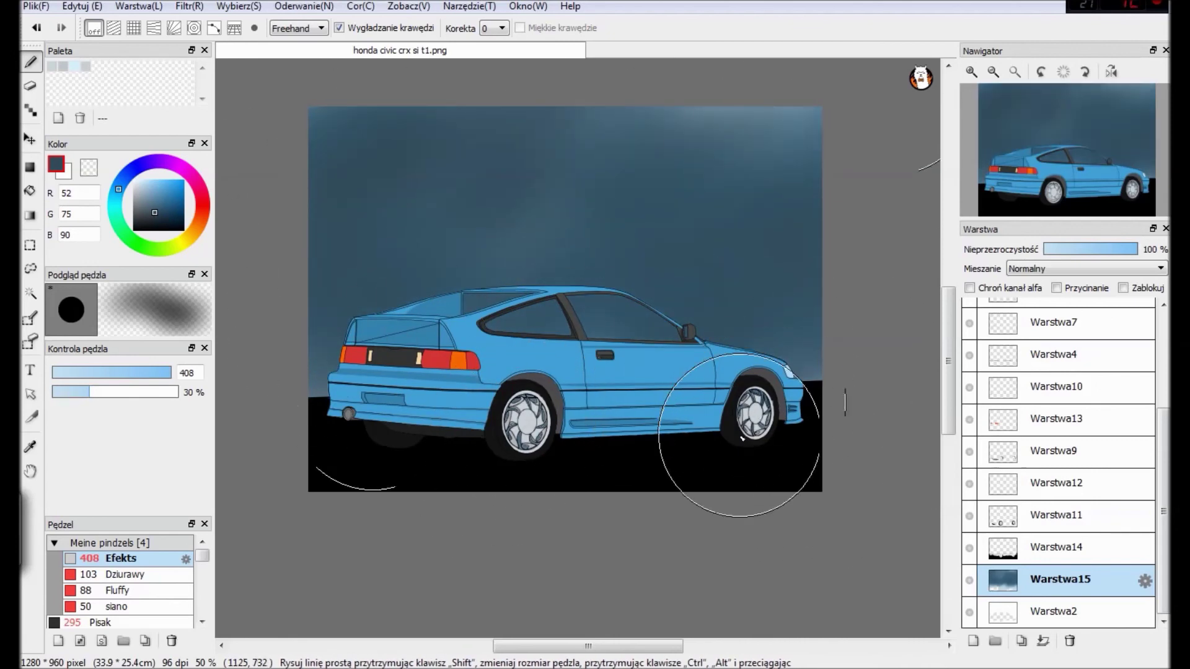
# Step: Paint a soft pale glow, RGB 213, 229, 239, on the black ground around the car on Warstwa14 with the 408 Efekts brush
pyautogui.click(137, 181)
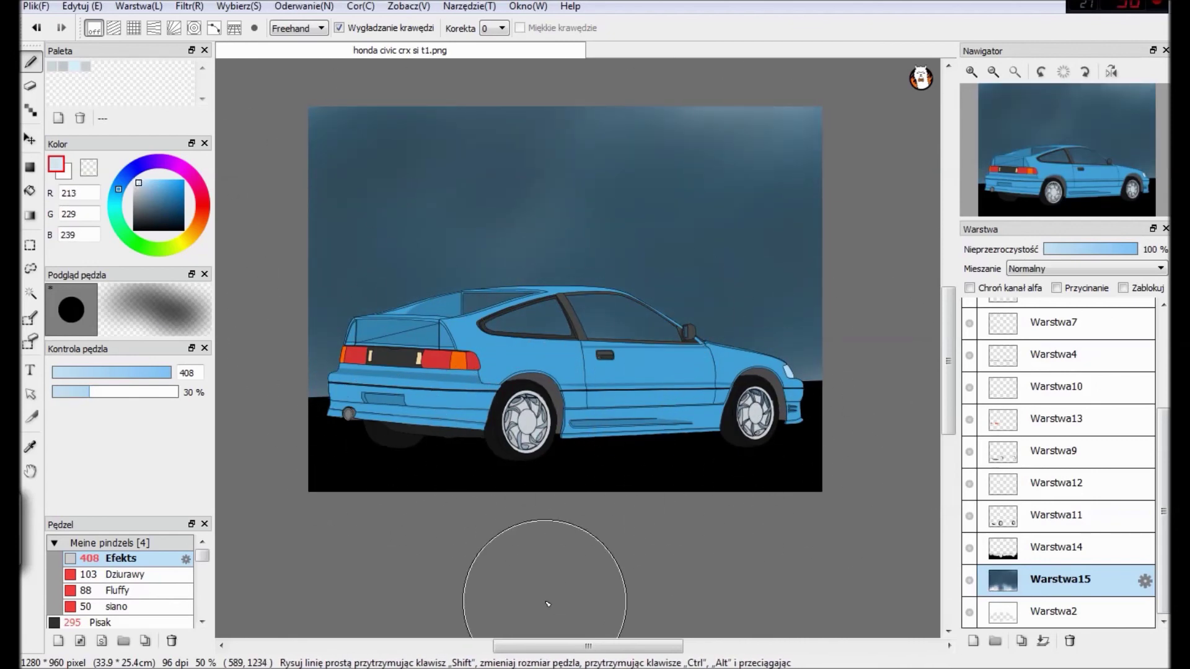
pyautogui.click(1054, 612)
pyautogui.click(1054, 547)
pyautogui.moveTo(347, 471); pyautogui.dragTo(774, 453)
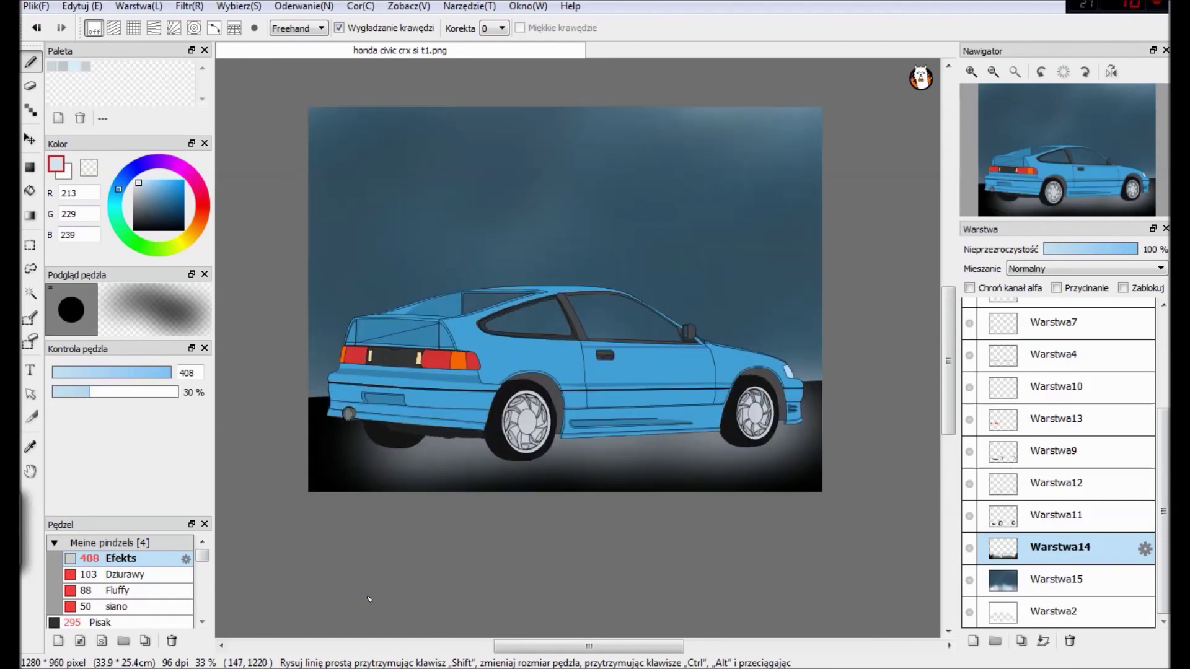
pyautogui.moveTo(342, 433); pyautogui.dragTo(356, 455)
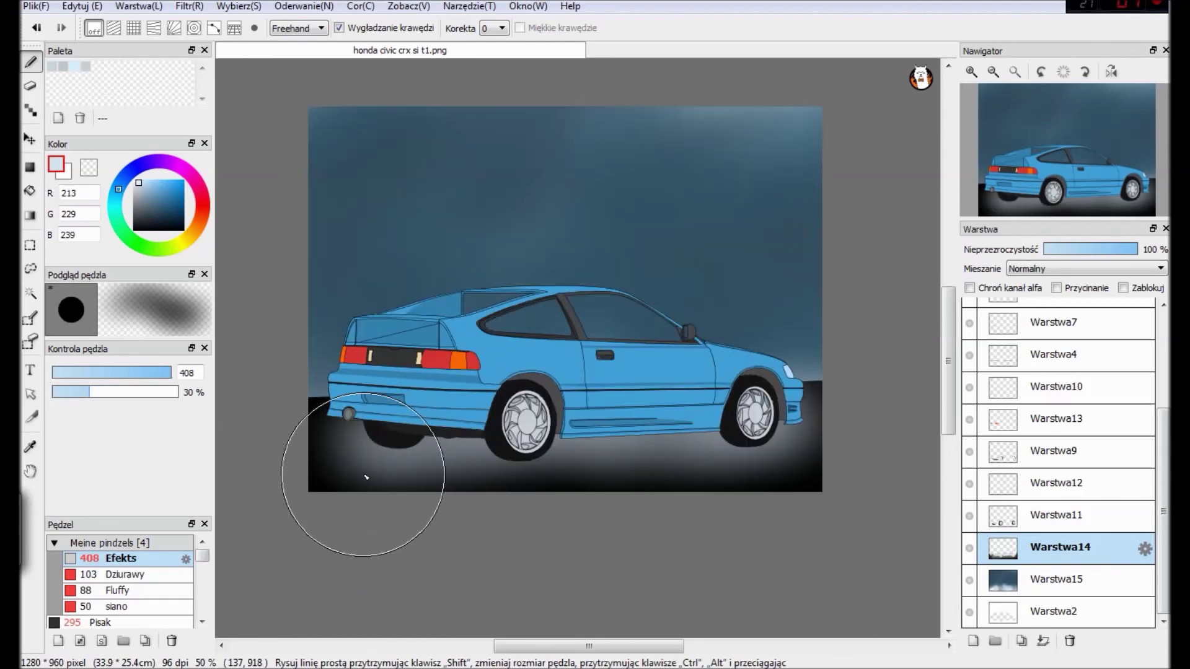